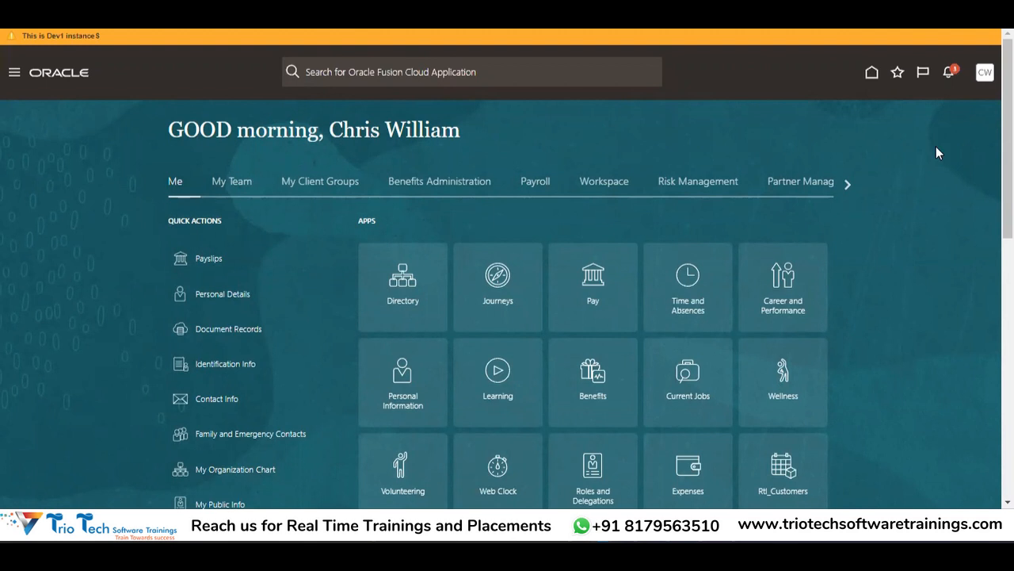
Step: Go to Setup and Maintenance, show all Initial Users tasks, and open Create Implementation Users
click(986, 82)
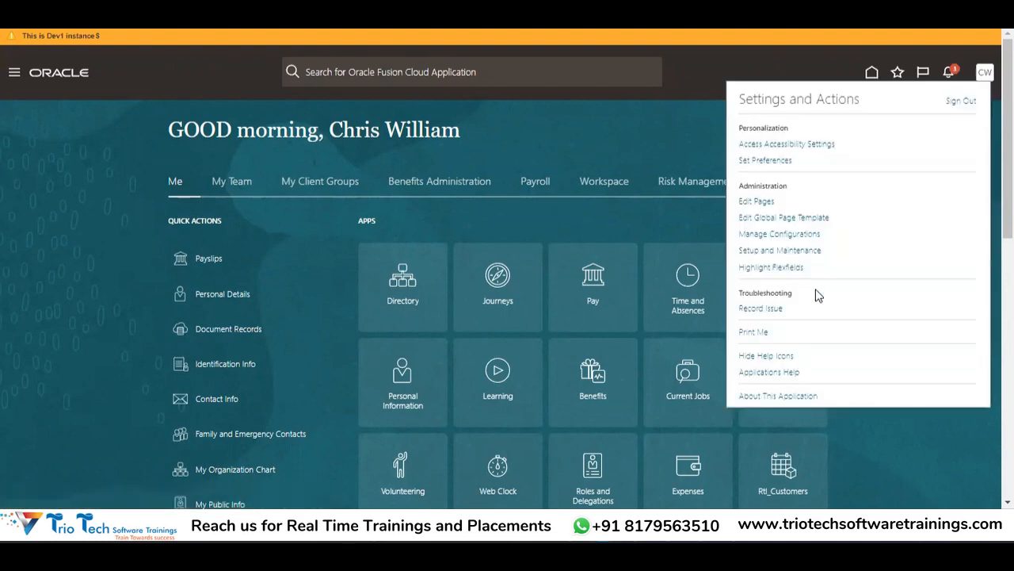
click(792, 252)
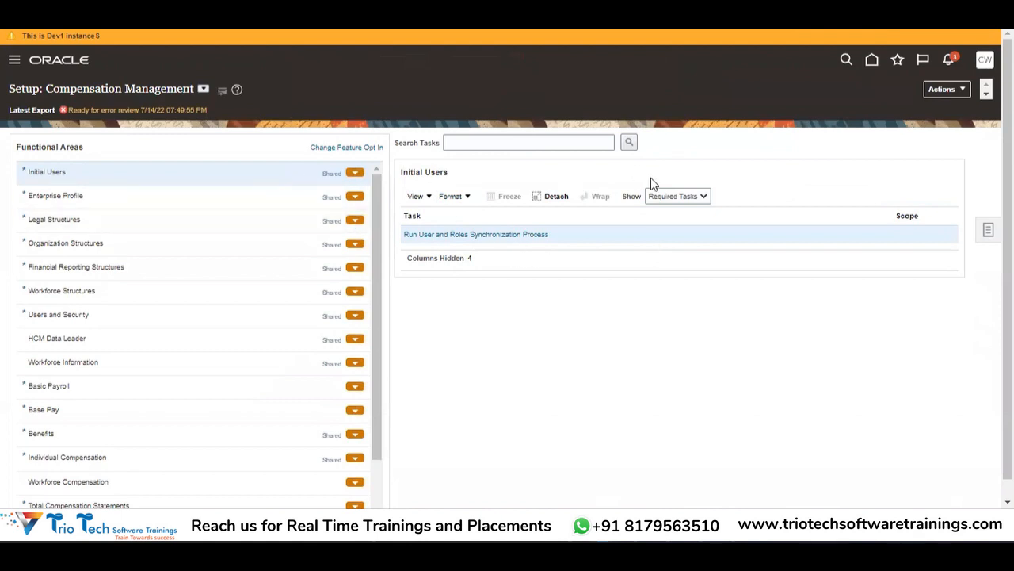
click(677, 197)
click(673, 209)
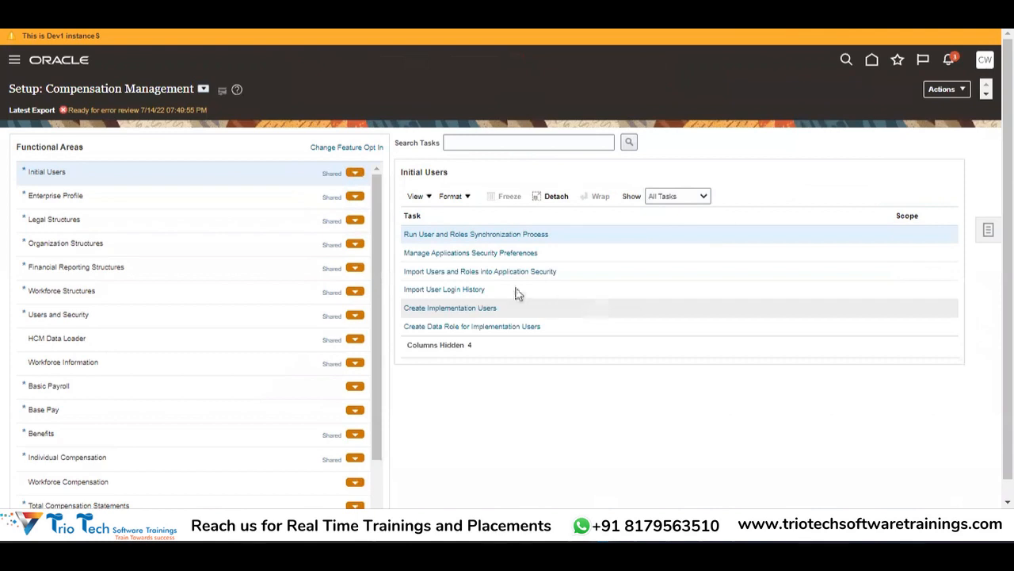
click(468, 311)
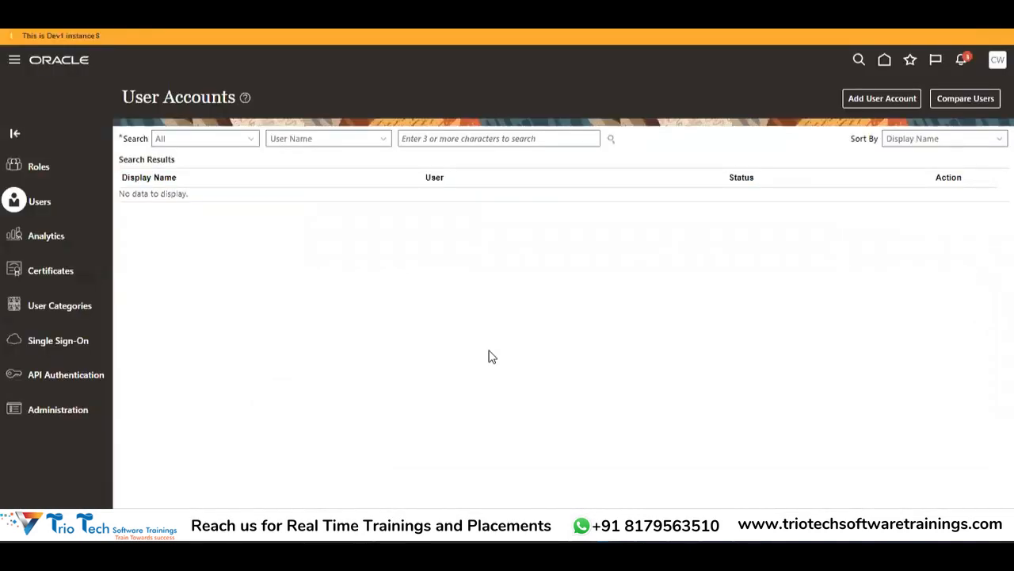
Step: Search for the user by user name and review the roles on their account details page
click(472, 139)
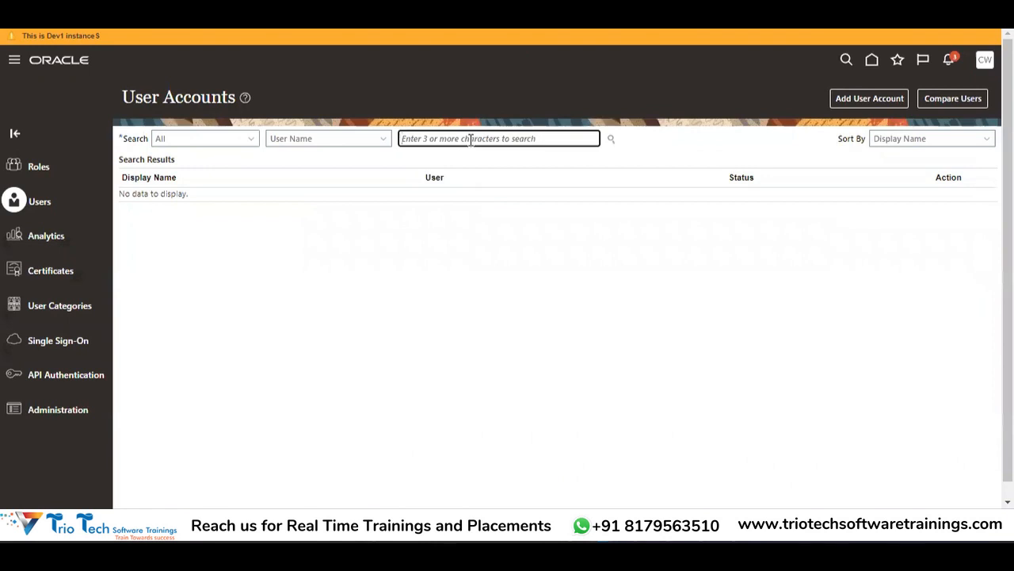
key(Tab)
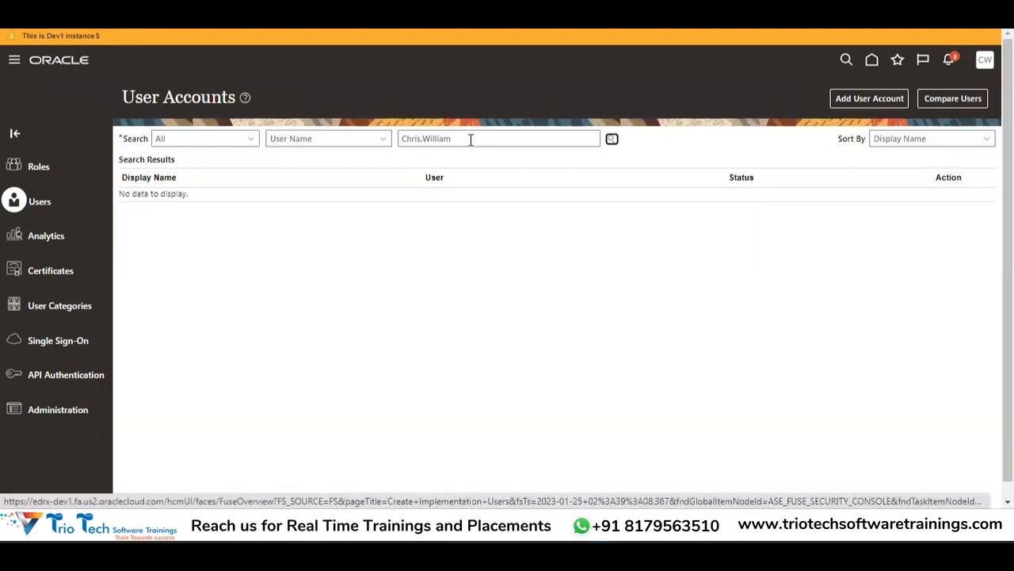
key(Return)
click(163, 220)
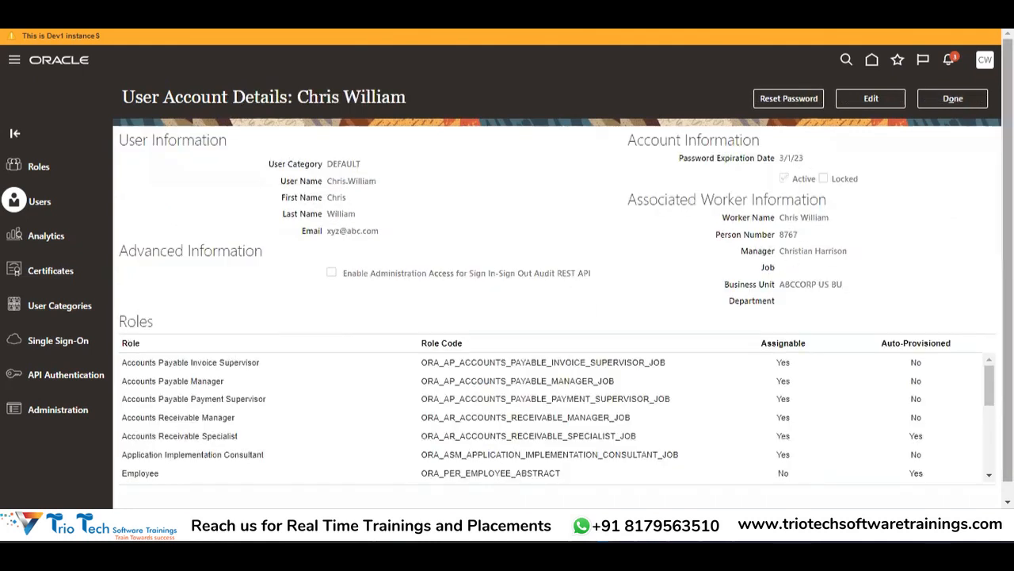
drag(1007, 229, 1008, 257)
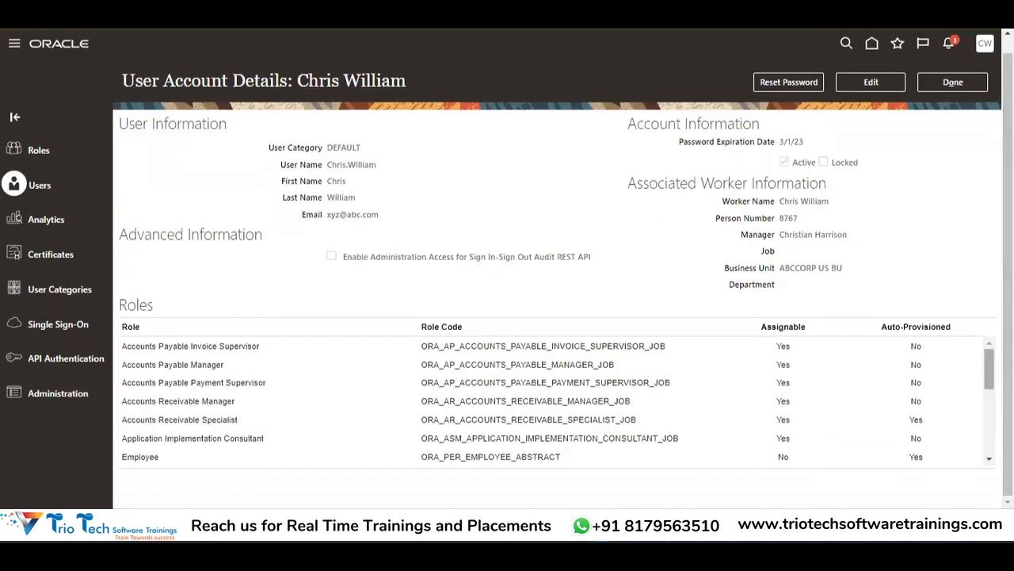
drag(989, 369, 989, 431)
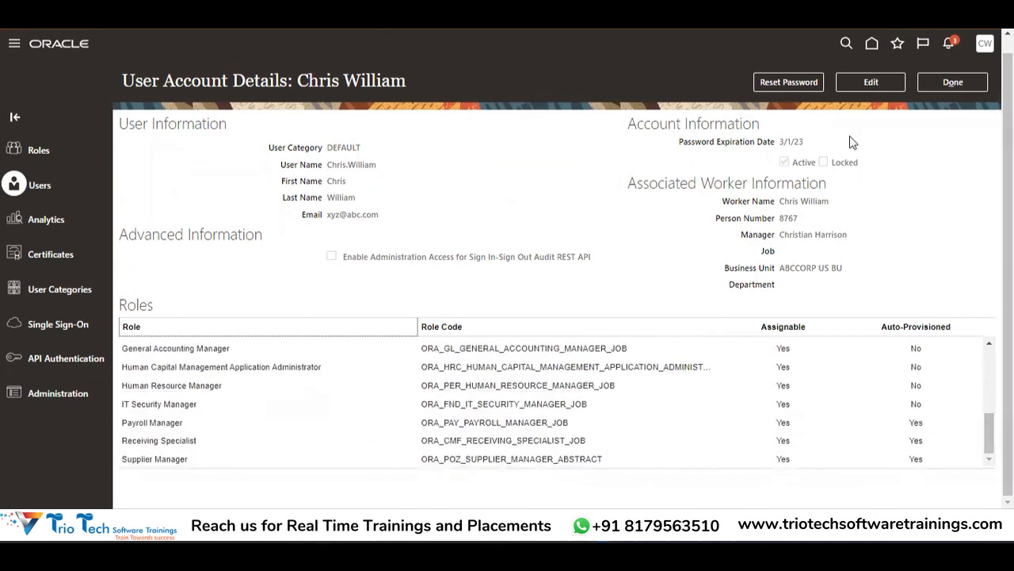
Step: Edit the account and add Cash Manager as a role membership via a 'Cash' role search
click(875, 87)
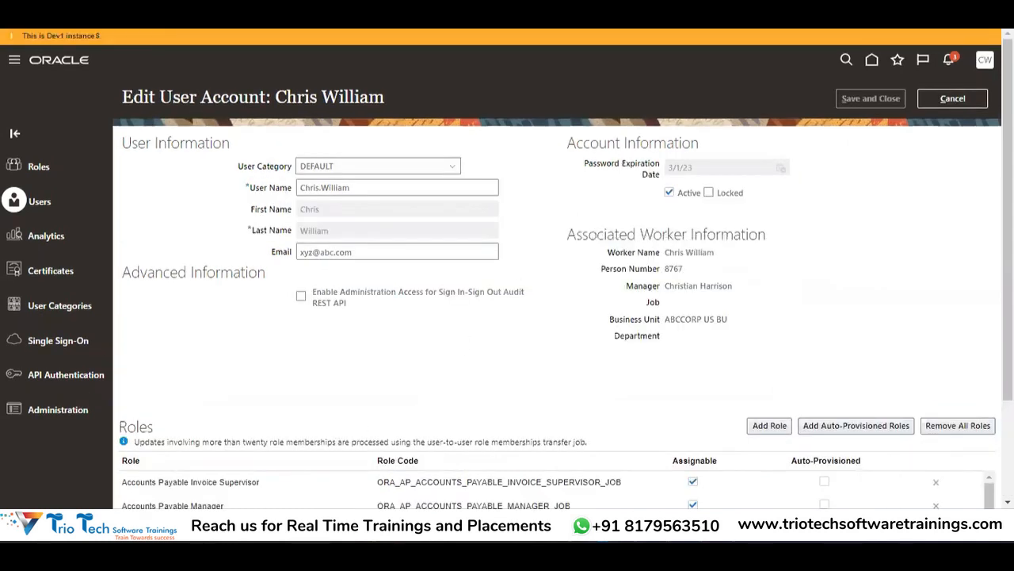
scroll(913, 431, down, 2)
click(769, 296)
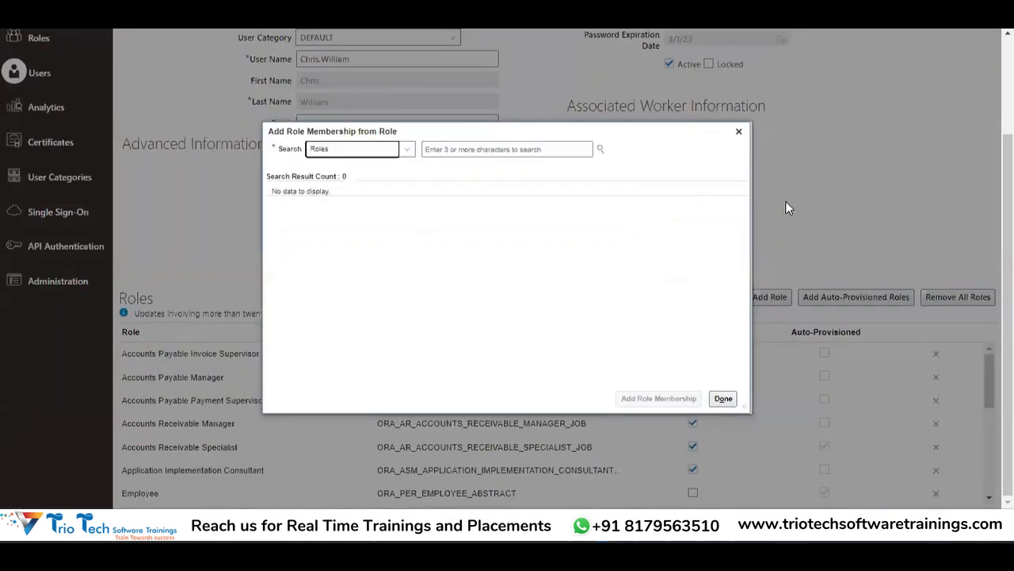
click(472, 144)
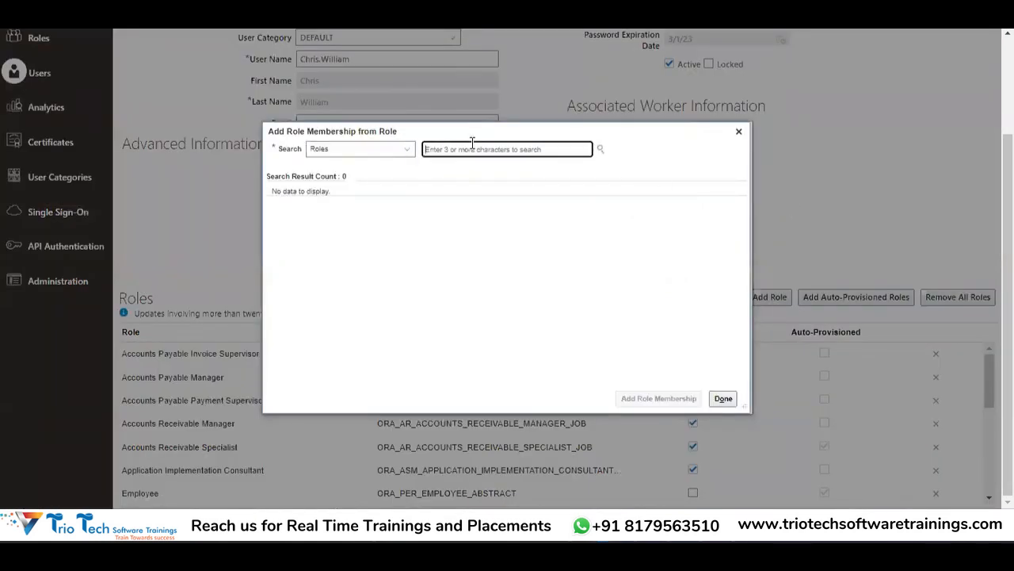
text(Cash)
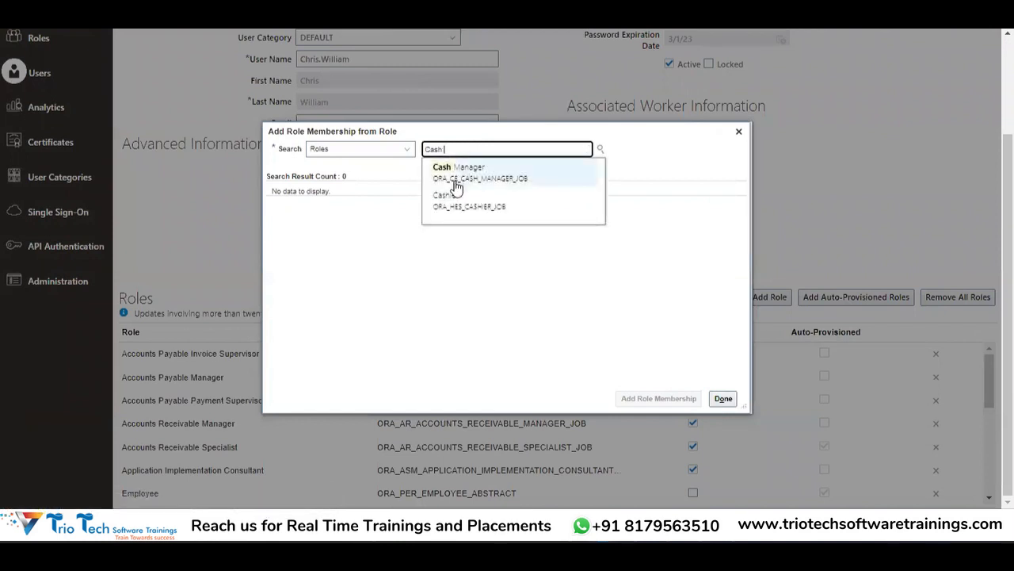
click(454, 176)
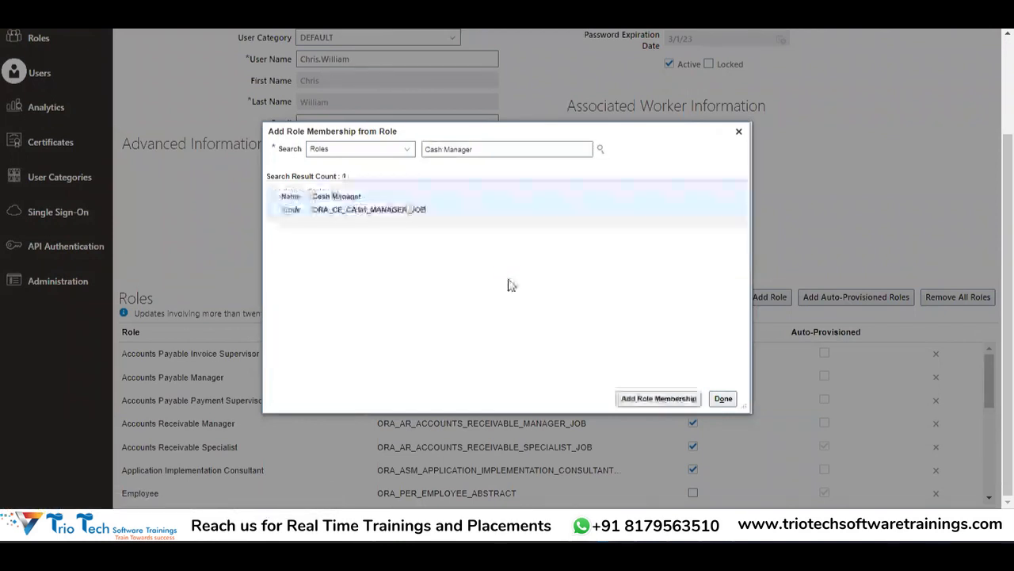
click(667, 400)
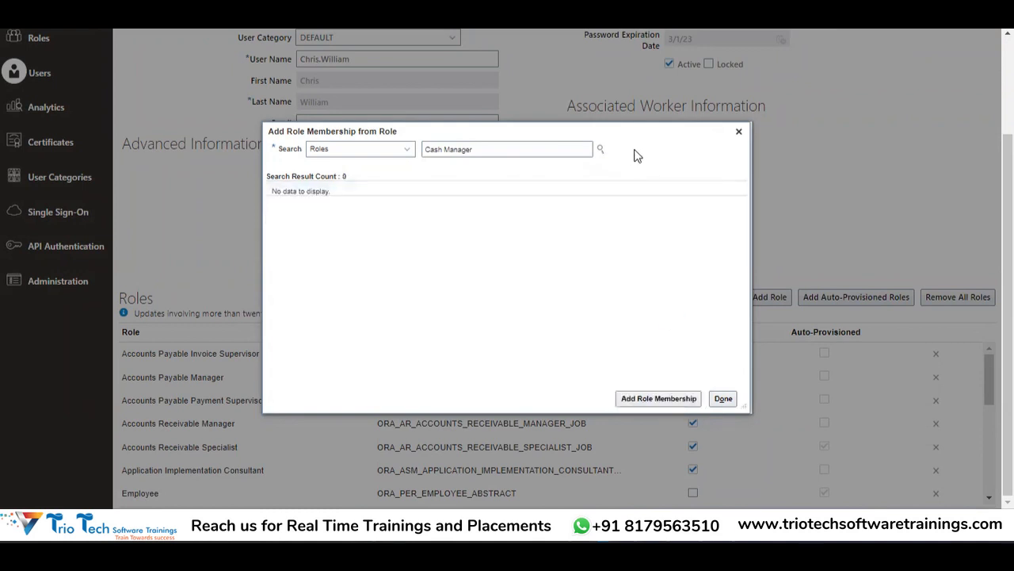
click(725, 399)
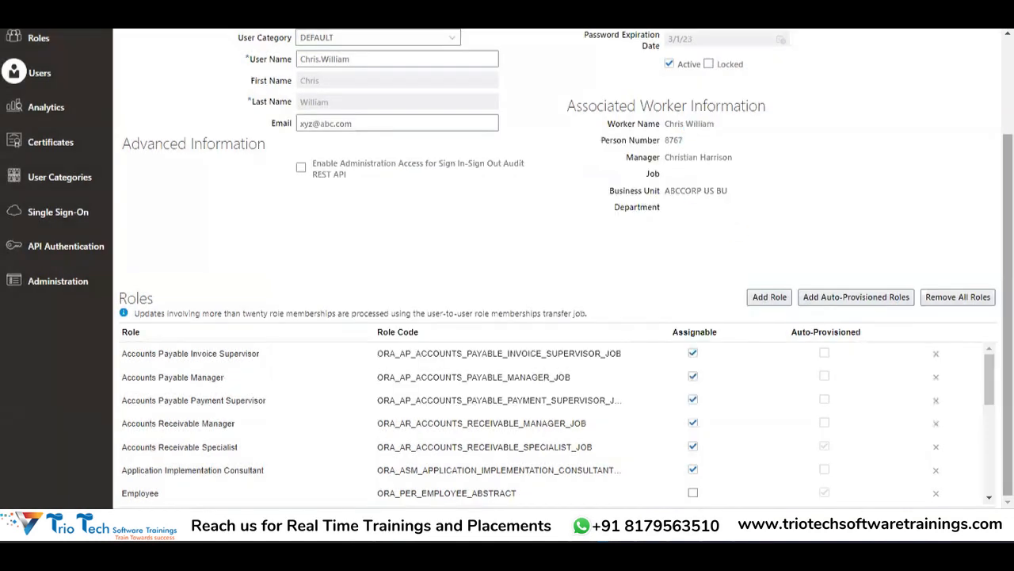
drag(1007, 277, 1008, 190)
scroll(508, 269, down, 3)
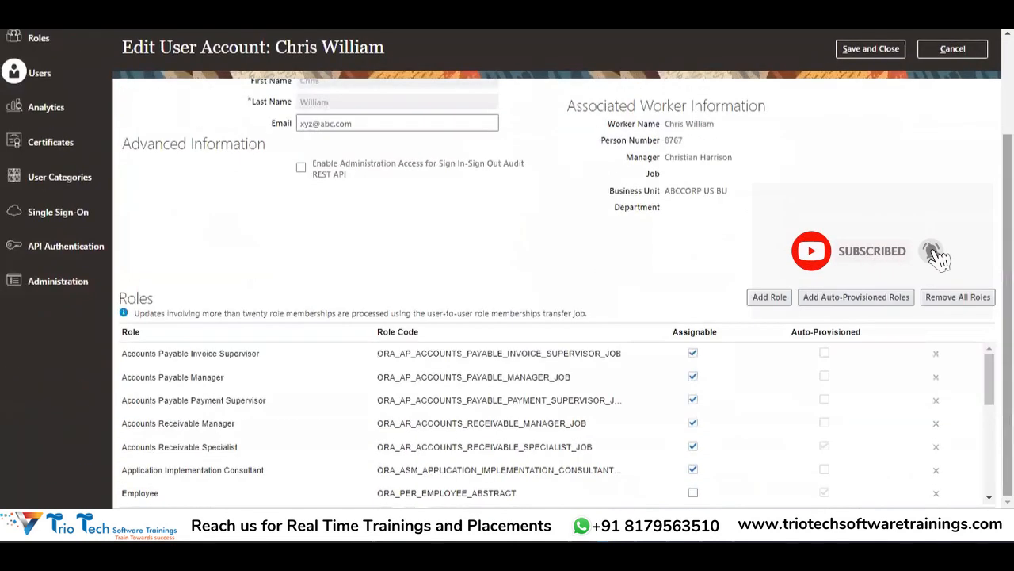
Step: Confirm Cash Manager appears in the Roles table, then save and close the user account
drag(989, 380, 989, 381)
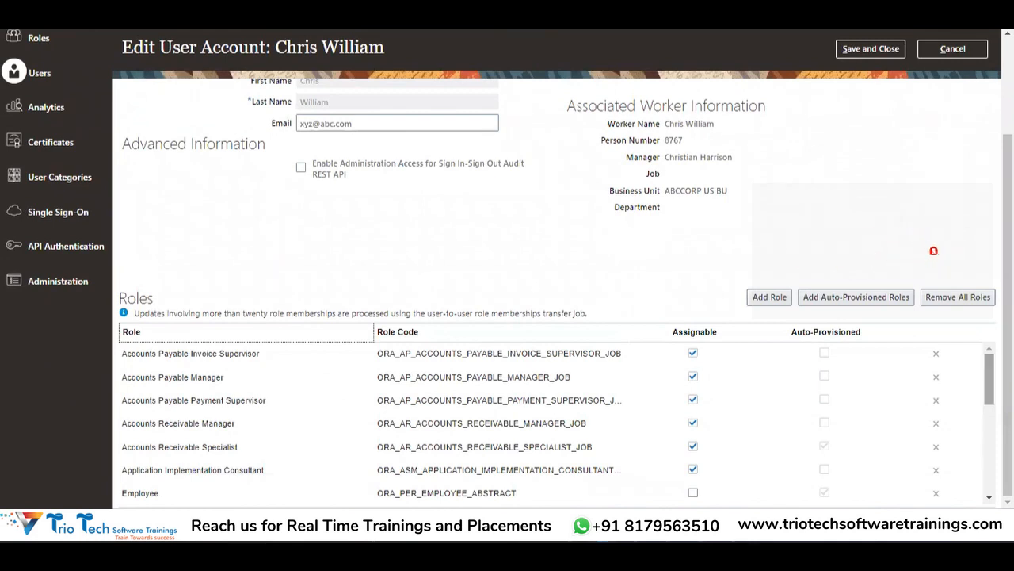
drag(989, 379, 989, 464)
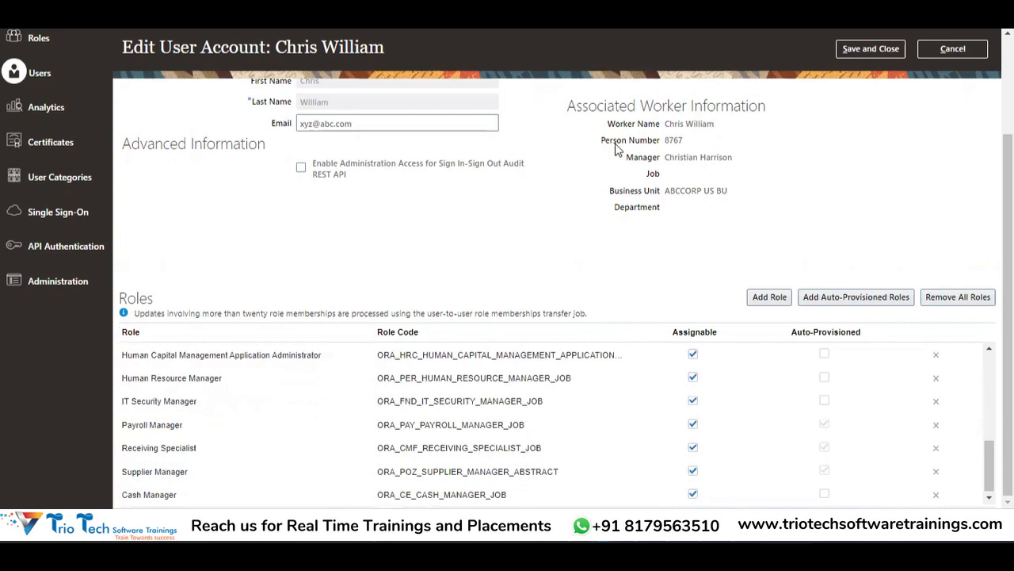
drag(1009, 262, 1009, 263)
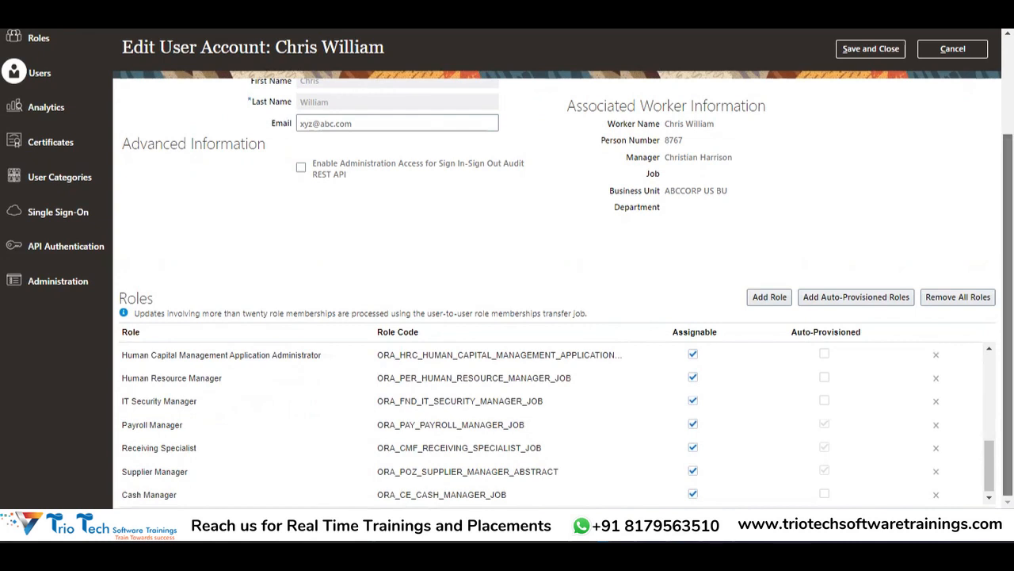
drag(1008, 263, 1009, 166)
click(888, 101)
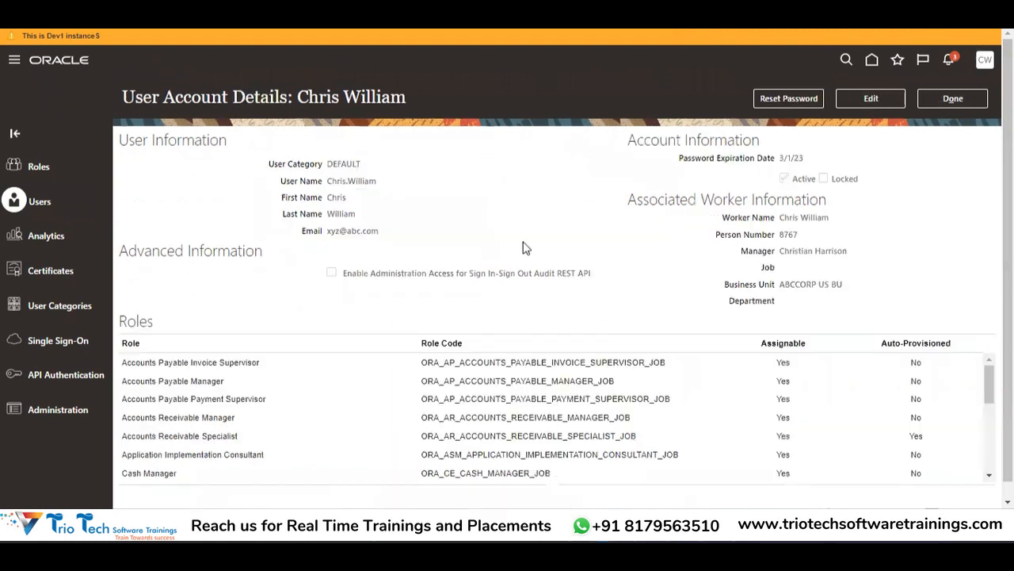
scroll(1008, 299, down, 1)
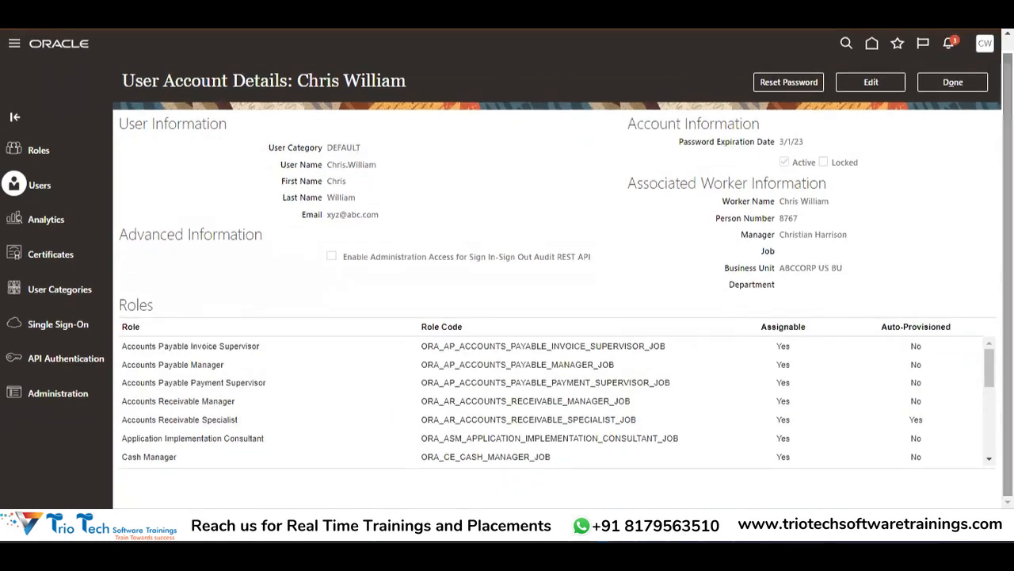
scroll(1008, 299, up, 1)
Step: Submit the User and Roles Synchronization Process and acknowledge the confirmation for process 4510433
click(963, 102)
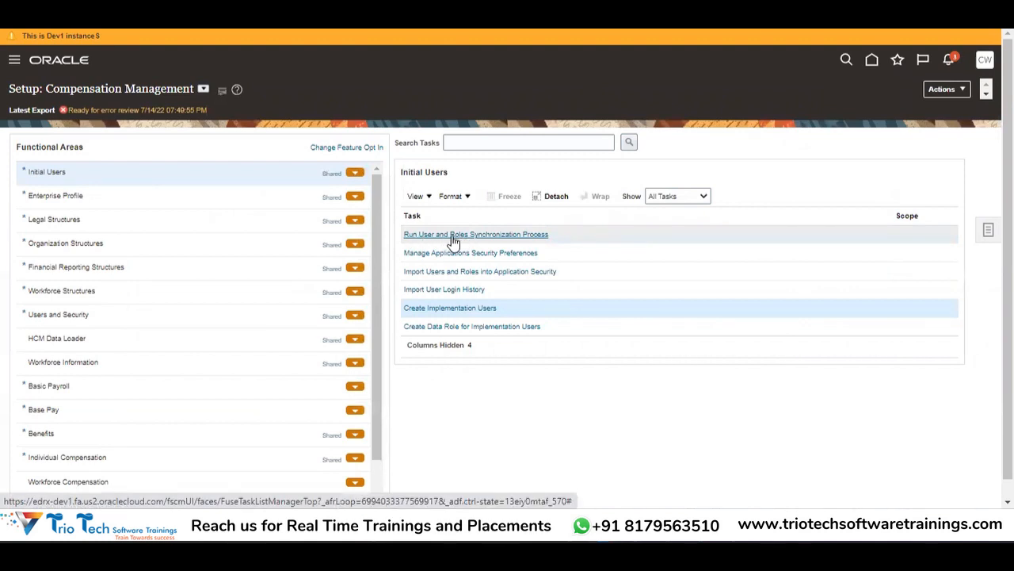
click(450, 235)
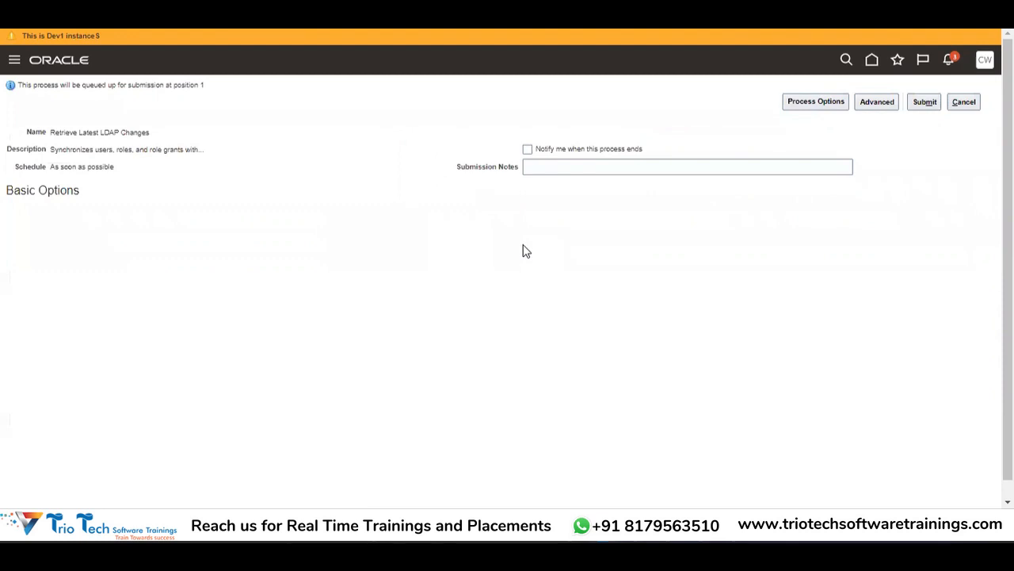
click(923, 99)
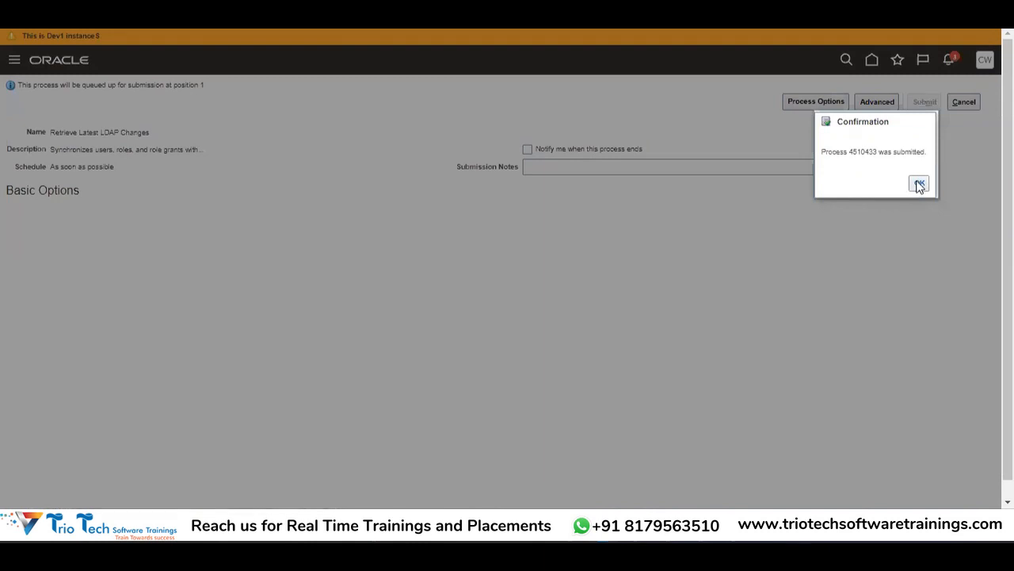
click(919, 185)
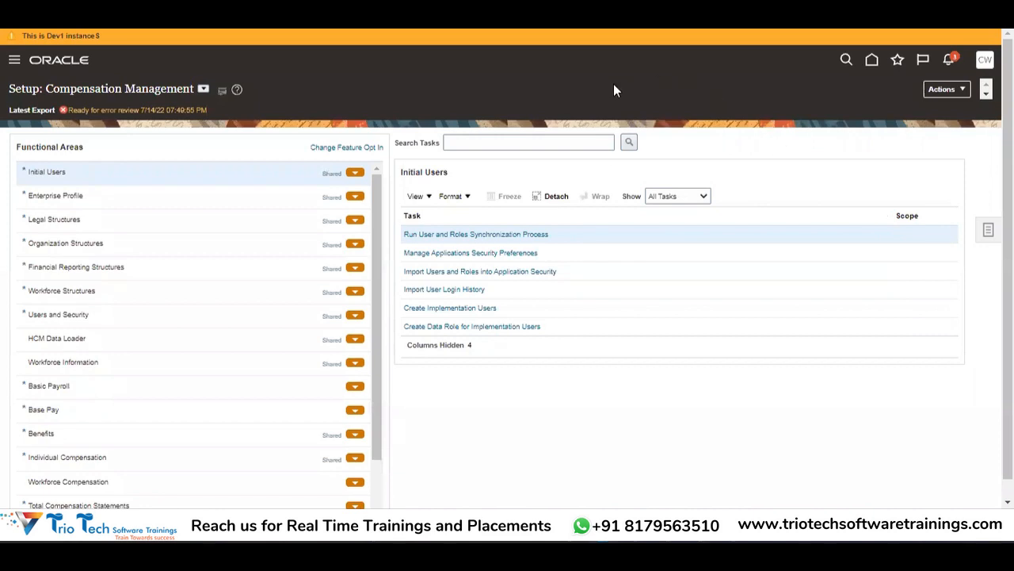
Step: In the Batch2 Session Working spreadsheet, add a new sheet and rename it CM
key(ctrl+Tab)
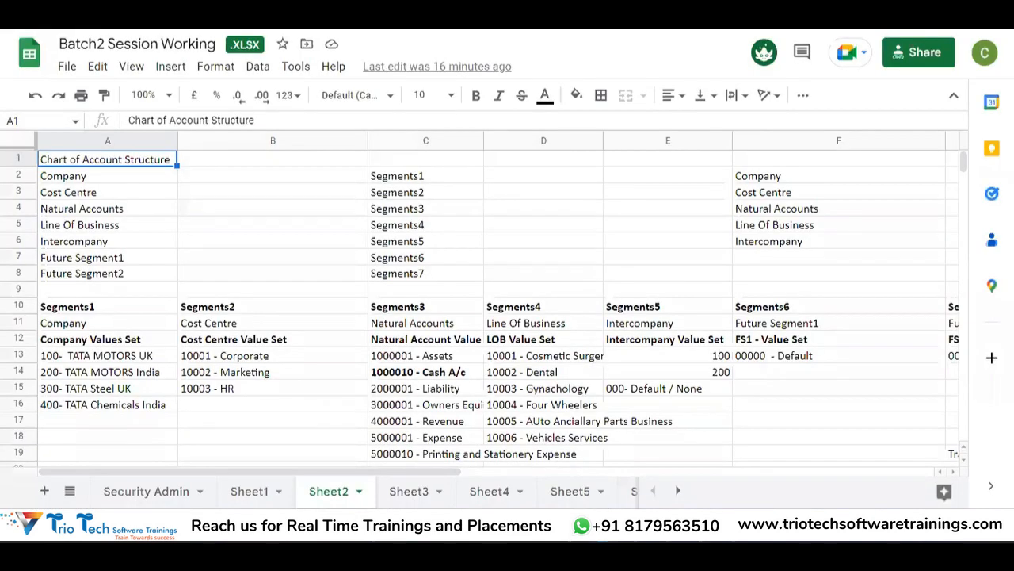
click(678, 491)
click(677, 490)
click(678, 491)
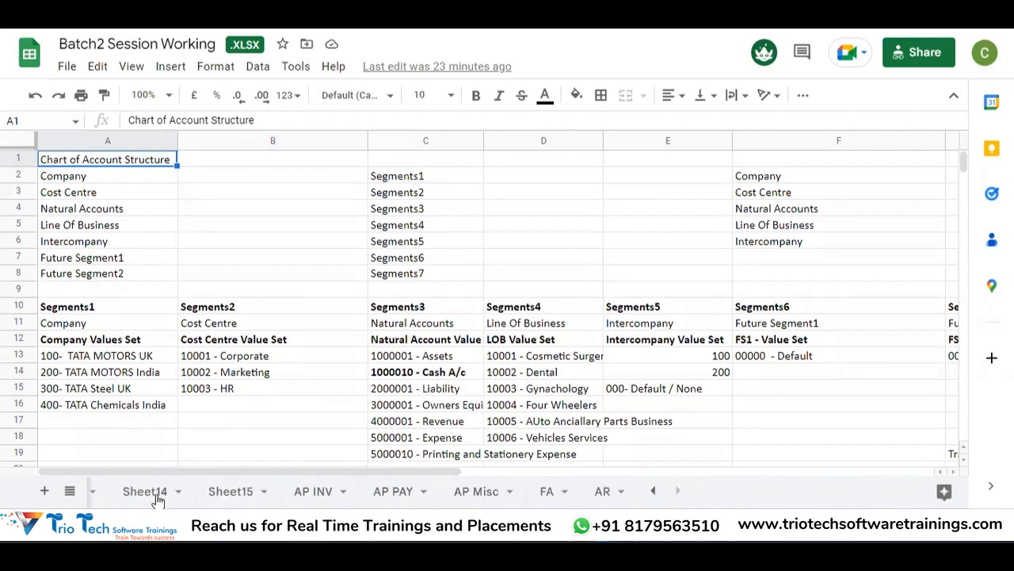
click(599, 490)
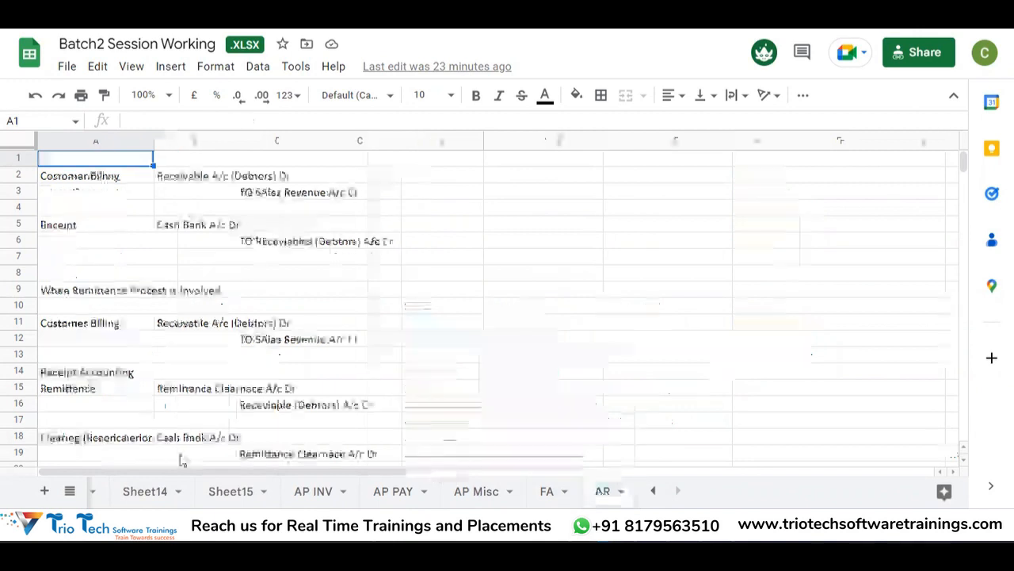
click(45, 491)
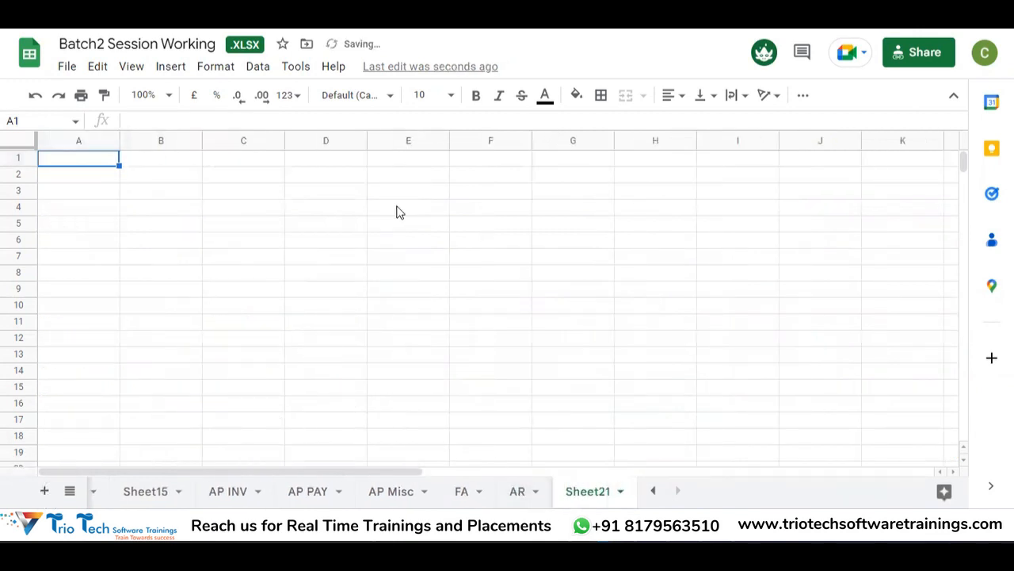
click(132, 161)
click(83, 164)
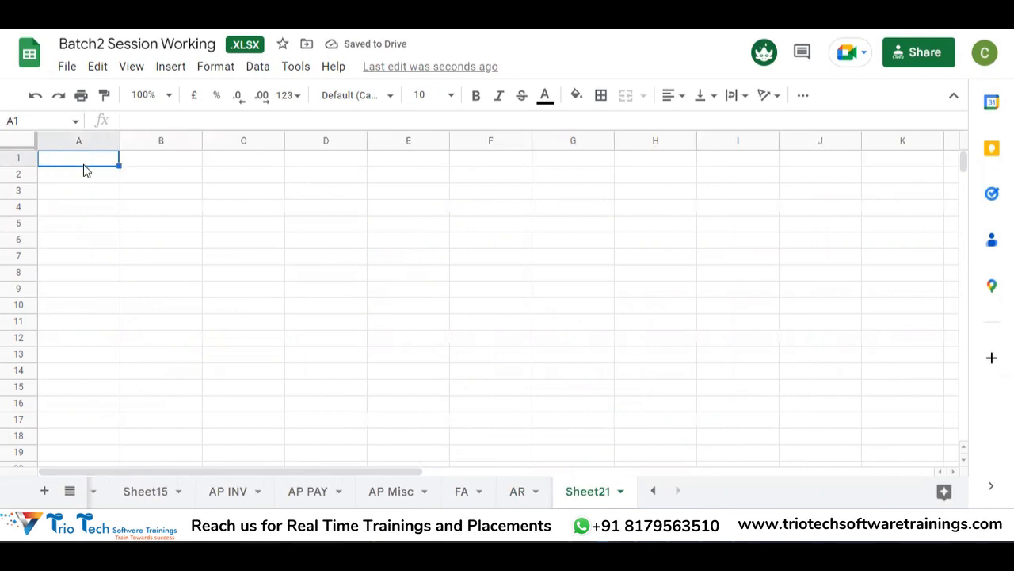
double_click(587, 499)
text(CM)
key(Return)
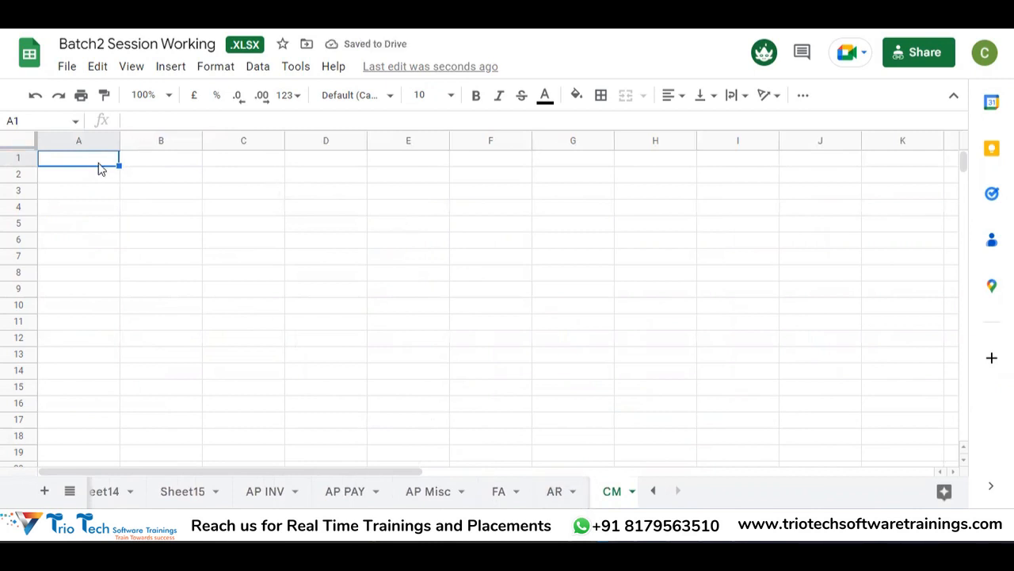
Step: Enter Role: Cash Manager in row 1 and Access: BU Access in row 2
text(Role)
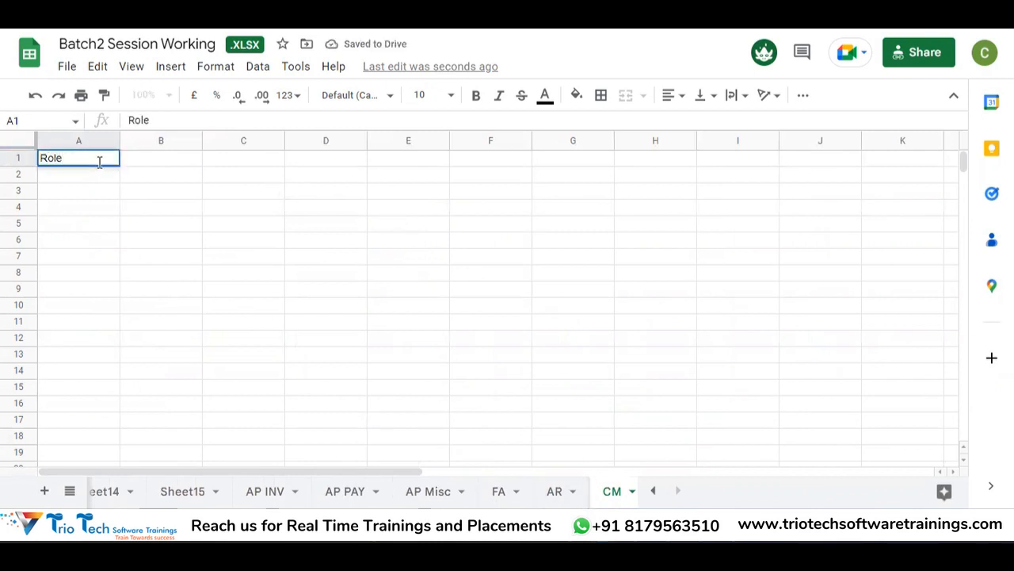
key(Return)
key(Up)
key(Right)
text(Cash Manager)
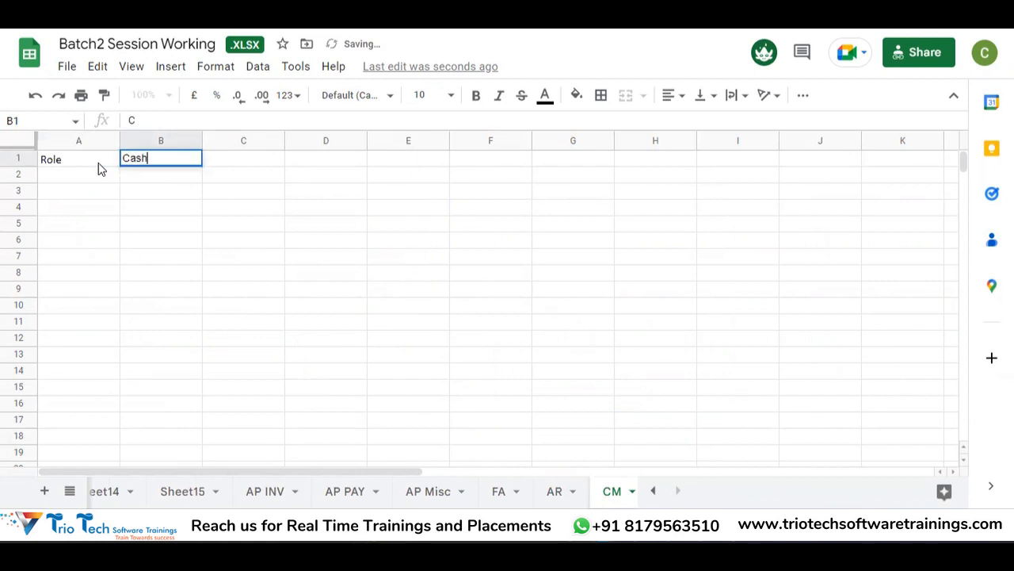
key(Return)
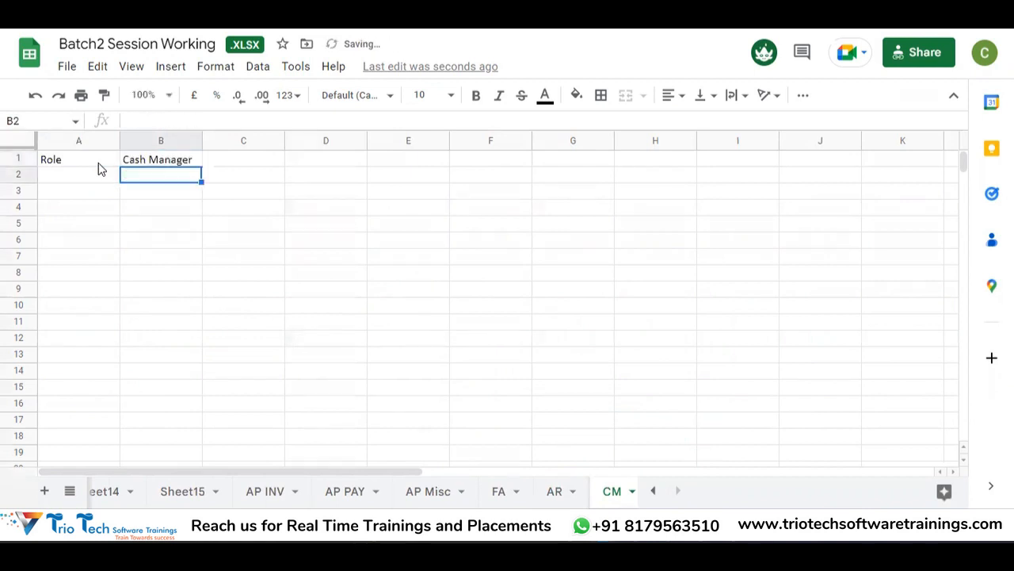
key(Left)
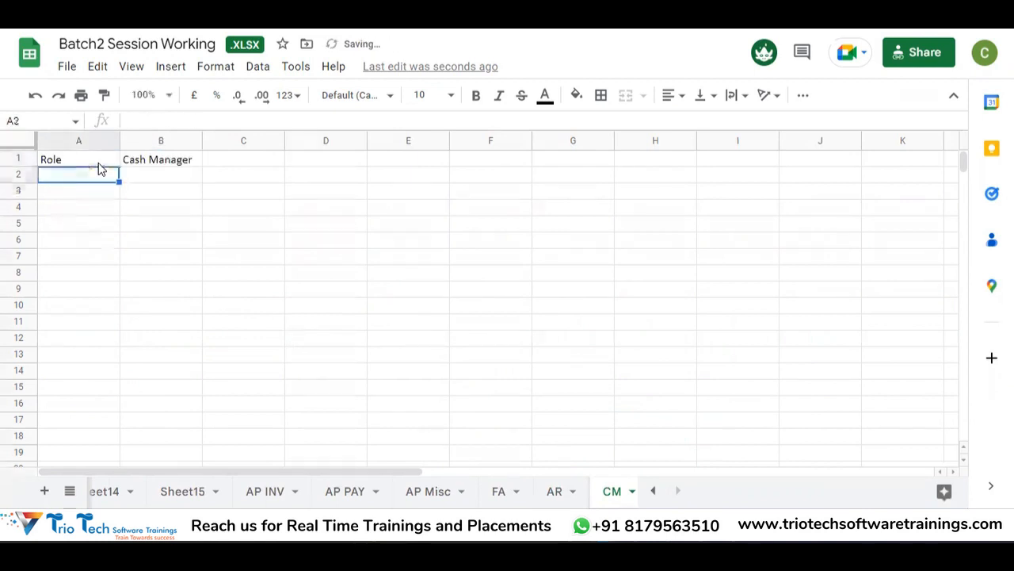
text(Accees)
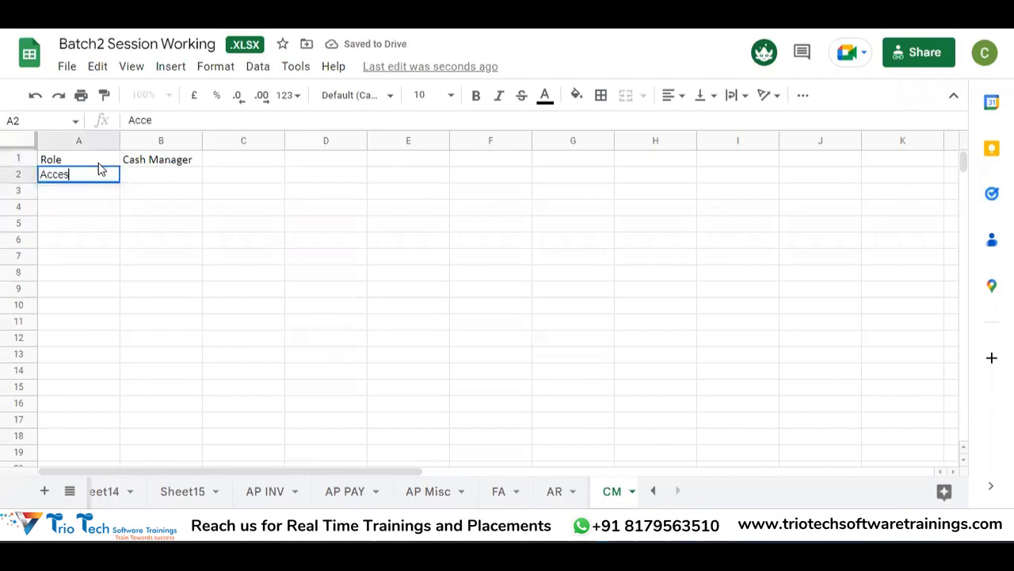
key(BackSpace)
key(BackSpace)
text(ss)
key(Return)
key(Up)
key(Right)
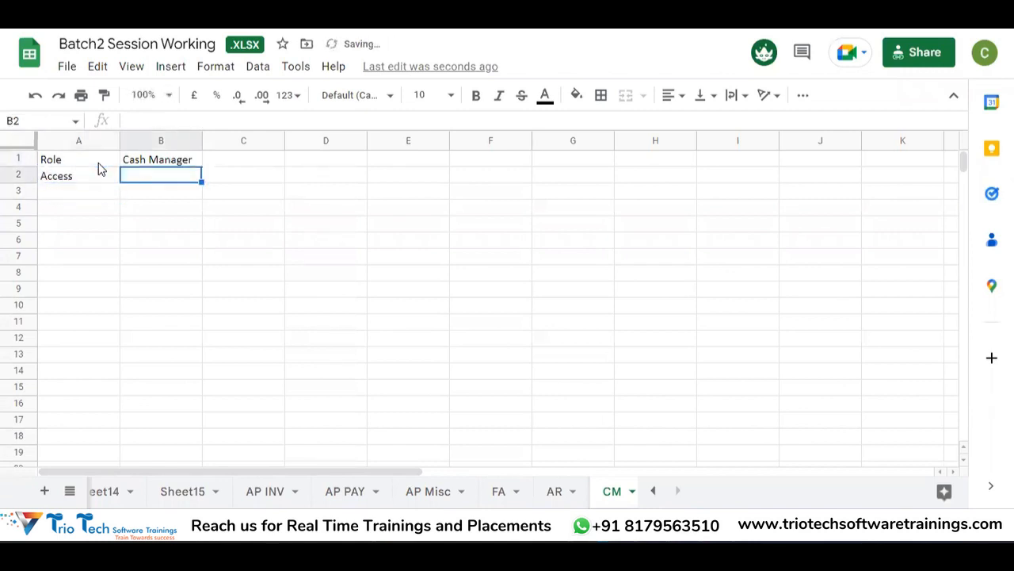
text(BU)
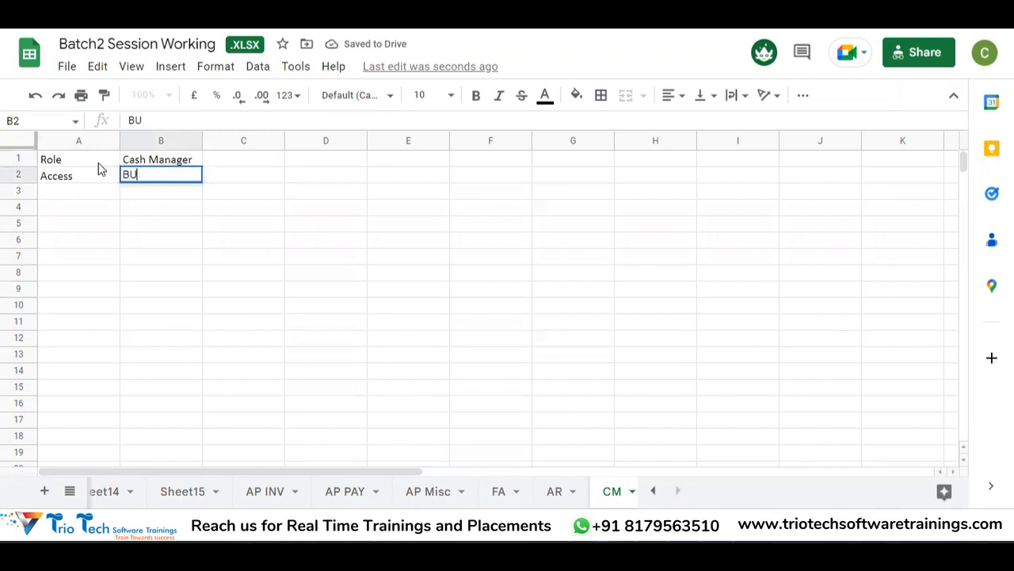
text( Access)
key(Return)
key(Return)
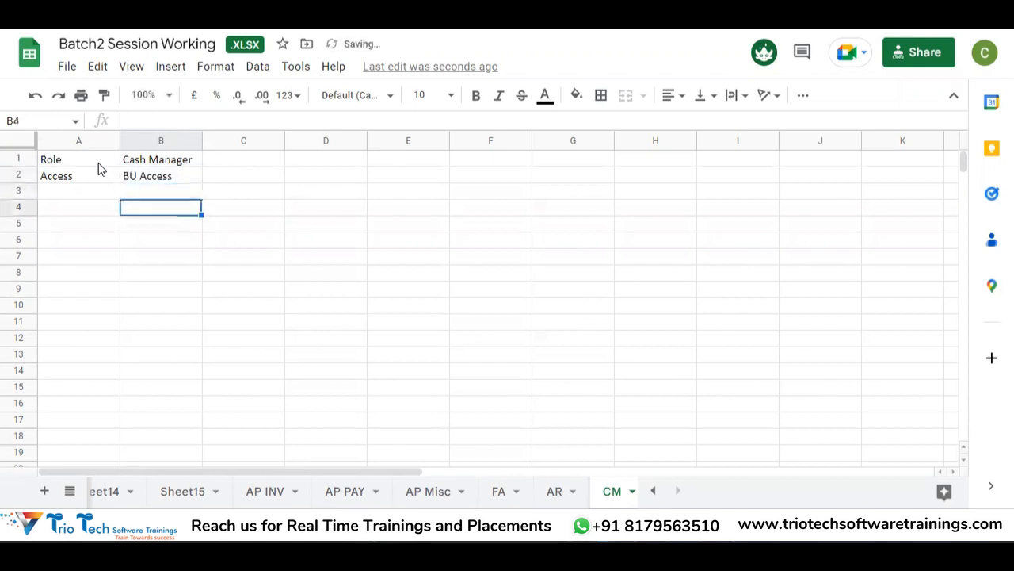
Step: Enter Prerequisite Setups in A3 with Bank Master in B3
key(Left)
key(Up)
key(Down)
key(Up)
key(Up)
key(Down)
key(Down)
key(Up)
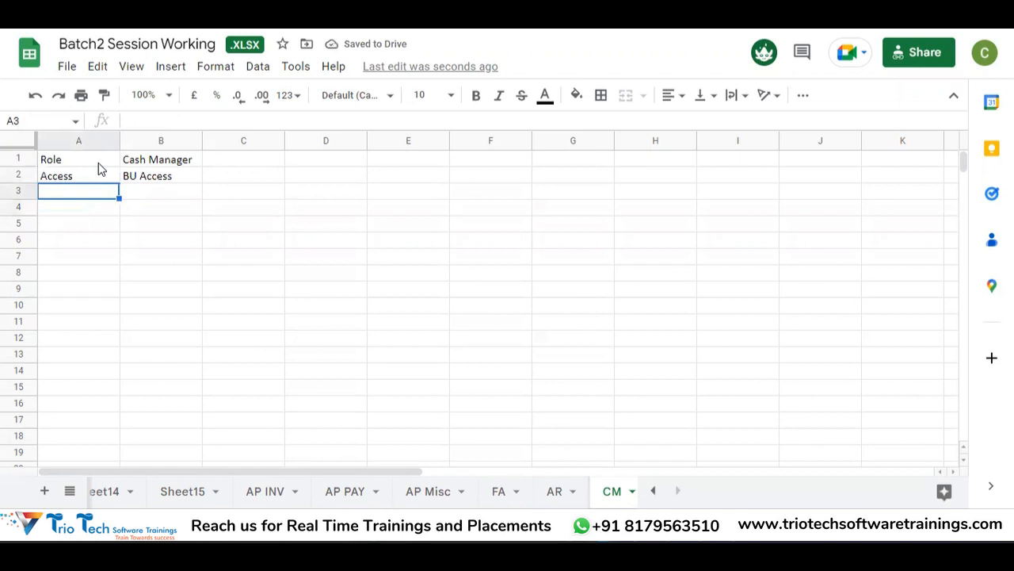
text(Premi)
key(BackSpace)
key(BackSpace)
text(requisite Setups)
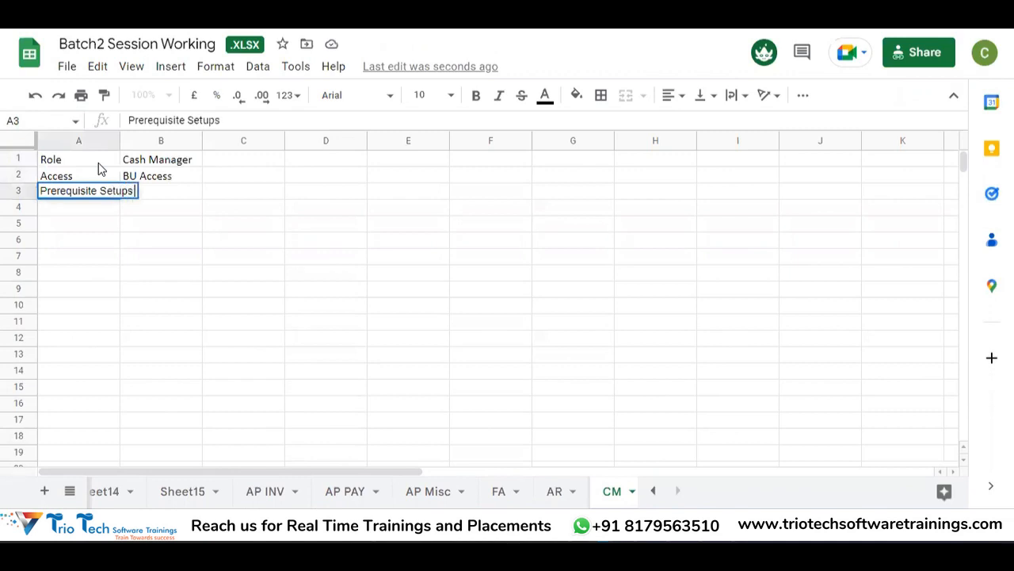
key(Return)
key(Up)
key(Right)
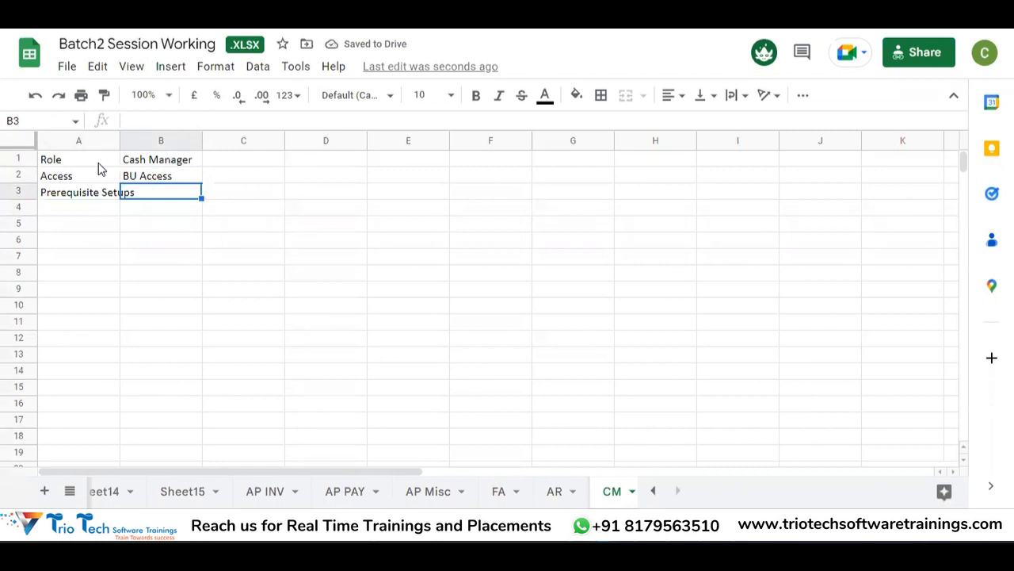
text(Bank Master)
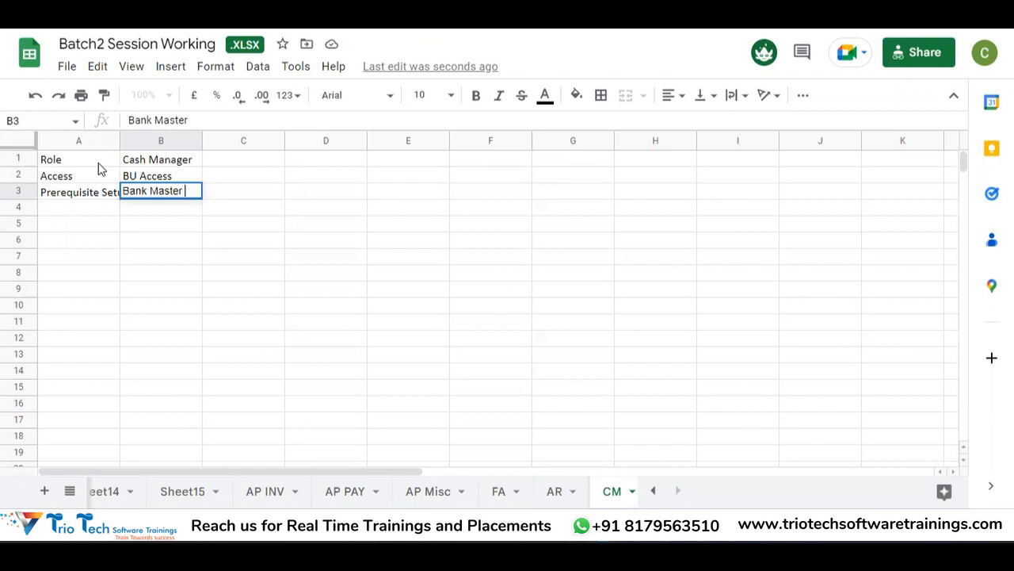
key(Return)
Step: Enter 'Setups for Bank Statement Processing' in A4 and review the finished notes
key(Down)
key(Down)
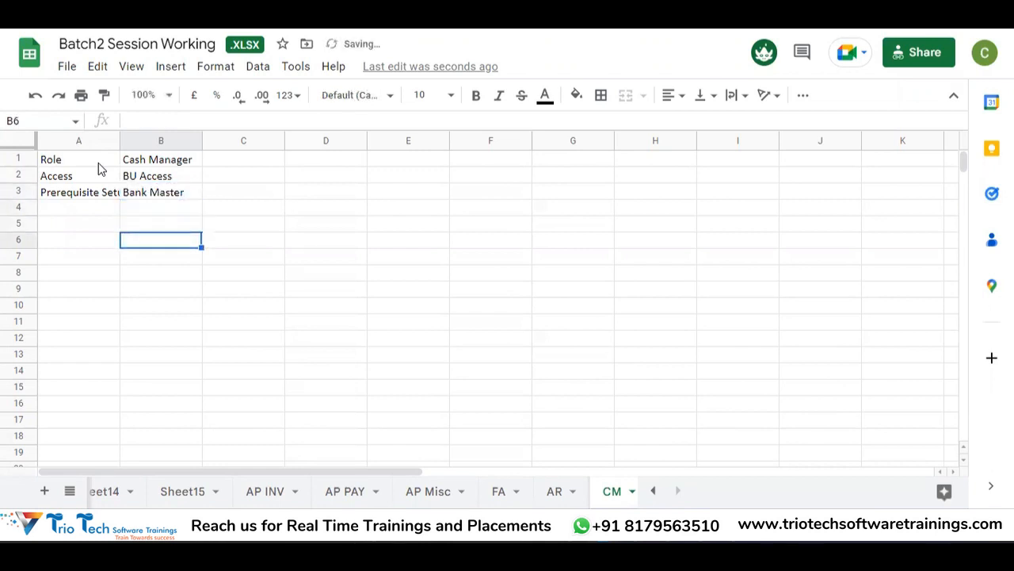
key(Left)
key(Up)
key(Up)
key(Down)
key(Up)
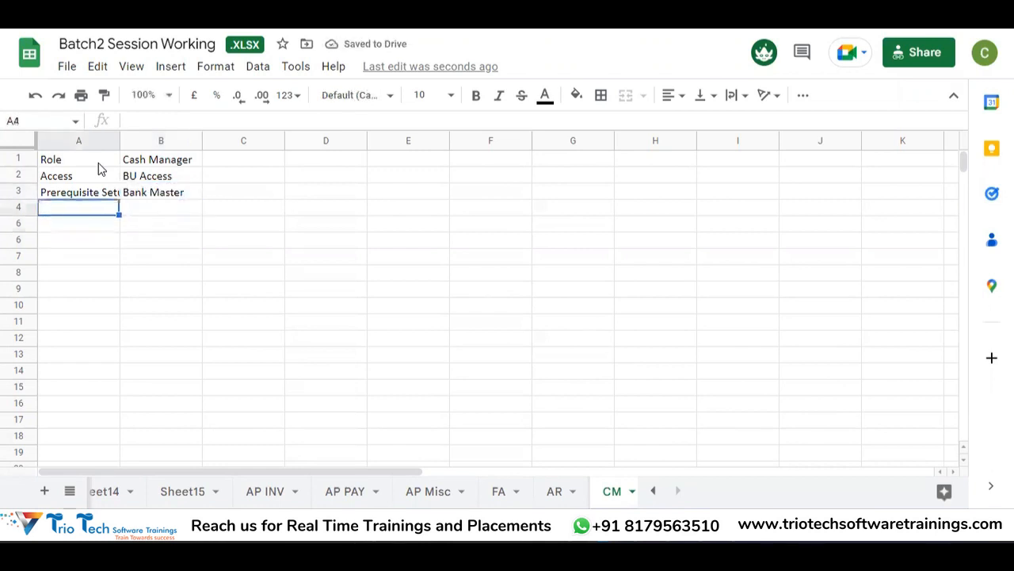
text(Setu)
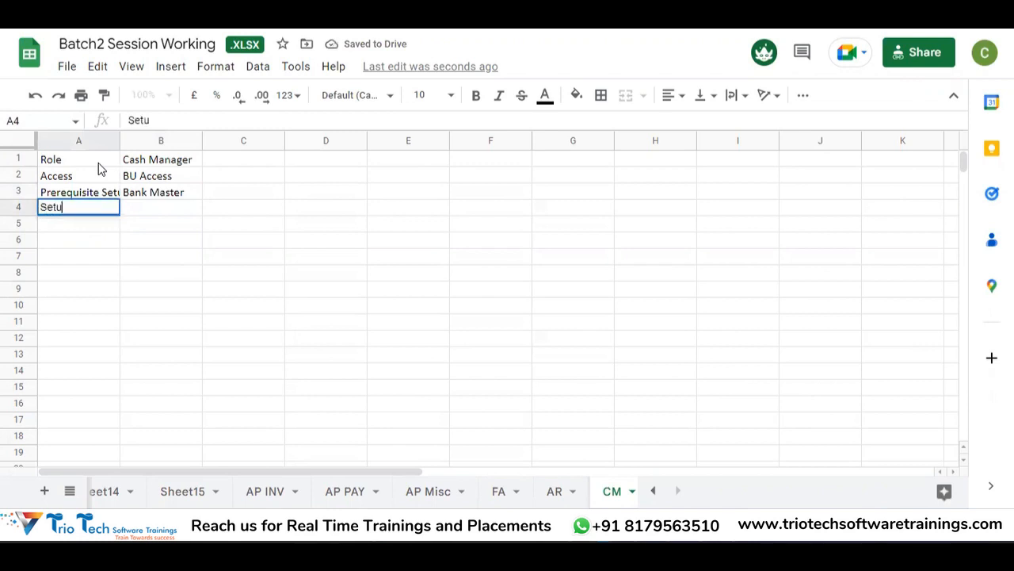
text(ps for Bank Statement)
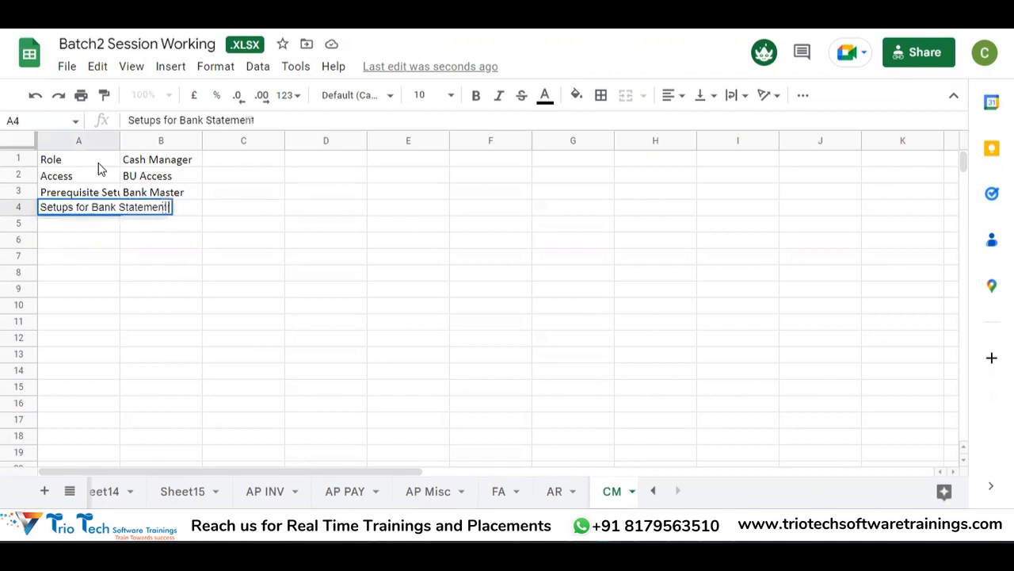
text( Processing)
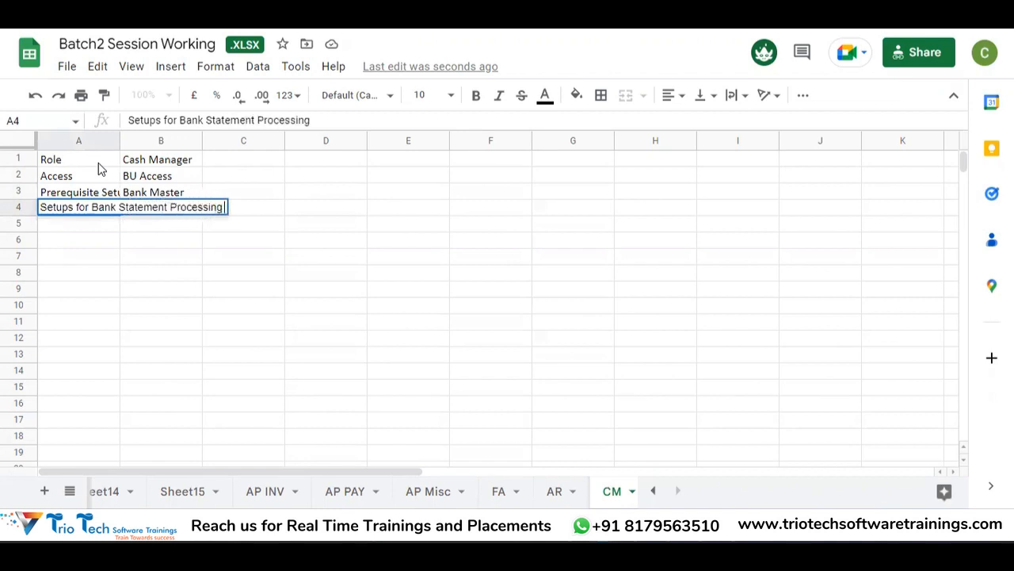
key(Return)
key(Up)
key(Right)
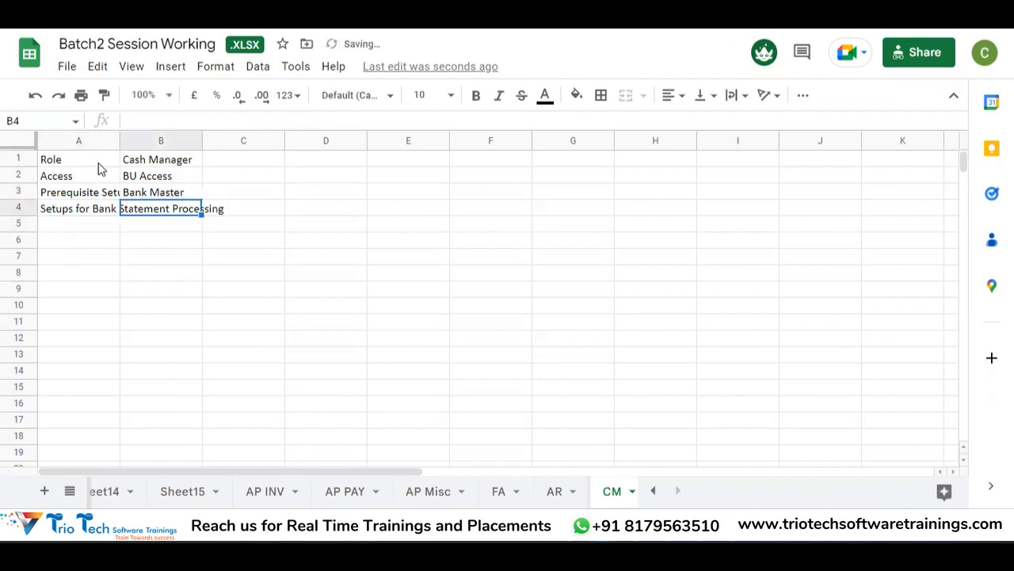
key(Left)
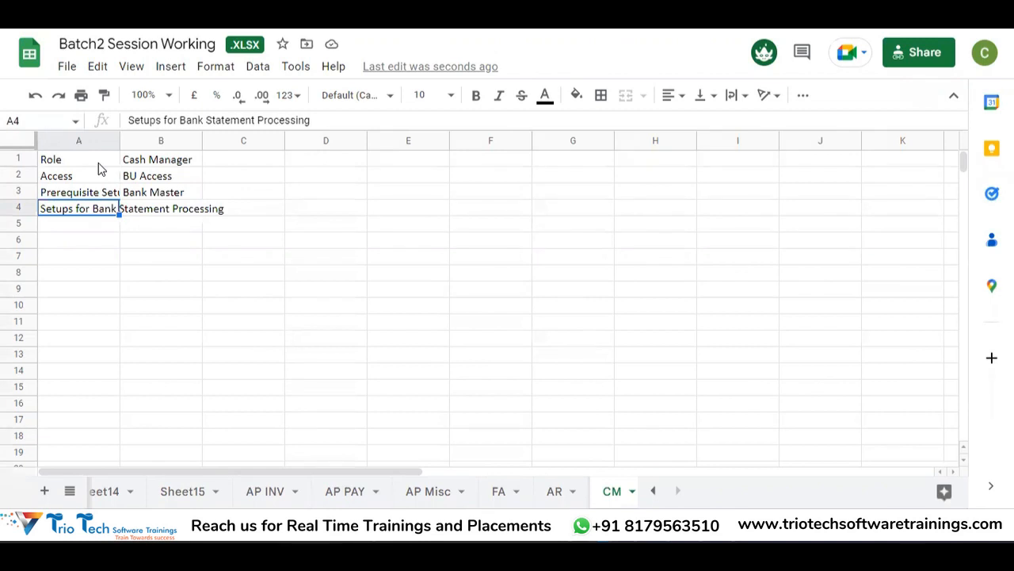
key(Down)
key(Up)
key(Down)
key(Down)
key(Down)
key(Down)
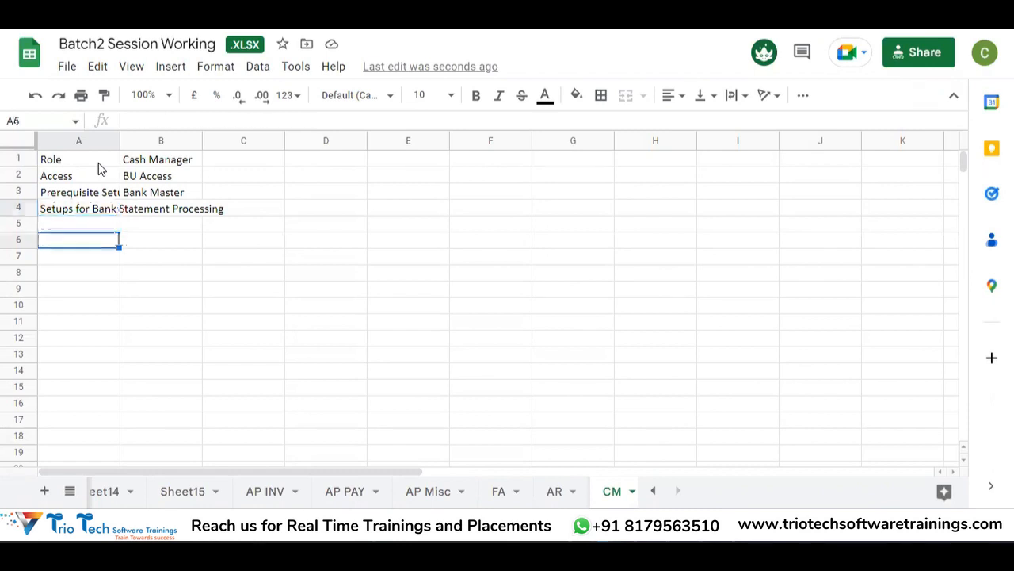
key(Up)
key(Up)
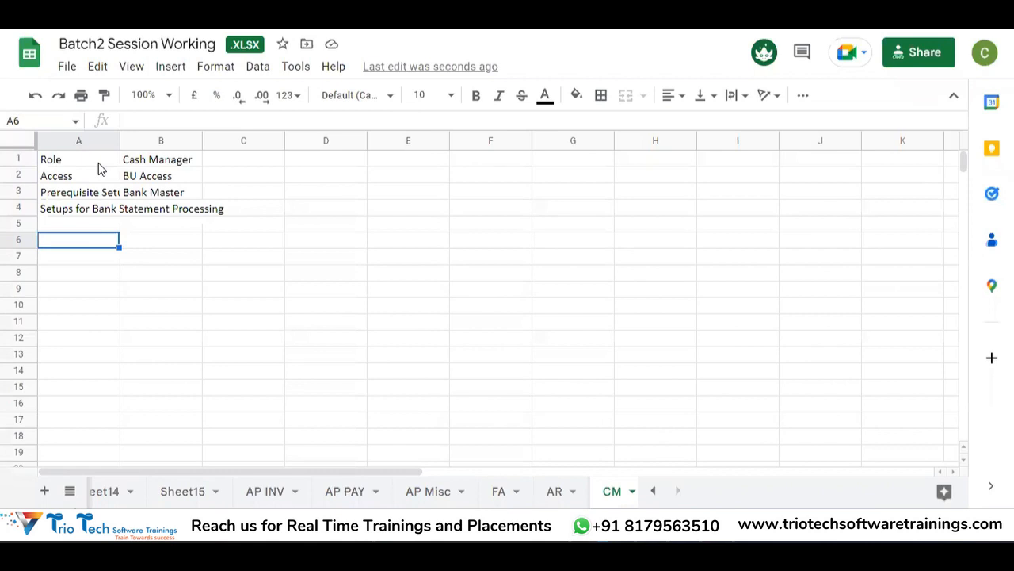
Step: Add the heading 'Transctions That Can be Covered in CM' in A7 and 'Bank Transfers' in A9
key(Down)
text(Transctions That Can be Covered in CM)
key(Return)
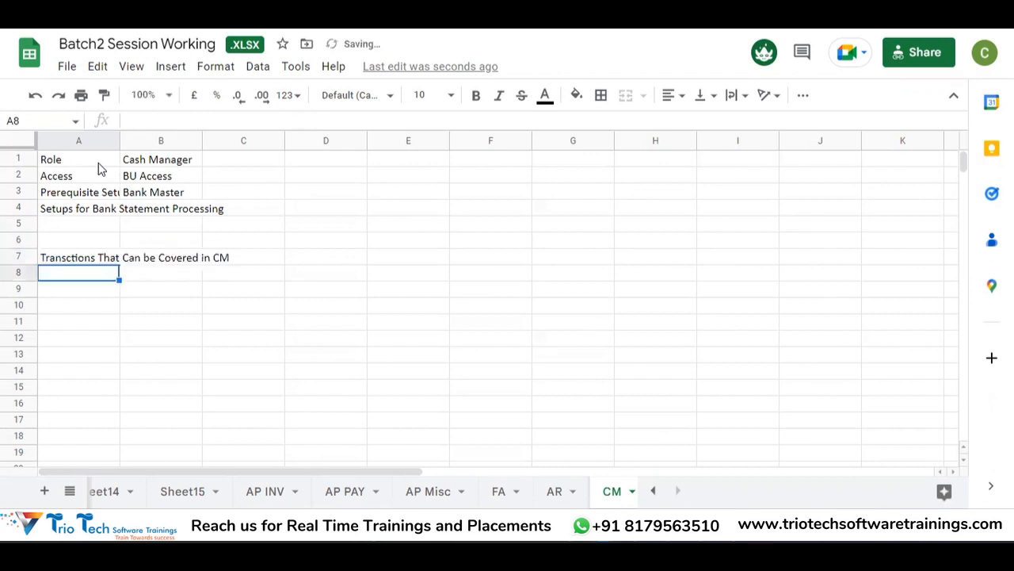
key(Return)
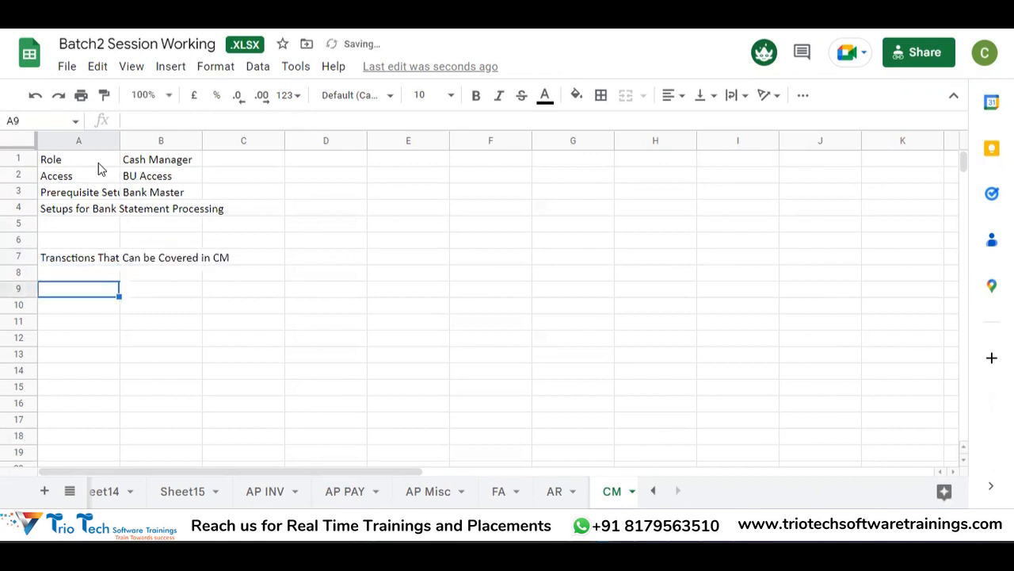
text(Bank TRabsfe)
key(BackSpace)
key(BackSpace)
key(BackSpace)
key(BackSpace)
key(BackSpace)
key(BackSpace)
text(ransfers\)
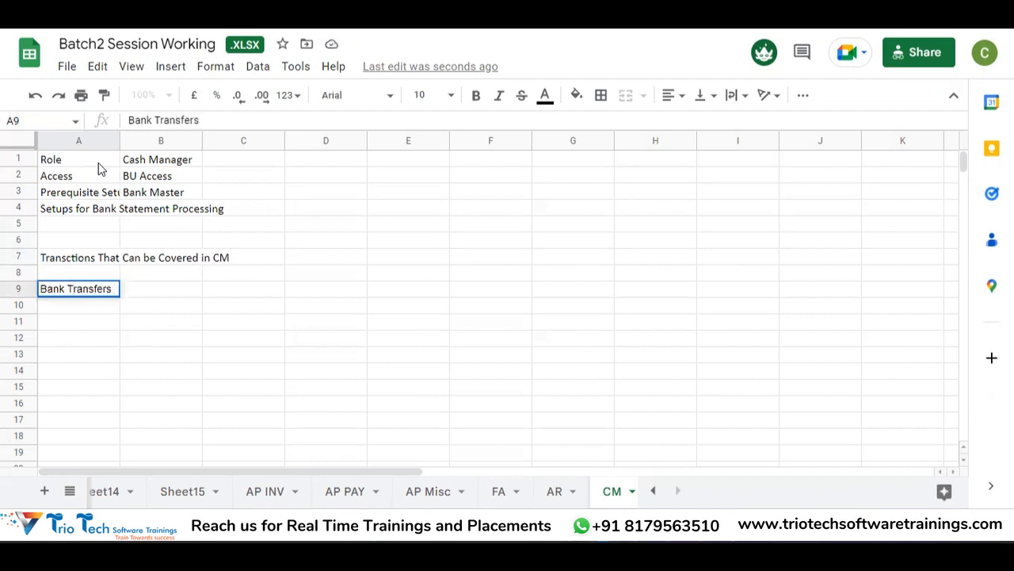
key(Return)
Step: Remove the stray backslash from A9 and enter 'ANy Hoc Payments which is not part of Payables' in A10
key(Up)
key(F2)
key(BackSpace)
key(Return)
text(ANy Hoc F)
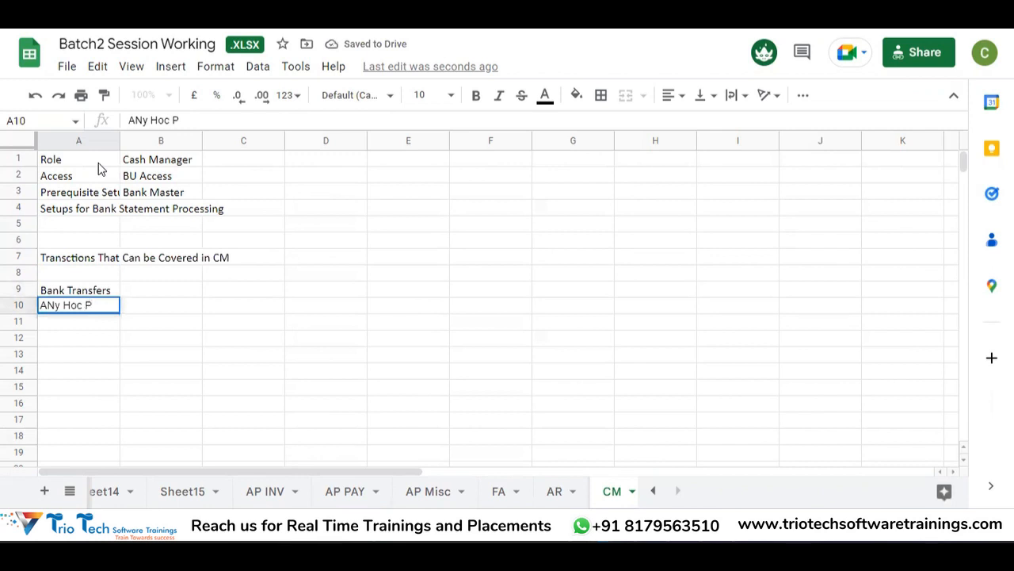
text(ayments)
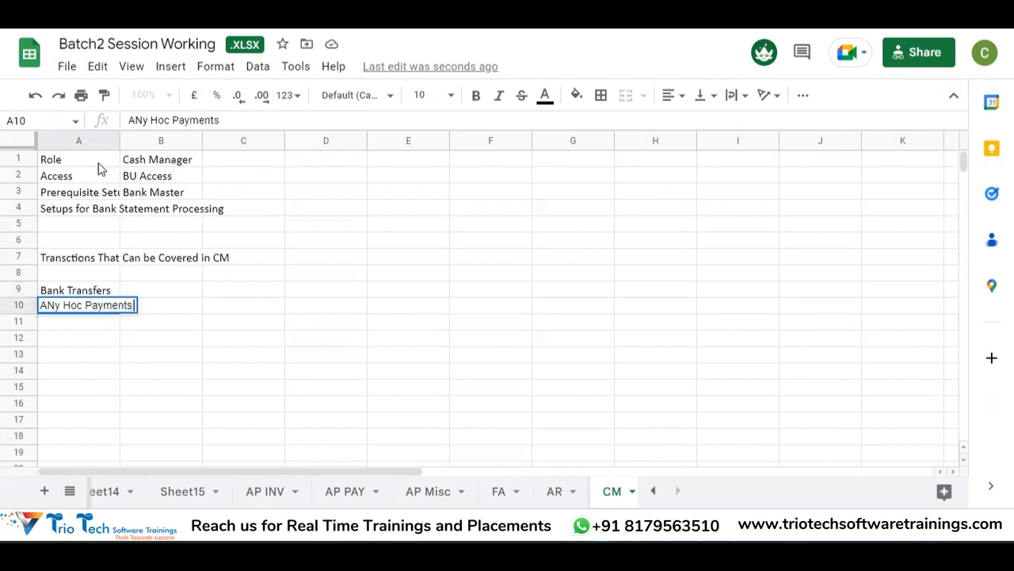
text( which is not pa)
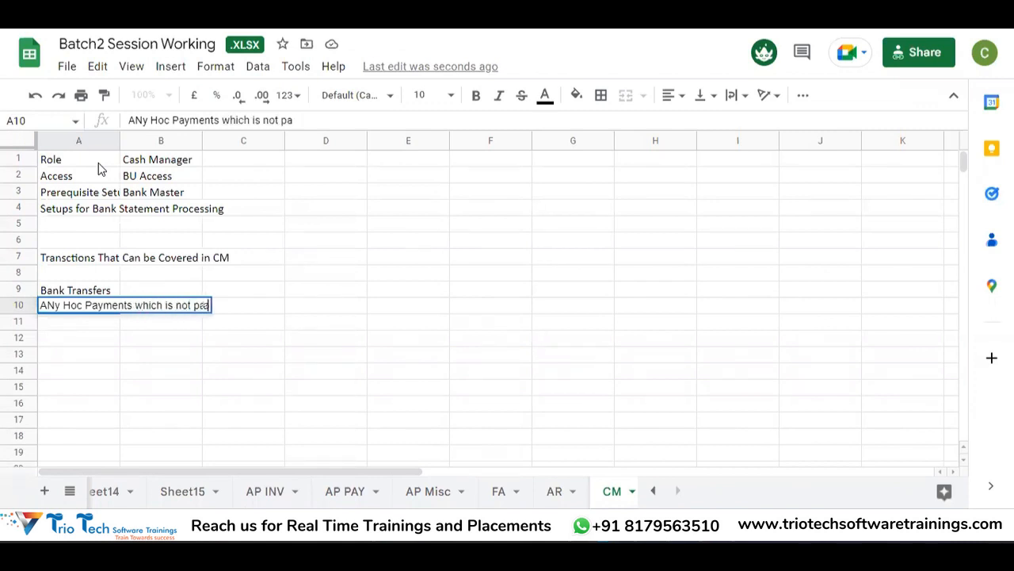
text(rt of fayables)
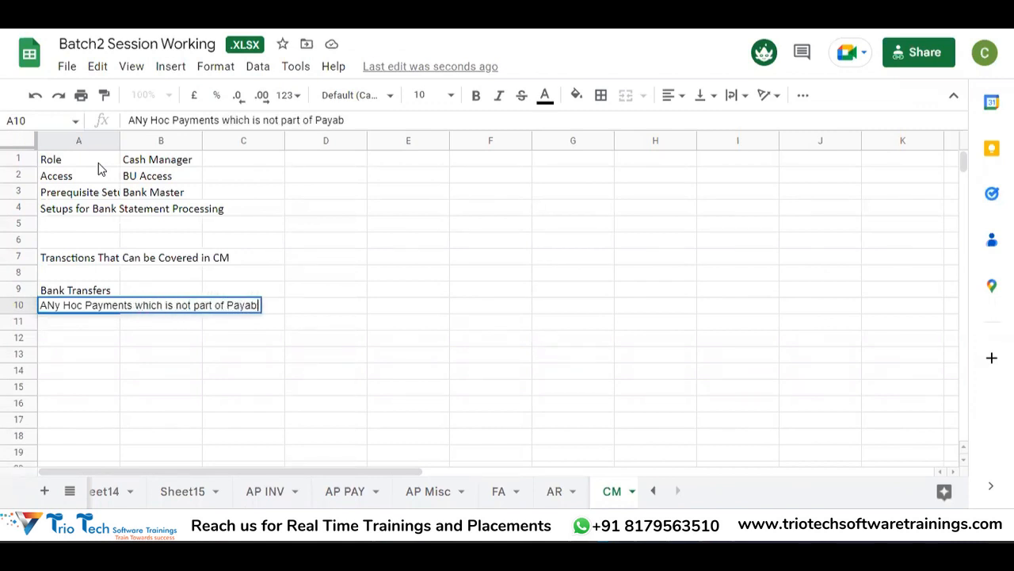
key(Return)
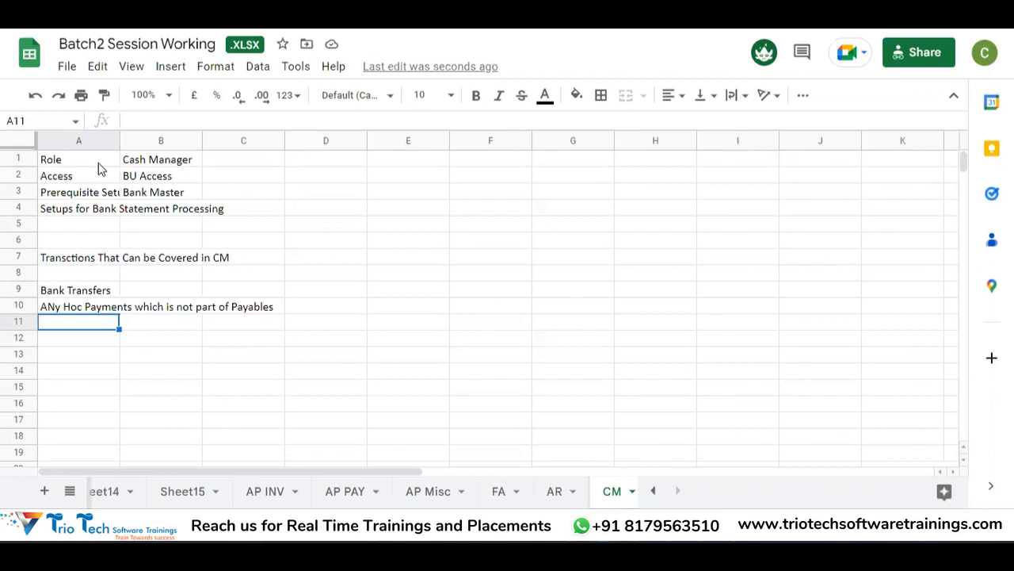
Step: Enter 'Bank Statement Reconciliations' in cell A11
key(Down)
key(Up)
text(Bank Statement)
key(BackSpace)
key(BackSpace)
text(nt Reconcilia)
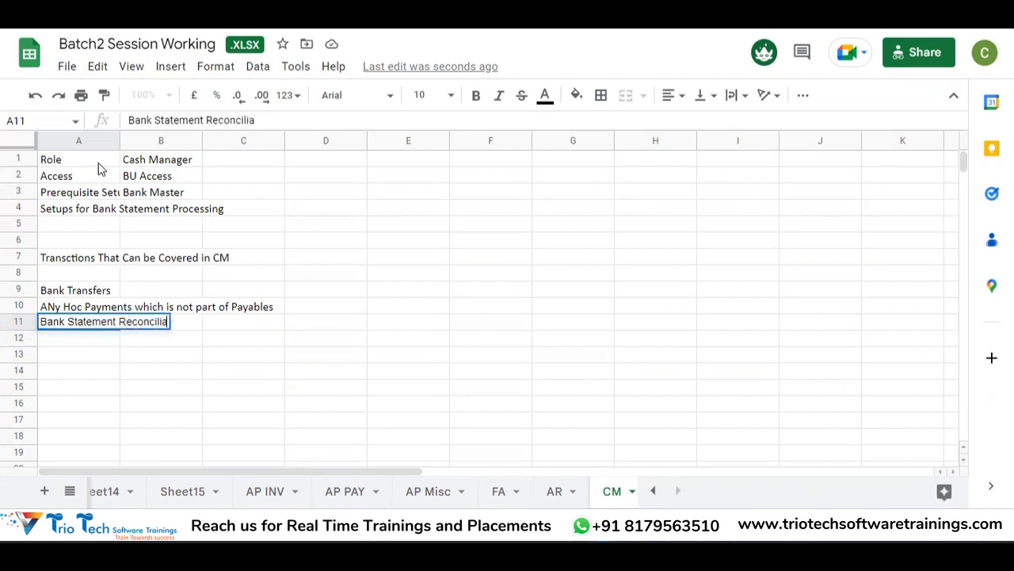
text(tions)
key(Return)
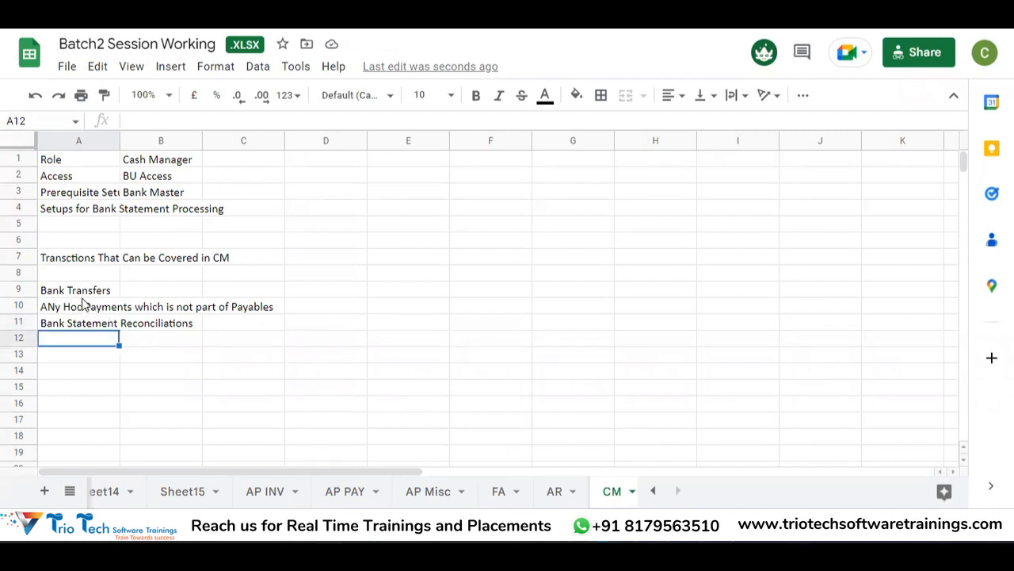
Step: Move 'Bank Statement Reconciliations' from A11 down to A13 with cut and paste
click(89, 309)
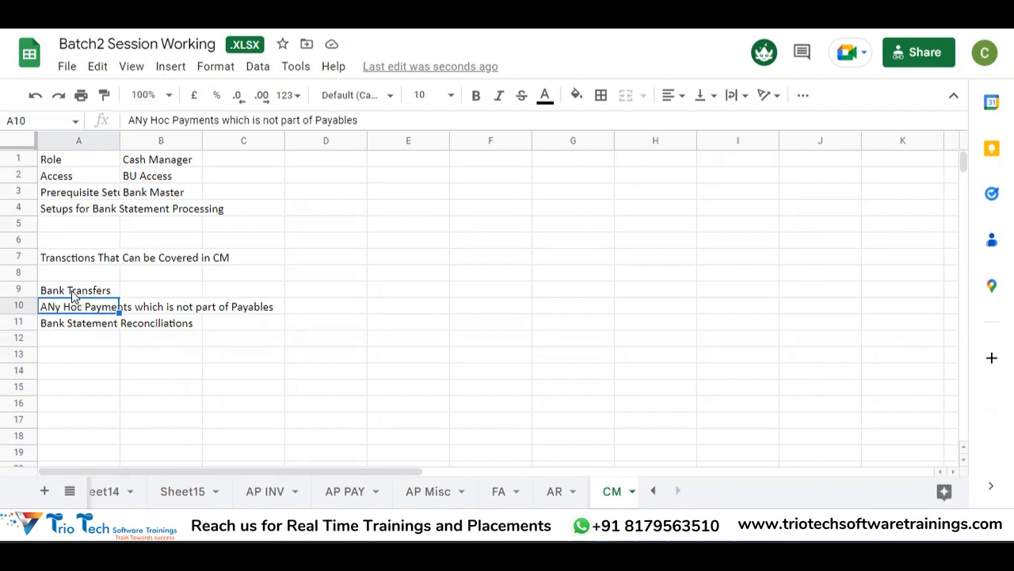
click(78, 339)
click(75, 291)
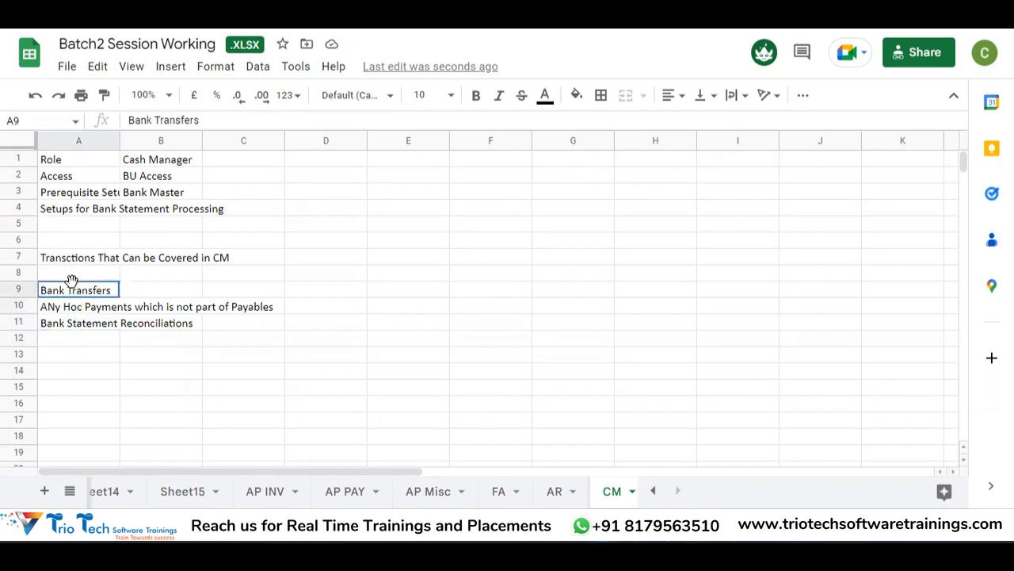
click(92, 312)
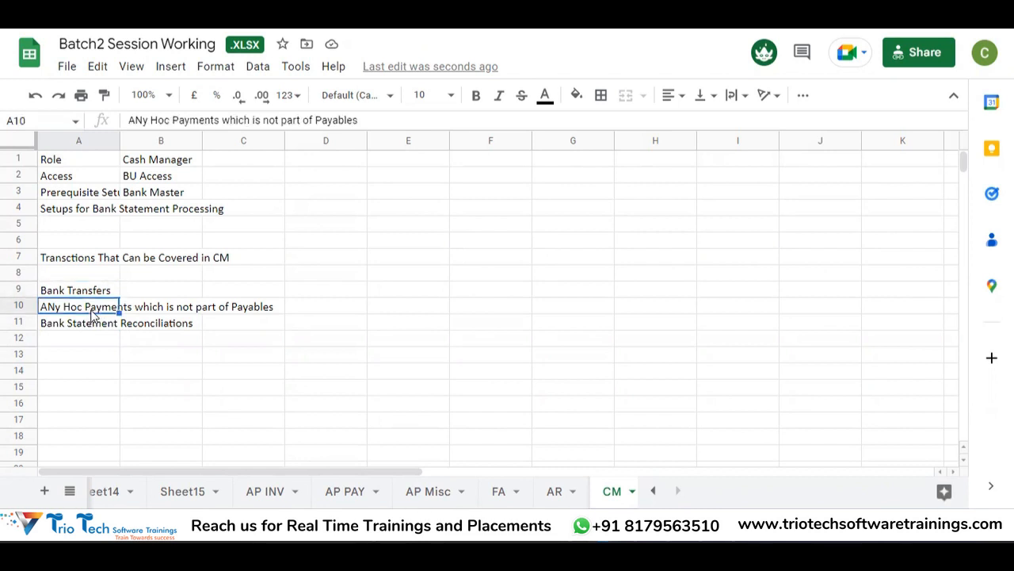
click(82, 329)
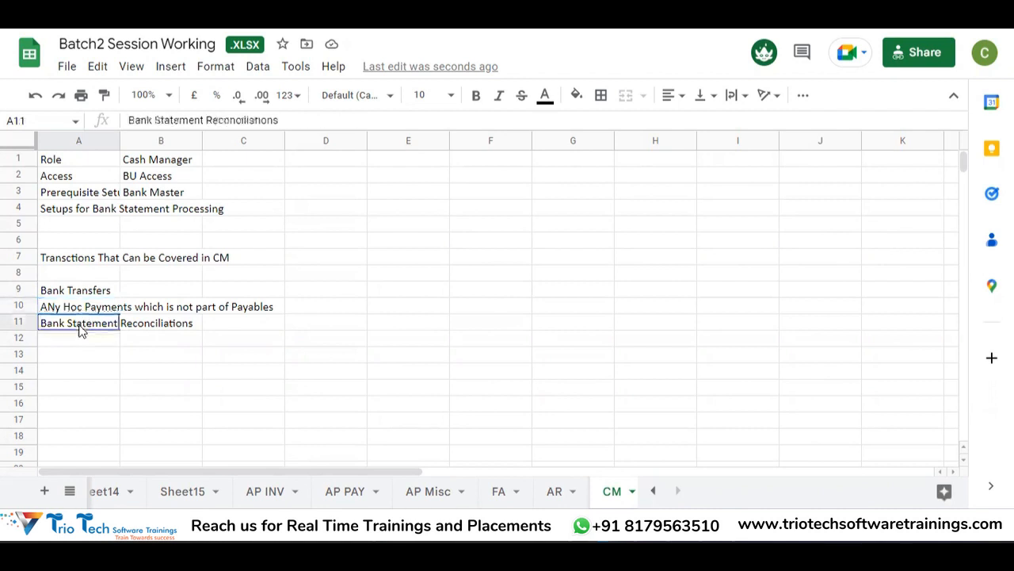
key(ctrl+x)
key(Down)
key(Down)
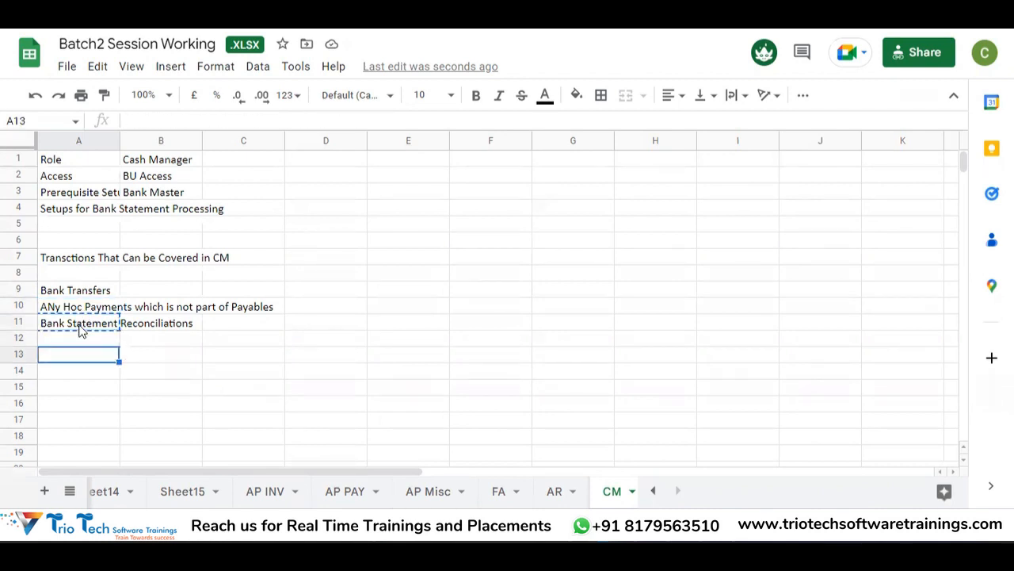
key(ctrl+v)
key(Down)
key(Up)
key(Up)
Step: Enter 'ANy other Misc Outgoing or Incoming of funds' in the emptied cell A11
click(80, 325)
text(ANy )
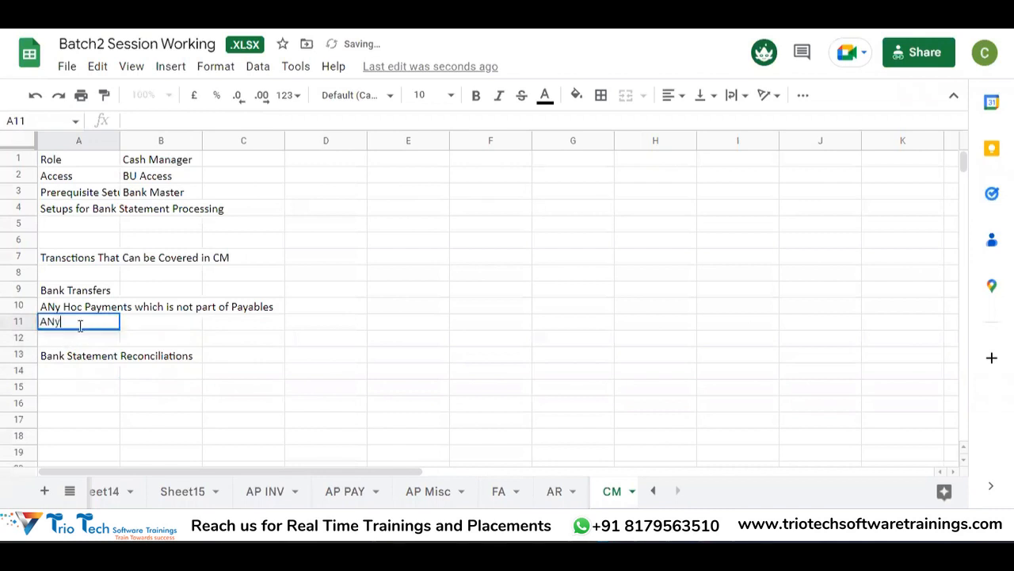
text(other)
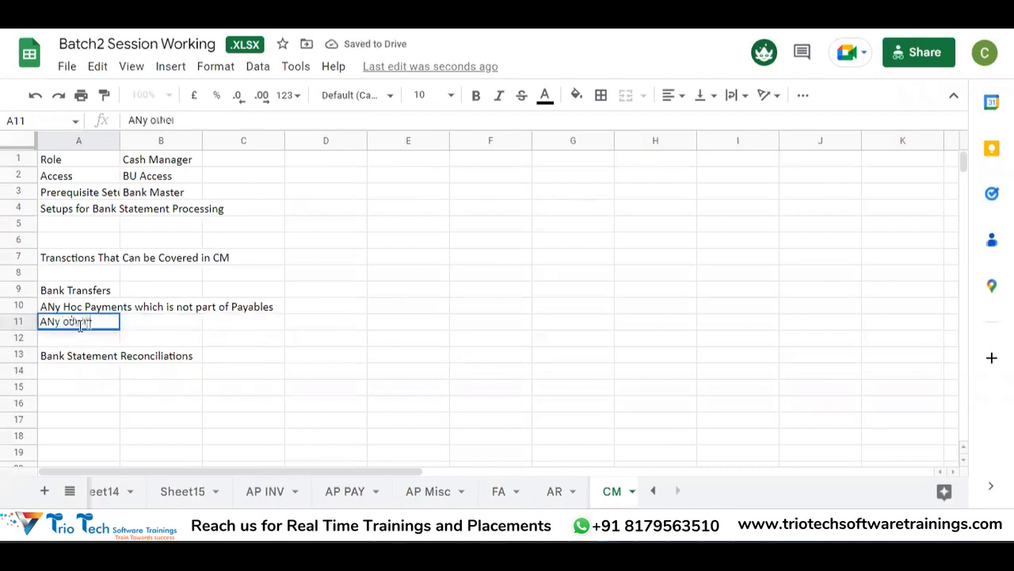
text( Misc Receipts of)
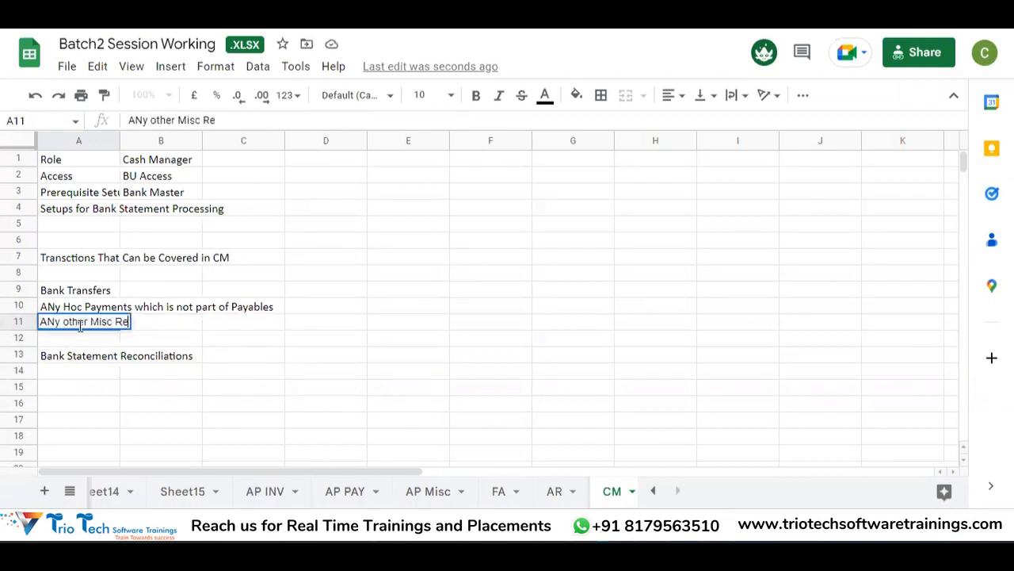
key(BackSpace)
key(BackSpace)
key(BackSpace)
key(BackSpace)
key(BackSpace)
key(BackSpace)
key(BackSpace)
key(BackSpace)
key(BackSpace)
key(BackSpace)
key(BackSpace)
key(BackSpace)
text(Outgoing or Incoming os)
text(f funds)
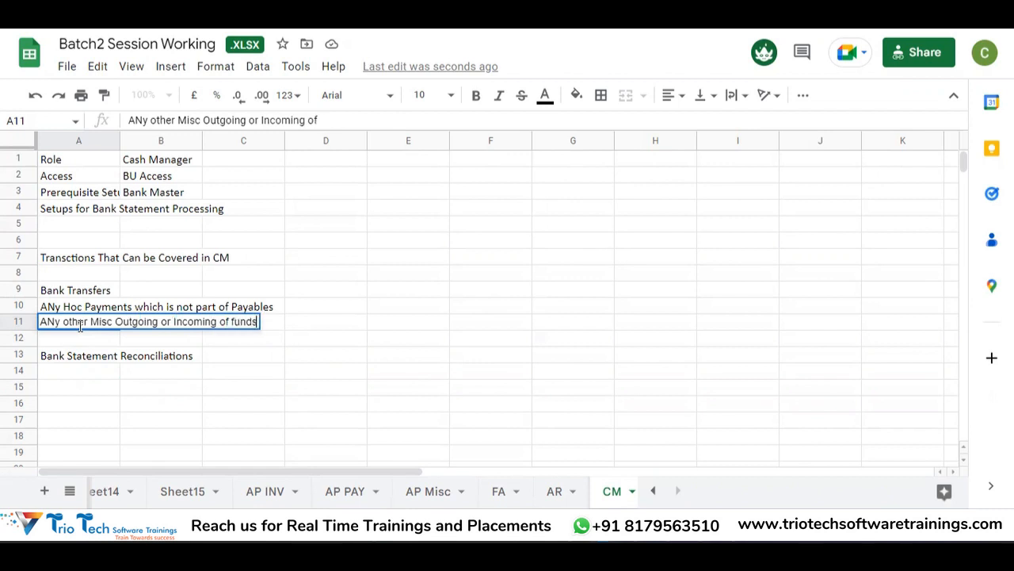
key(Return)
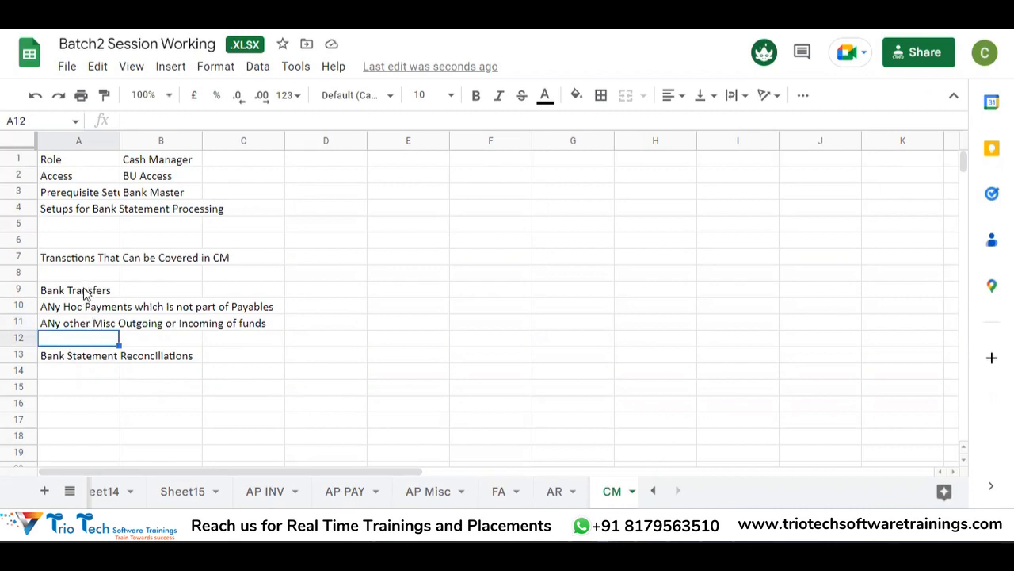
Step: Edit A11 to remove the word 'of' from the miscellaneous funds entry
click(97, 329)
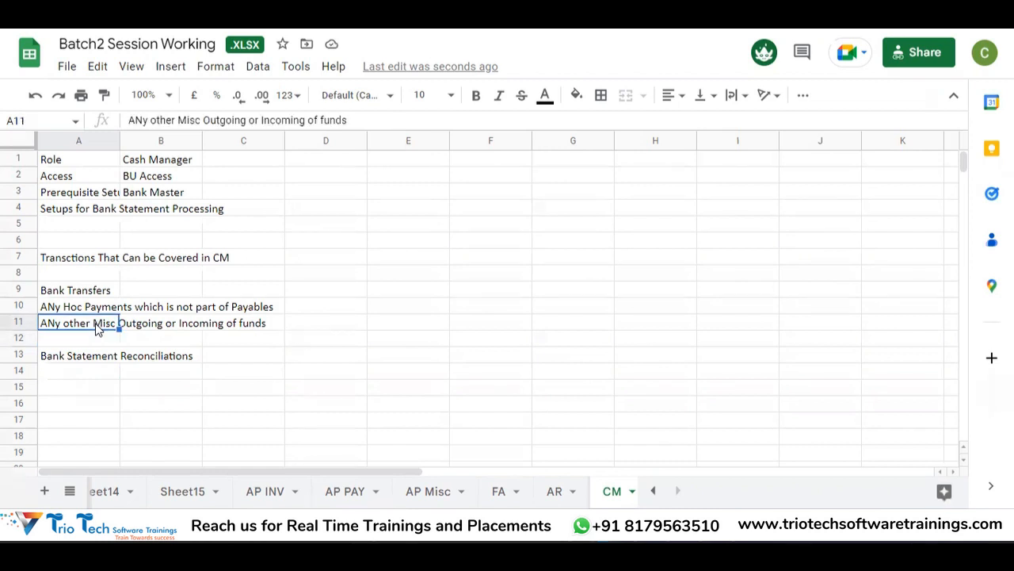
double_click(96, 329)
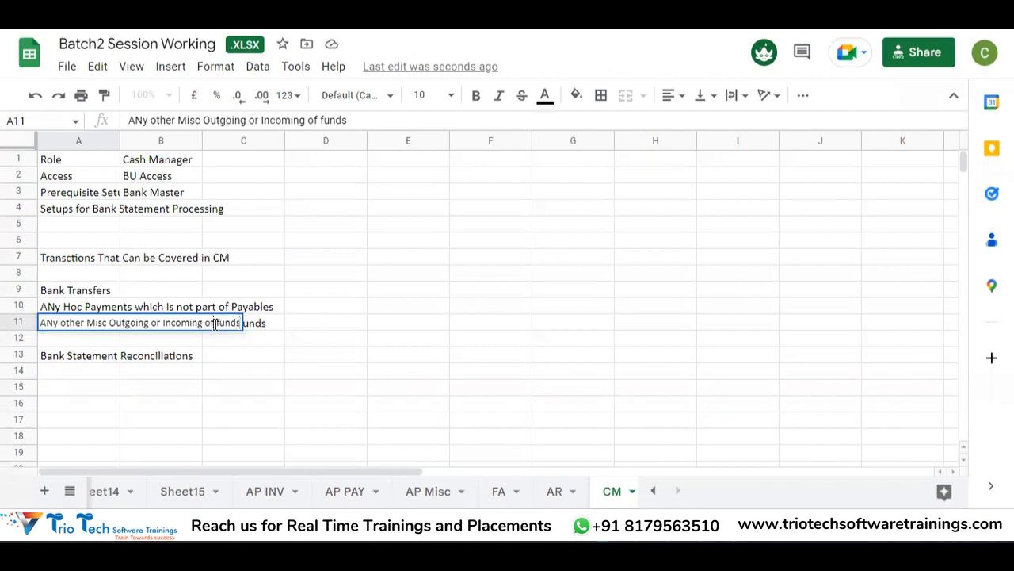
key(BackSpace)
key(BackSpace)
key(BackSpace)
key(Return)
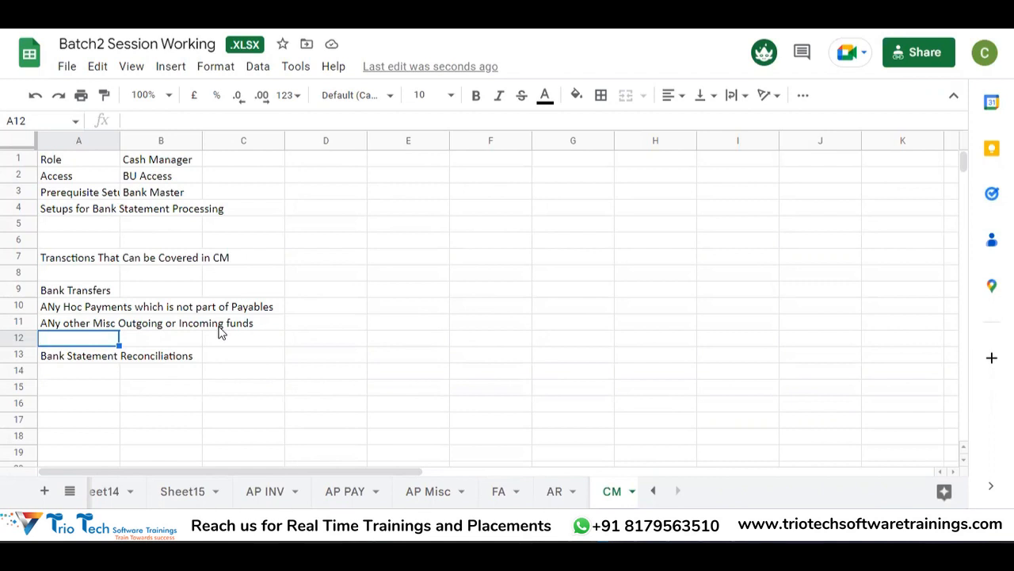
Step: Review the three transaction types in A9:A11, then return to the Access row
click(116, 324)
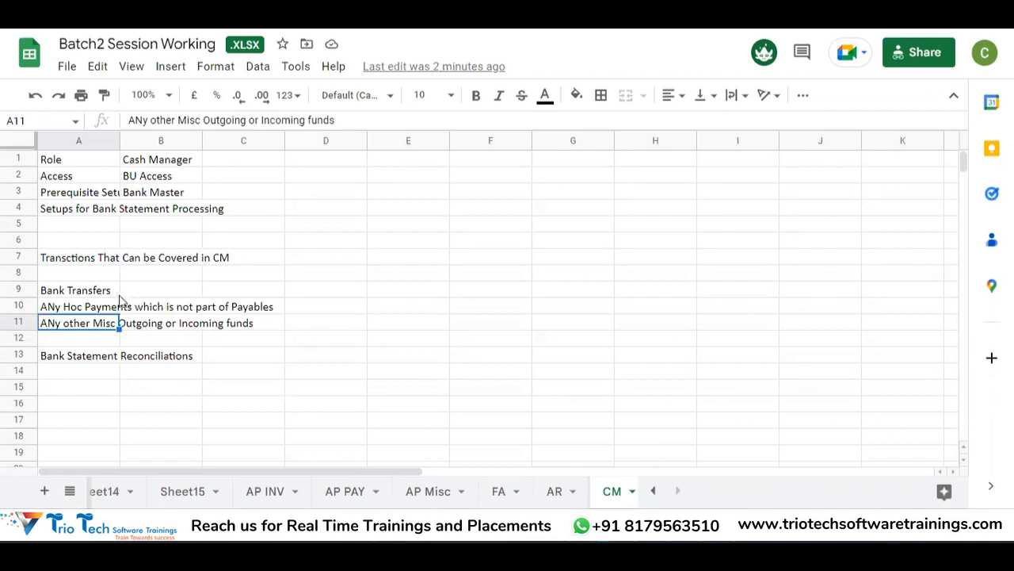
click(87, 294)
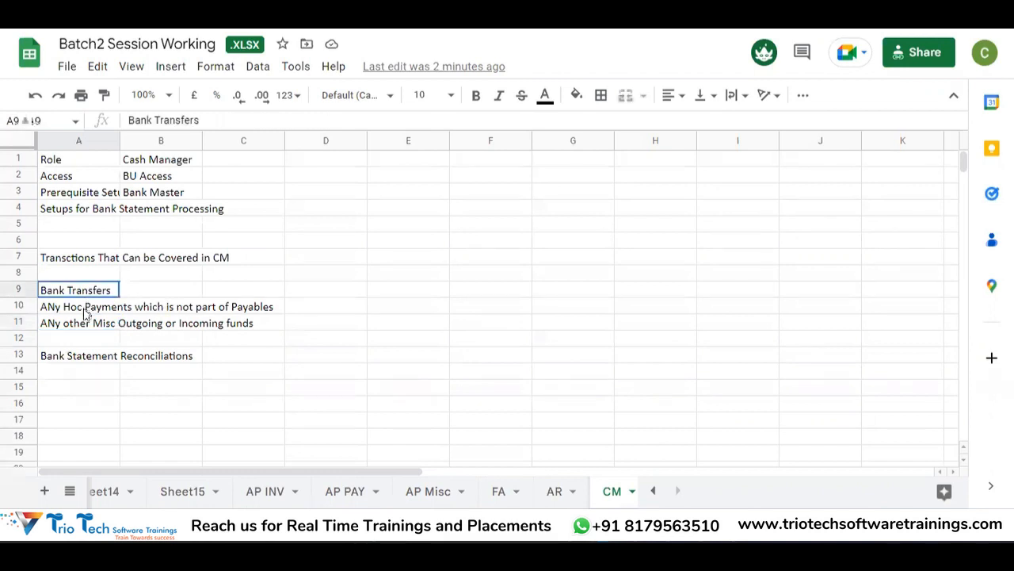
shift+click(87, 323)
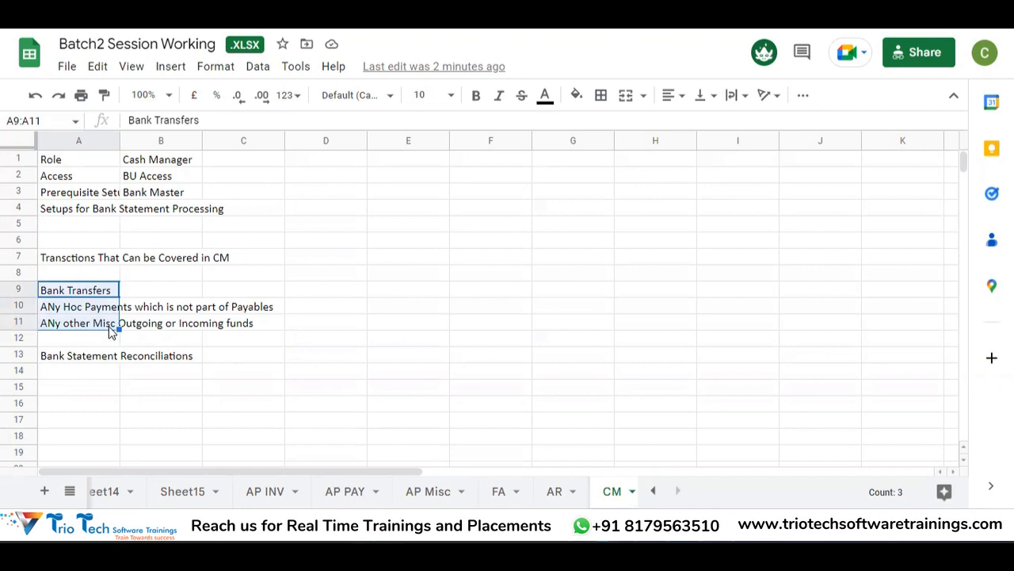
click(96, 238)
key(Down)
key(Down)
key(Up)
key(Up)
key(Up)
key(Up)
key(Up)
key(Up)
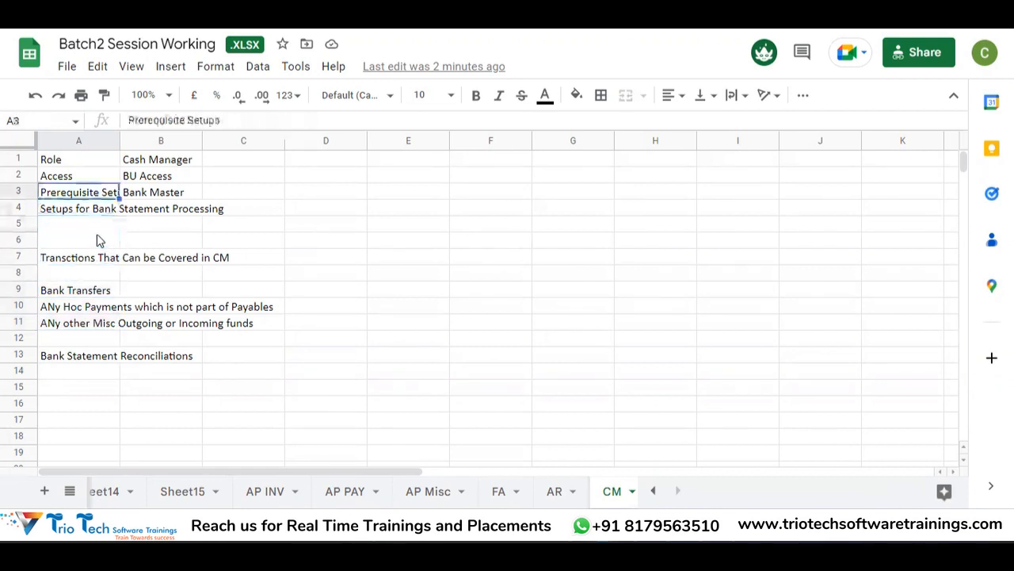
key(Up)
key(Down)
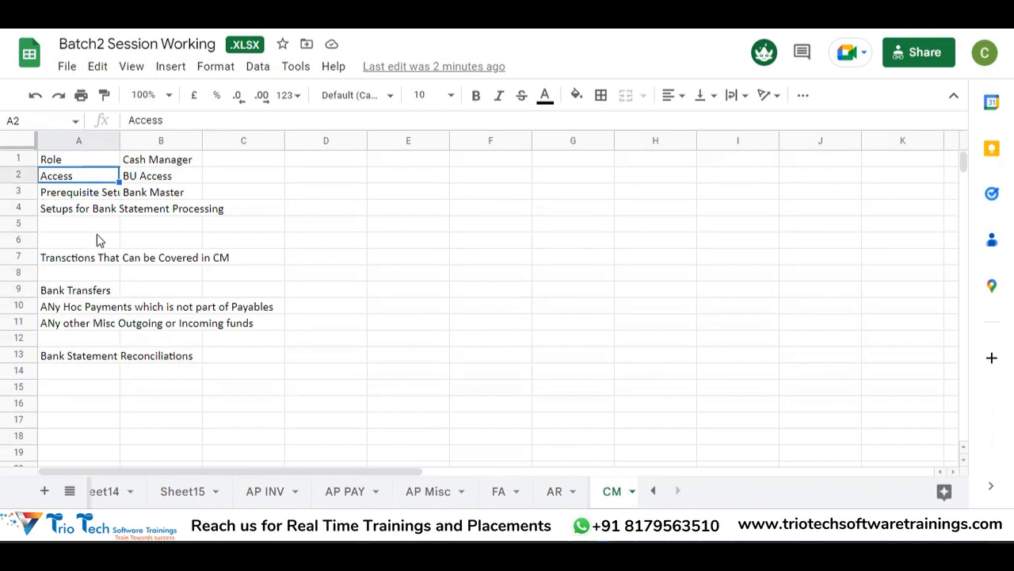
Step: Glance at the Batch2 spreadsheet, then return to the Oracle Fusion setup page
key(super+Tab)
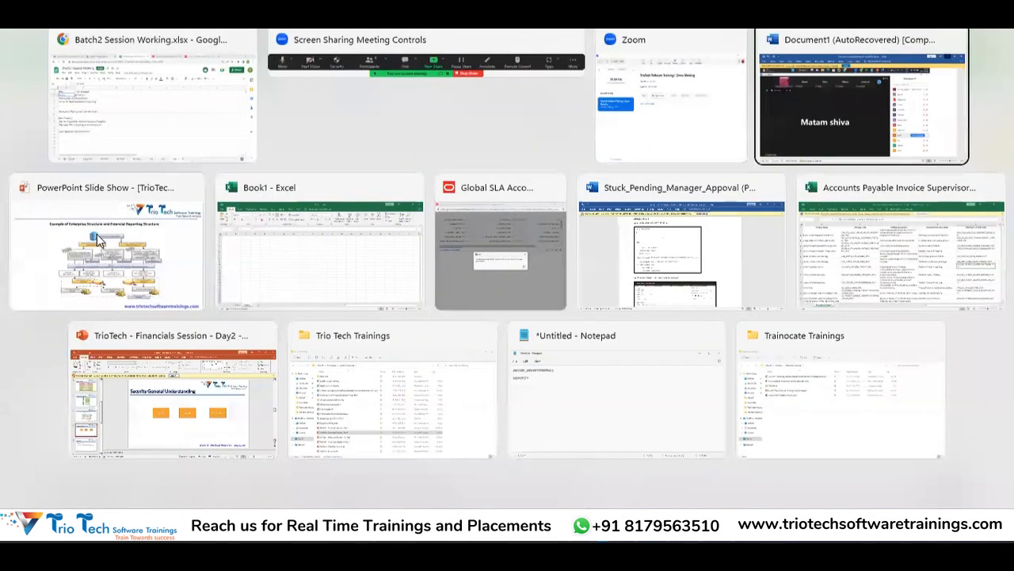
key(Right)
key(Right)
key(Right)
key(Right)
key(Right)
key(Right)
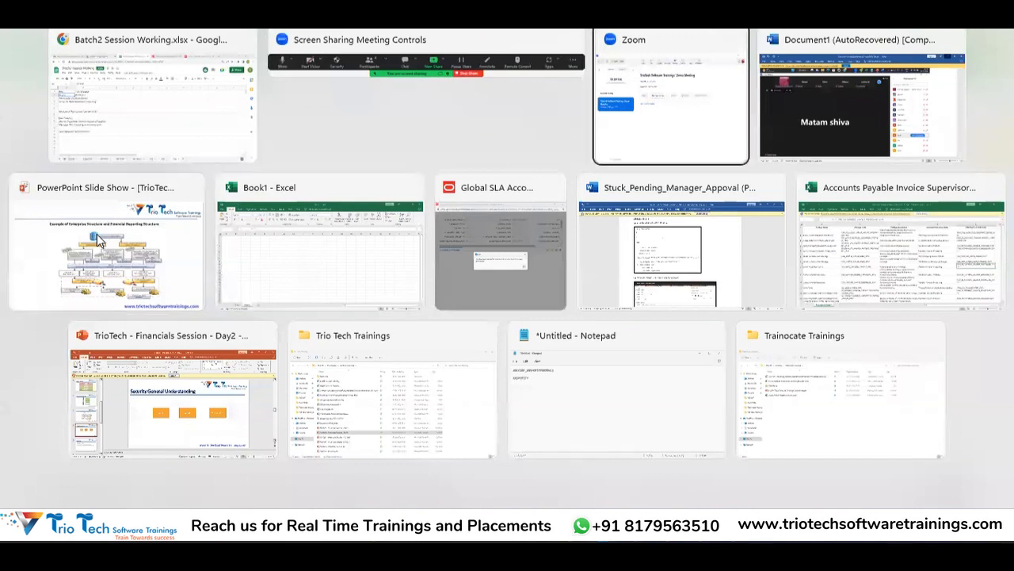
key(Up)
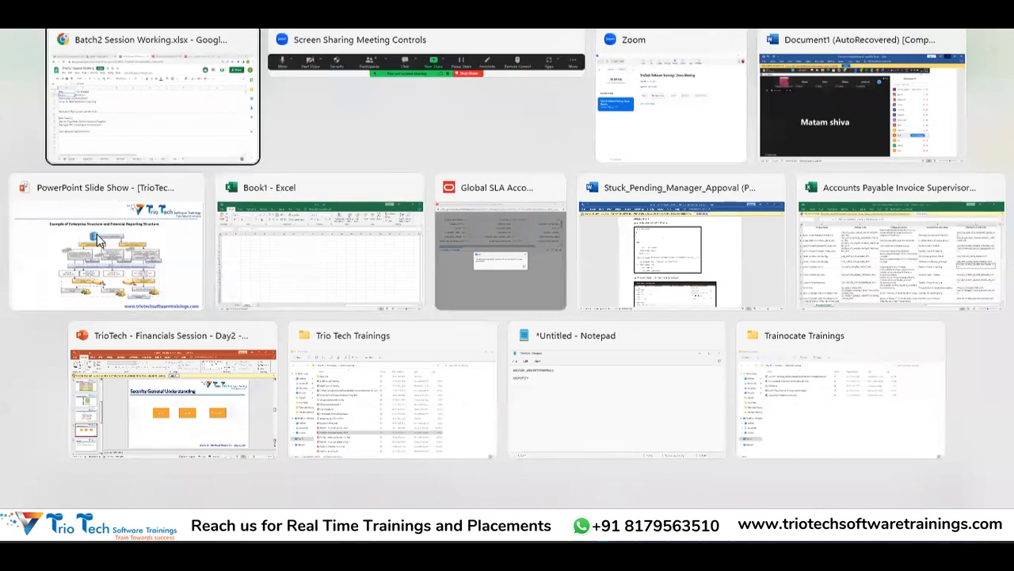
key(Return)
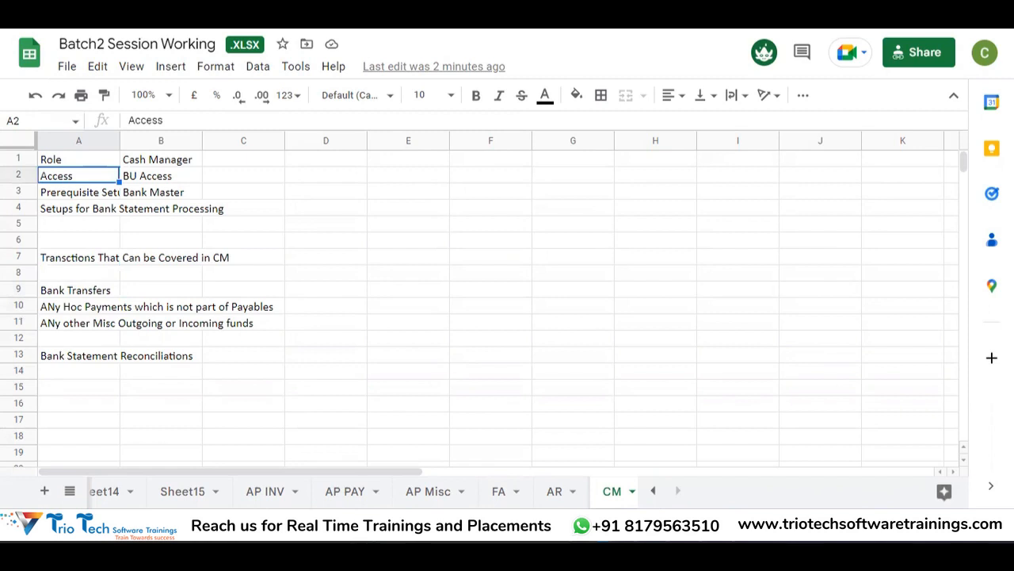
key(alt+Tab)
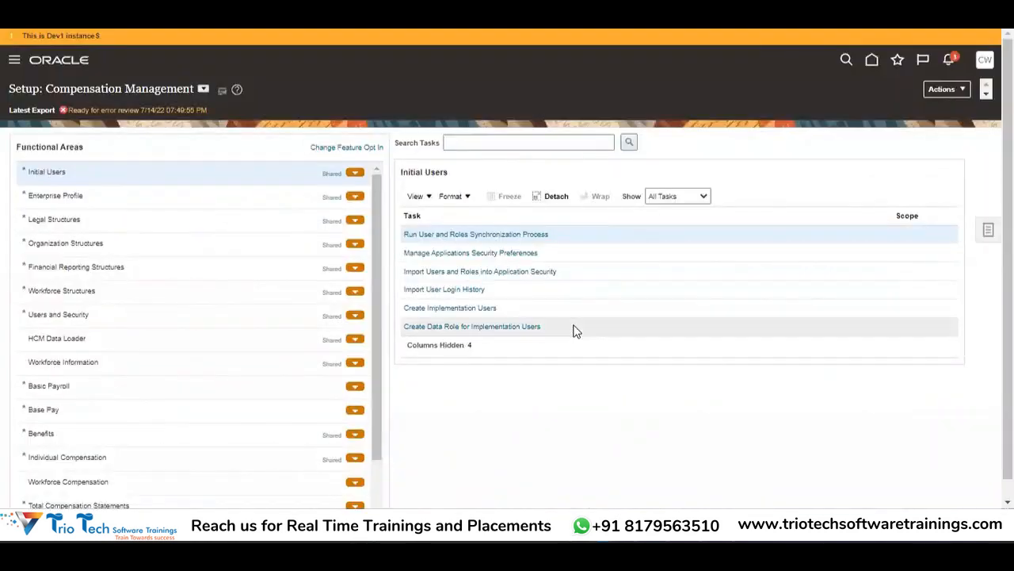
Step: Switch the setup offering to Financials and search tasks for Manage%Data%Access%
click(203, 89)
click(230, 173)
click(496, 141)
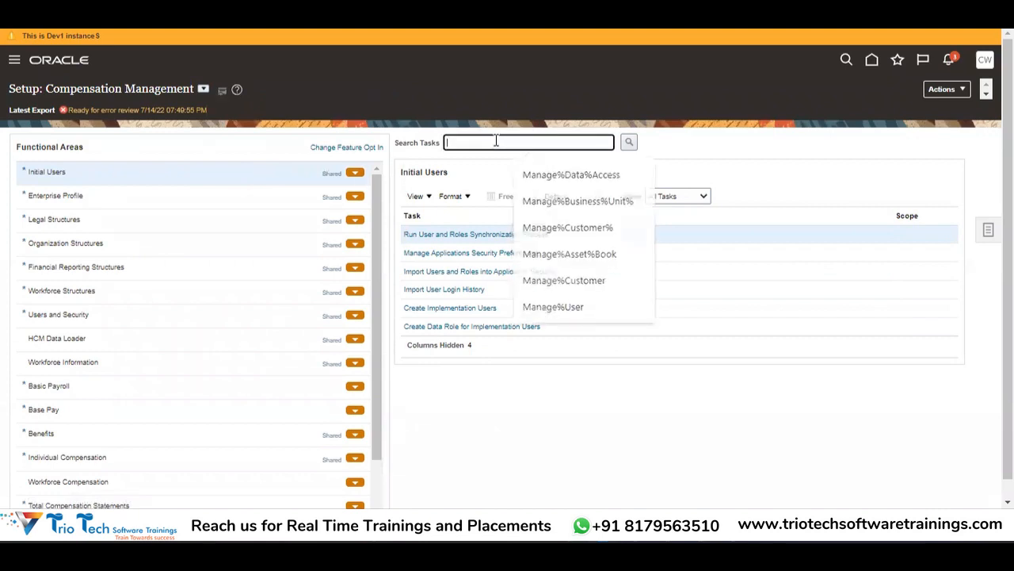
click(477, 142)
text(Mana)
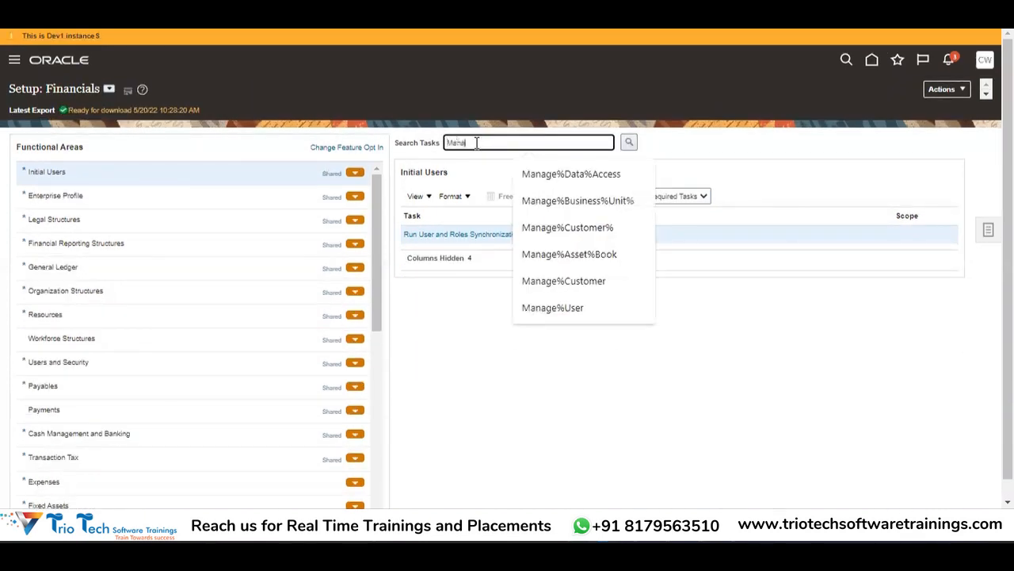
text(ge%Data%Access%)
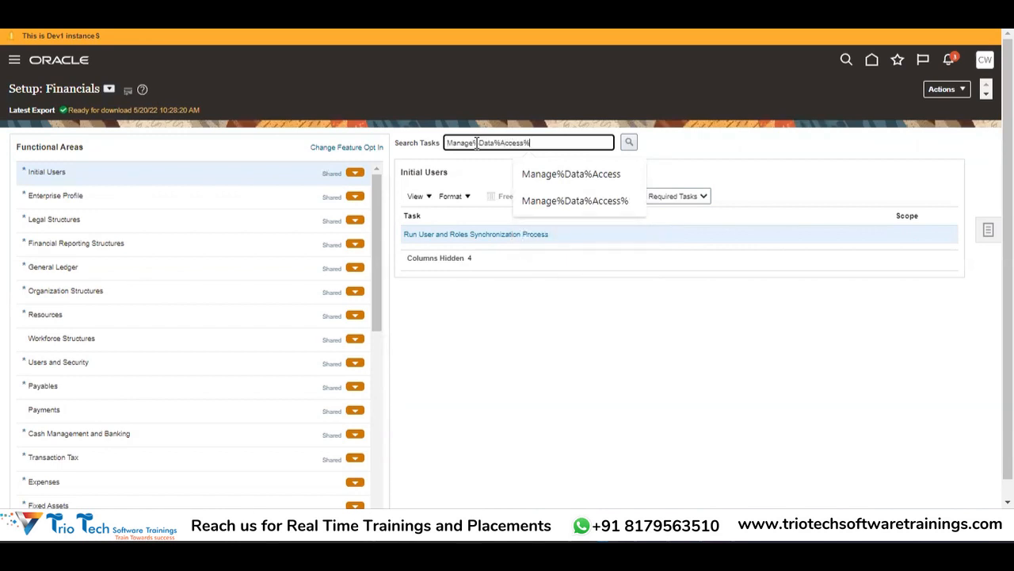
key(Tab)
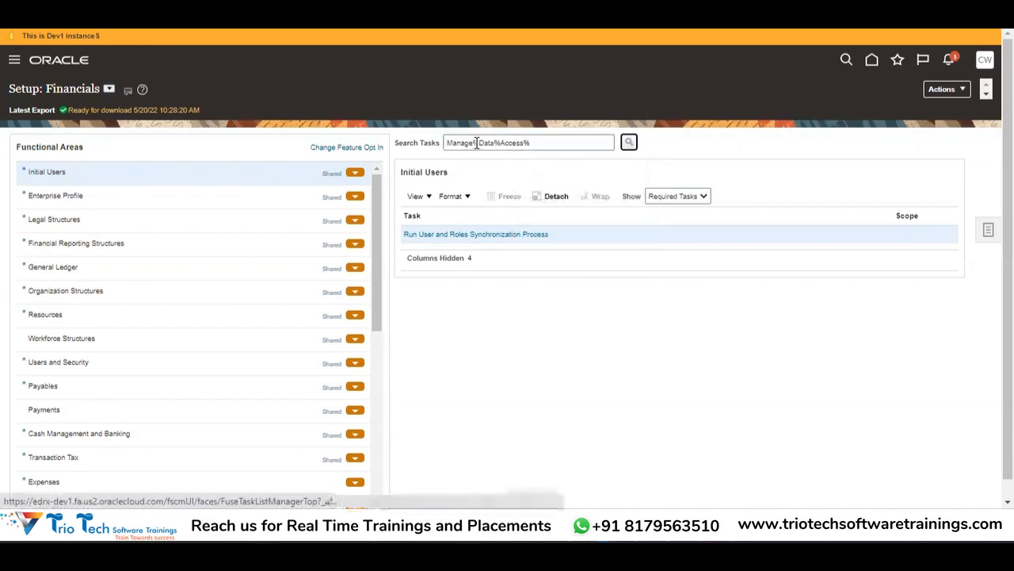
key(Return)
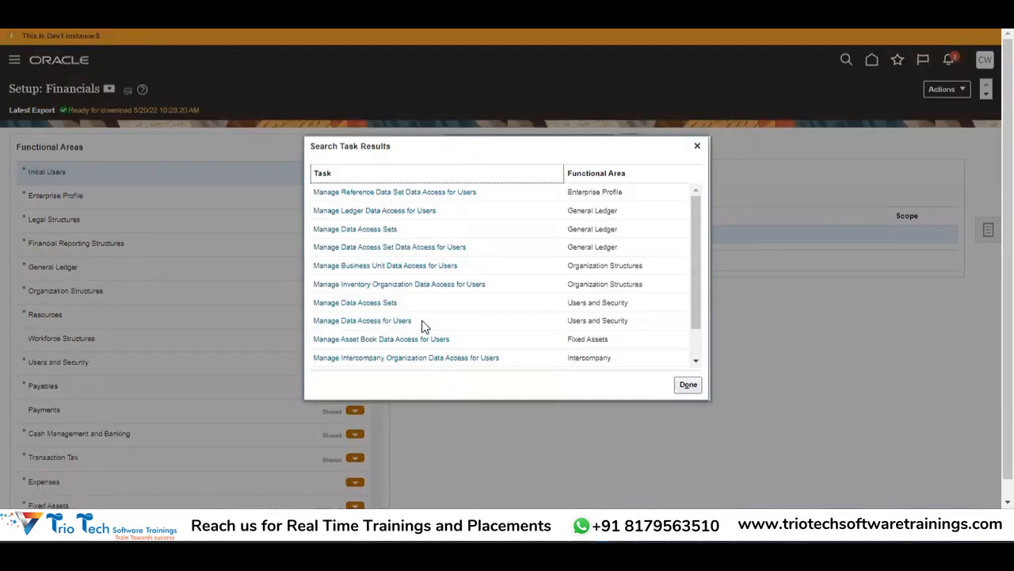
Step: Open Manage Data Access for Users and start a new data access record
click(375, 319)
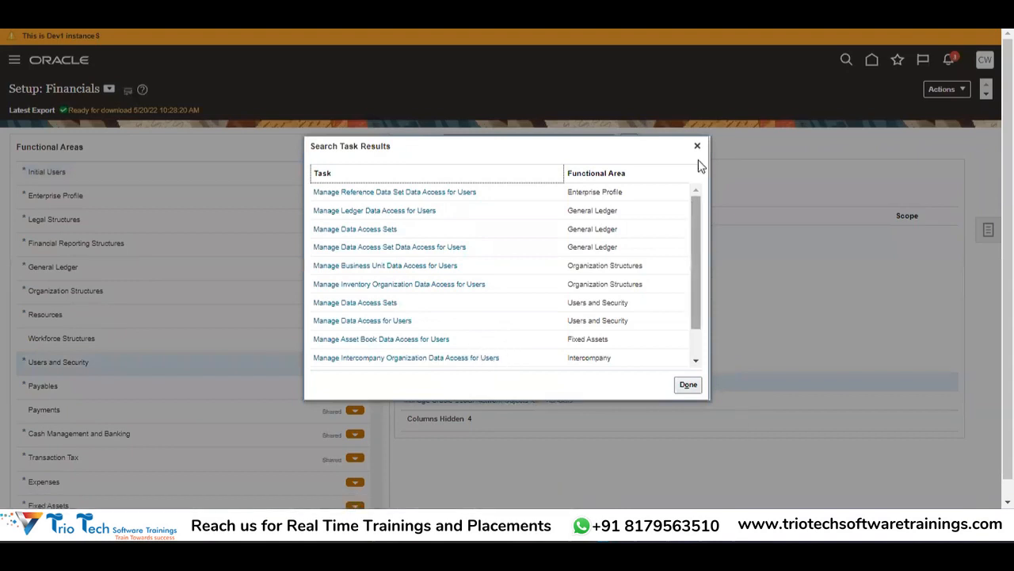
click(698, 147)
click(471, 380)
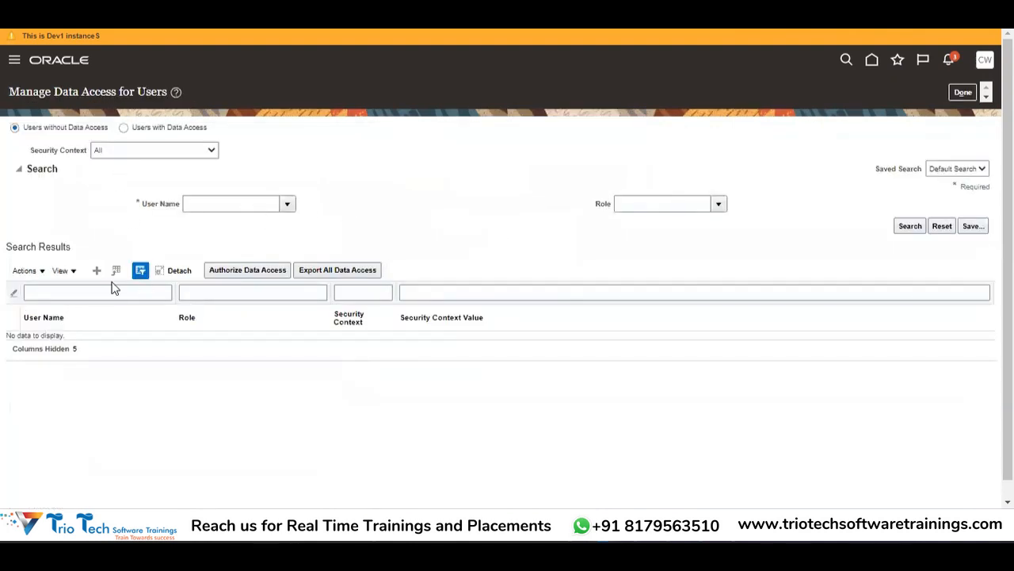
click(97, 272)
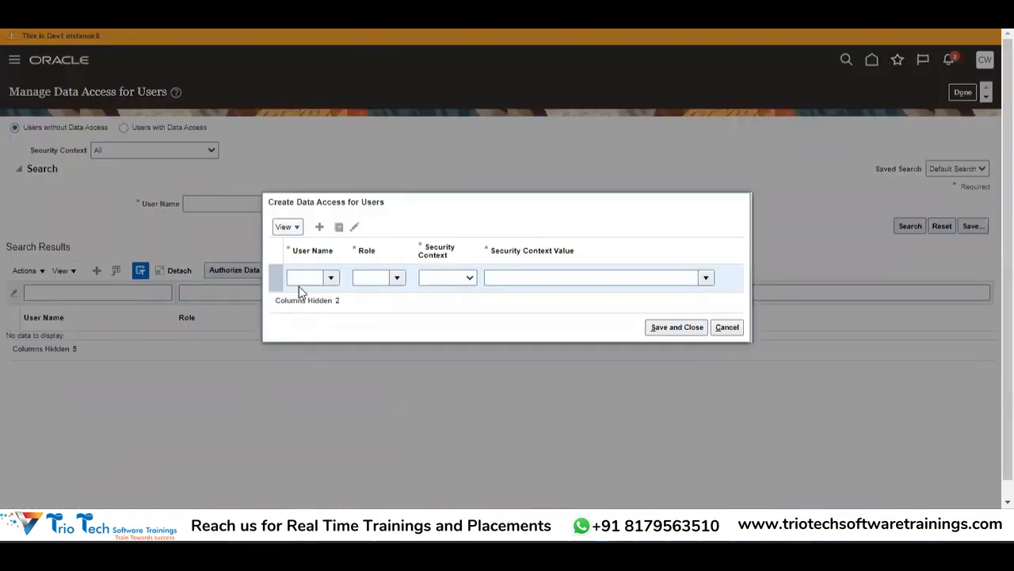
Step: Select the trainee user for the new data access entry from the name suggestions
click(299, 282)
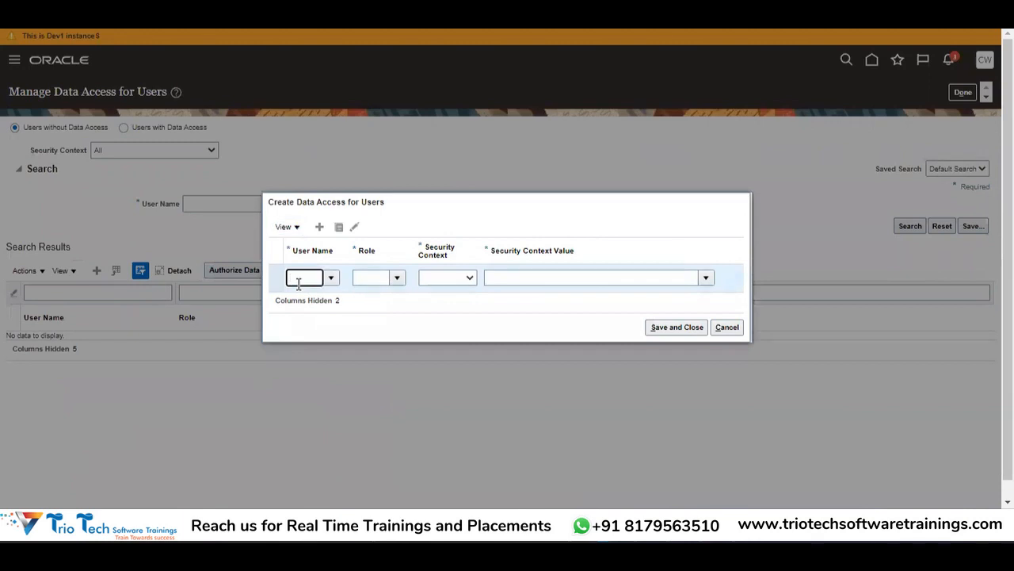
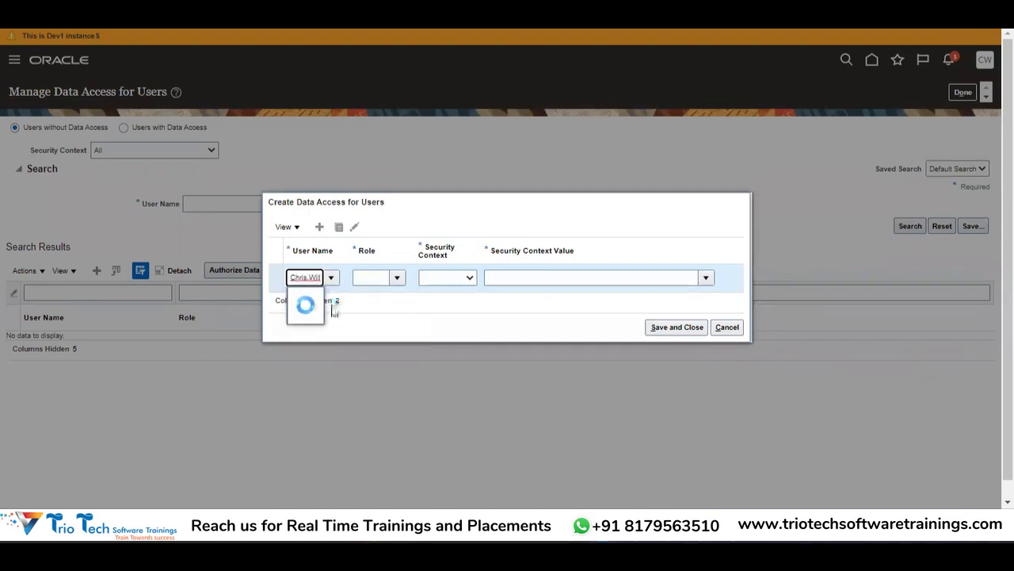
click(318, 302)
Step: Set the entry's role to Cash Manager and its security context to Legal entity
click(375, 284)
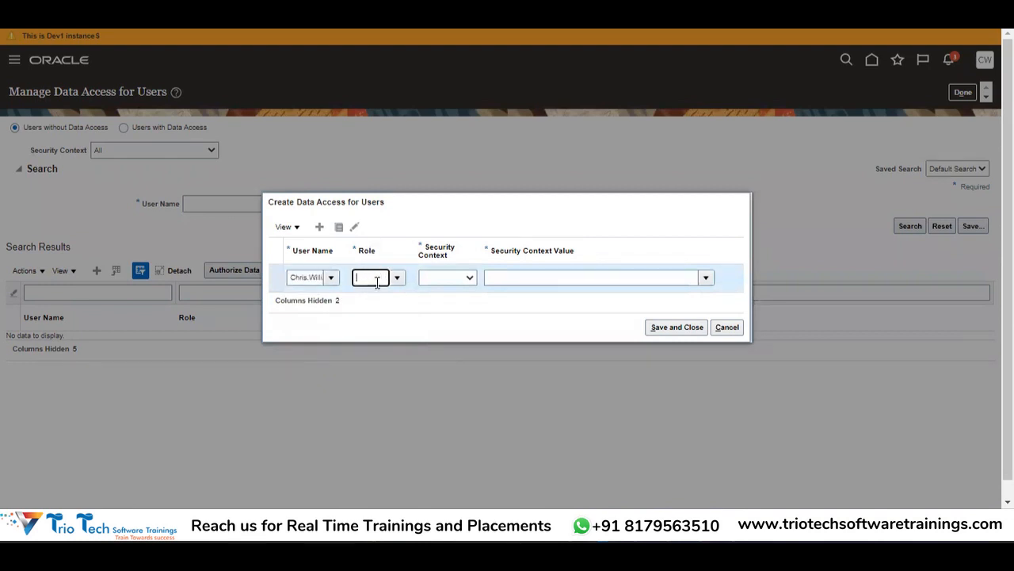
text(Cash)
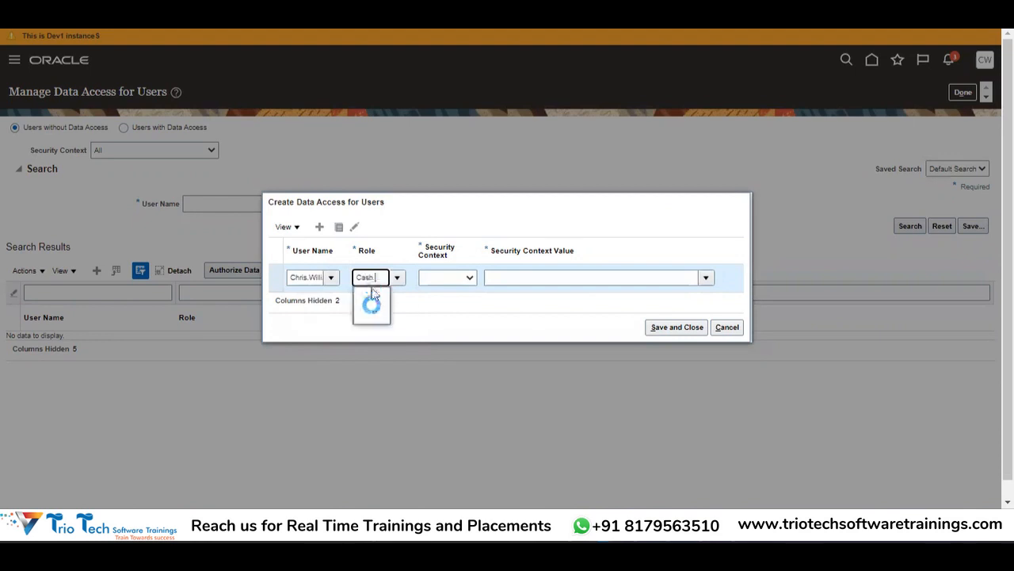
click(367, 296)
click(440, 278)
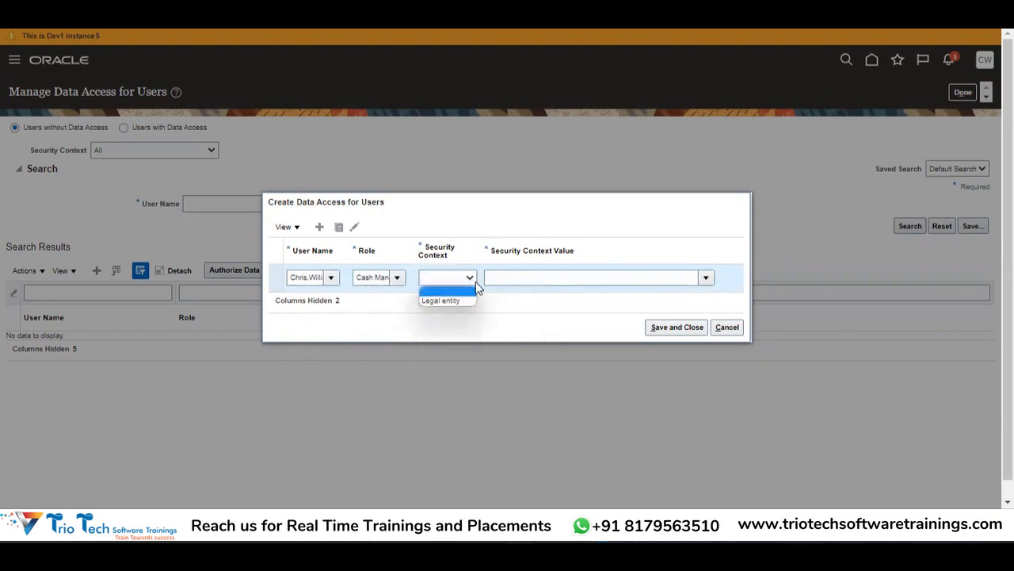
click(464, 299)
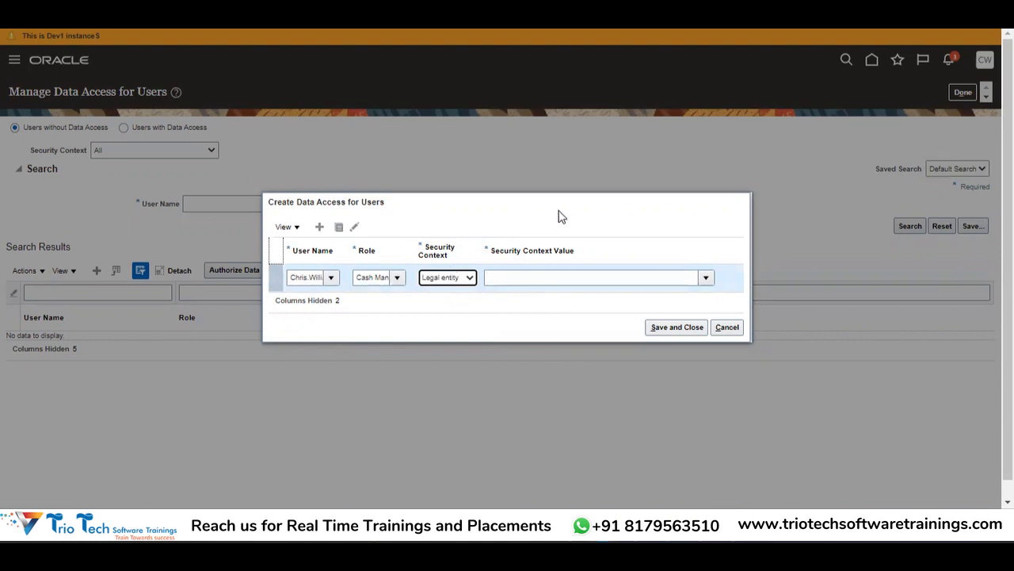
click(463, 279)
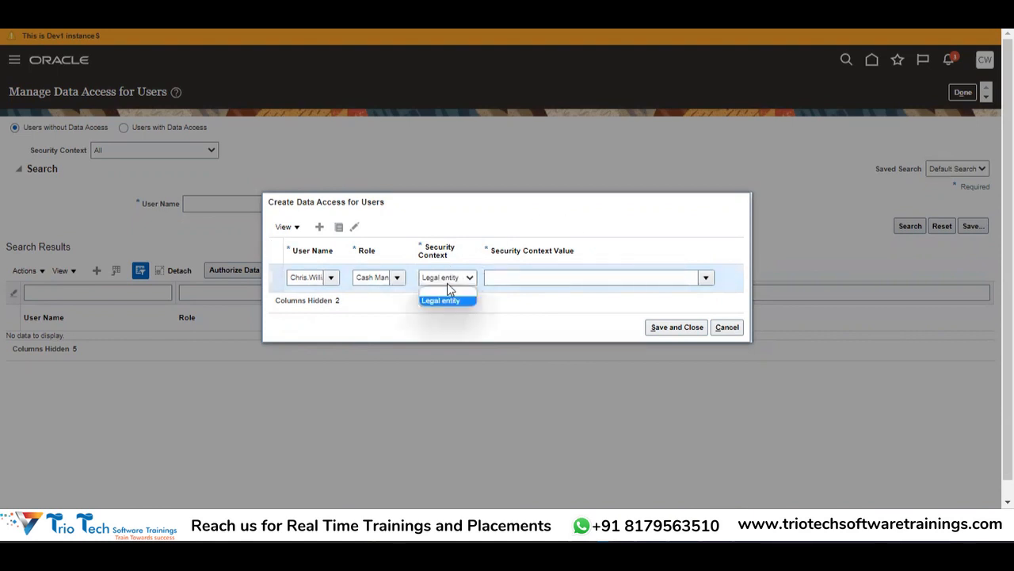
click(410, 314)
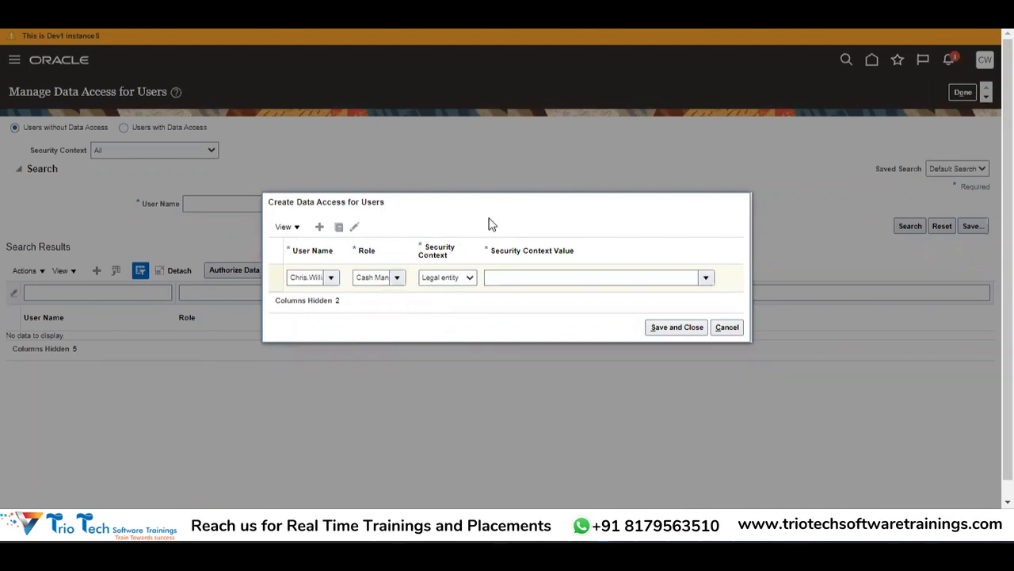
click(455, 279)
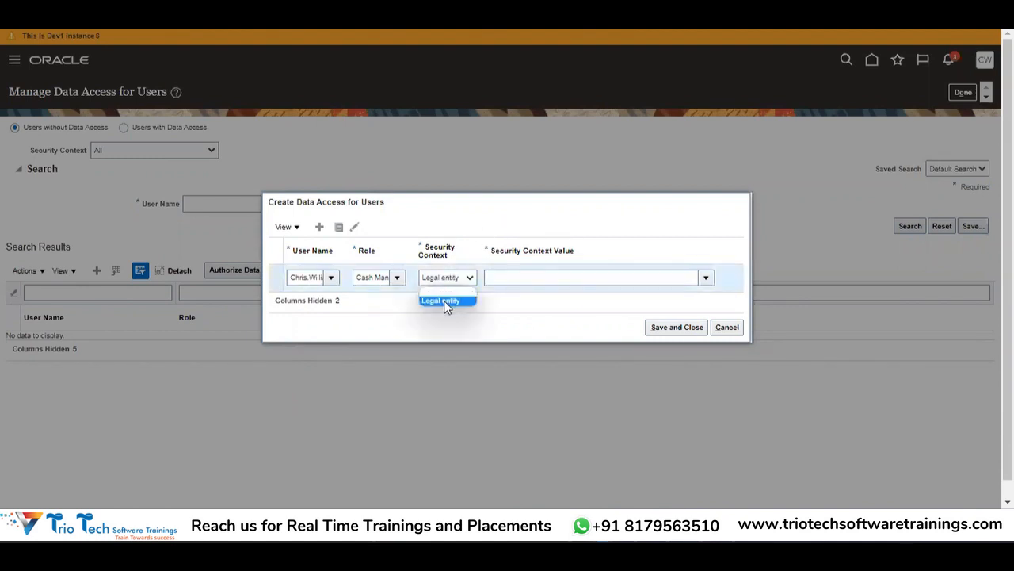
click(446, 304)
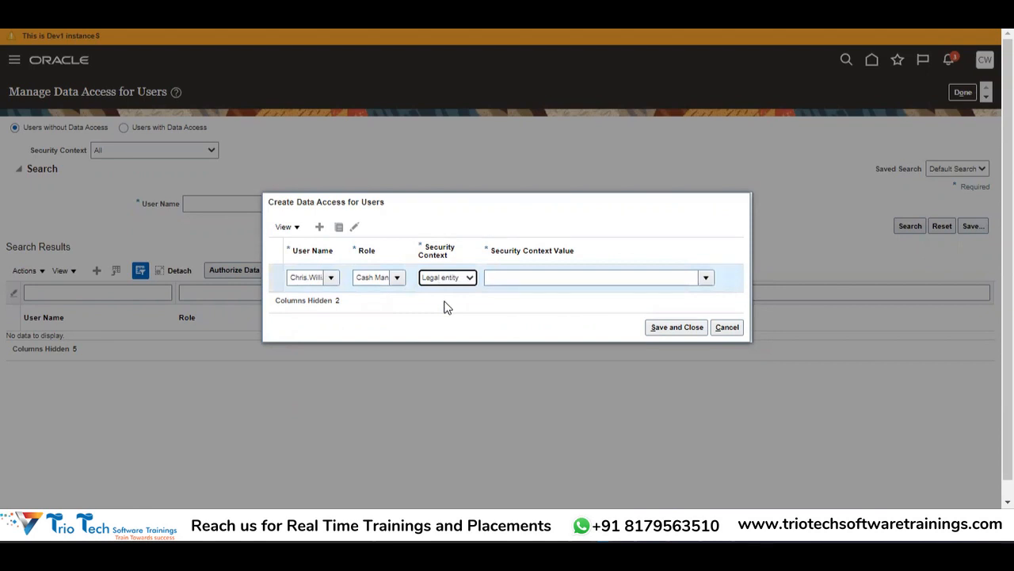
click(445, 302)
key(super+Tab)
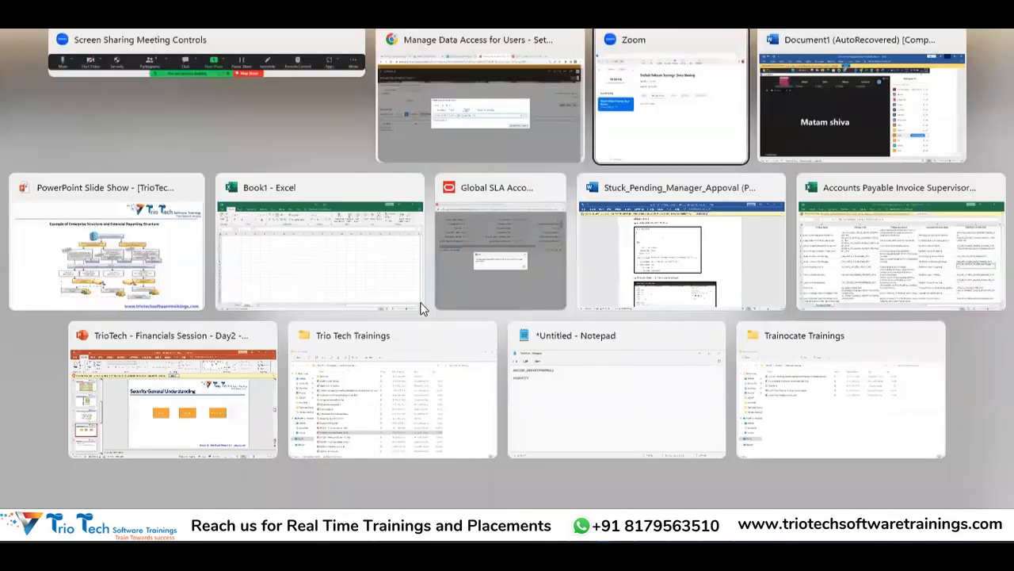
Step: Look through the open windows, including Book1, and reach the Batch2 Session Working sheet
key(Right)
key(Right)
key(Right)
key(Right)
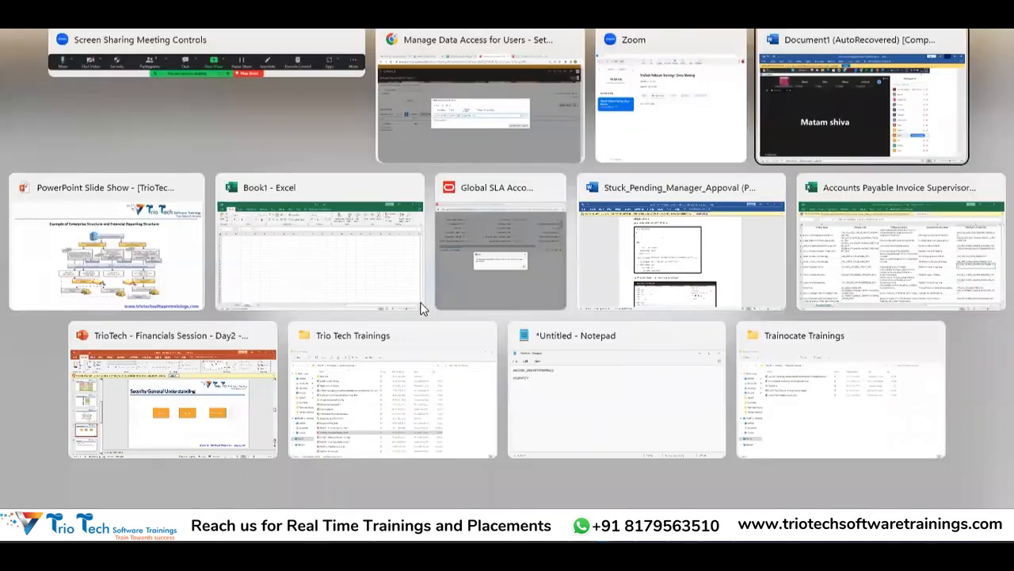
key(Left)
key(Right)
key(Return)
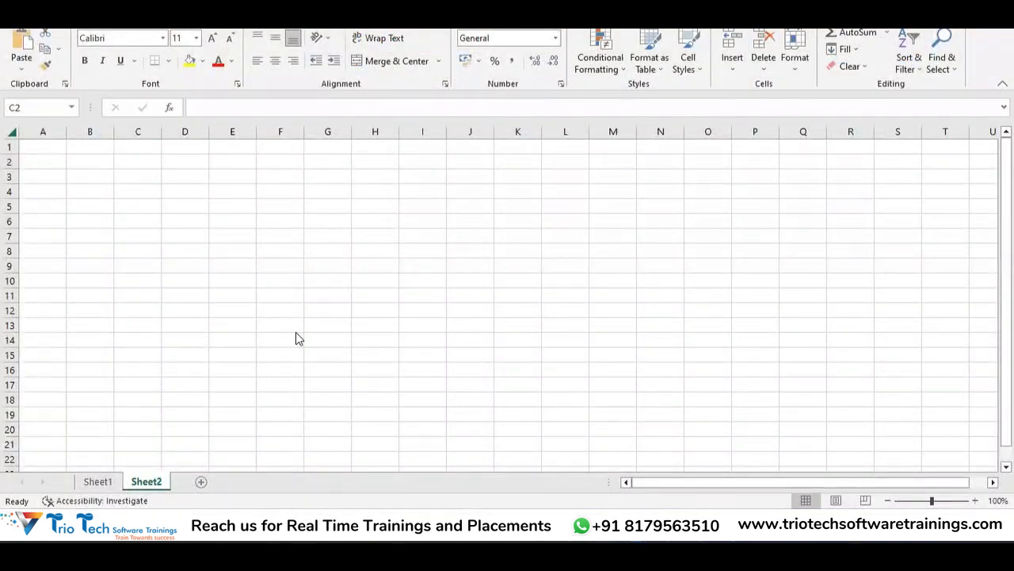
key(super+Tab)
key(Right)
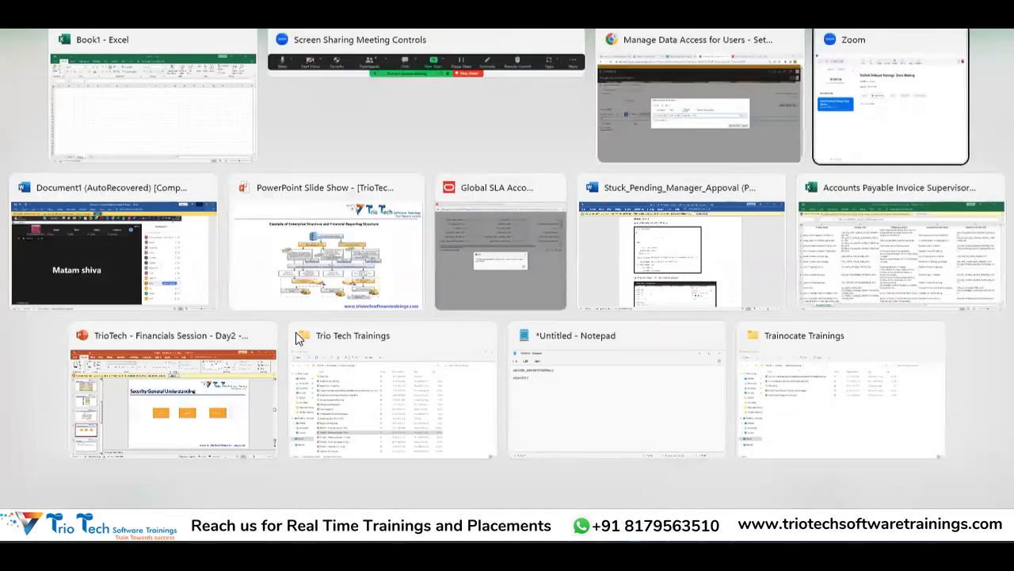
key(Right)
key(Right)
key(Left)
key(Left)
key(Left)
key(Left)
key(Right)
key(Right)
key(Left)
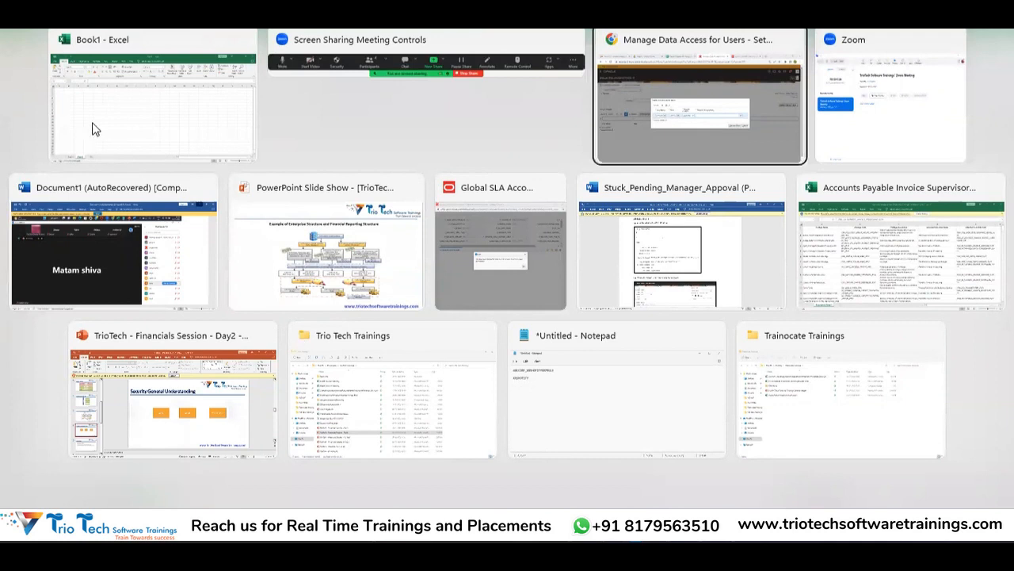
key(Return)
key(alt+Tab)
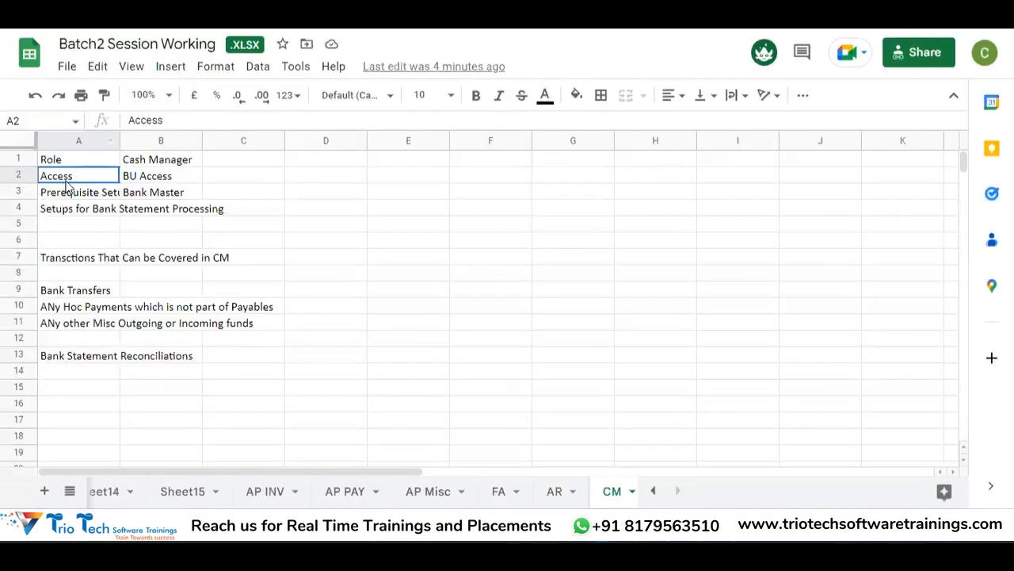
Step: Replace cell B2's BU Access note with Legal Entity
key(Right)
key(Down)
key(Up)
text(ALe)
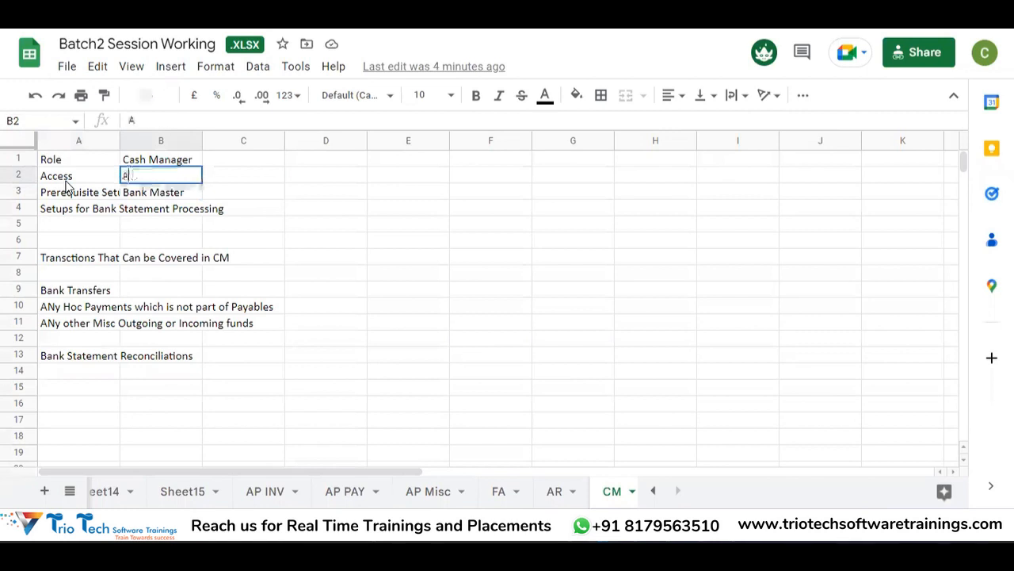
key(BackSpace)
key(BackSpace)
key(BackSpace)
text(Legal Entity)
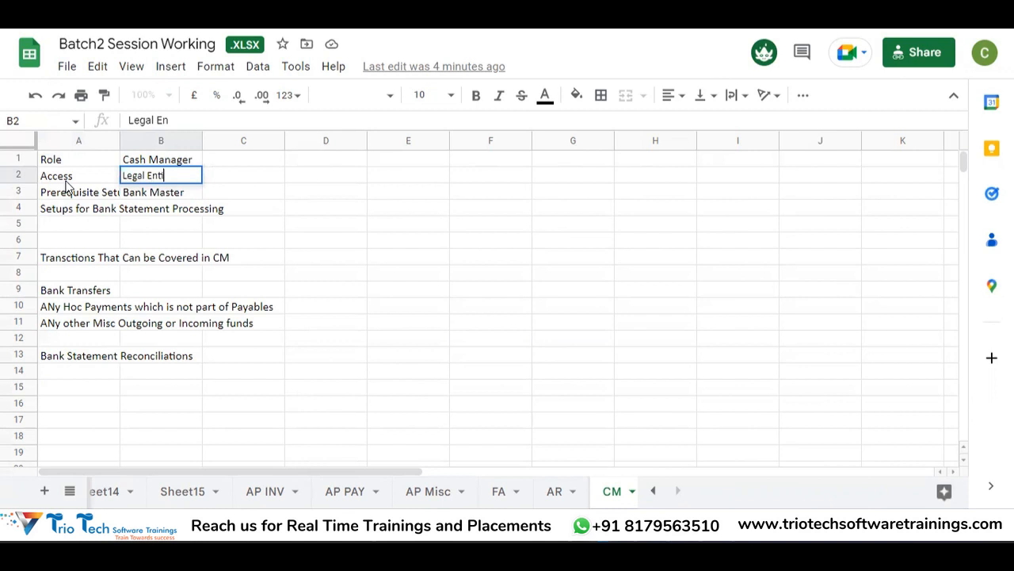
key(Return)
key(Down)
key(Down)
key(Down)
key(Up)
key(Up)
key(Up)
key(Up)
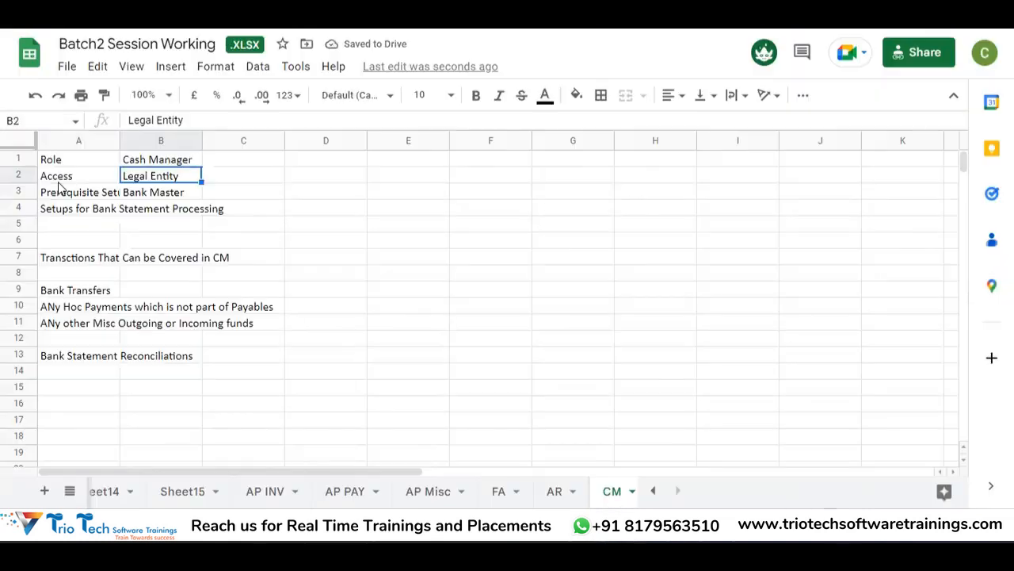
Step: Return to the Oracle data access dialog
key(alt+Tab)
key(alt+Tab)
key(alt+Tab)
key(alt+shift+Tab)
key(alt+shift+Tab)
key(alt+Tab)
key(alt+Tab)
key(alt+Tab)
key(alt+Tab)
key(alt+shift+Tab)
key(alt+shift+Tab)
key(alt+shift+Tab)
key(alt+shift+Tab)
key(alt+shift+Tab)
click(577, 30)
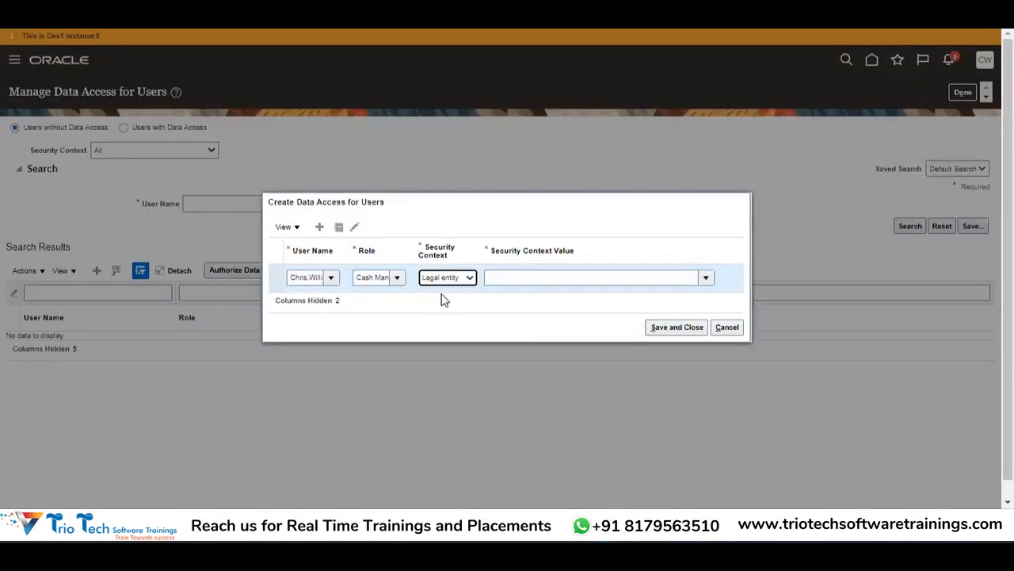
Step: Cancel the new data access entry and leave the Manage Data Access for Users page
click(727, 327)
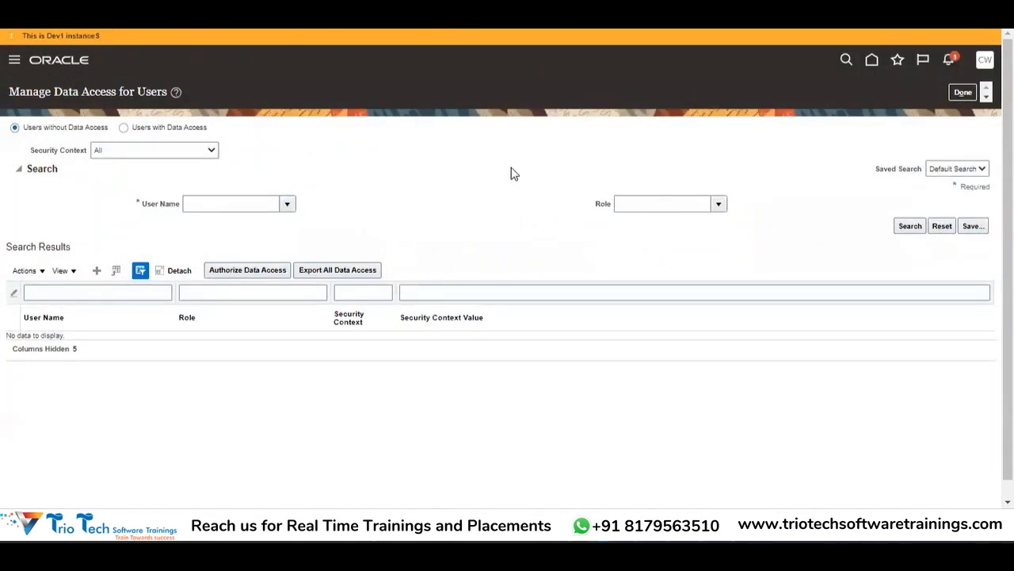
click(963, 92)
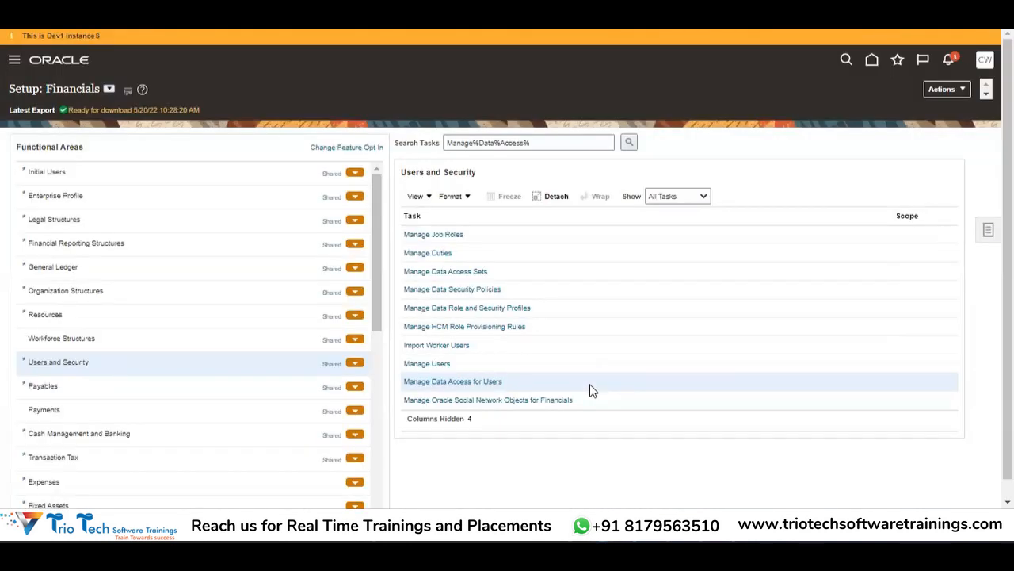
Step: Check the Bank Master prerequisite in cell B3, then go to the Oracle home page
key(alt+Tab)
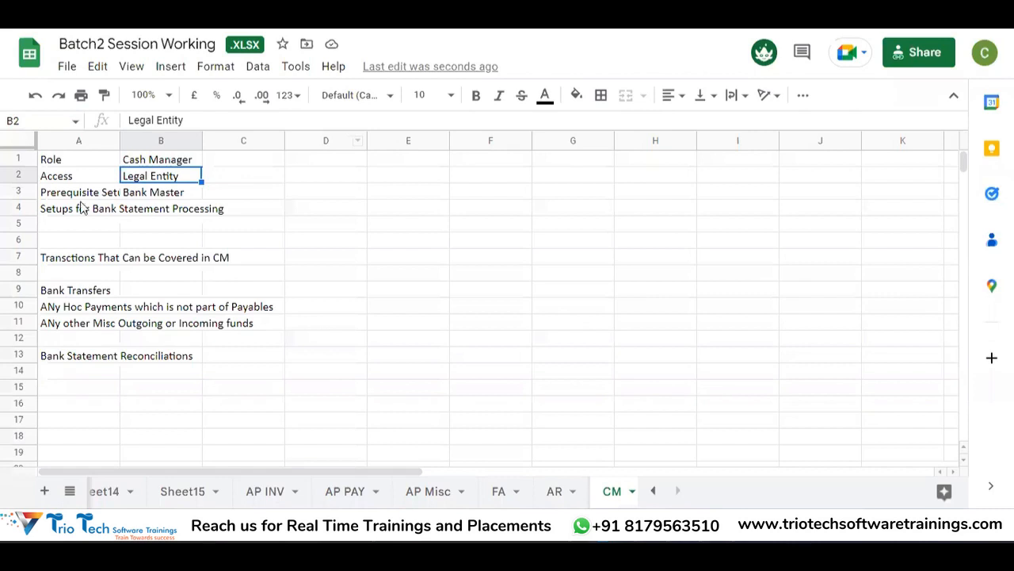
click(159, 195)
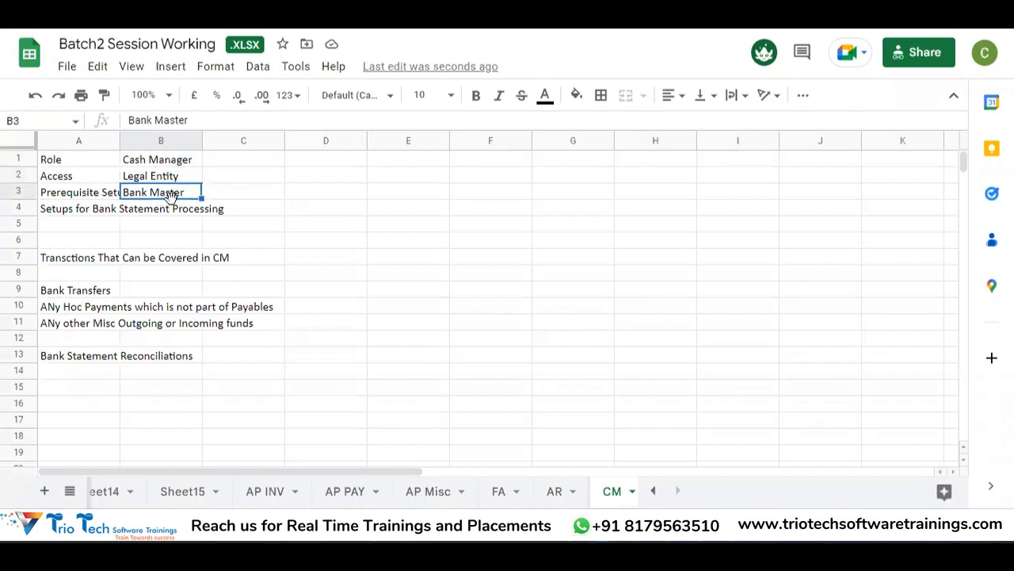
key(alt+Tab)
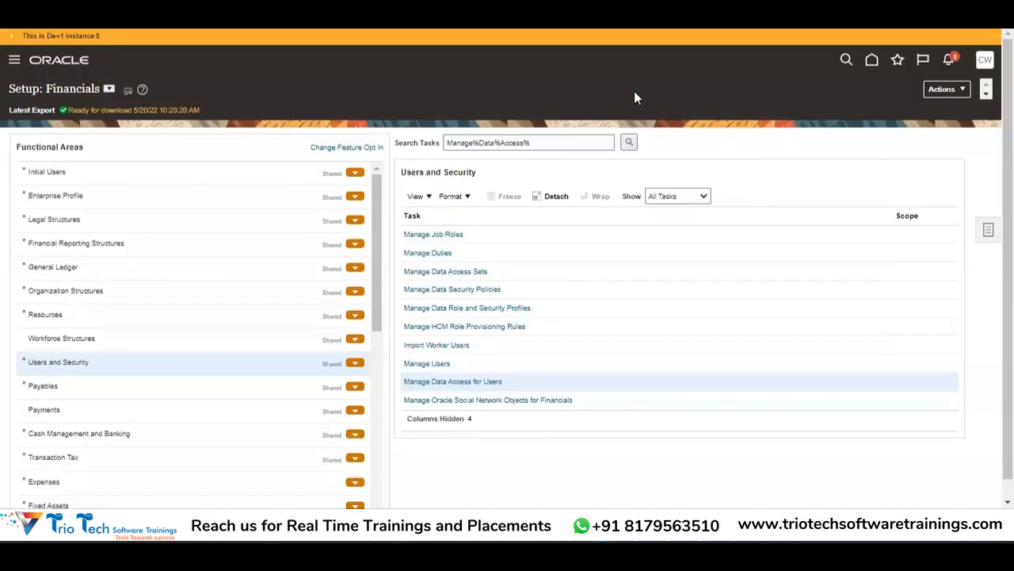
click(872, 62)
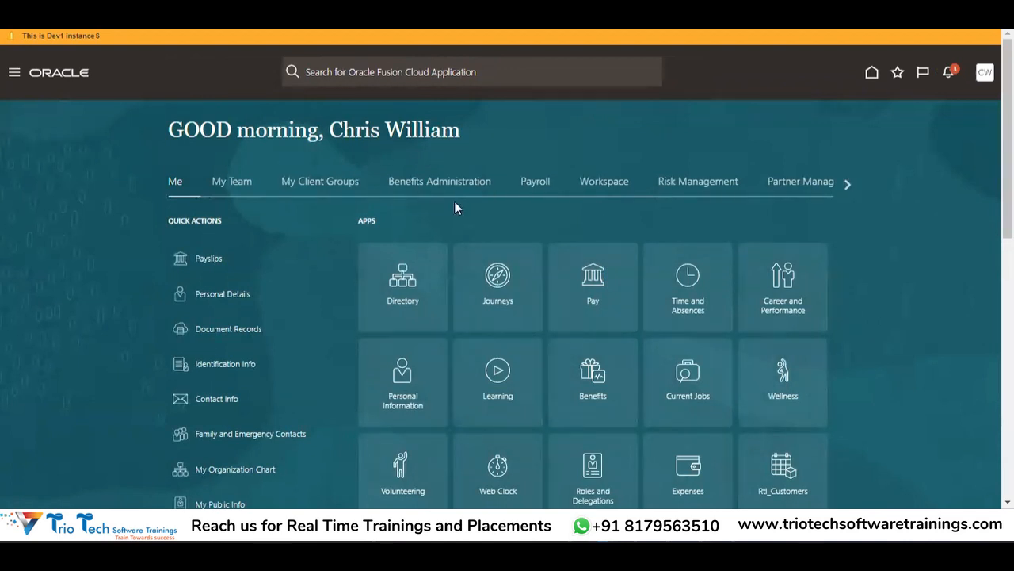
Step: Scroll the work area tabs to Payables and open the Invoices workspace
click(845, 185)
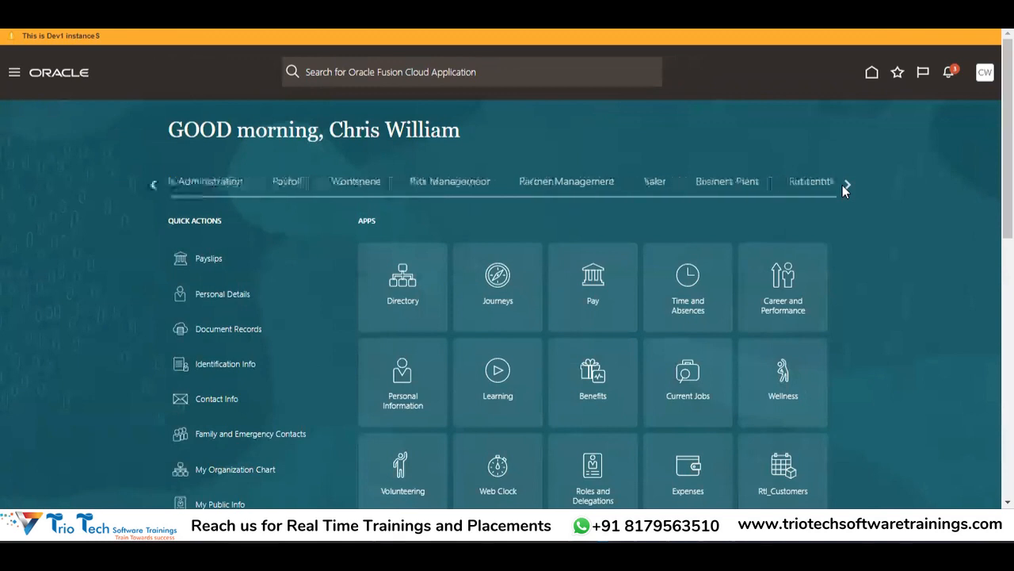
click(847, 187)
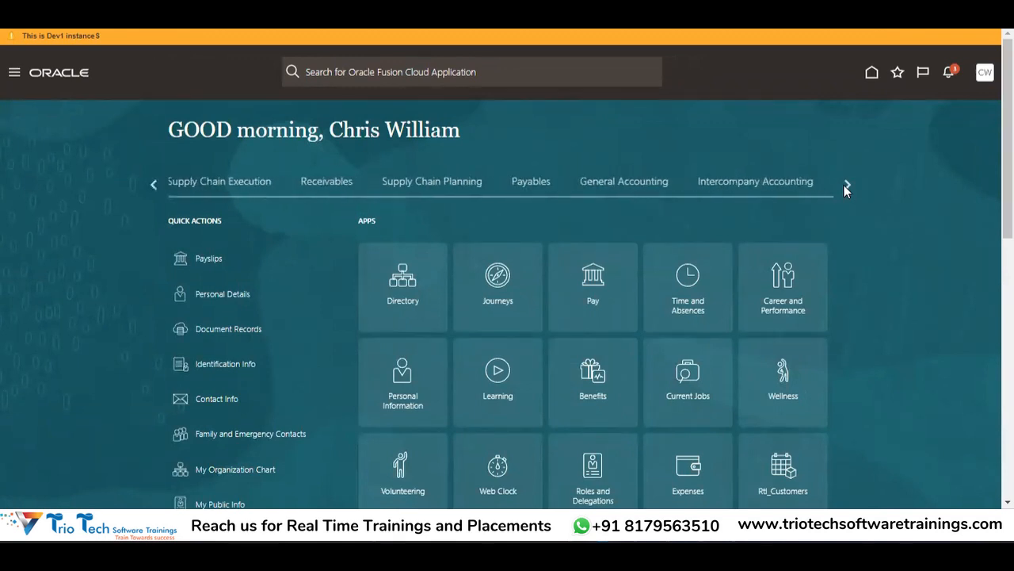
click(529, 188)
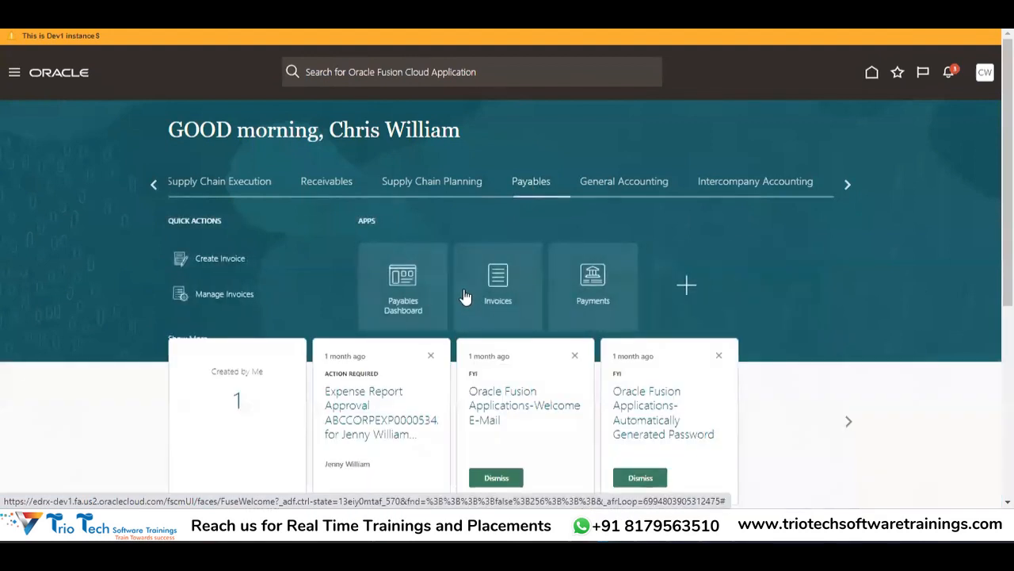
click(247, 294)
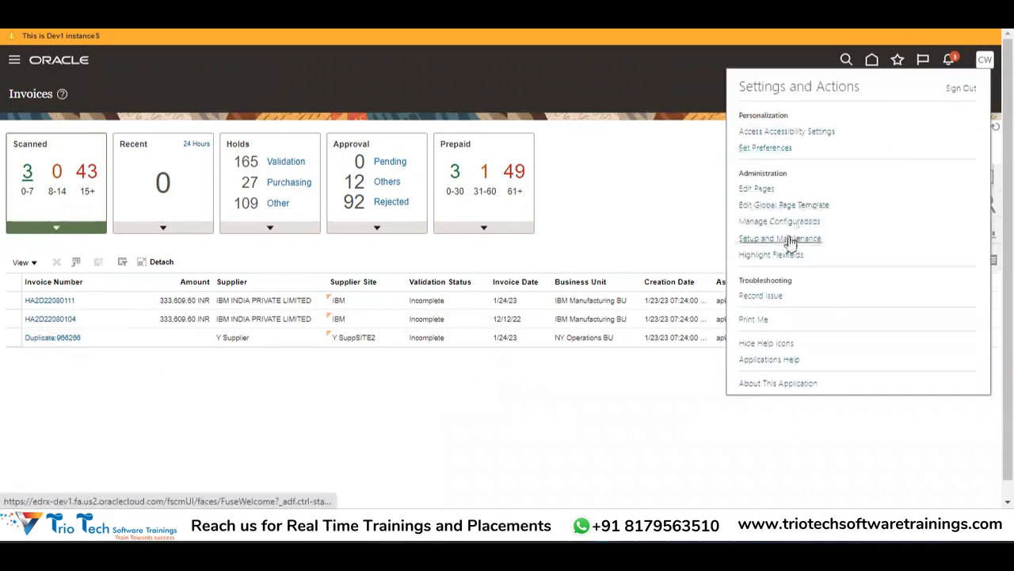
Step: In Setup and Maintenance, choose Financials and search tasks for Manage%Bank%Account
click(688, 209)
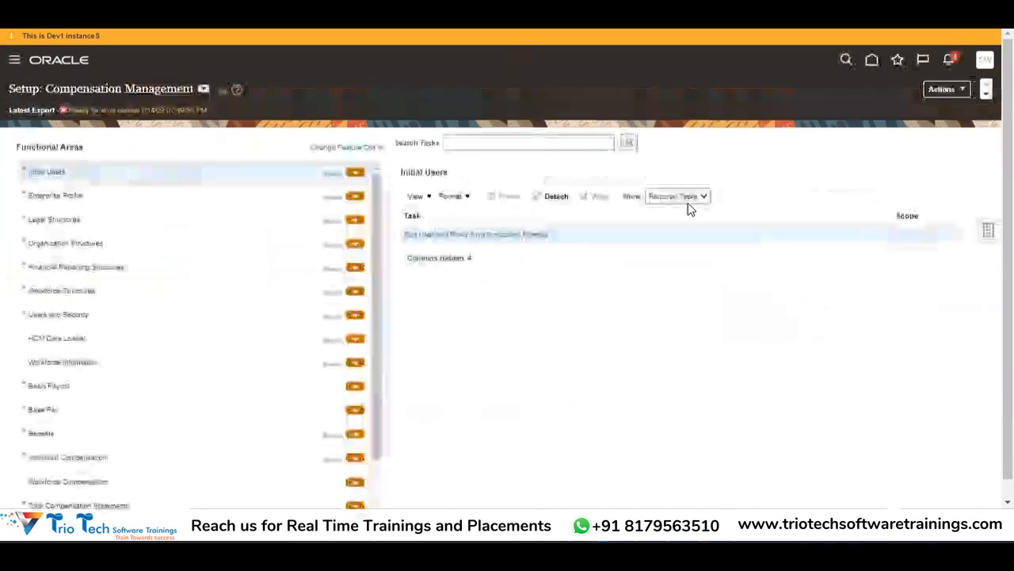
click(203, 88)
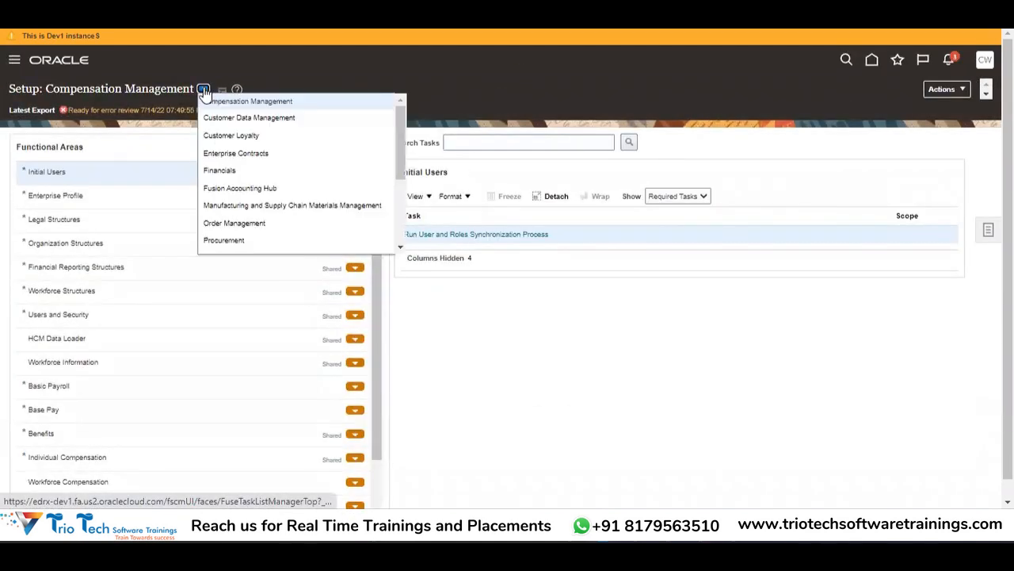
click(231, 172)
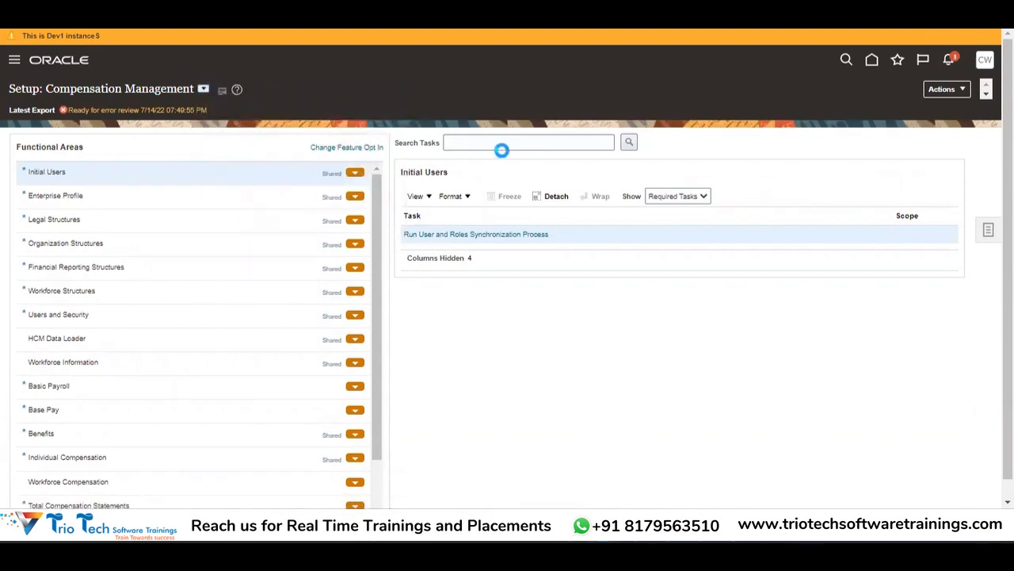
click(502, 147)
text(Manage%Bank)
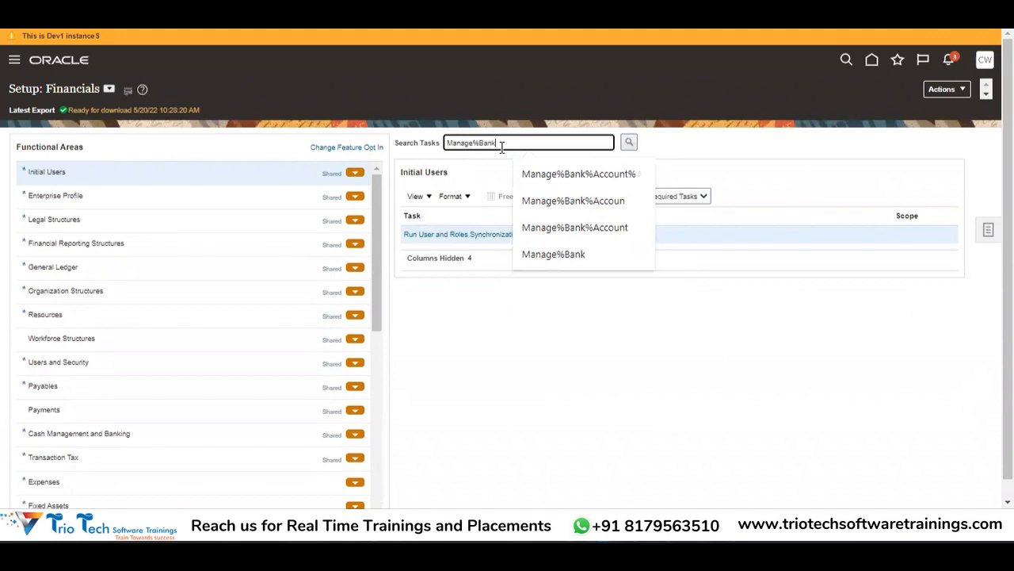
text(%Account)
key(Return)
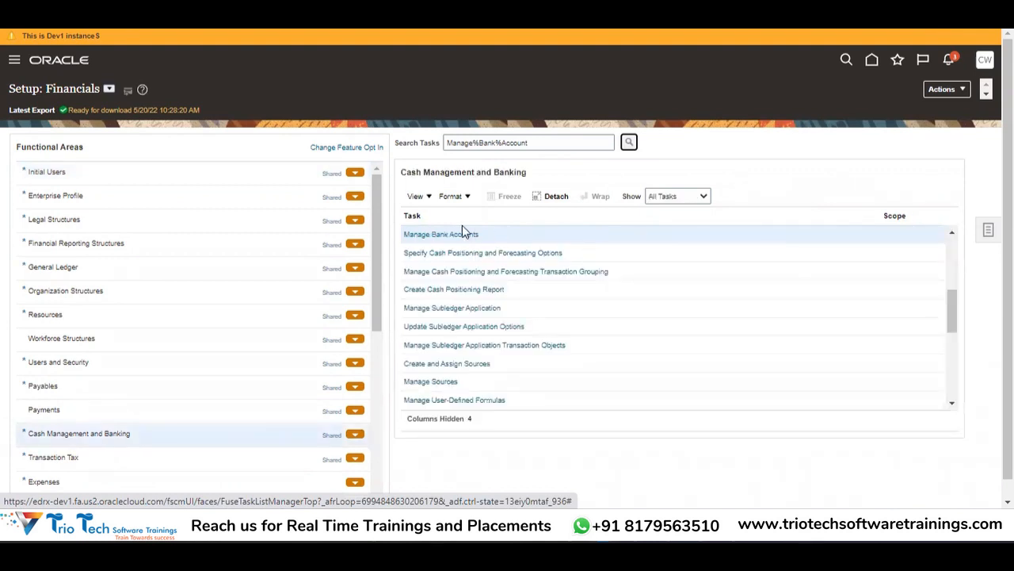
Step: Open Manage Bank Accounts and try entering a legal entity in the search fields
click(458, 233)
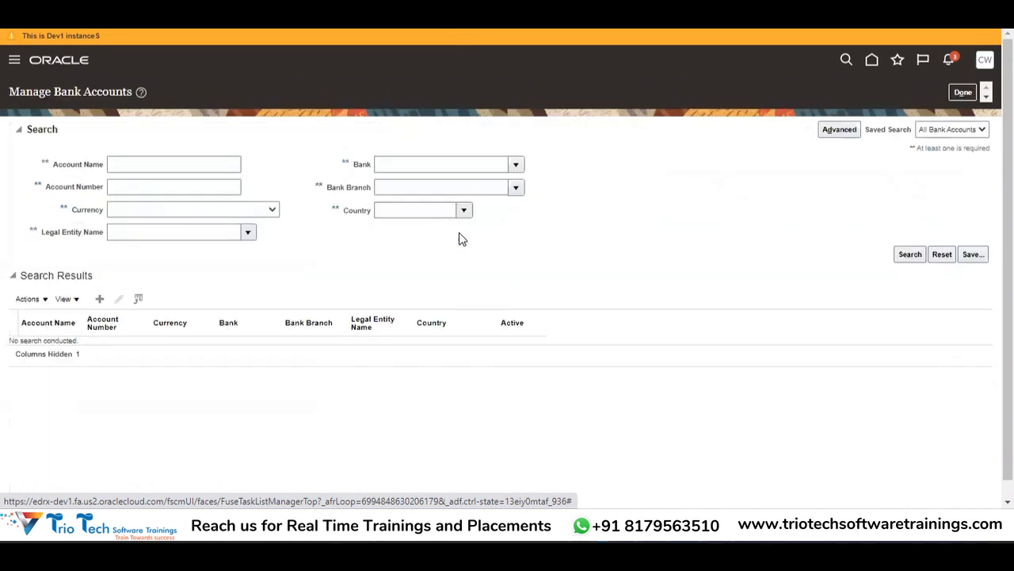
click(185, 166)
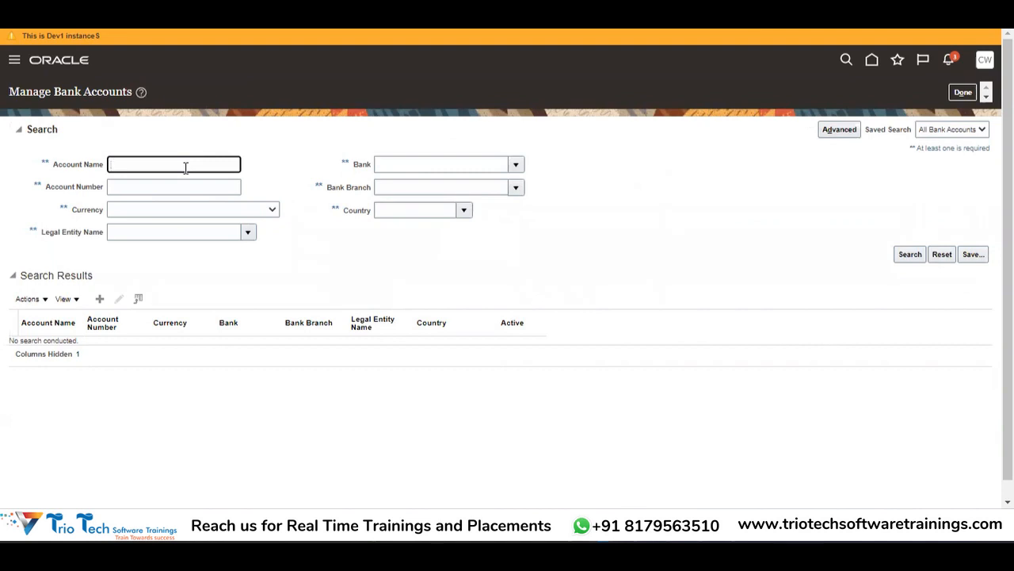
click(178, 235)
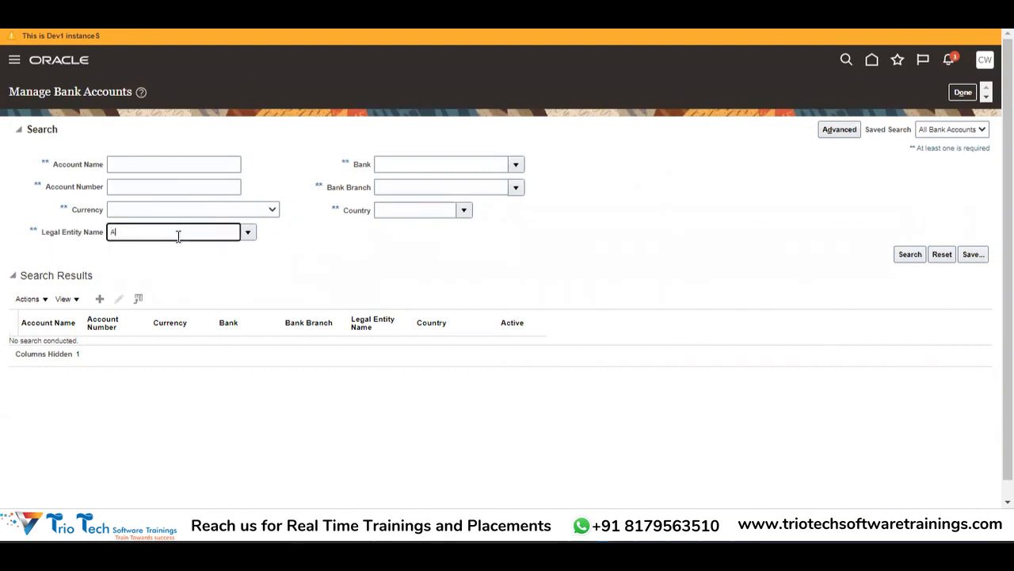
key(Tab)
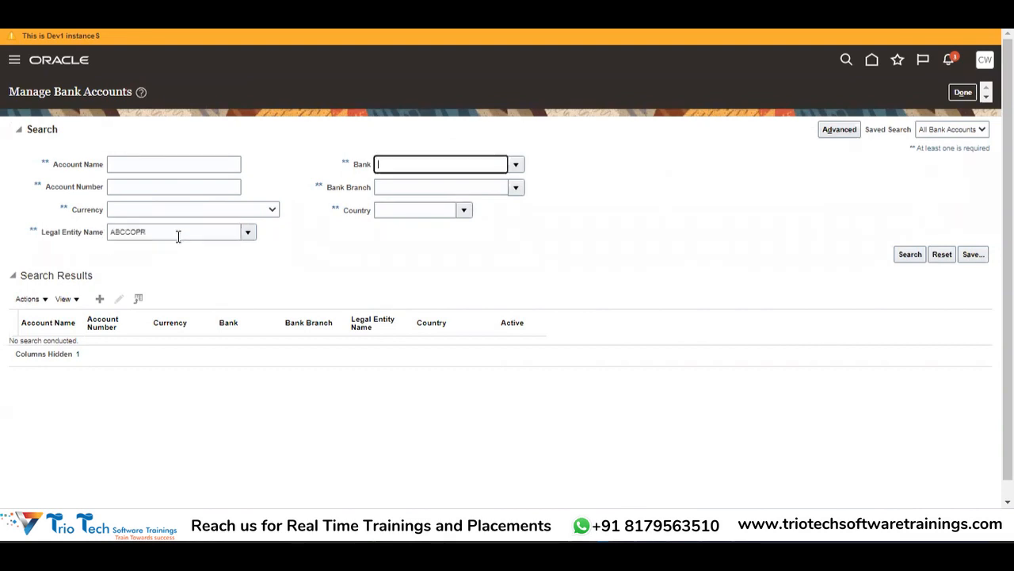
click(163, 234)
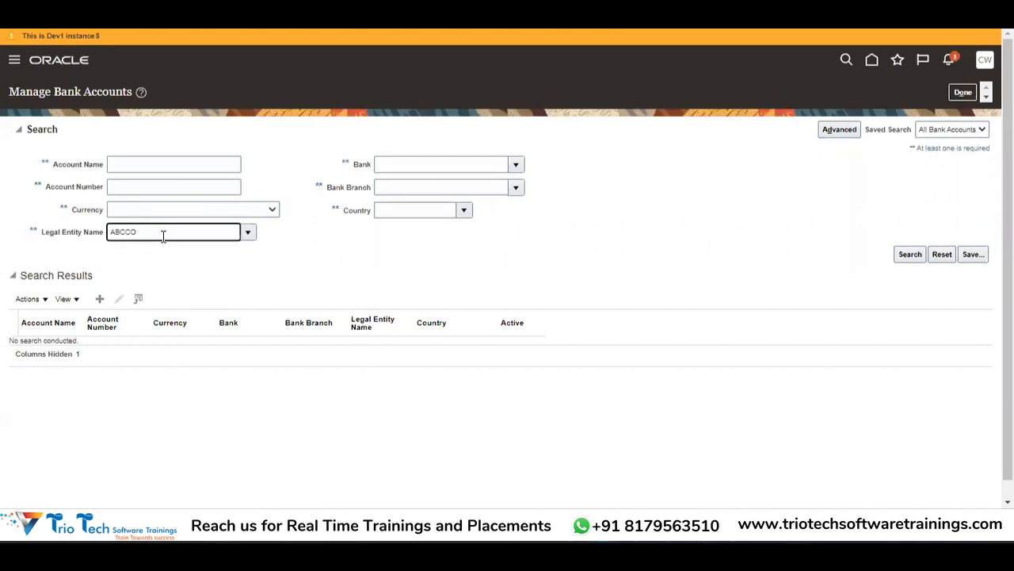
key(Tab)
click(336, 268)
Step: Set the Legal Entity Name criterion to ABCCORP INC via the full legal entity search
click(250, 233)
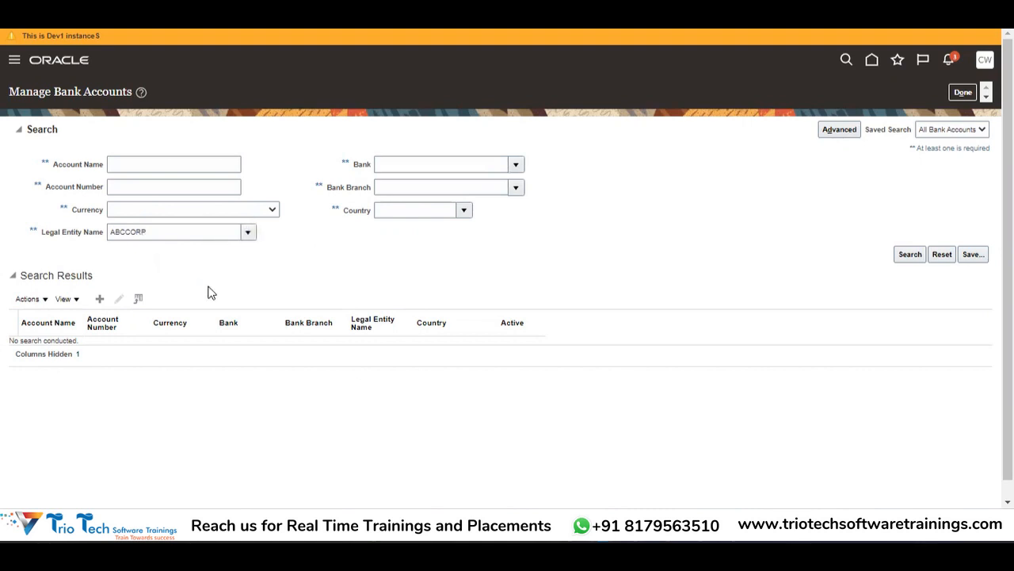
click(121, 443)
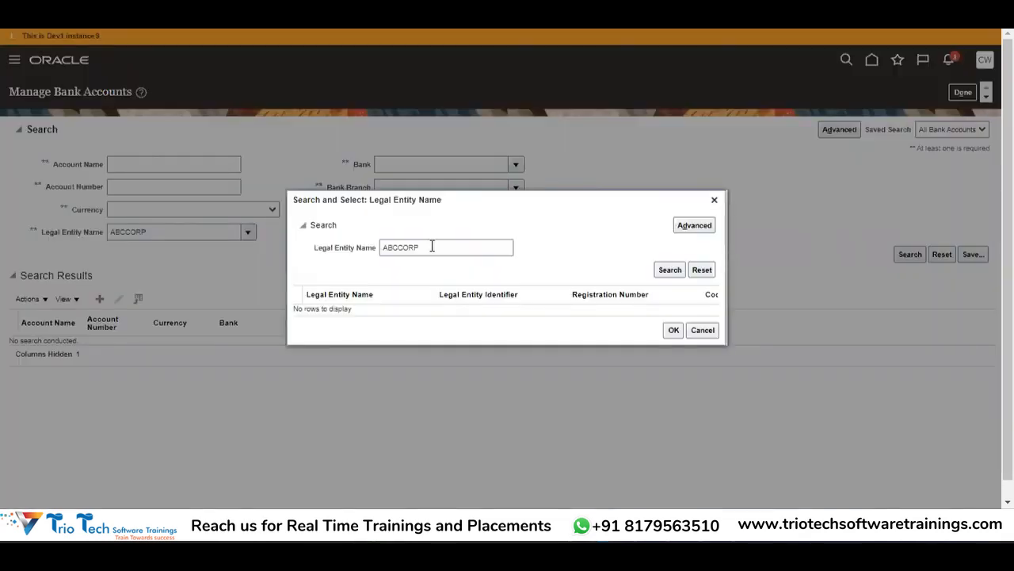
click(673, 272)
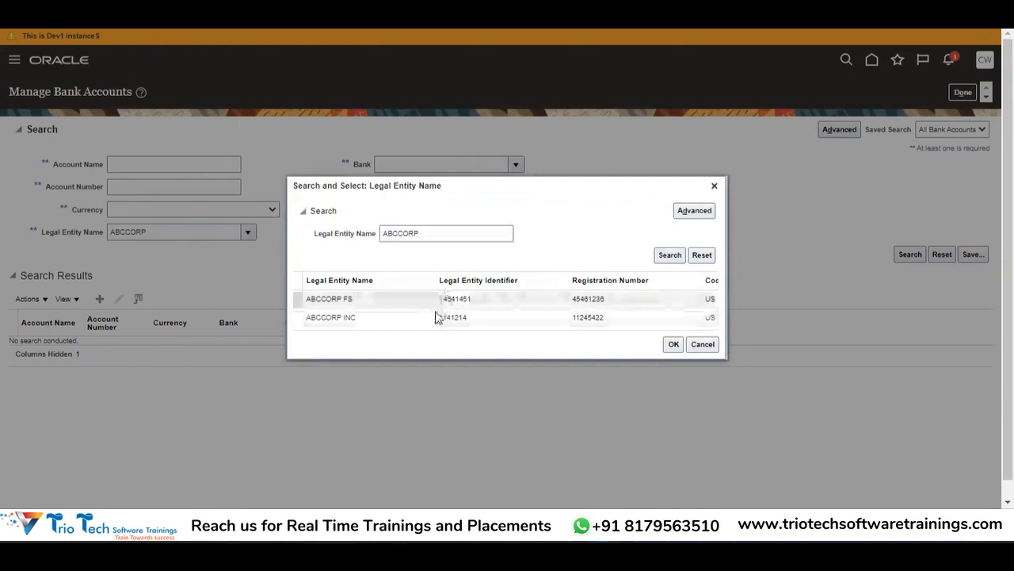
click(435, 317)
click(673, 344)
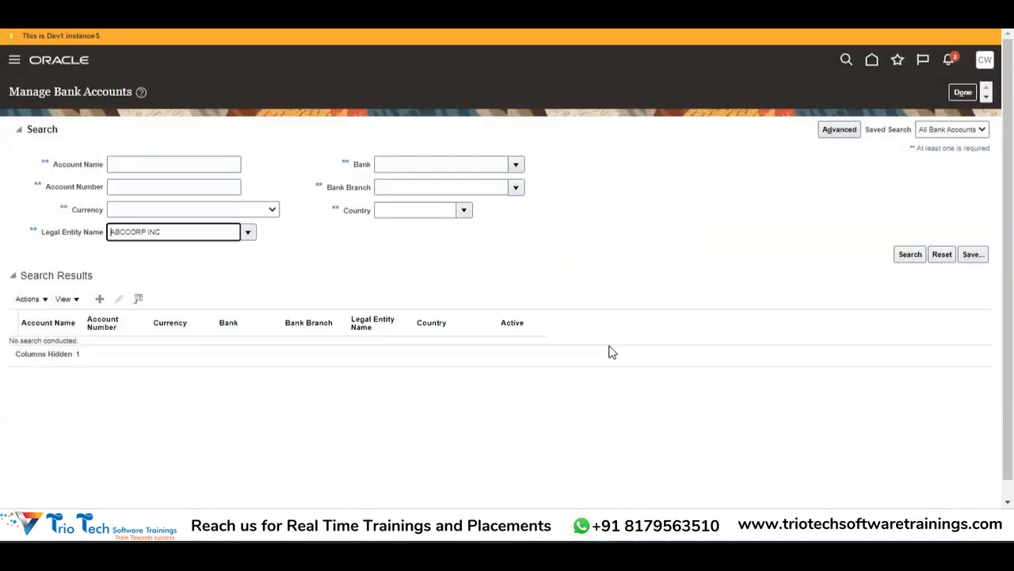
Step: List the ABCCORP INC bank accounts and review the first account's ABCCORP US BU access
click(918, 261)
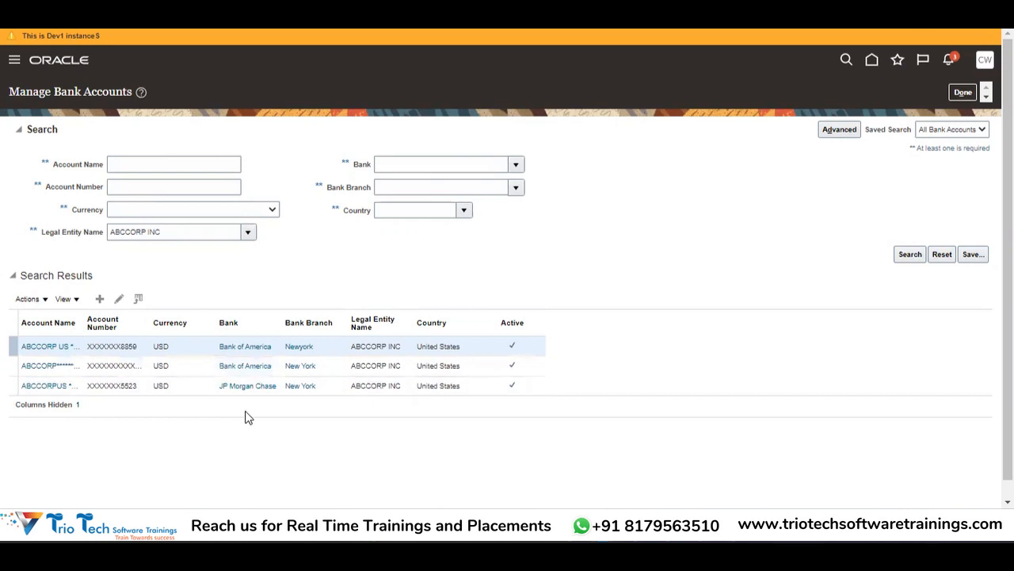
drag(83, 318, 161, 321)
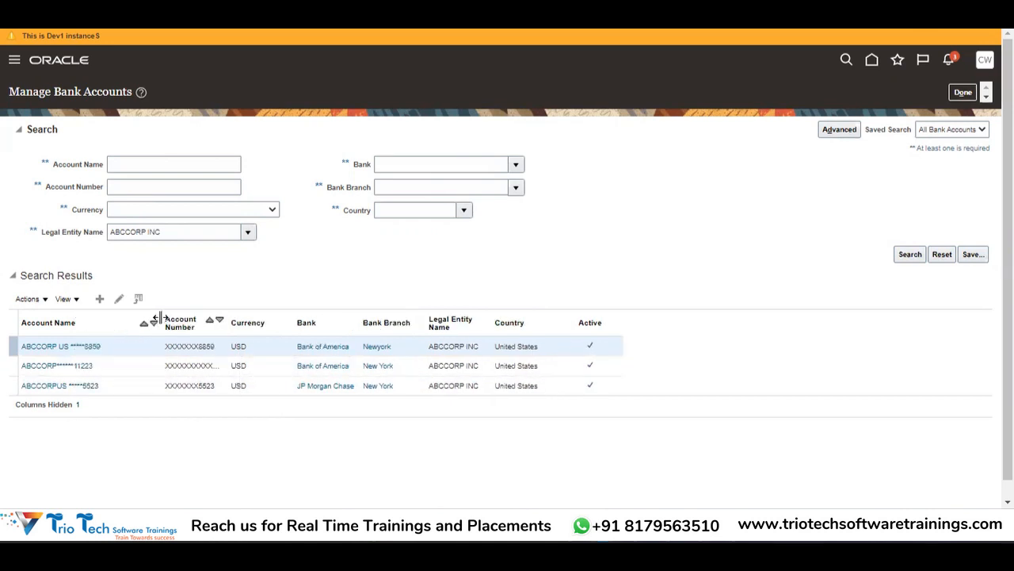
click(85, 348)
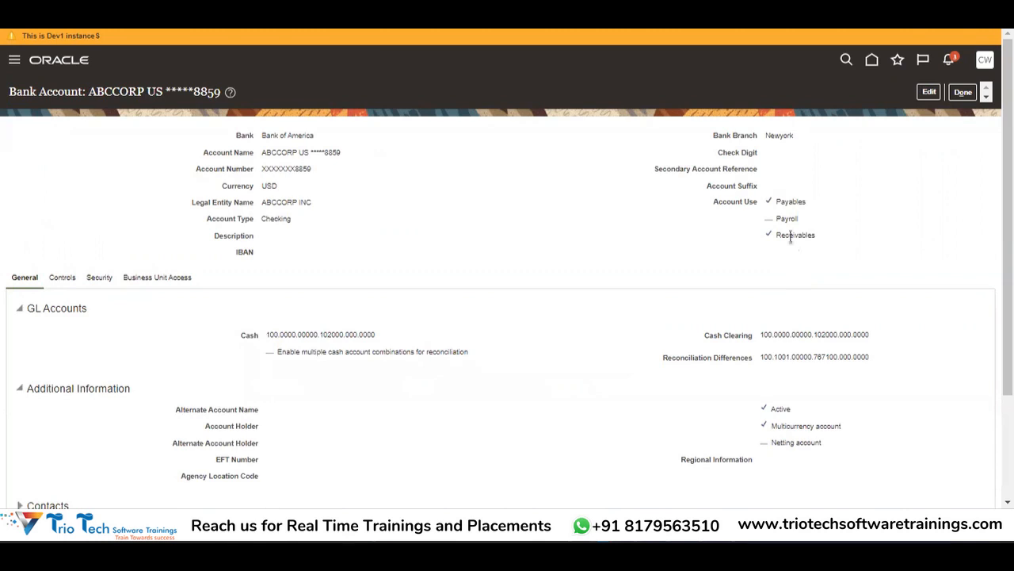
click(162, 278)
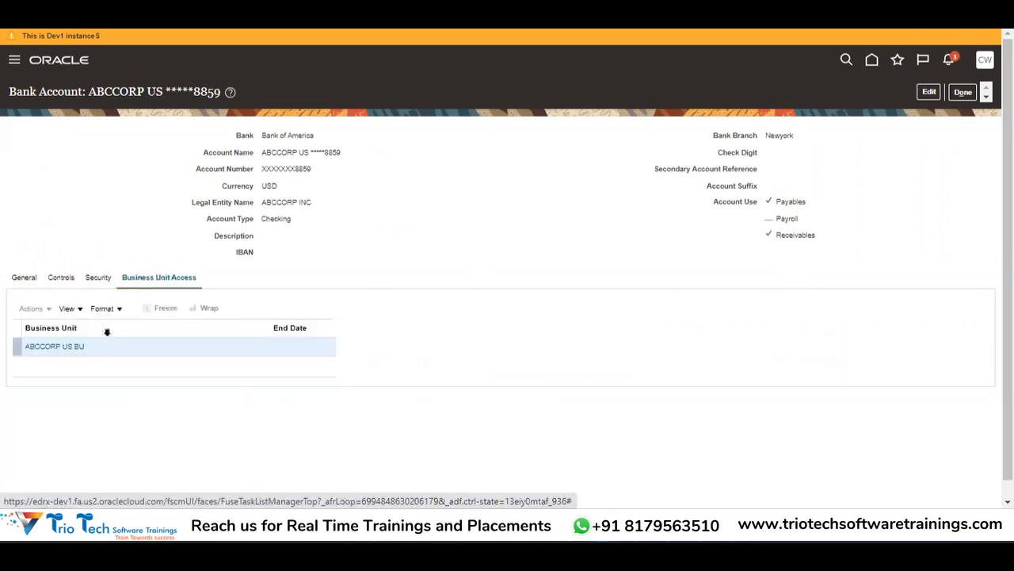
click(60, 347)
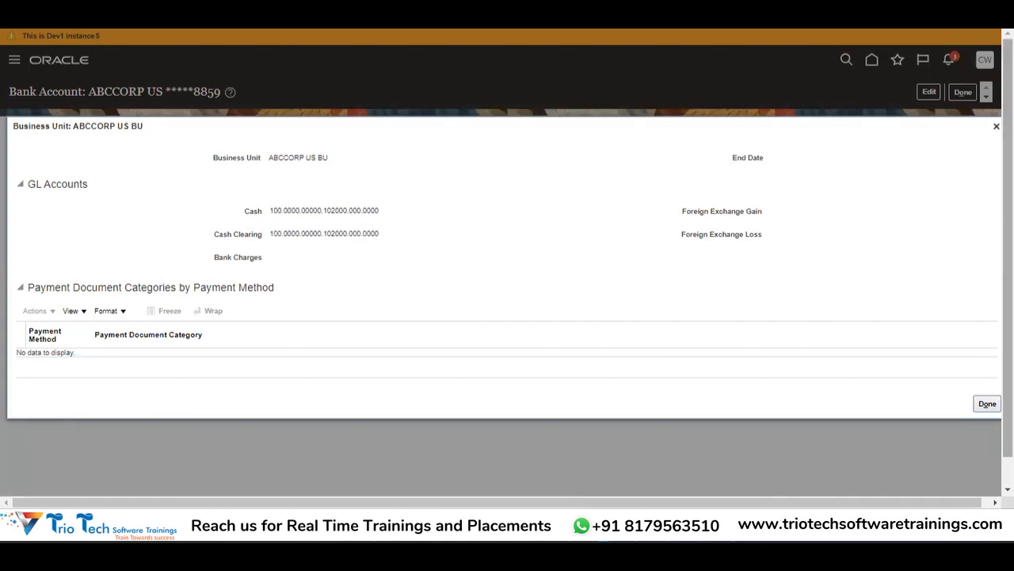
click(988, 404)
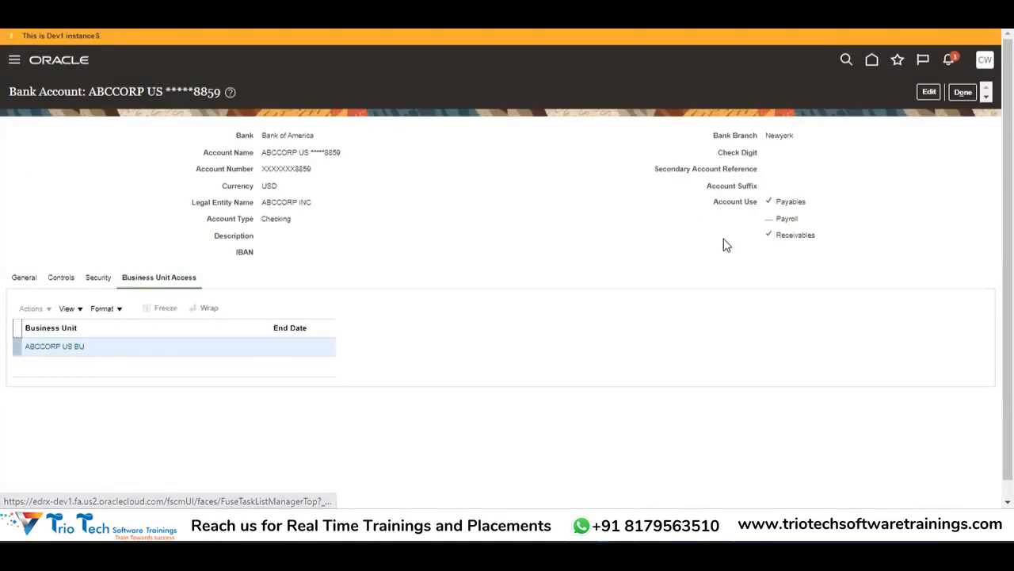
click(956, 101)
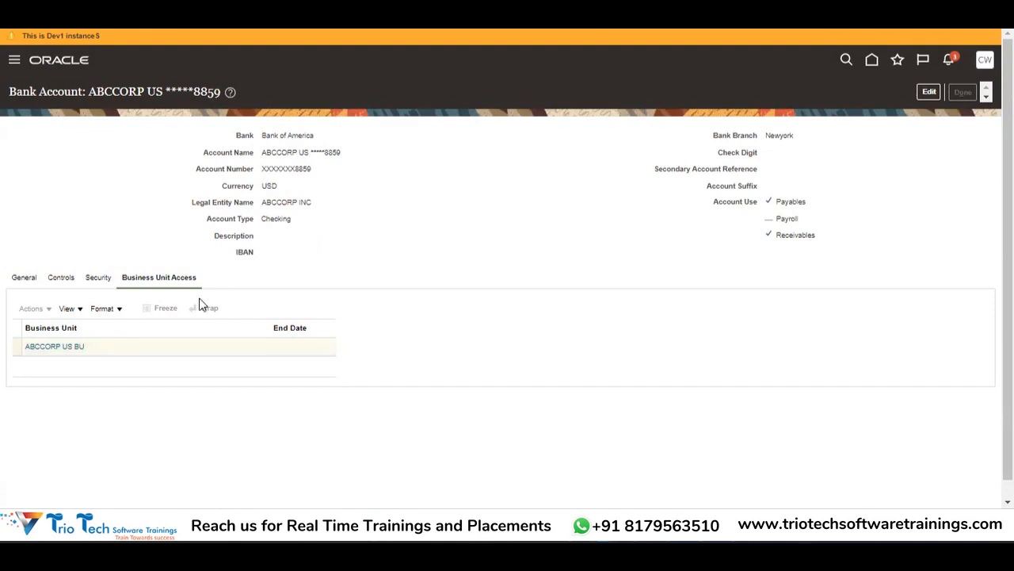
Step: Review the second and JP Morgan Chase accounts' business unit access, then finish
click(64, 366)
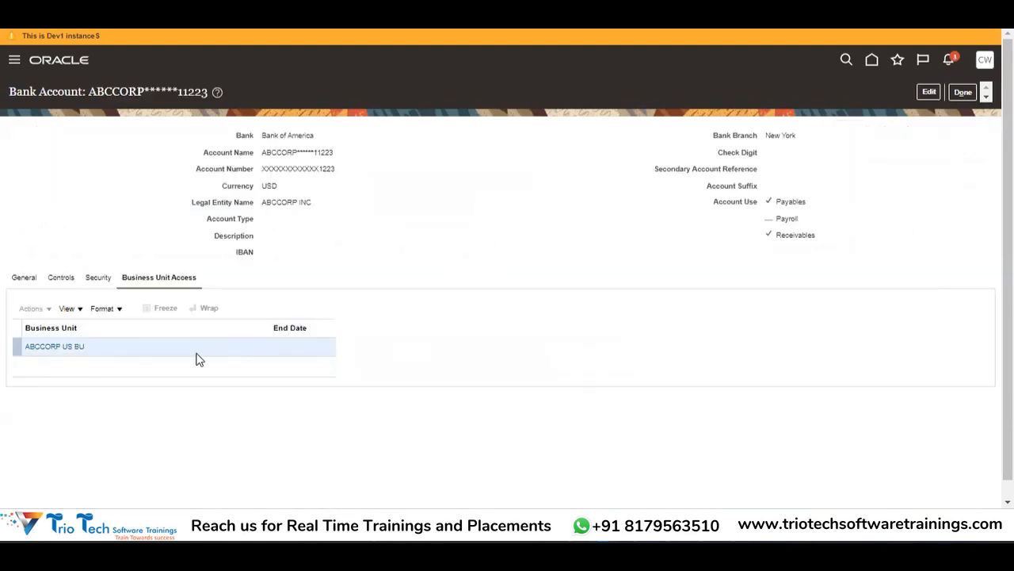
click(72, 347)
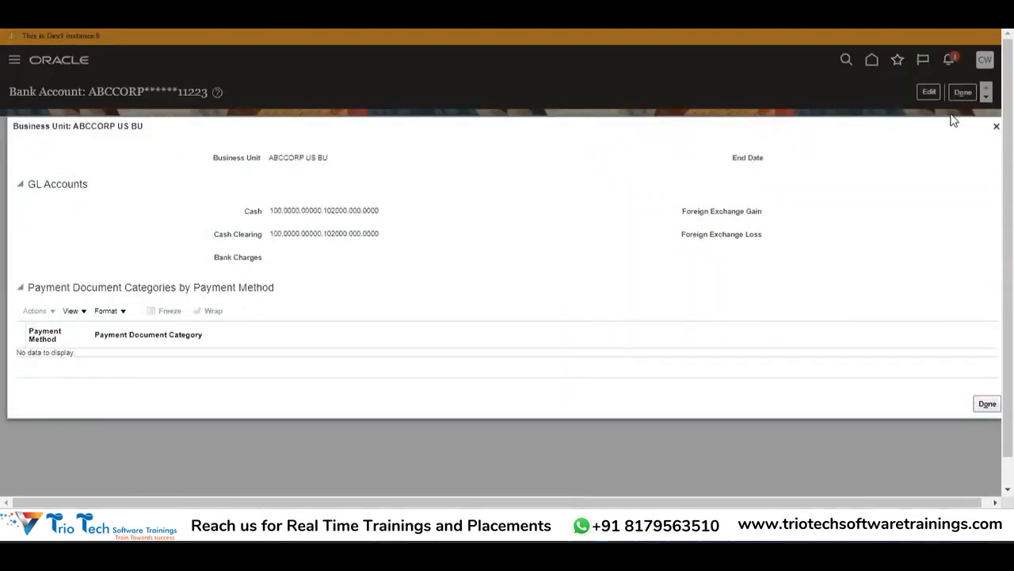
click(996, 126)
click(967, 92)
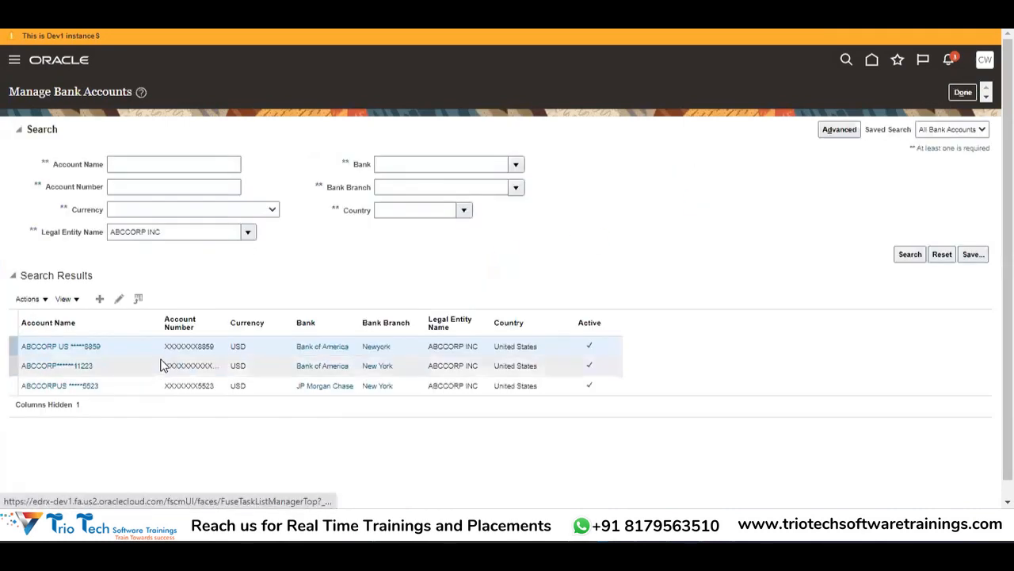
click(81, 390)
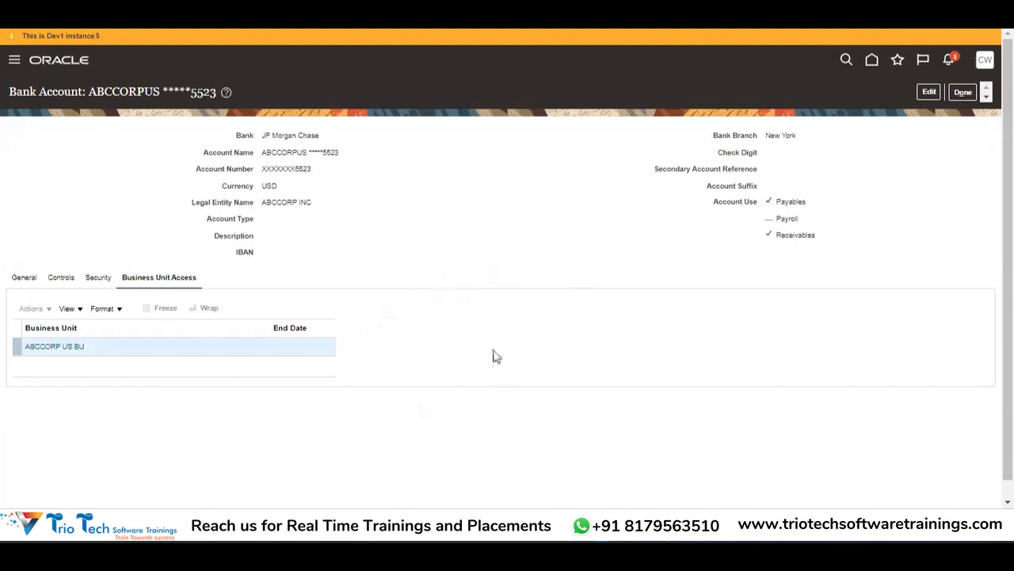
click(962, 91)
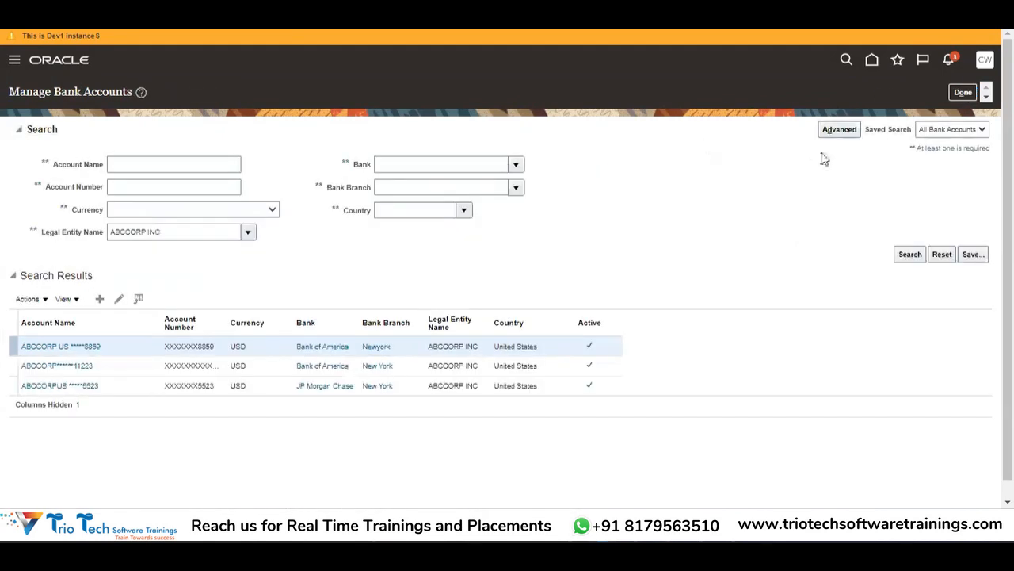
click(958, 95)
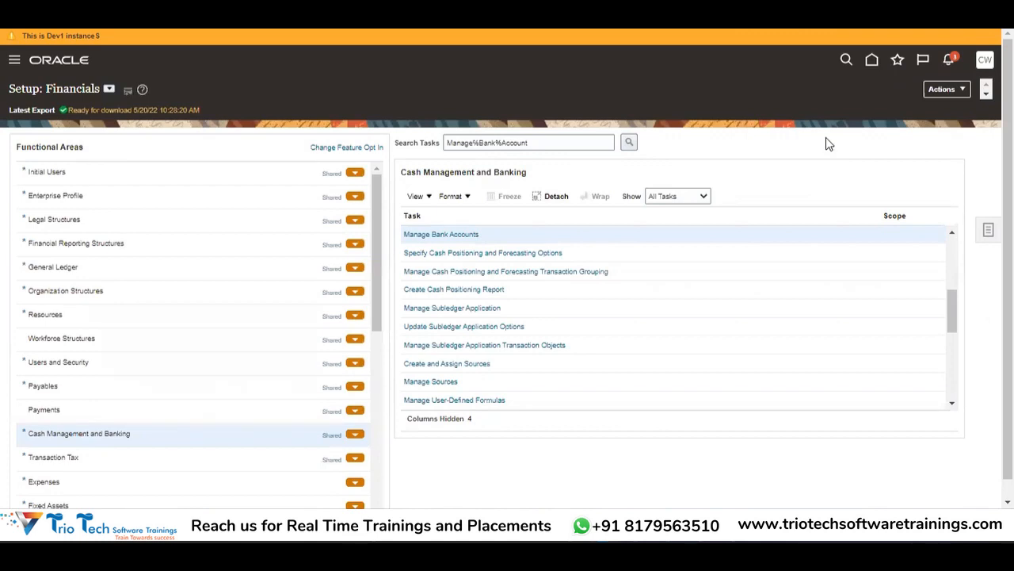
Step: Return home and open Cash Balances from the Navigator's Cash Management group
click(872, 62)
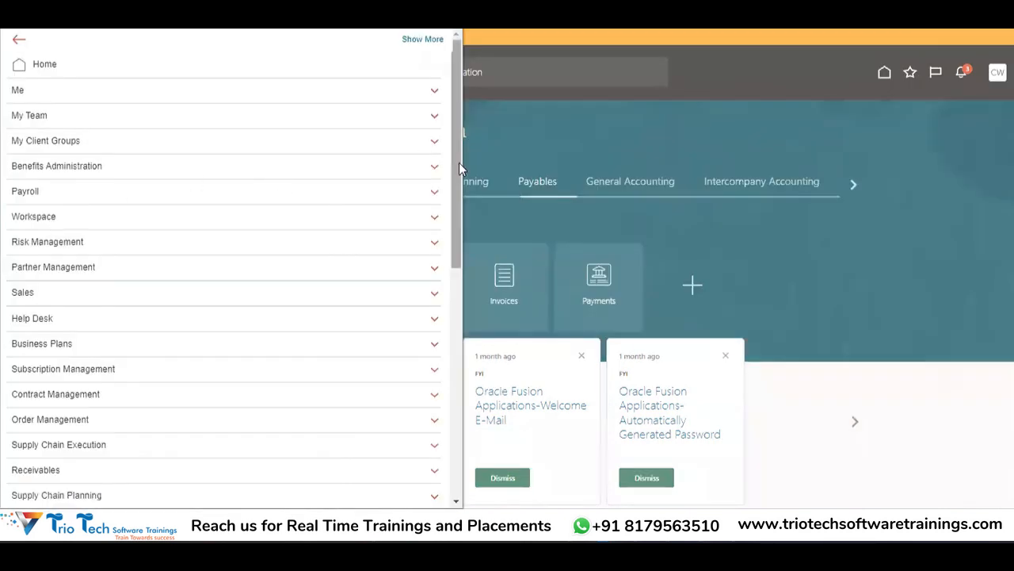
drag(459, 163, 435, 310)
scroll(434, 310, down, 2)
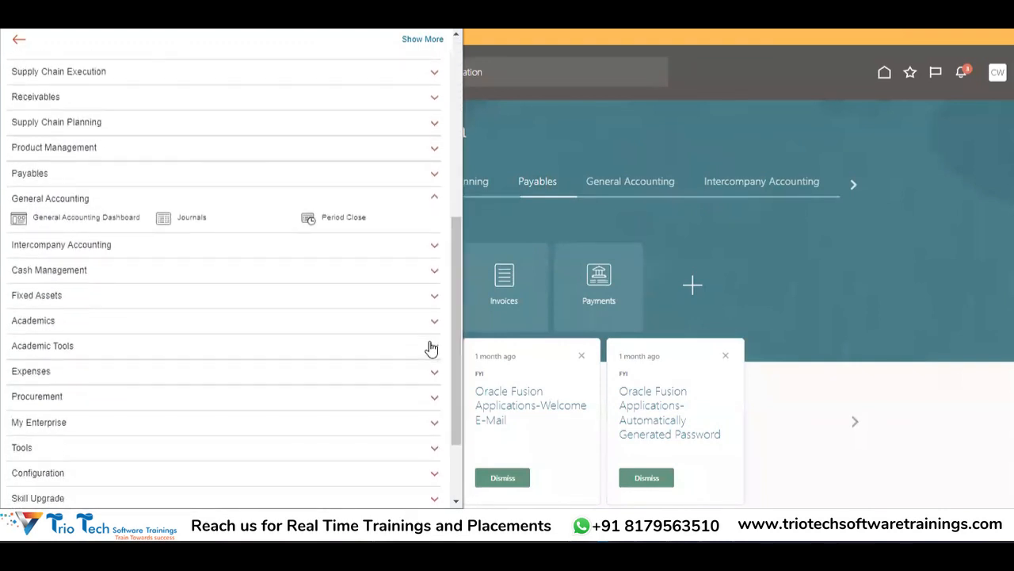
click(75, 271)
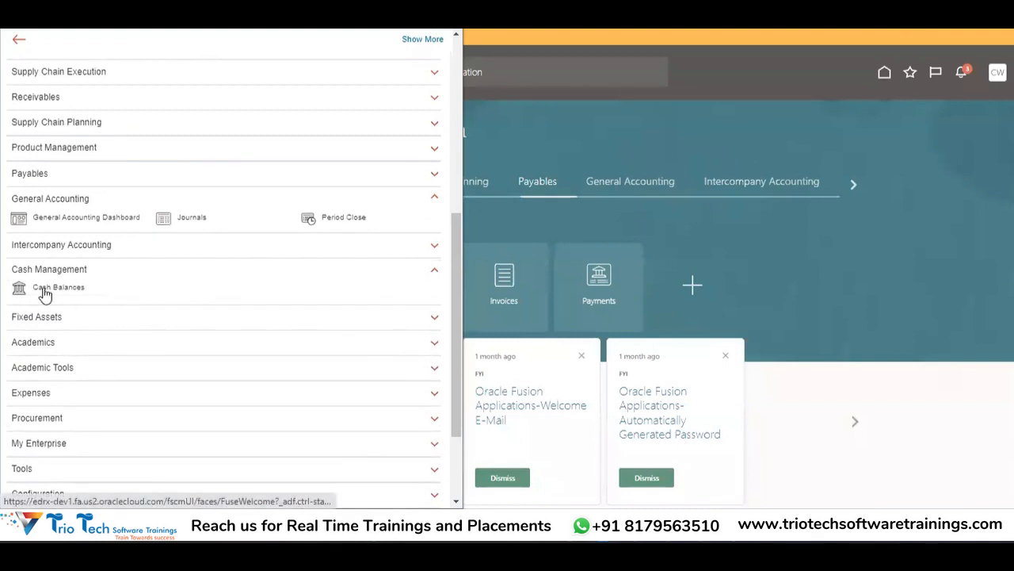
click(50, 294)
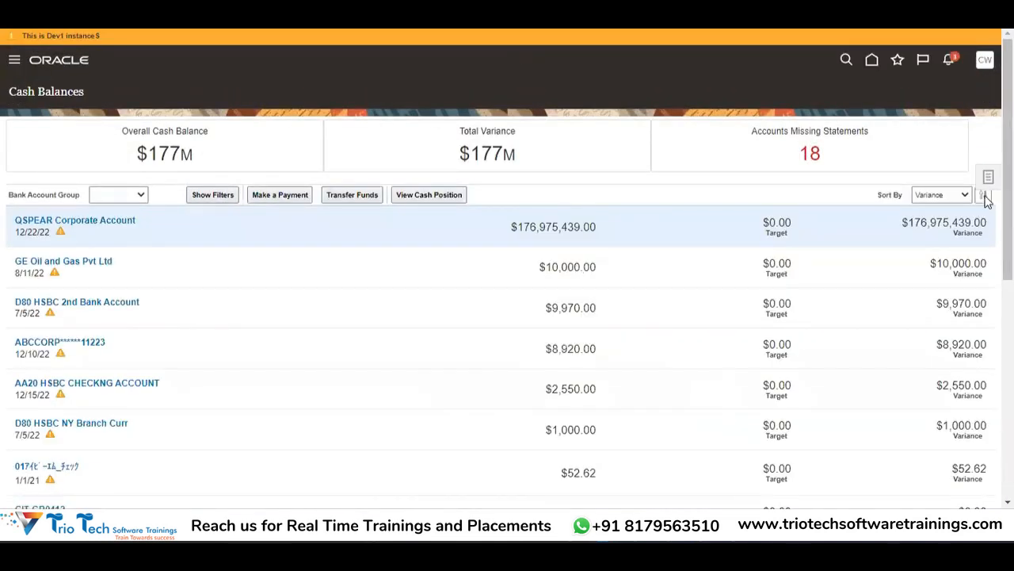
Step: Show the Cash Balances task list, then return to the notes spreadsheet
click(990, 184)
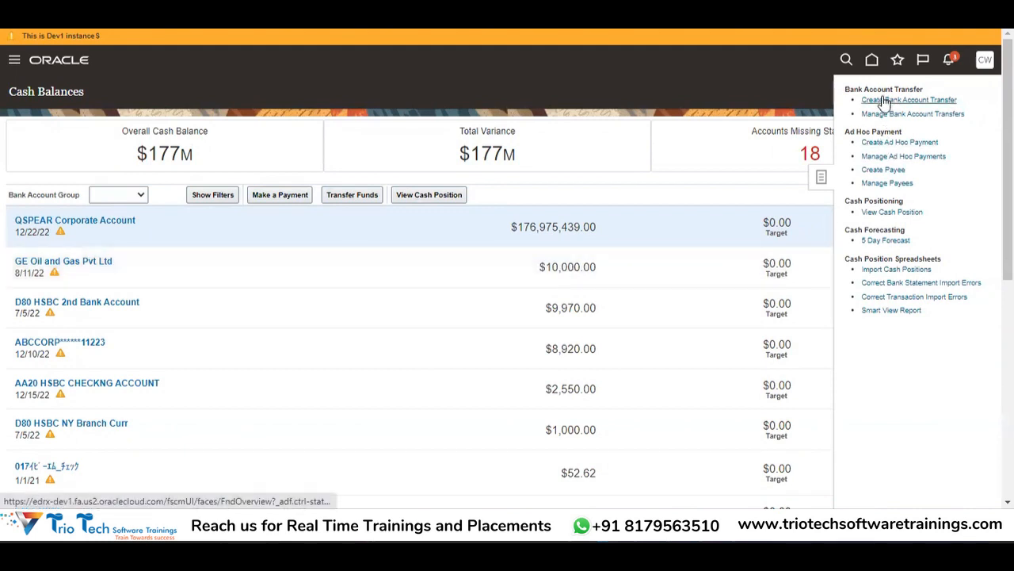
key(alt+Tab)
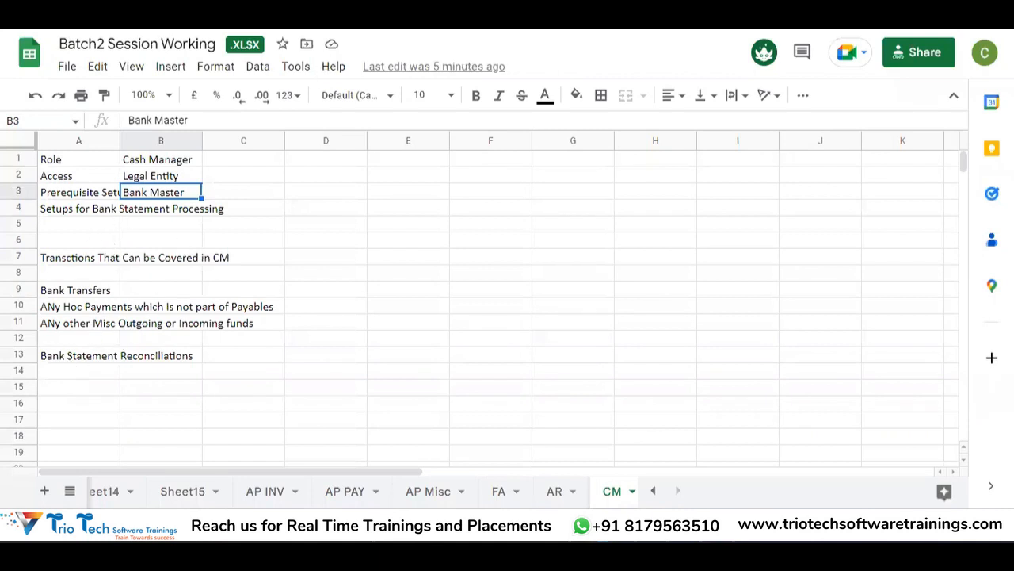
key(alt+Tab)
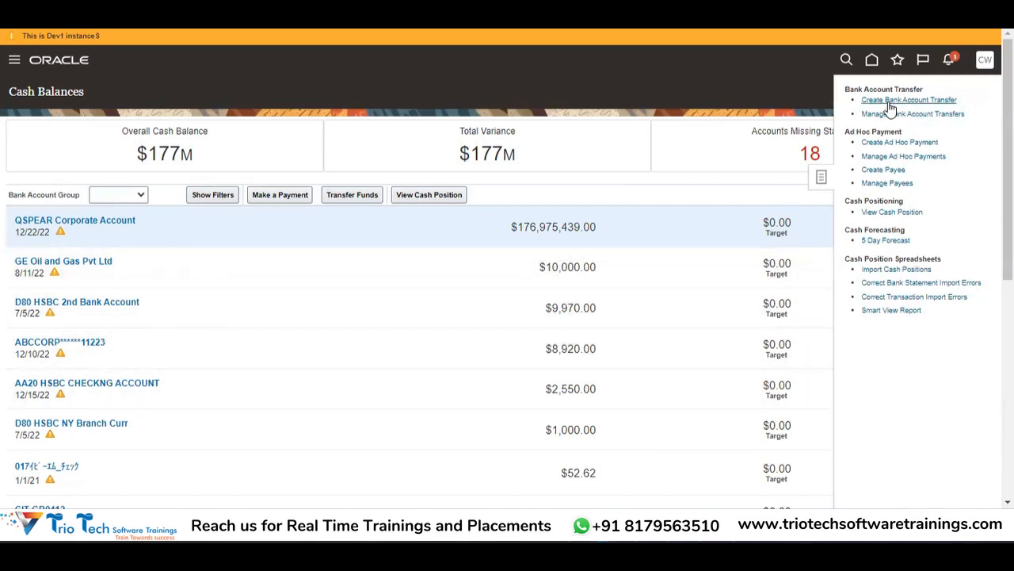
click(759, 67)
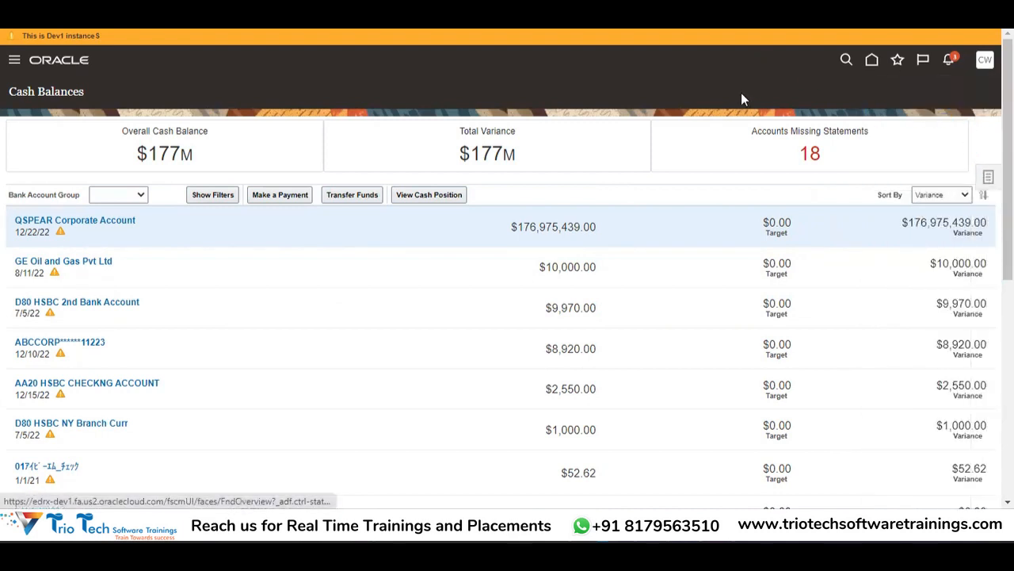
Step: Start a new bank account transfer and bring up the full search for its From Account
click(987, 178)
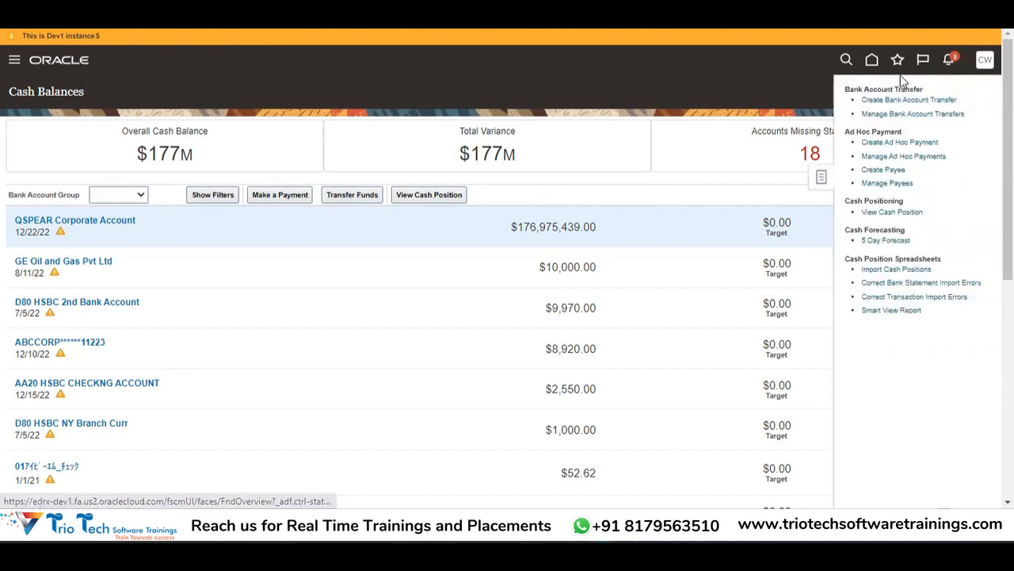
click(947, 101)
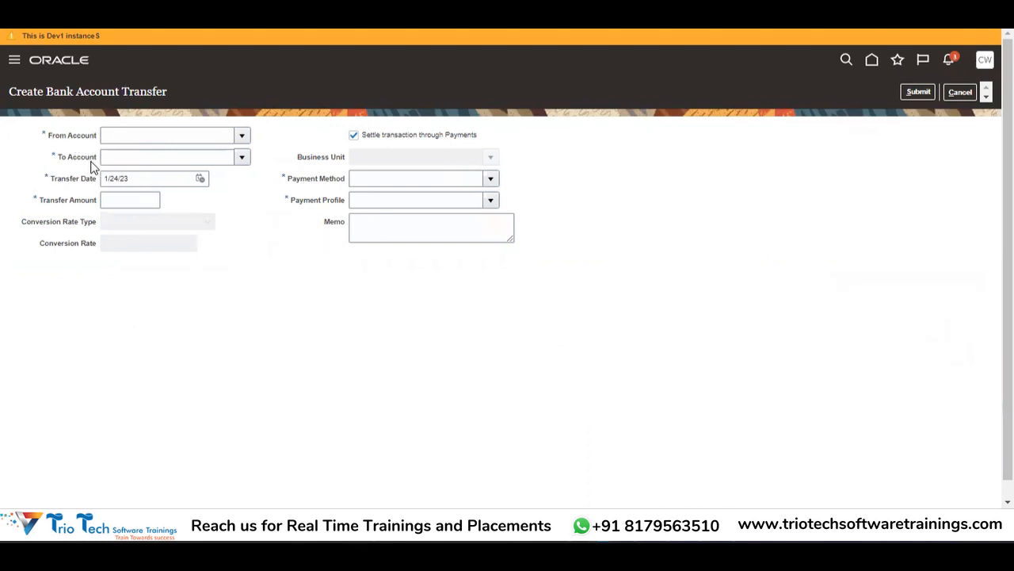
click(243, 137)
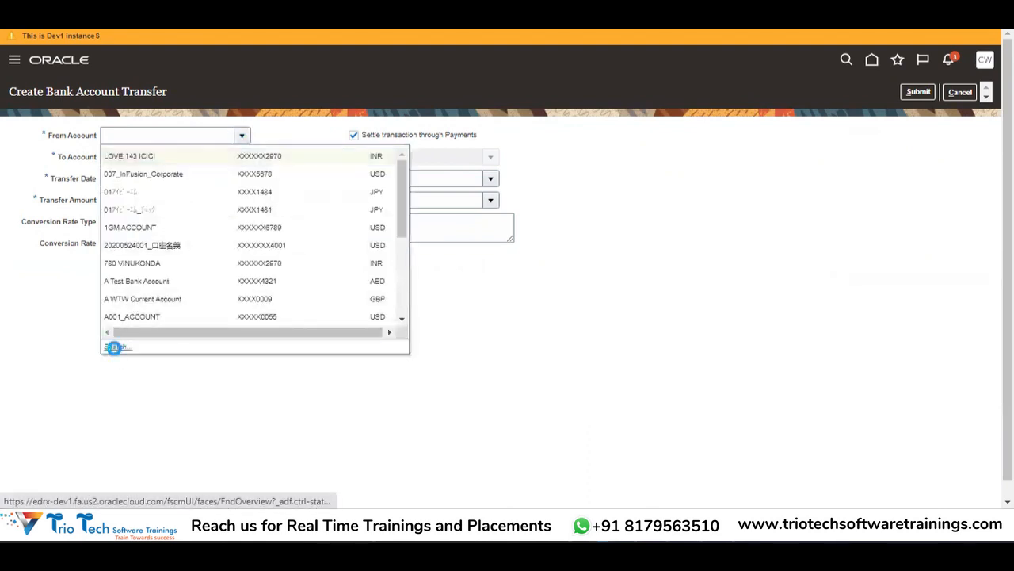
click(114, 347)
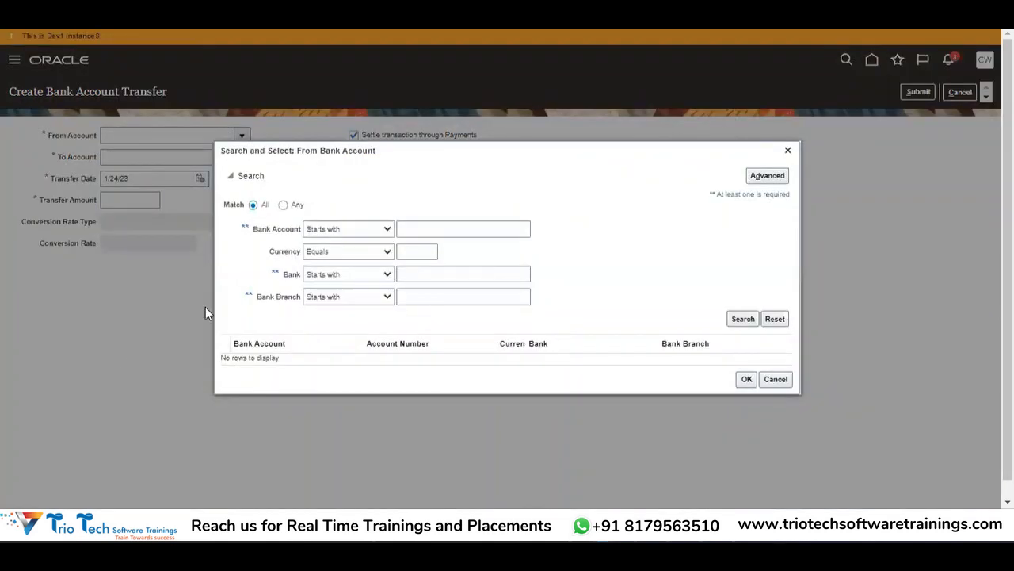
Step: Search accounts matching ABC% and set ABCCORP US at Bank of America as the From Account
click(447, 291)
click(761, 176)
click(759, 175)
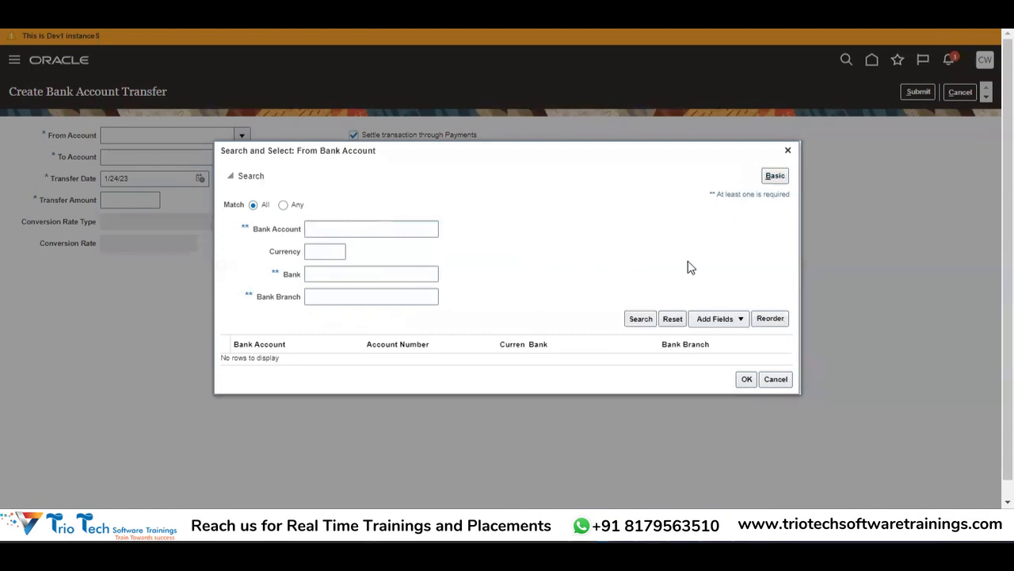
click(333, 302)
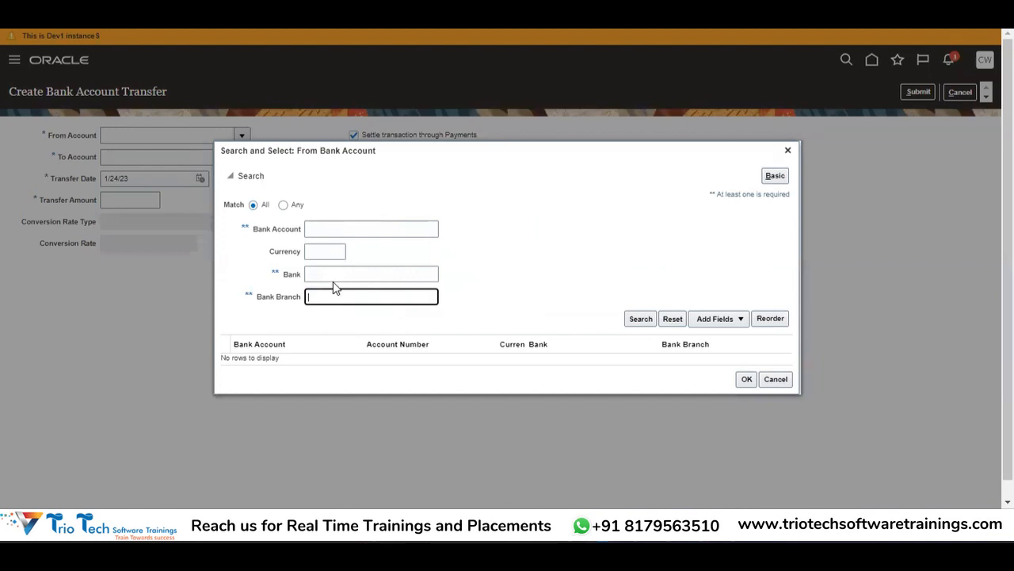
click(345, 230)
text(ABC%)
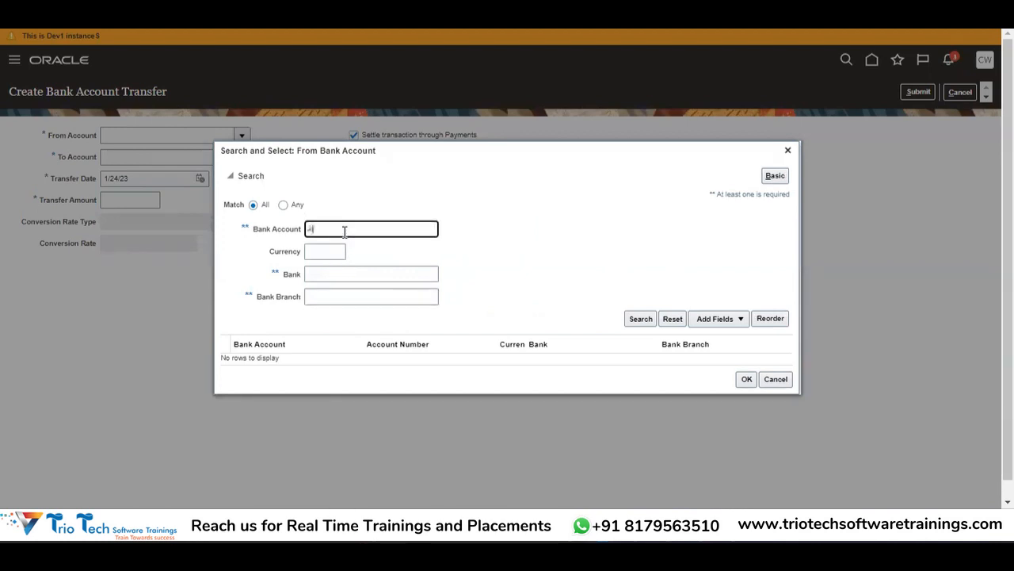
click(633, 323)
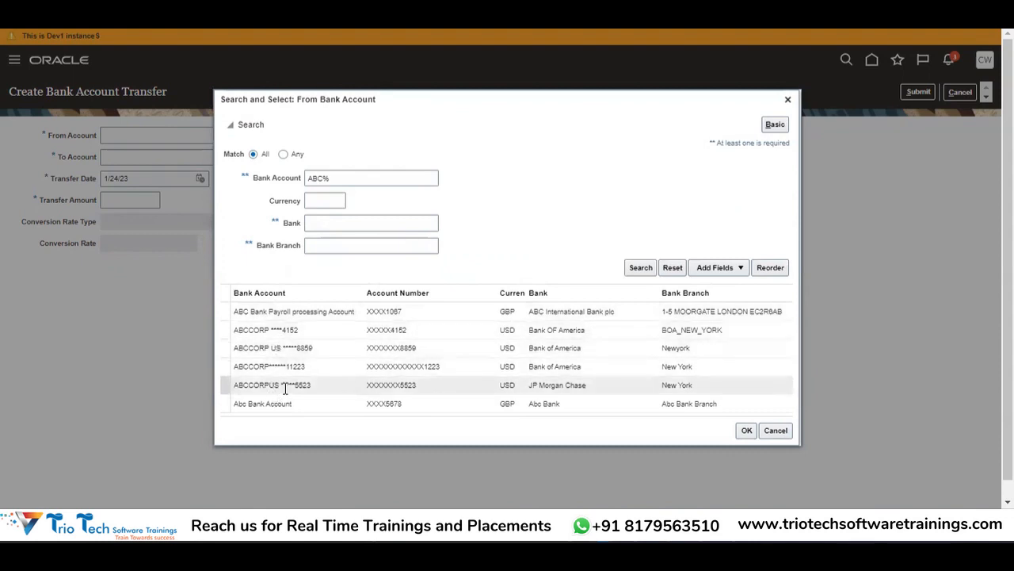
click(277, 349)
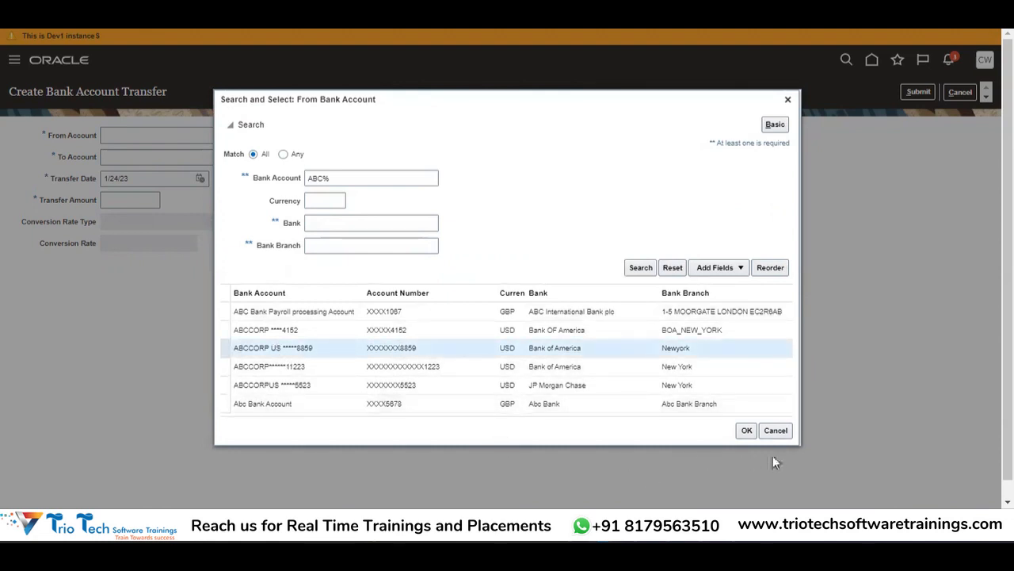
click(747, 430)
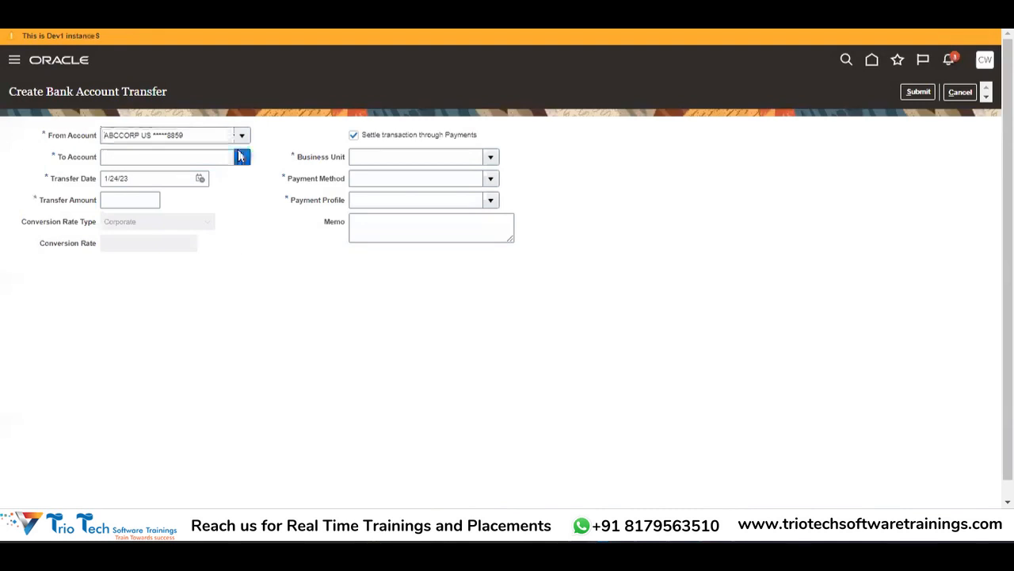
Step: Search accounts matching ABC% and set the other ABCCORP USD account as the To Account
click(241, 156)
click(109, 369)
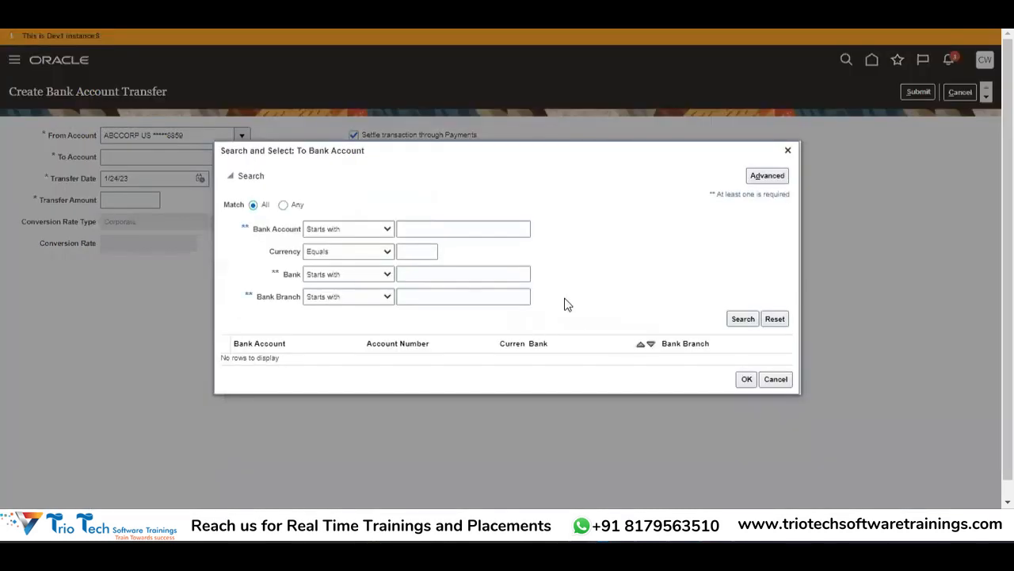
click(493, 231)
text(A)
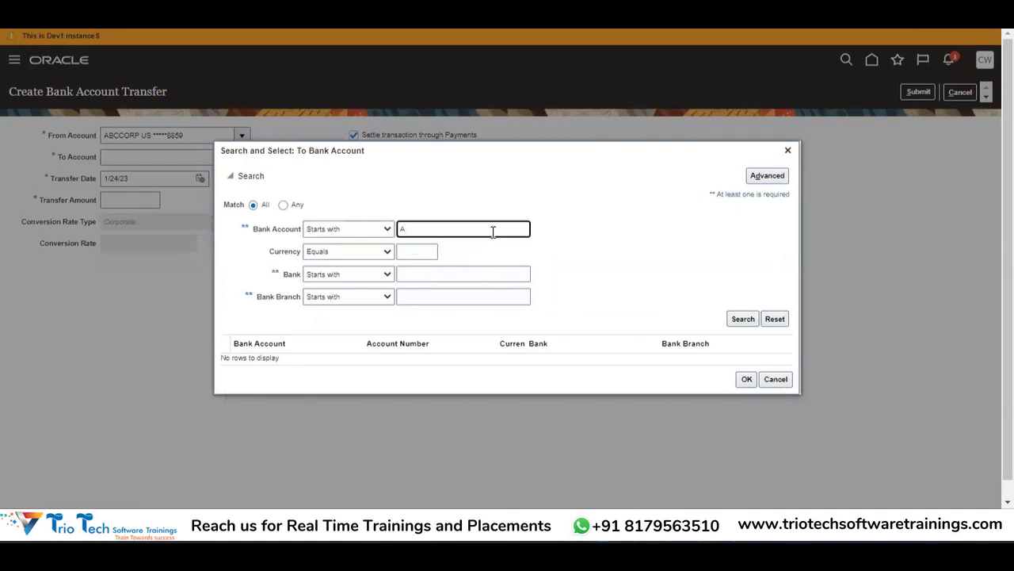
text(BC%)
click(745, 319)
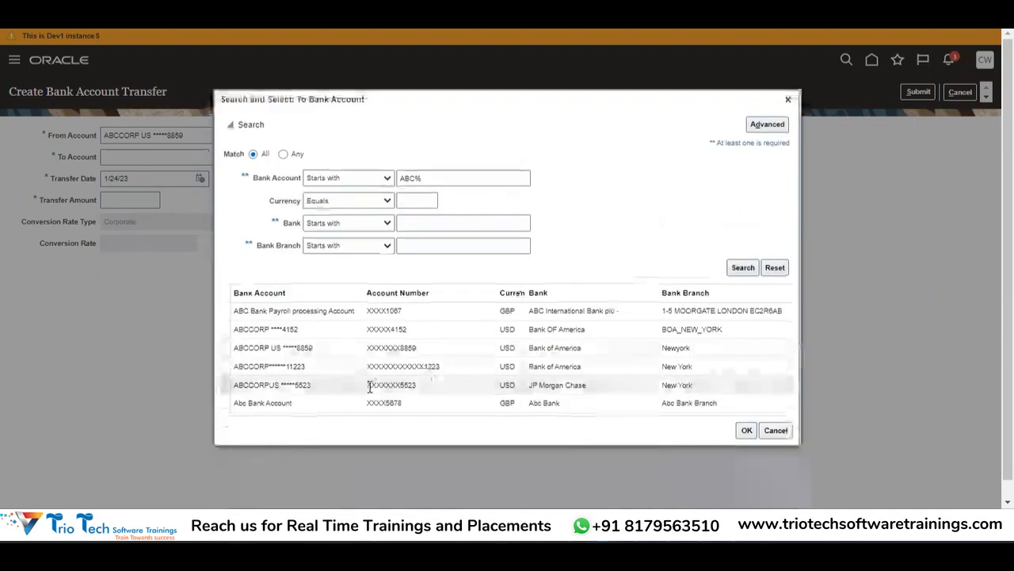
click(313, 367)
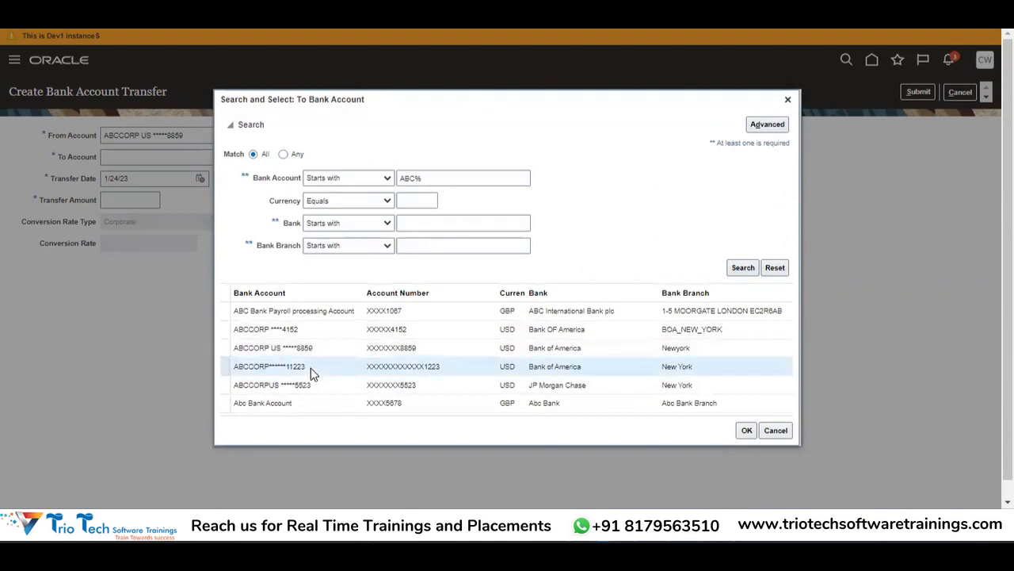
click(746, 433)
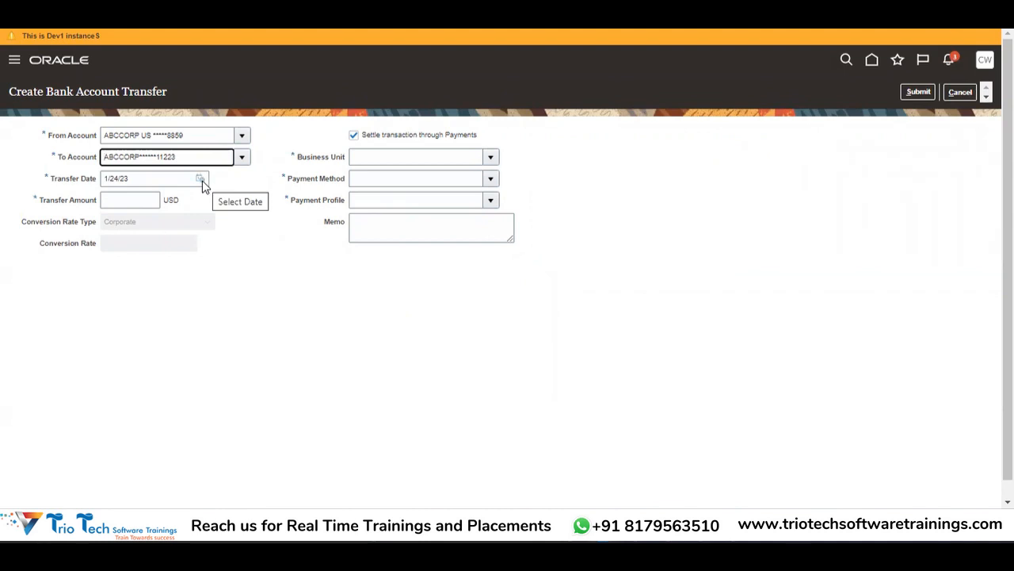
Step: Enter 10000 in the Transfer Amount field so it reads 10,000.00 USD
click(122, 201)
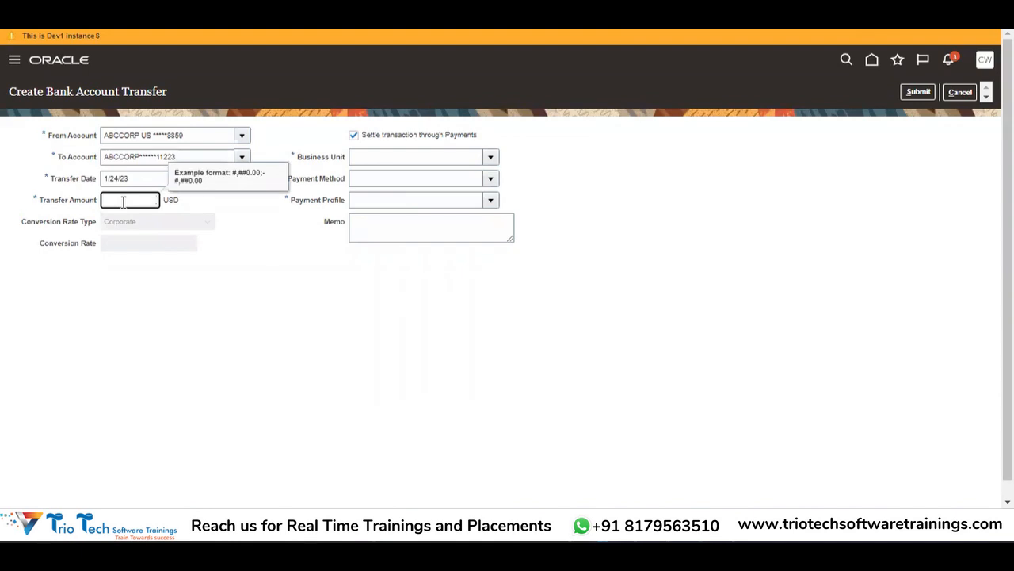
text(10000)
key(Tab)
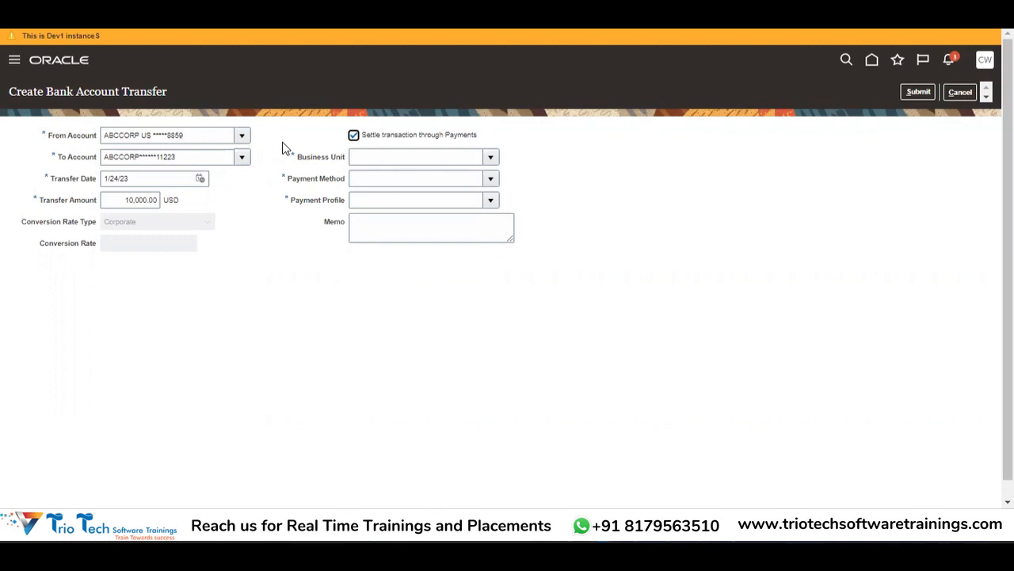
Step: Toggle 'Settle transaction through Payments' off and back on, and choose Business Unit ABCCORP US BU
click(367, 139)
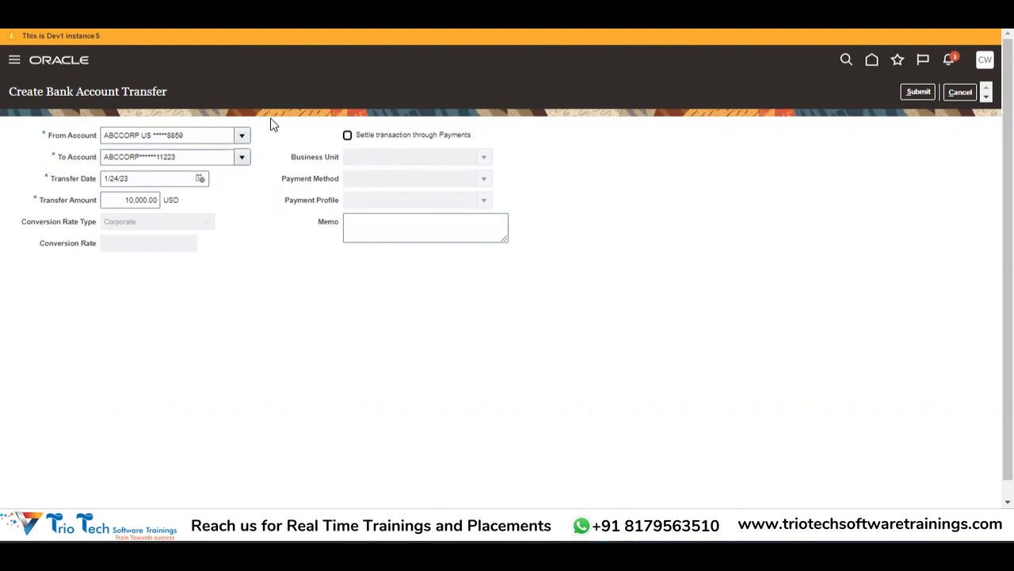
click(375, 140)
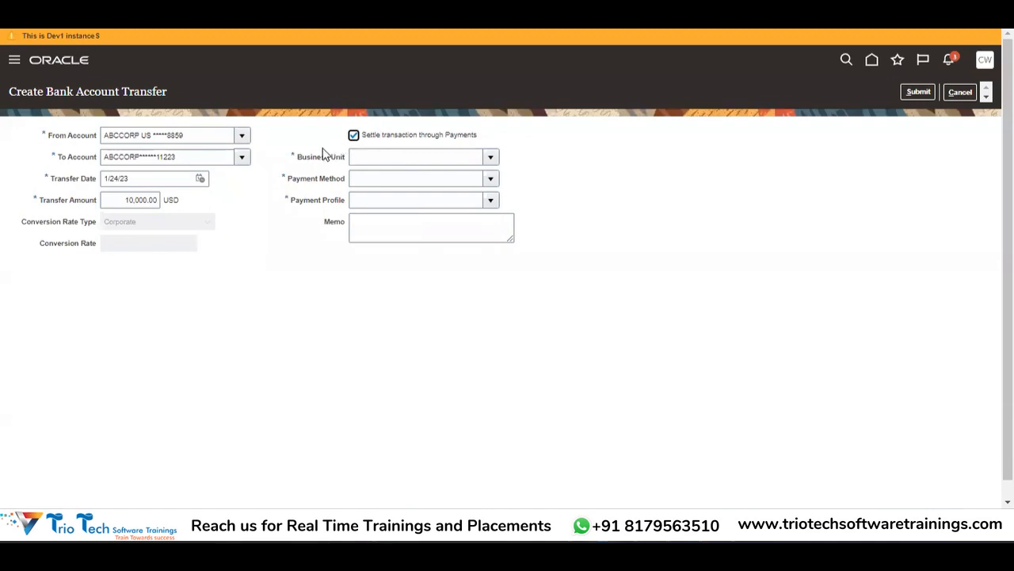
click(491, 157)
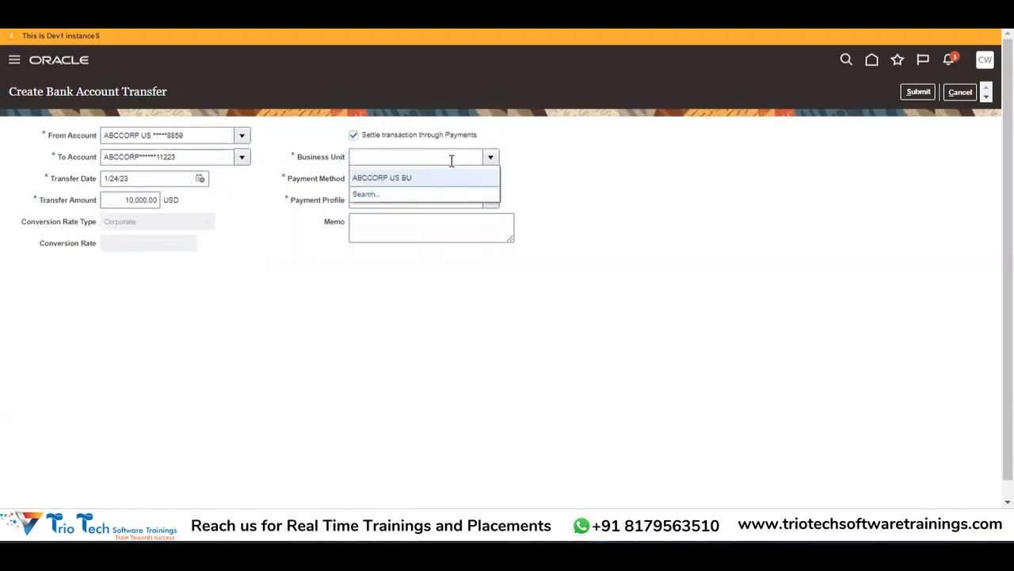
click(408, 176)
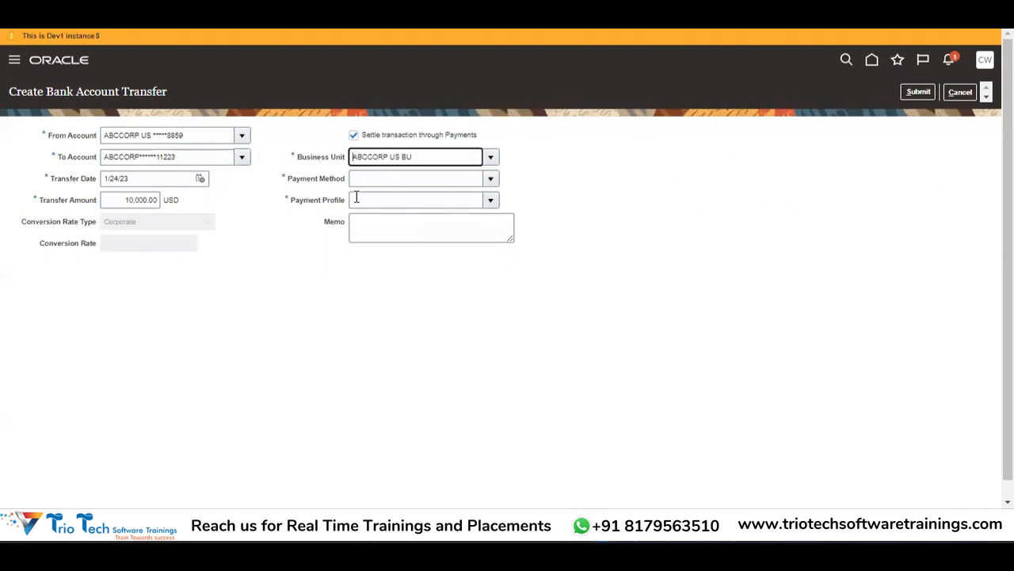
Step: Look through the Payment Method and Payment Profile lists without choosing a value
click(492, 179)
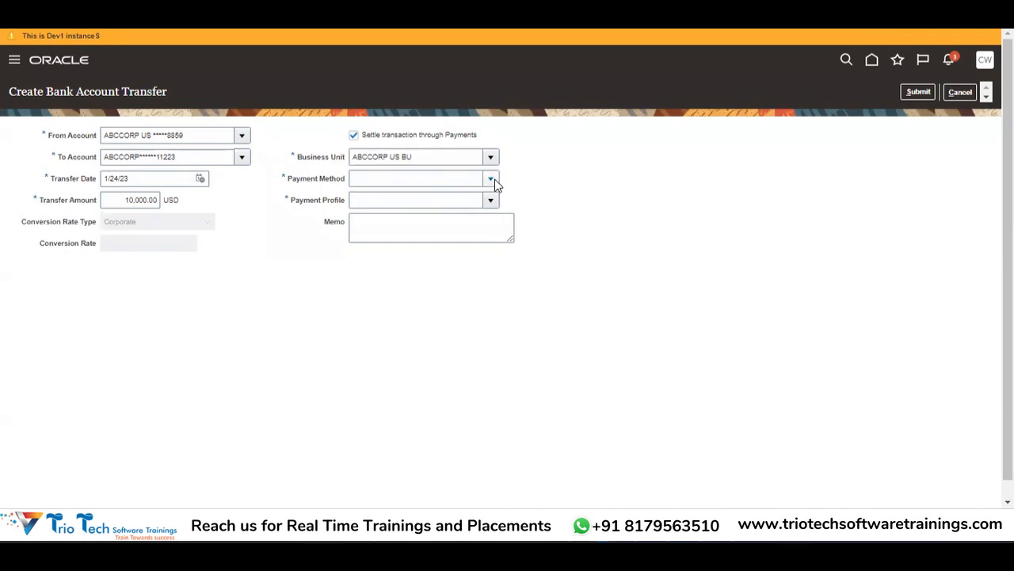
click(290, 211)
click(490, 200)
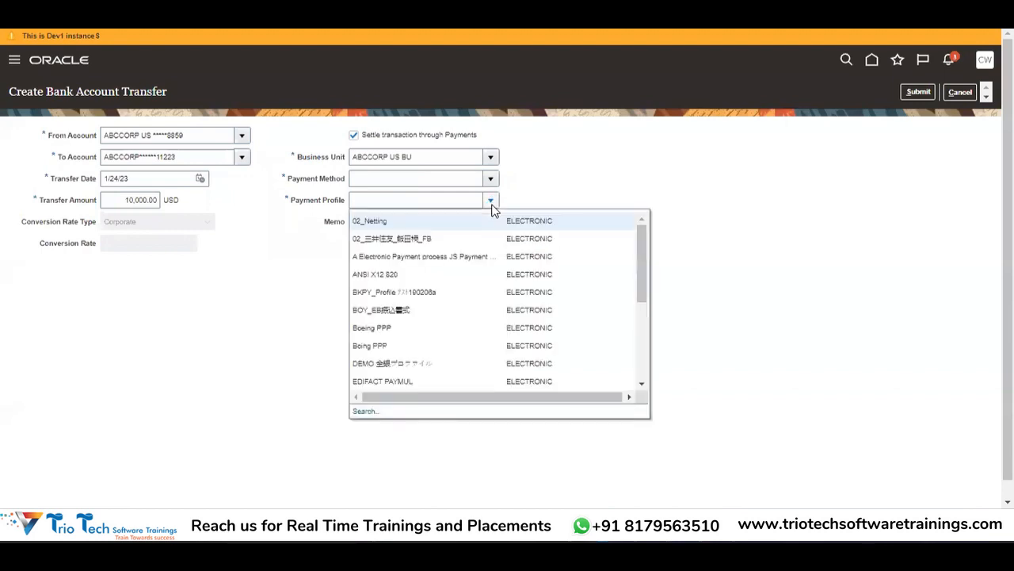
click(591, 166)
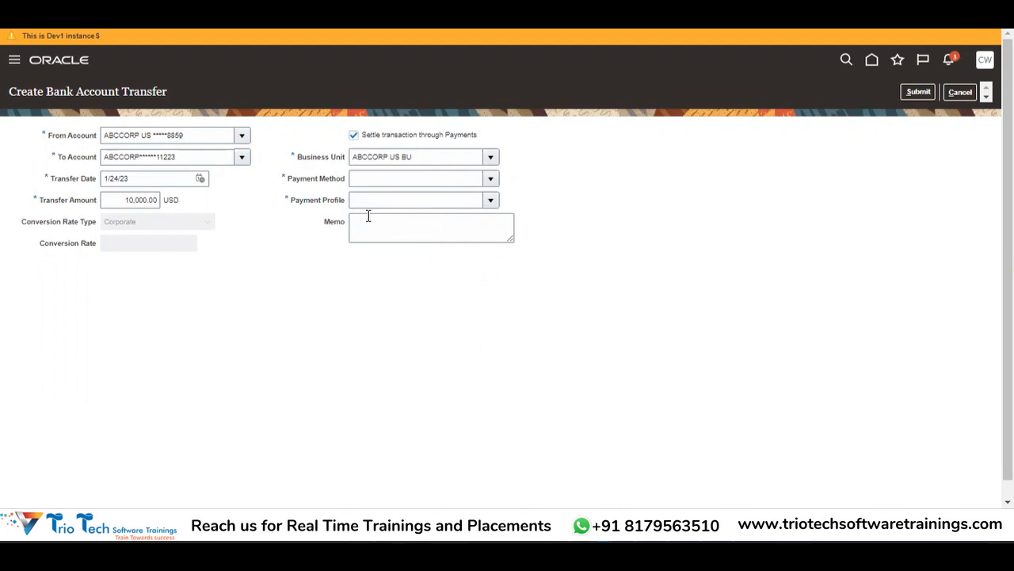
Step: Re-toggle Payments settlement, clear the Business Unit, and cancel the unfinished transfer
click(354, 136)
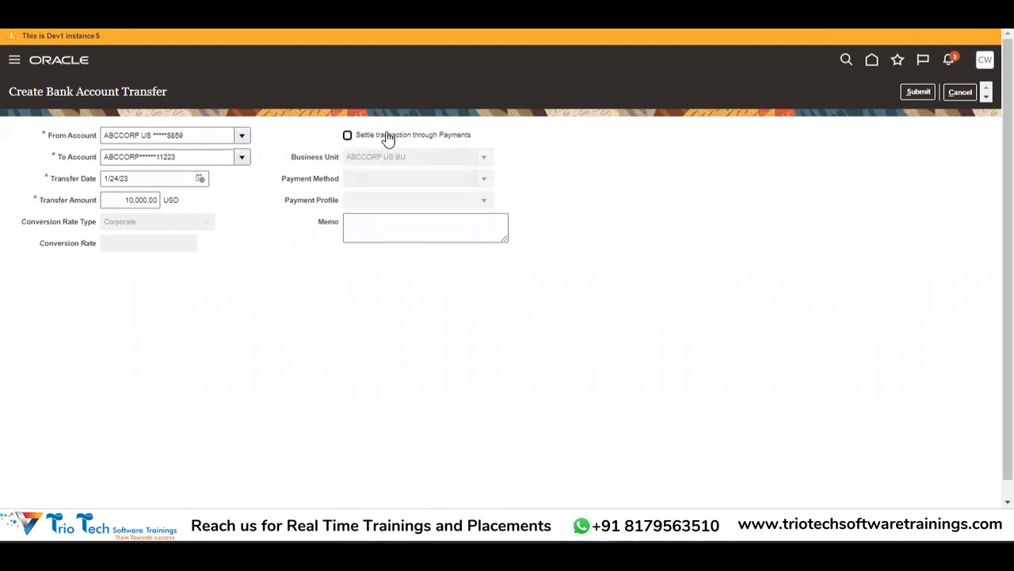
click(386, 137)
drag(420, 157, 339, 159)
key(BackSpace)
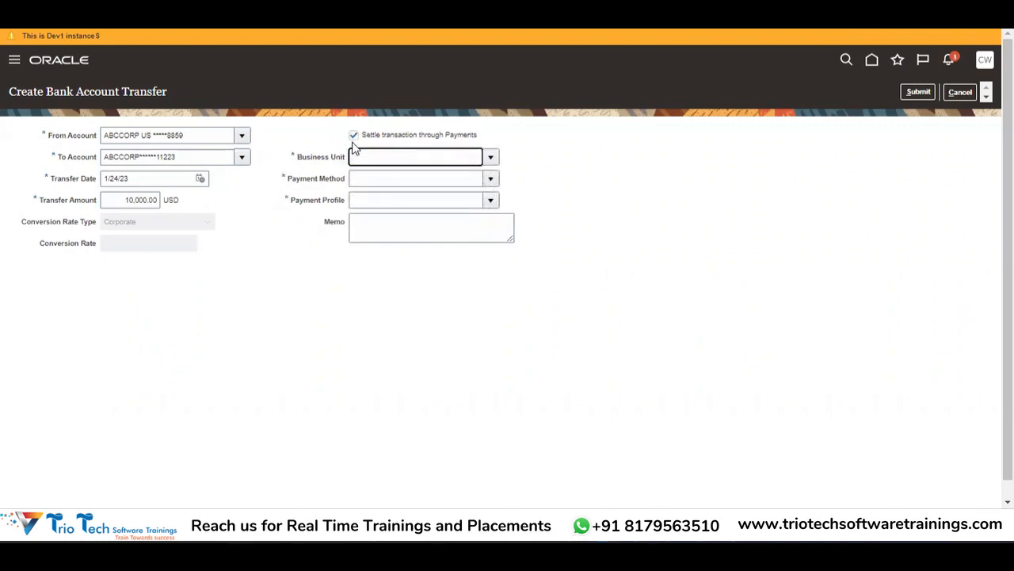
click(355, 139)
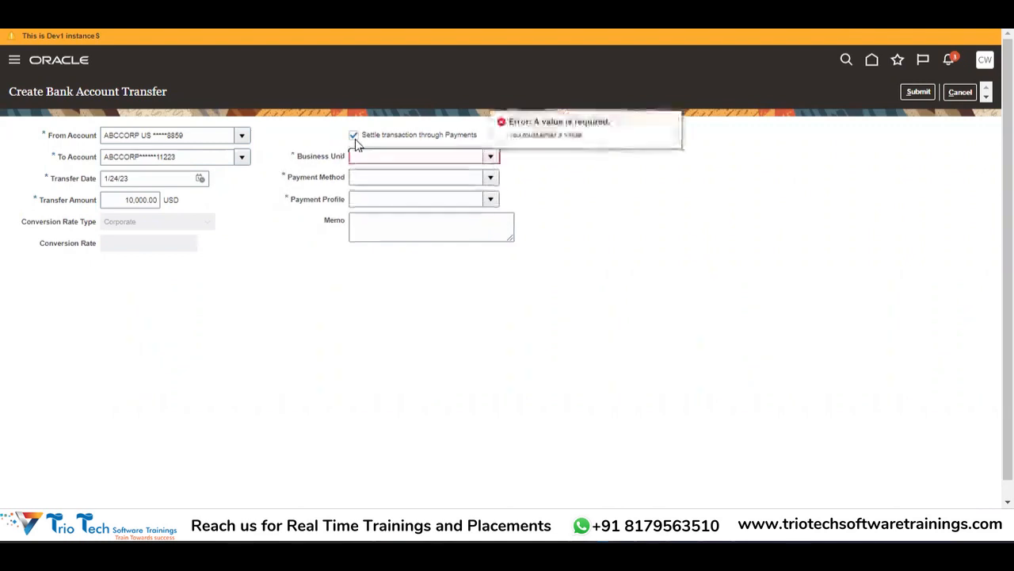
click(491, 158)
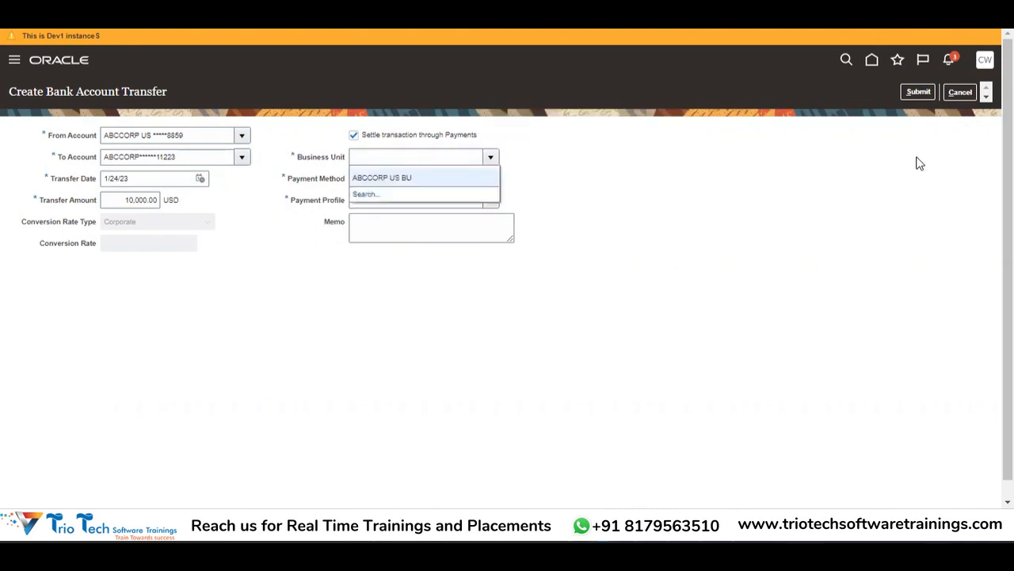
click(955, 99)
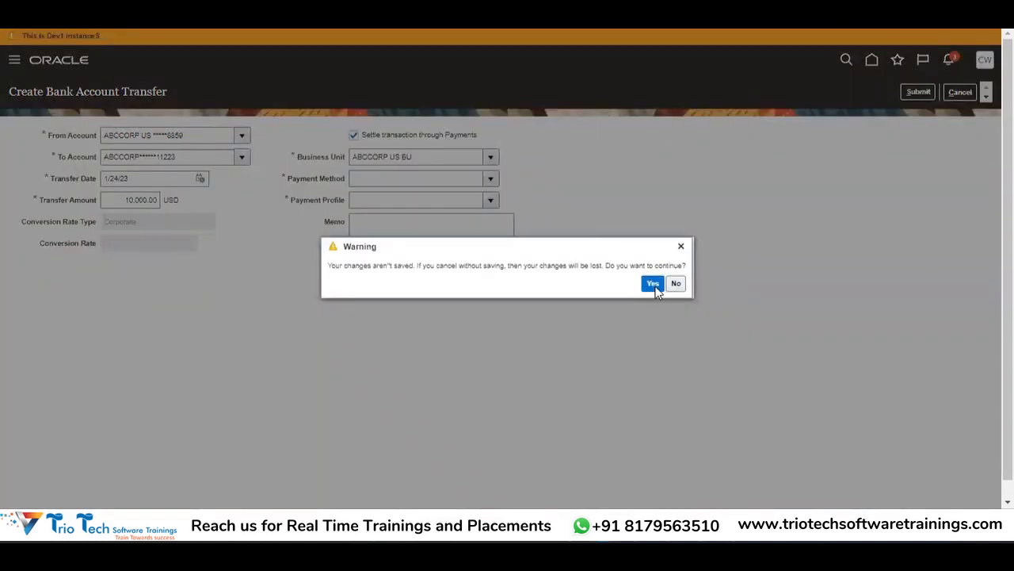
Step: Discard the unsaved transfer and open a fresh Create Bank Account Transfer form
click(654, 289)
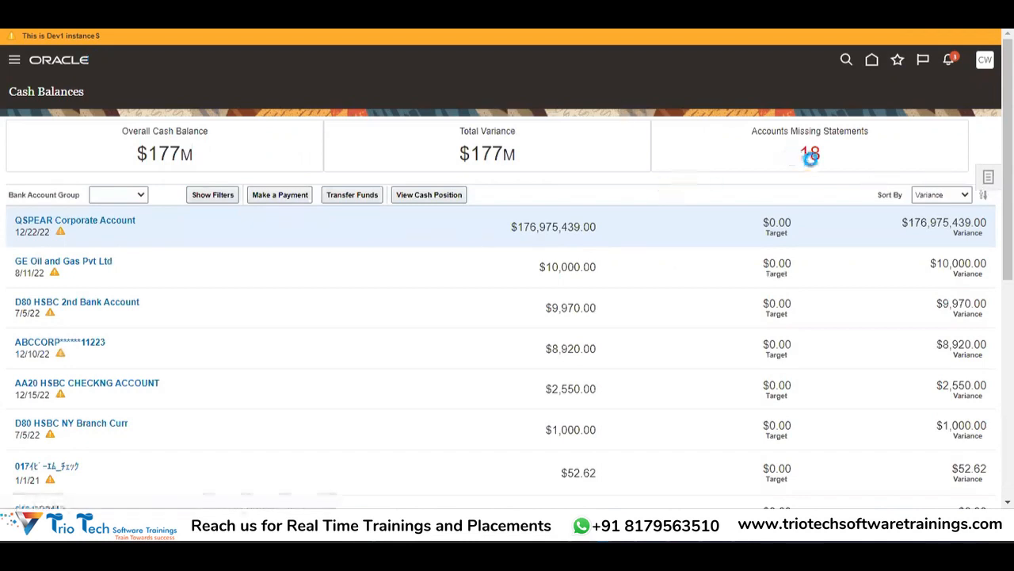
click(988, 176)
click(892, 103)
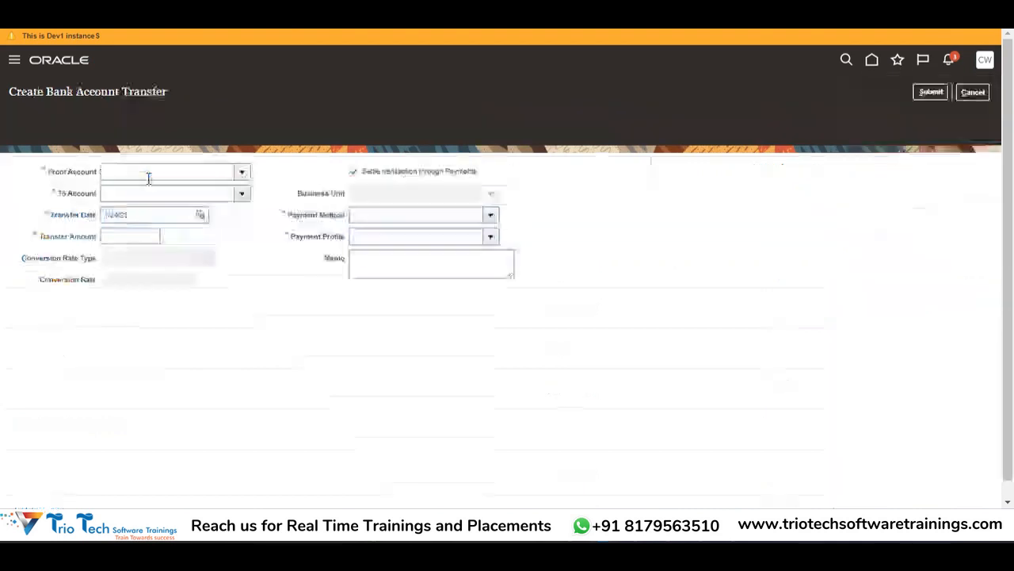
Step: Set From Account ABCCORP US, To Account the other ABCCORP account, and amount 10000
click(241, 141)
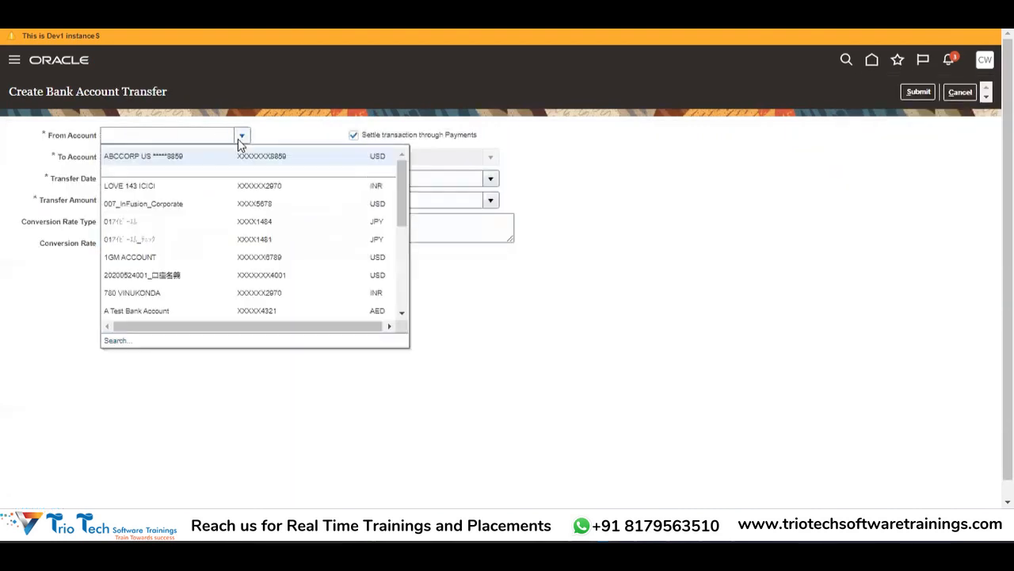
click(214, 156)
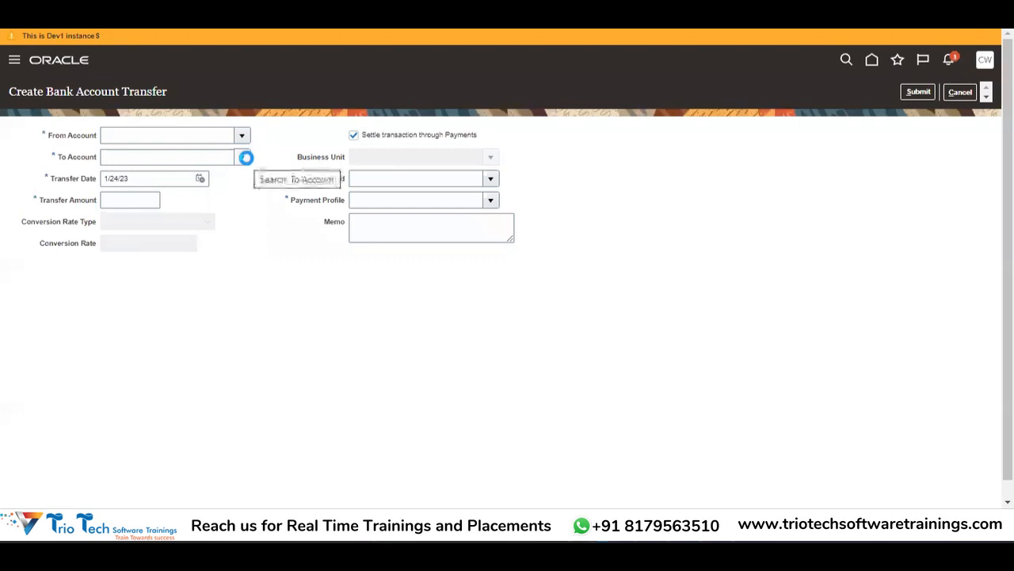
click(247, 161)
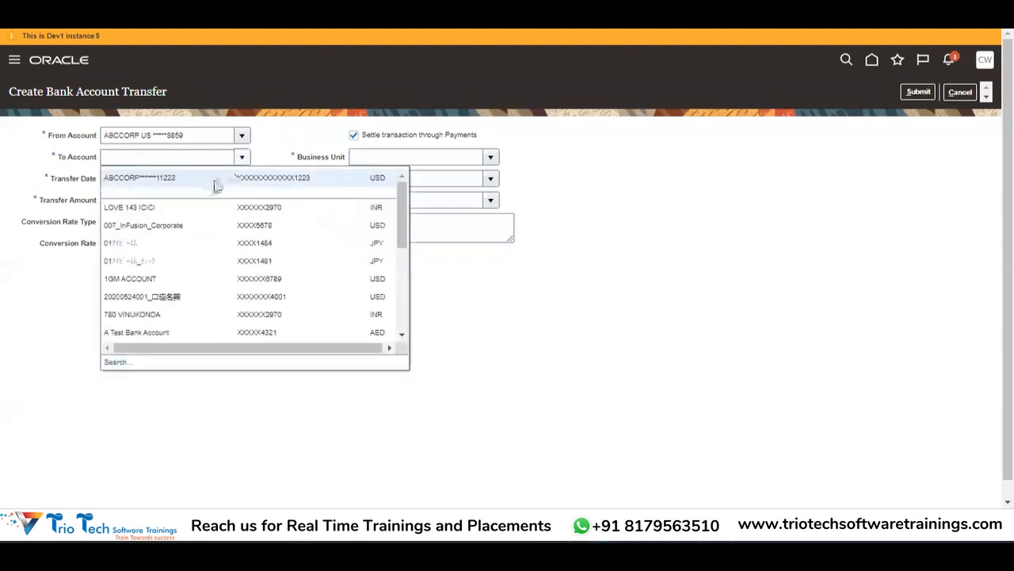
click(215, 184)
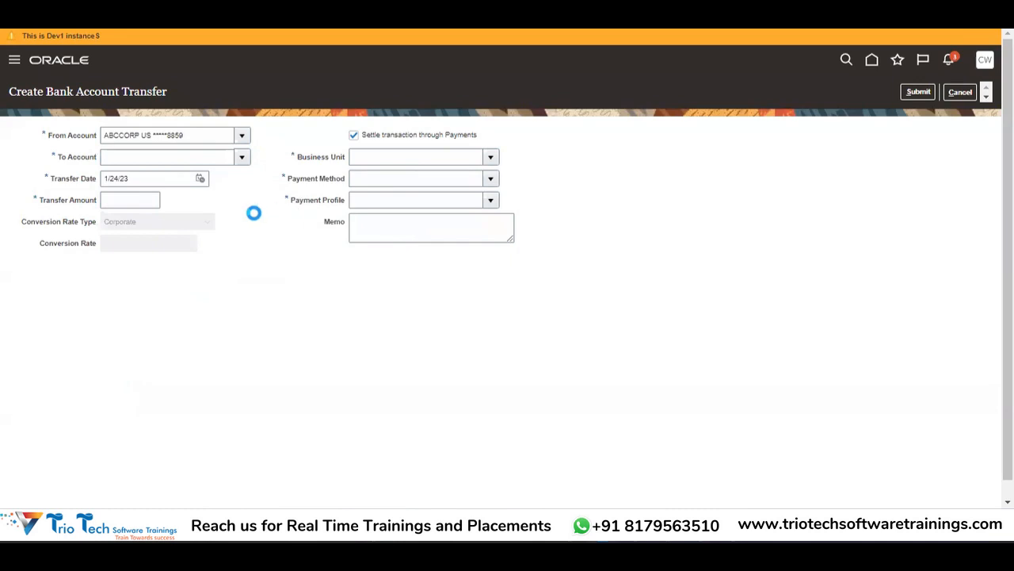
click(143, 199)
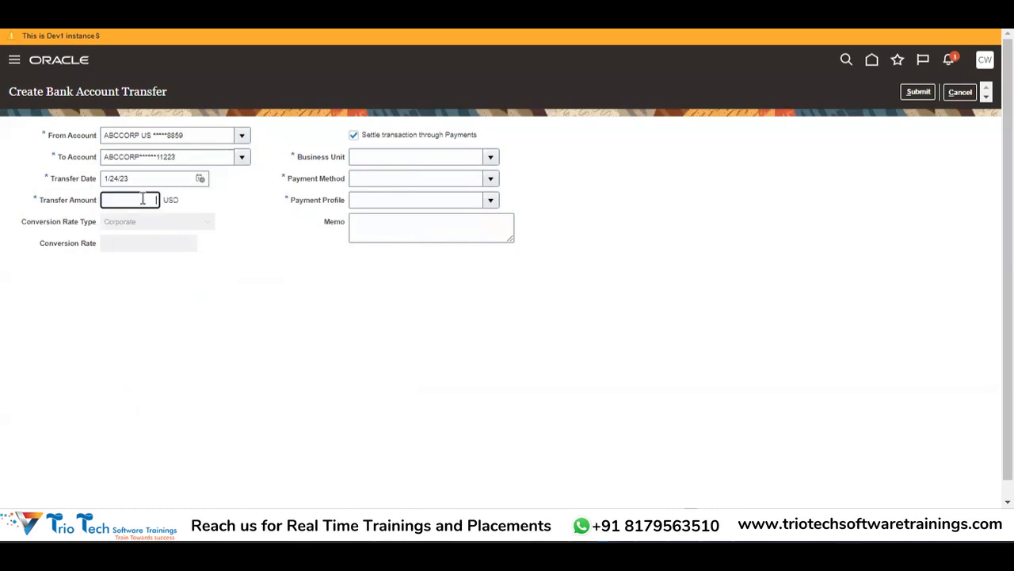
text(10000)
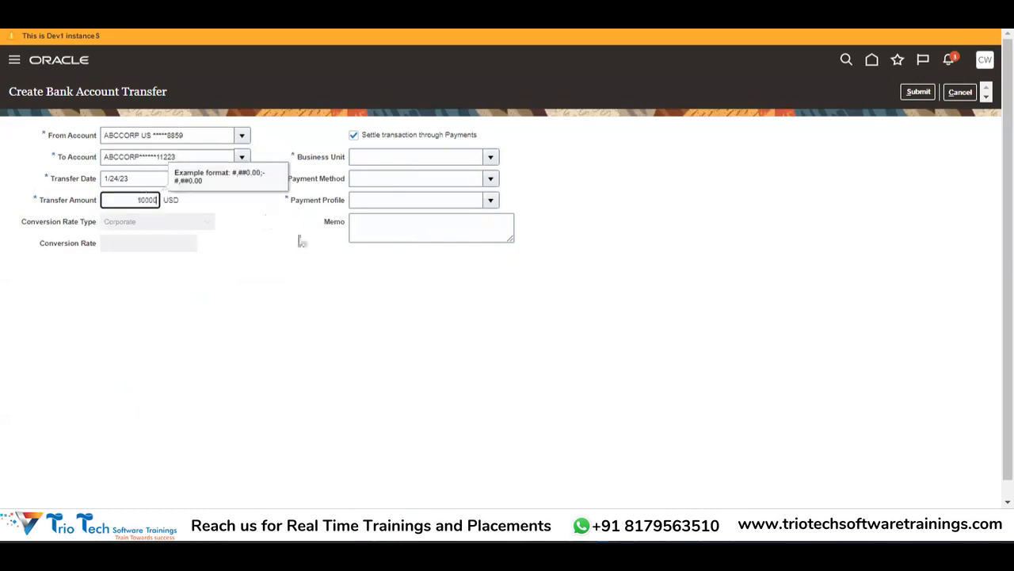
click(301, 238)
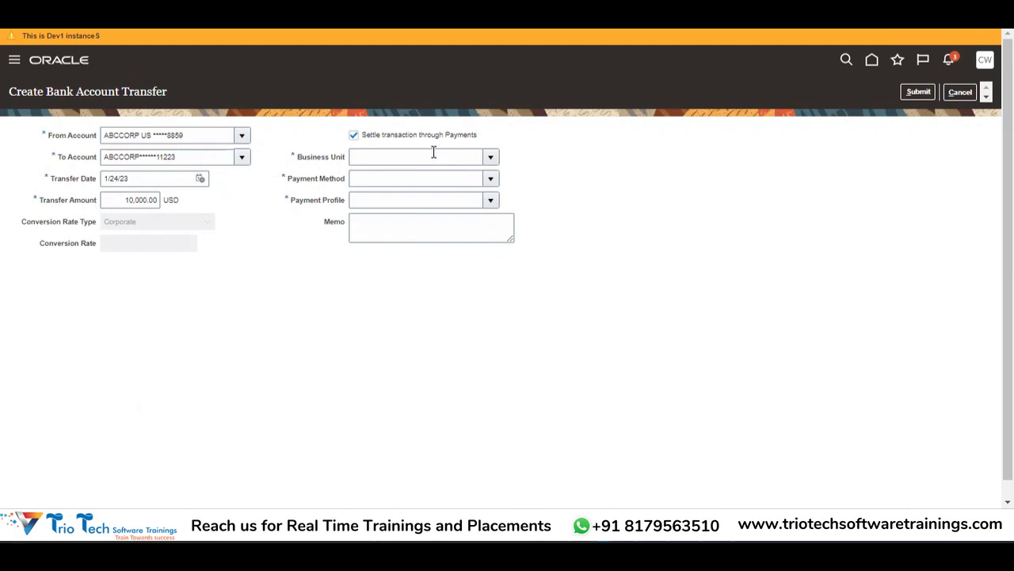
Step: Turn off Payments settlement and confirm submitting the 10,000.00 USD transfer
click(354, 135)
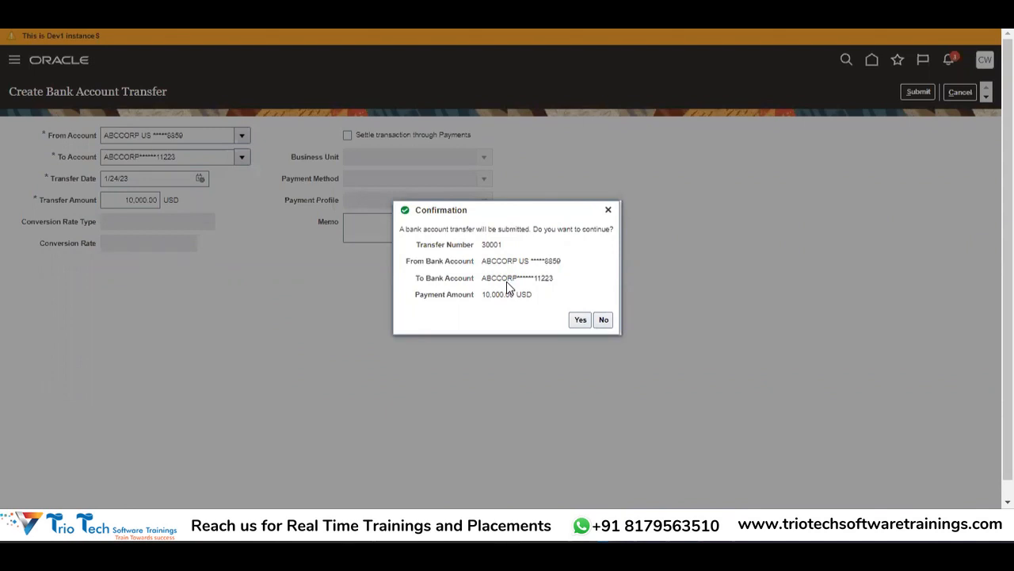
click(579, 321)
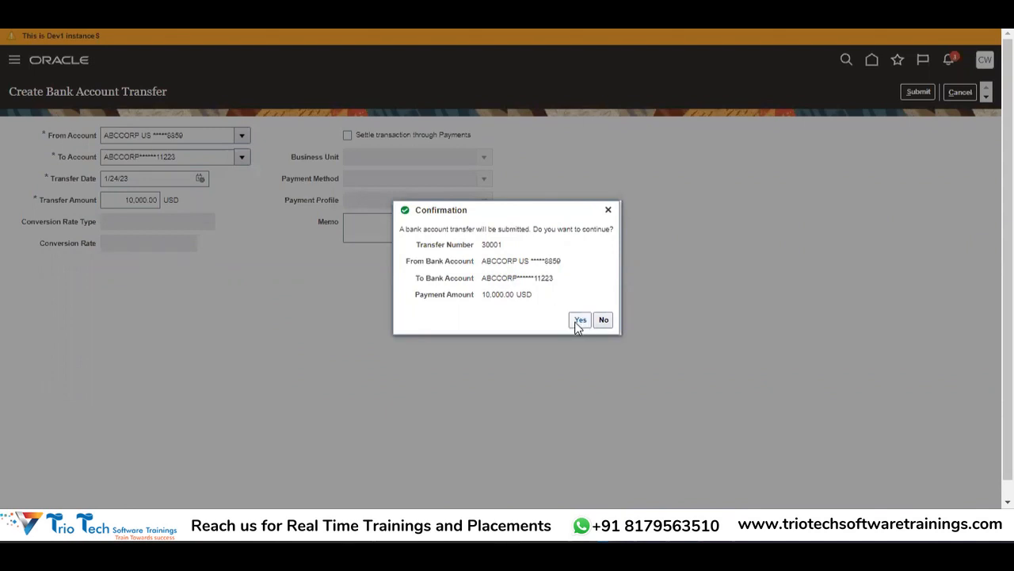
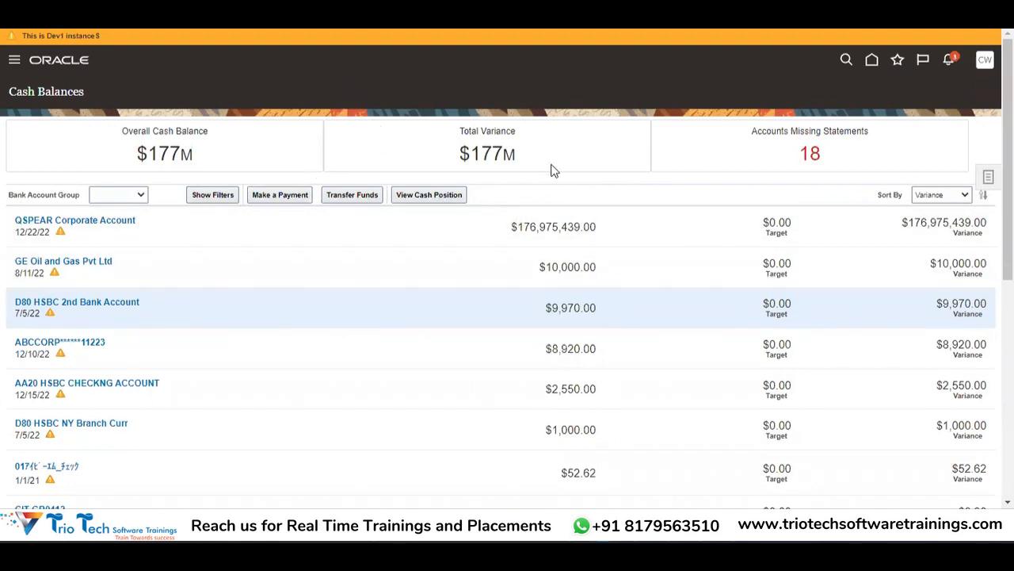
Step: Switch back to the Cash Balances window and show its Tasks panel
key(alt+Tab)
key(alt+Tab)
key(alt+Tab)
key(alt+shift+Tab)
key(alt+shift+Tab)
key(alt+shift+Tab)
key(alt+Tab)
click(989, 179)
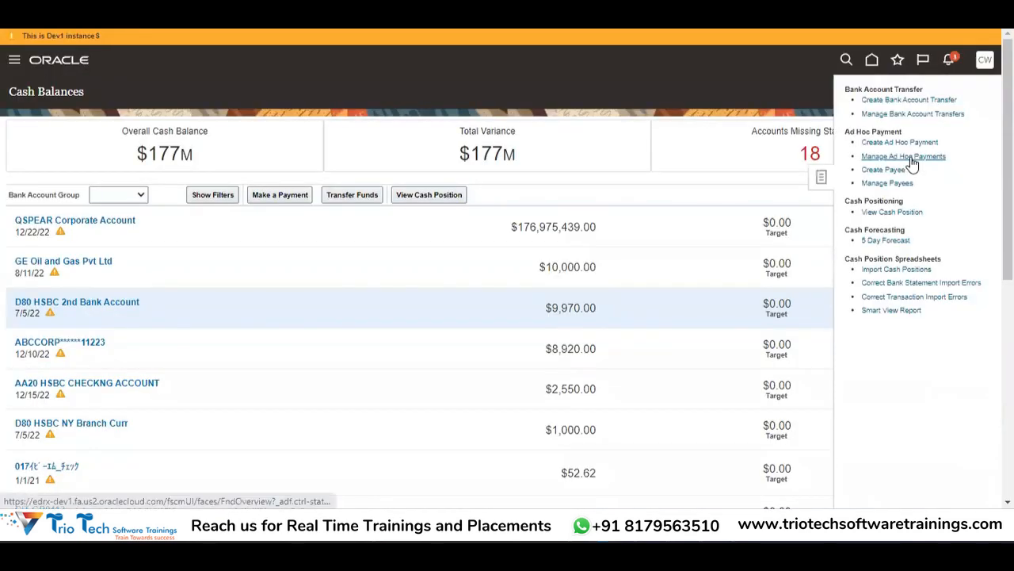
Step: In Manage Bank Account Transfers, select transfer 27001 and open its payment file 258011
click(869, 115)
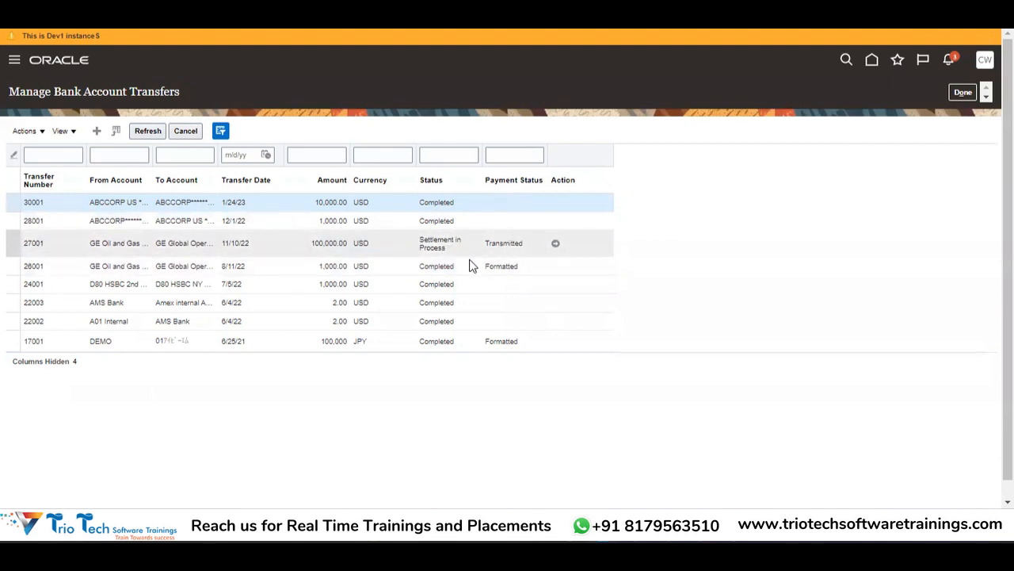
click(554, 244)
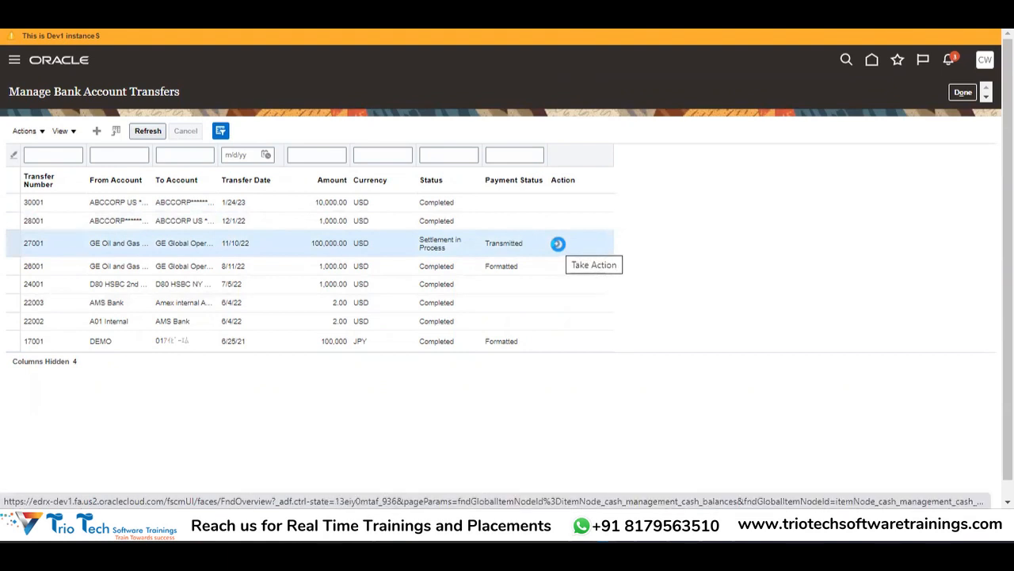
click(558, 244)
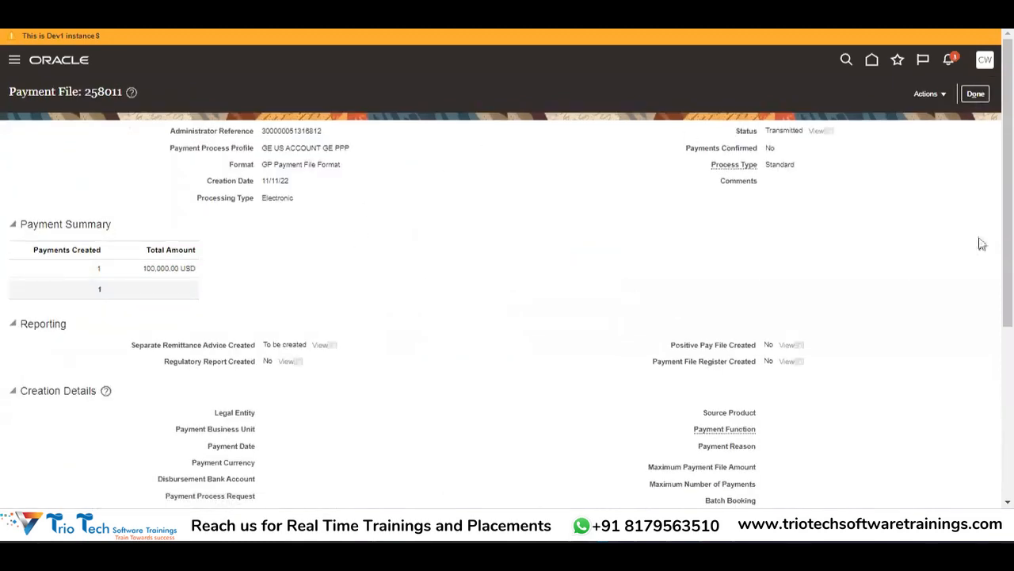
scroll(1008, 237, down, 3)
scroll(507, 286, down, 1)
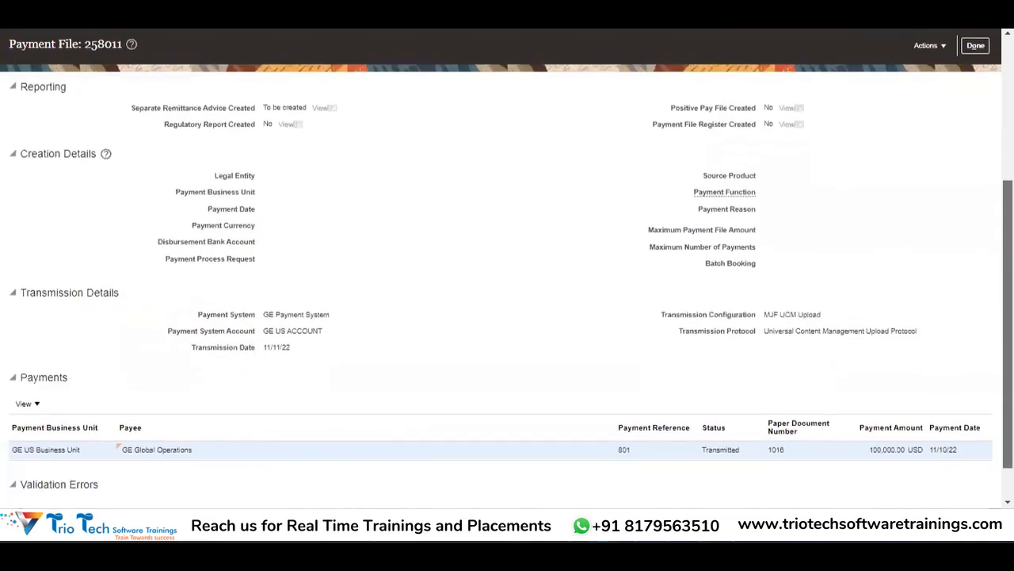
scroll(507, 285, up, 4)
scroll(507, 285, down, 4)
scroll(508, 285, up, 3)
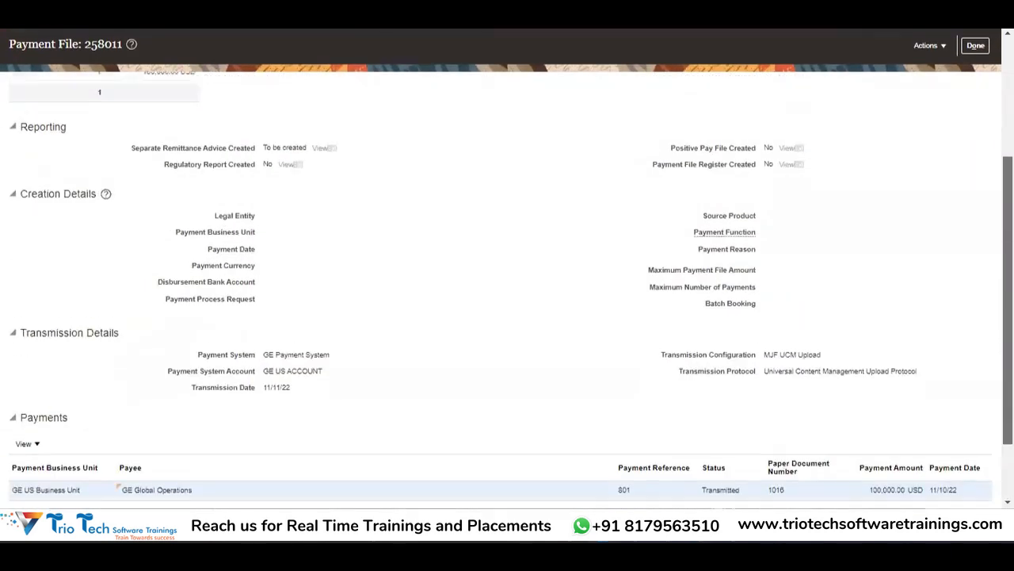
scroll(507, 285, up, 1)
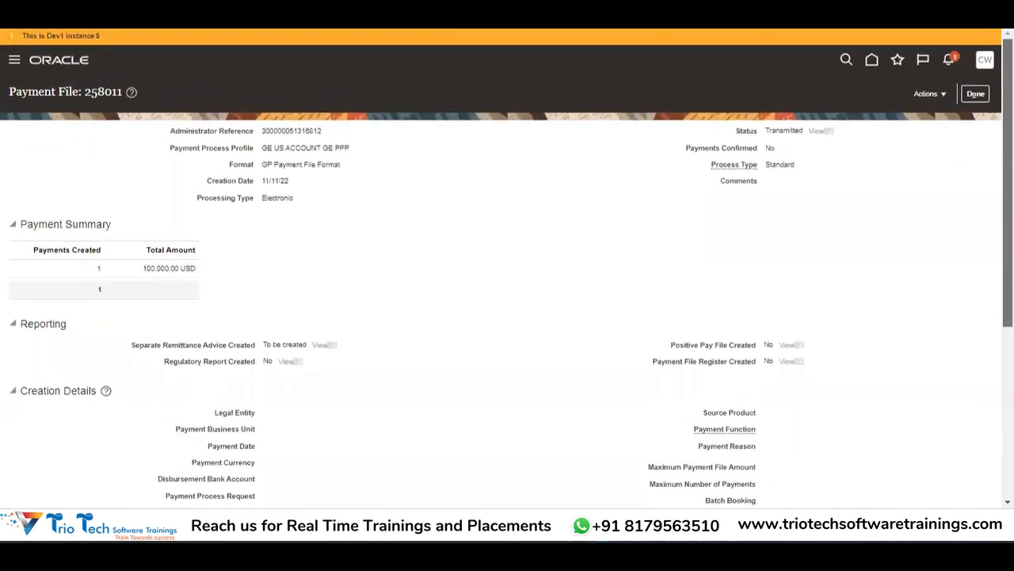
click(931, 93)
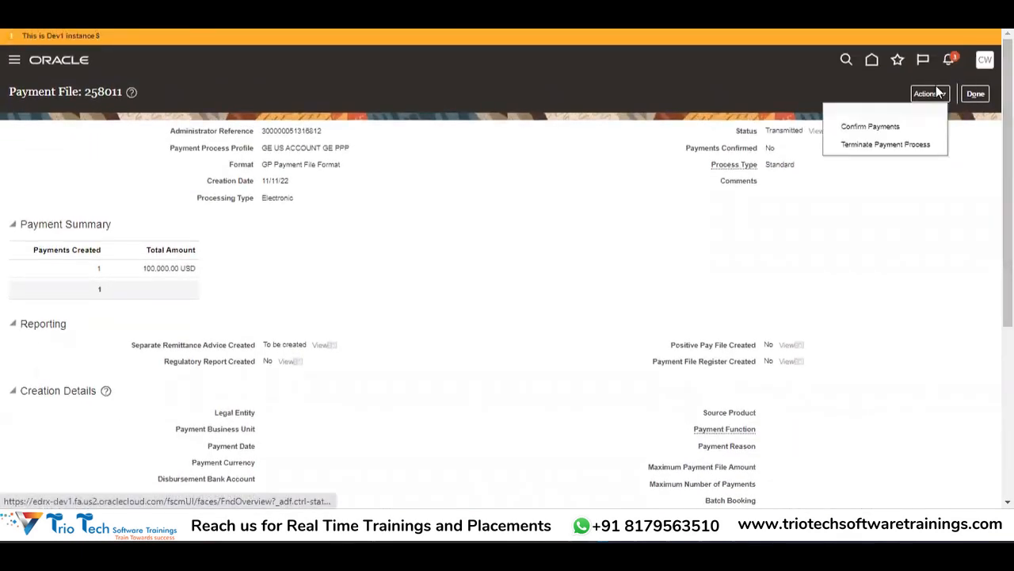
click(909, 195)
click(933, 94)
click(975, 96)
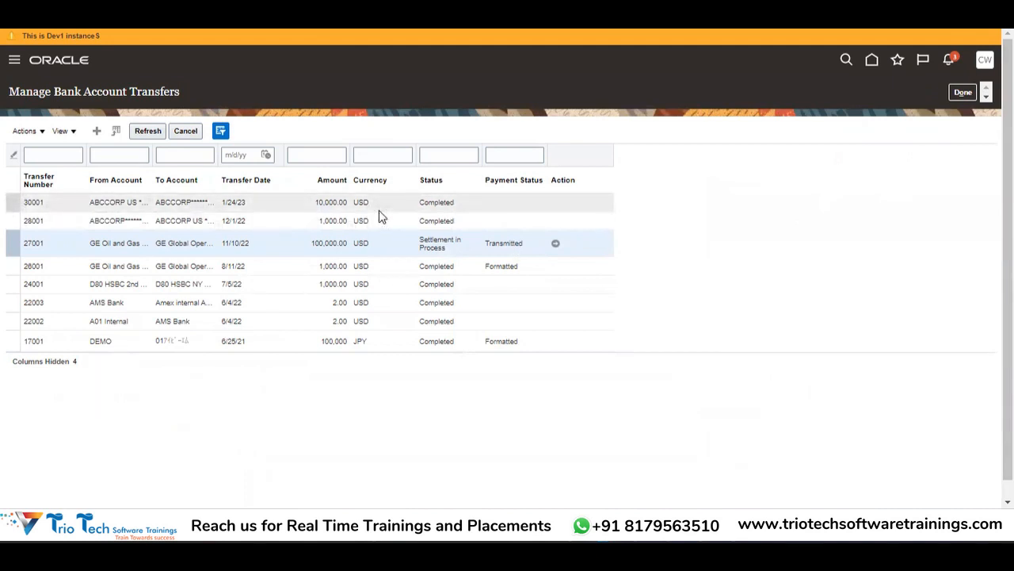
Step: Select transfer 30001, then close the transfers list and return to Cash Balances
click(454, 208)
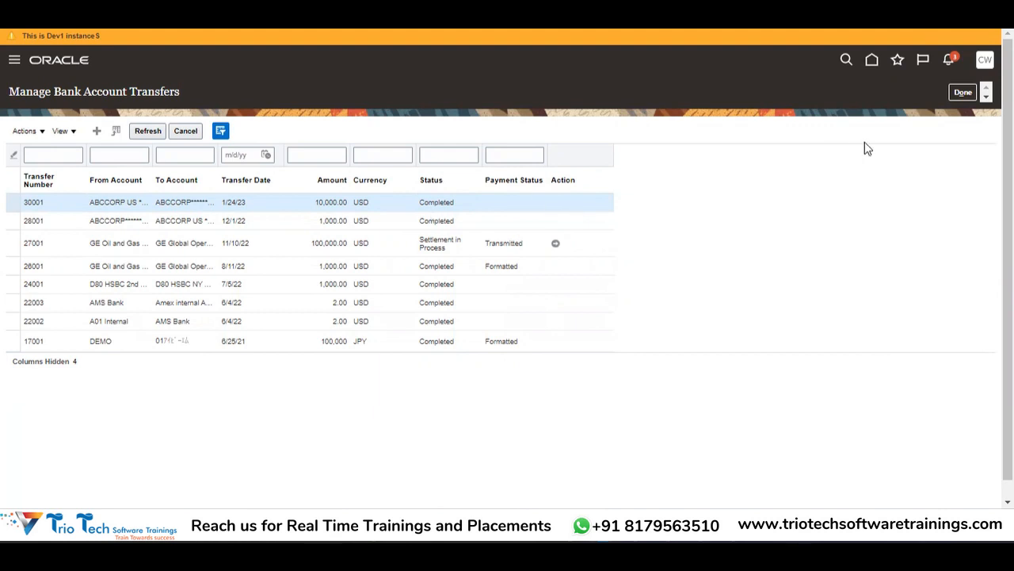
click(964, 94)
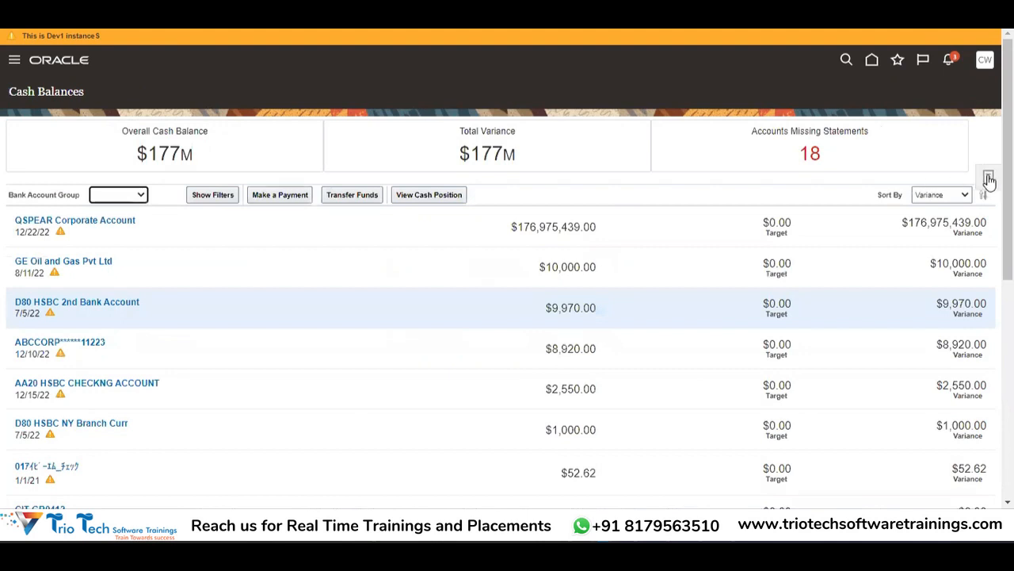
Step: Go through the Navigator to Cash Management > Cash Balances, then go to the Home page
click(989, 179)
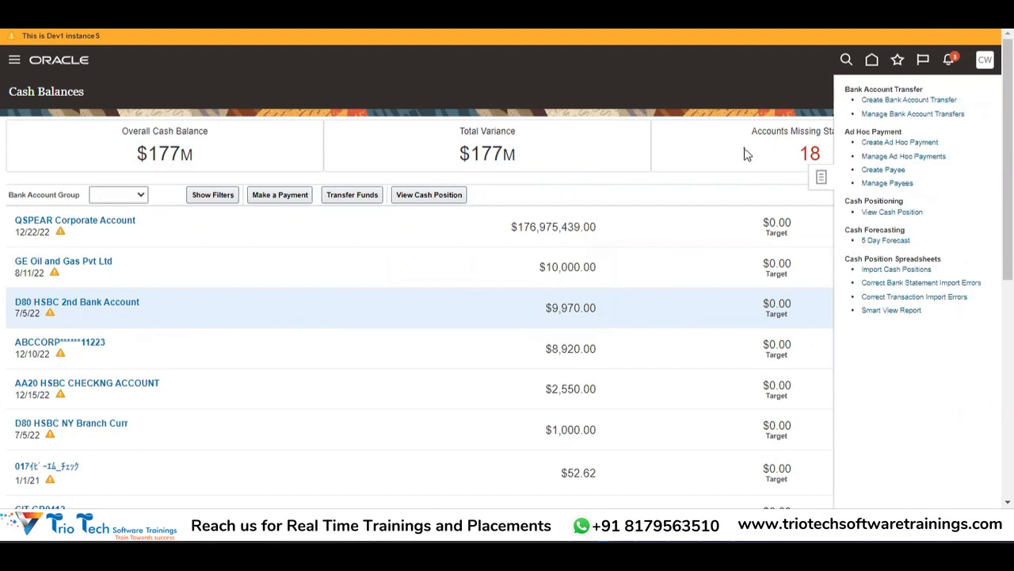
click(12, 61)
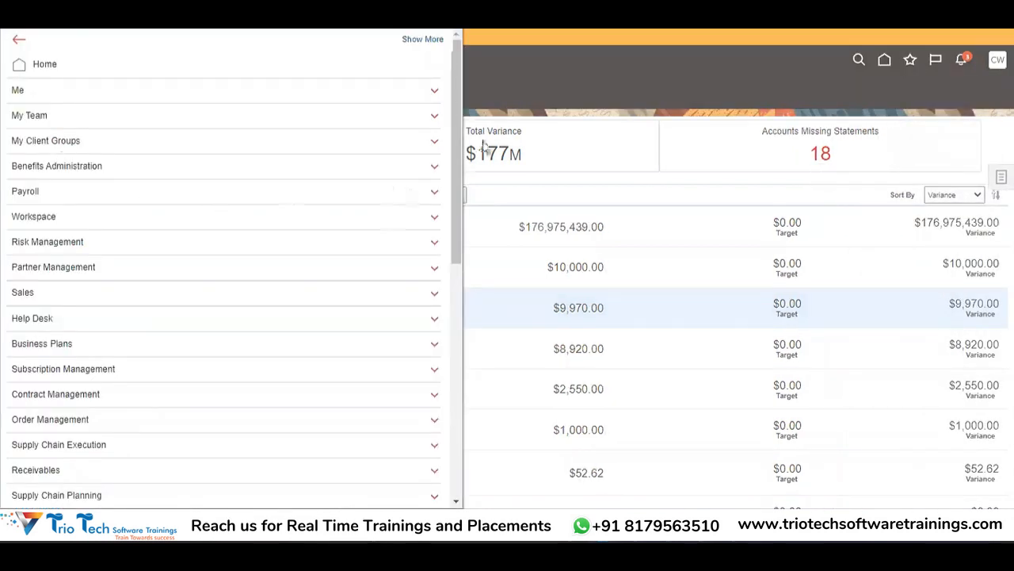
drag(453, 179, 438, 420)
click(59, 163)
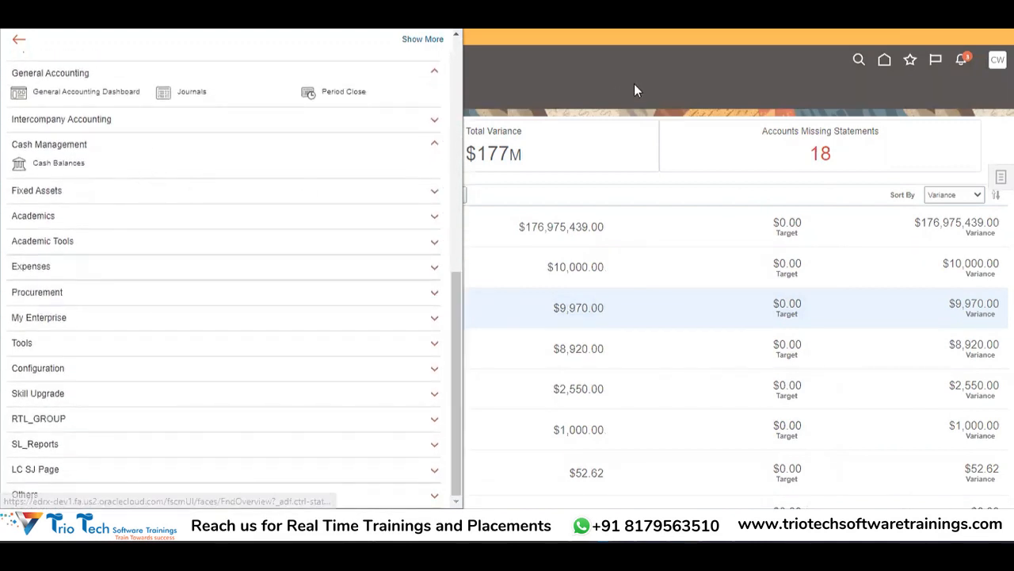
click(876, 68)
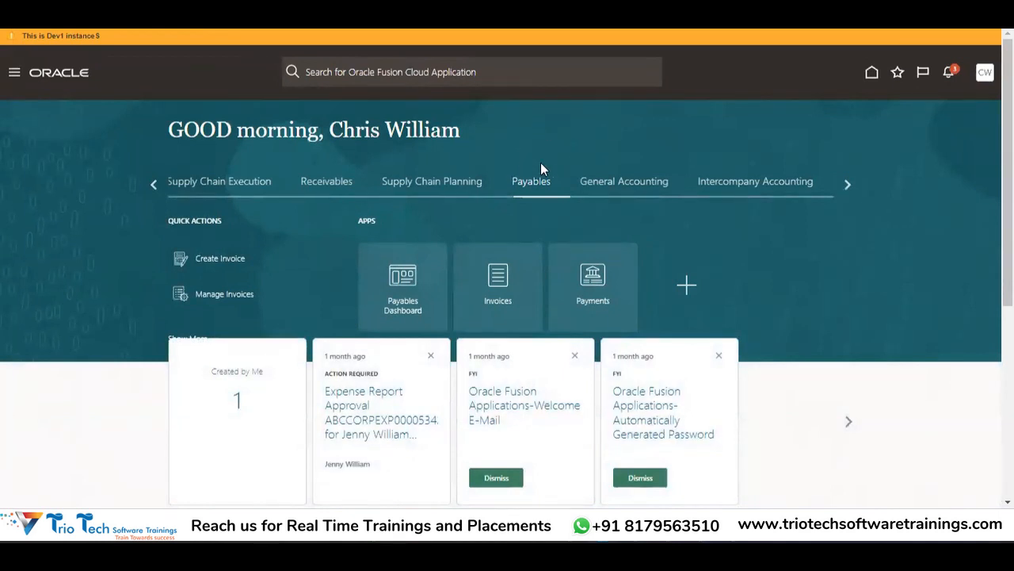
click(846, 184)
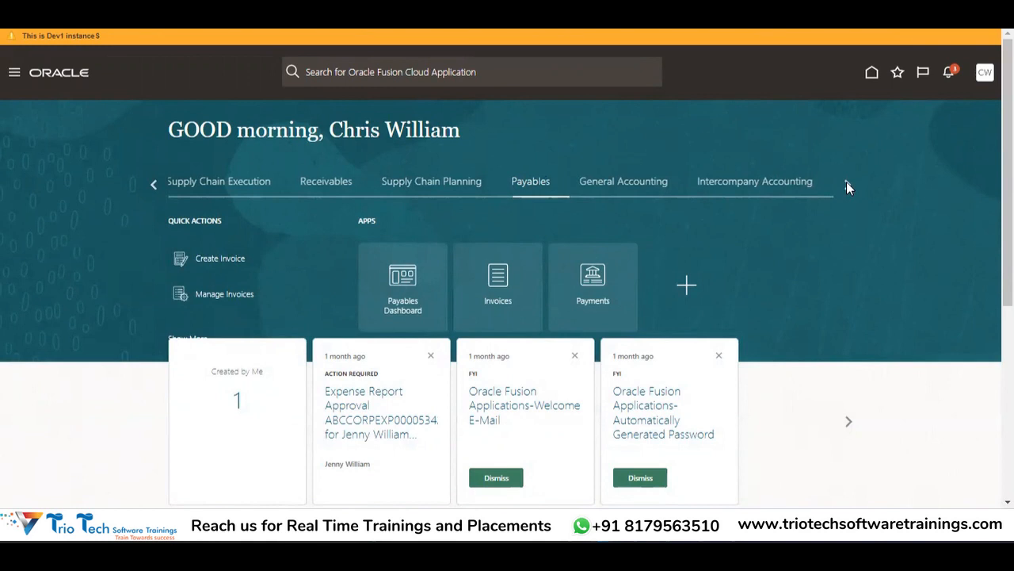
click(847, 184)
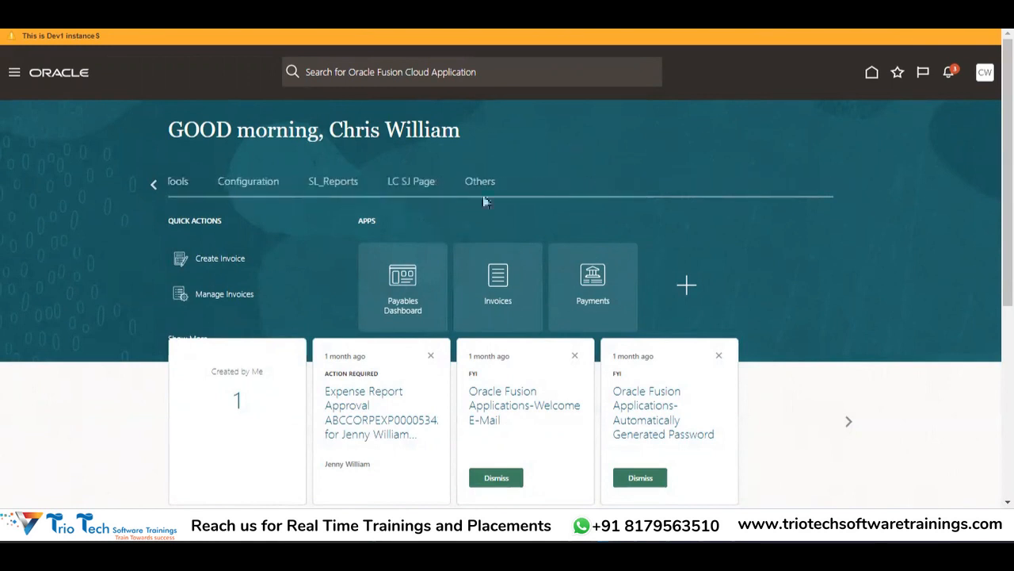
click(153, 183)
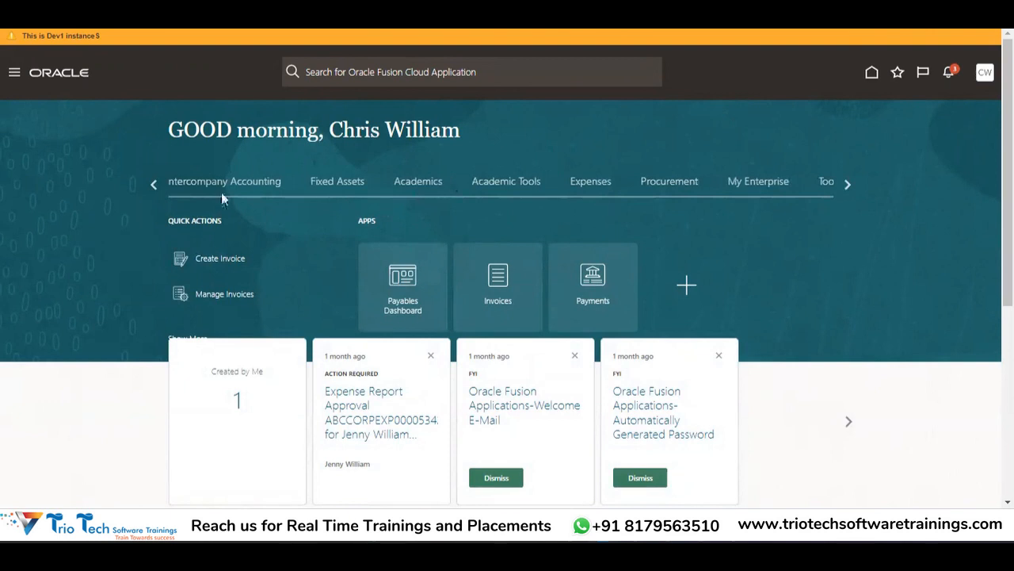
click(154, 184)
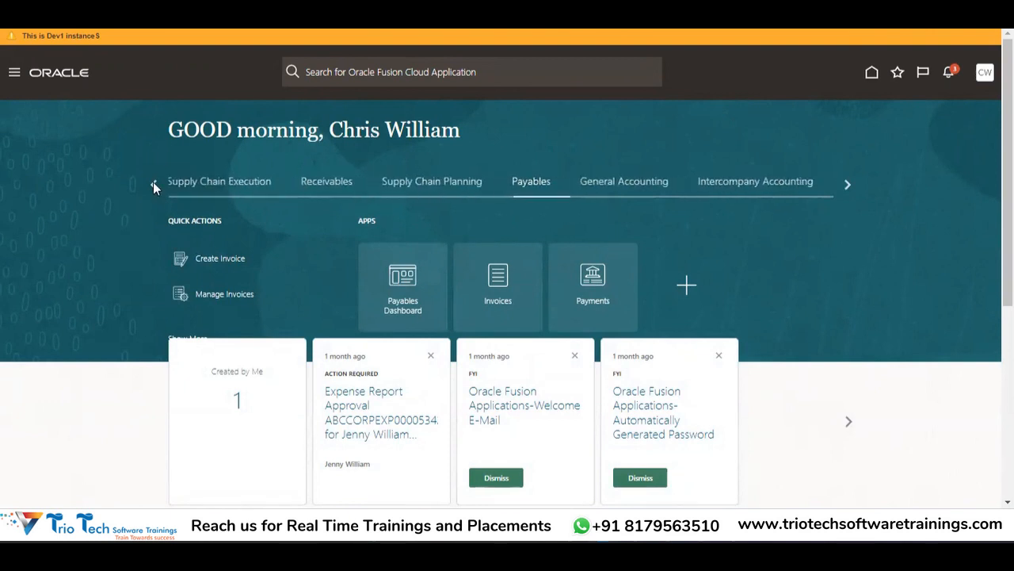
click(153, 183)
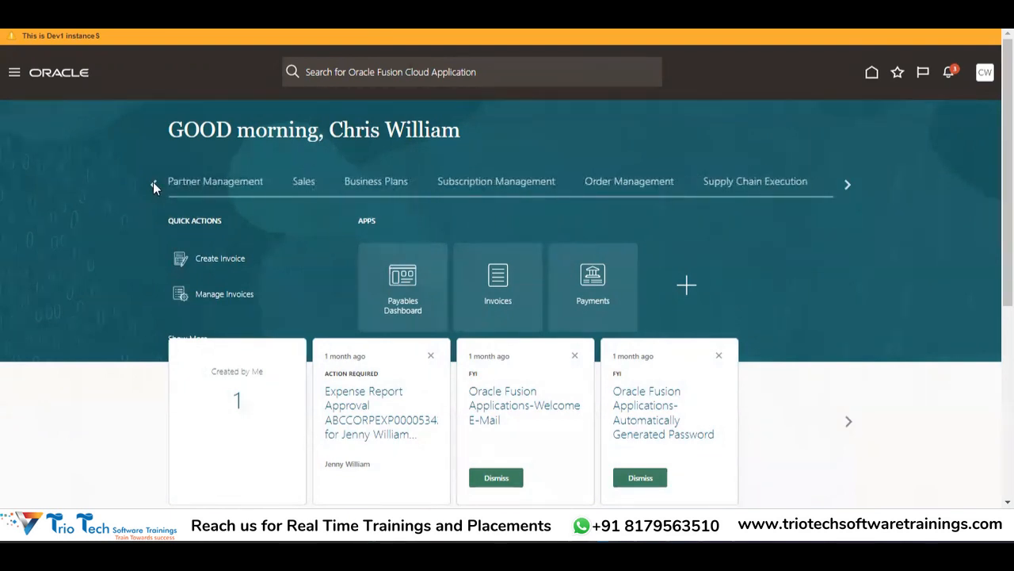
click(154, 184)
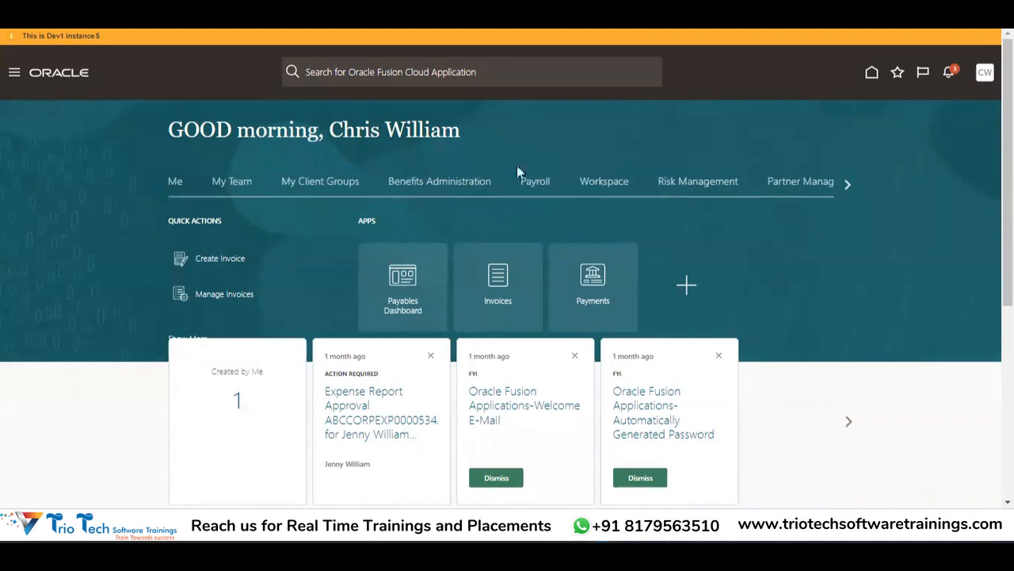
click(846, 185)
click(847, 185)
click(846, 185)
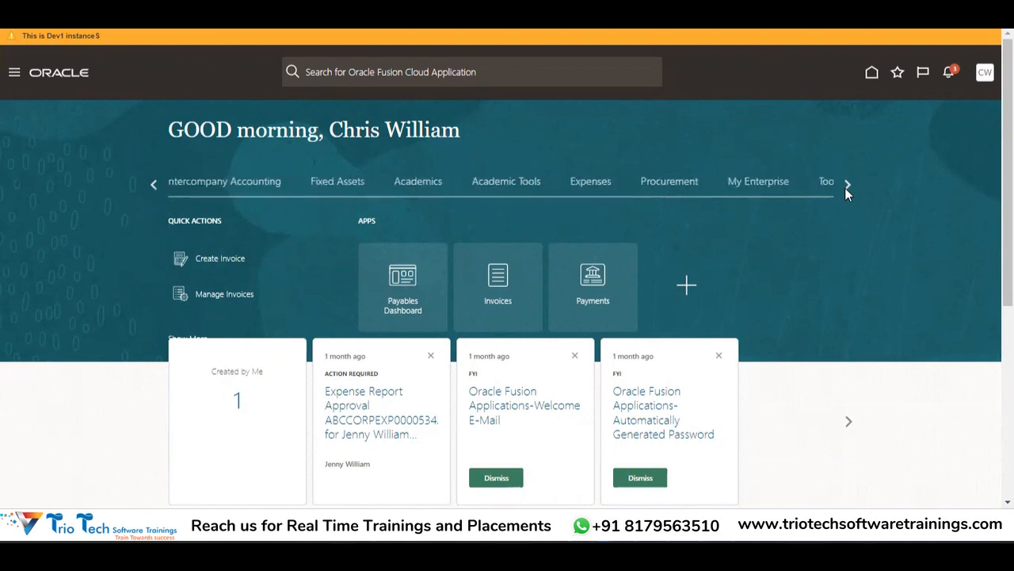
click(846, 185)
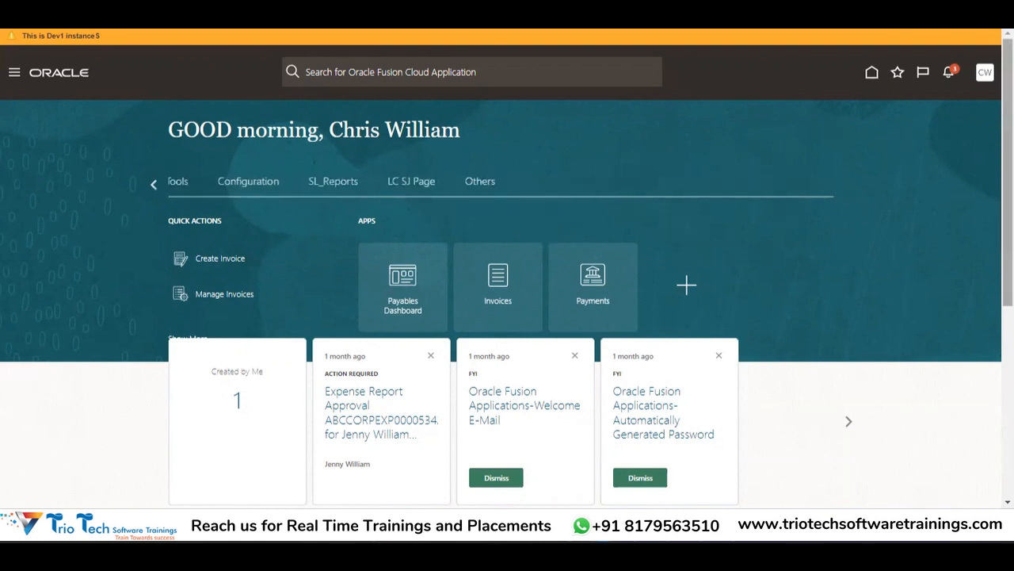
click(984, 78)
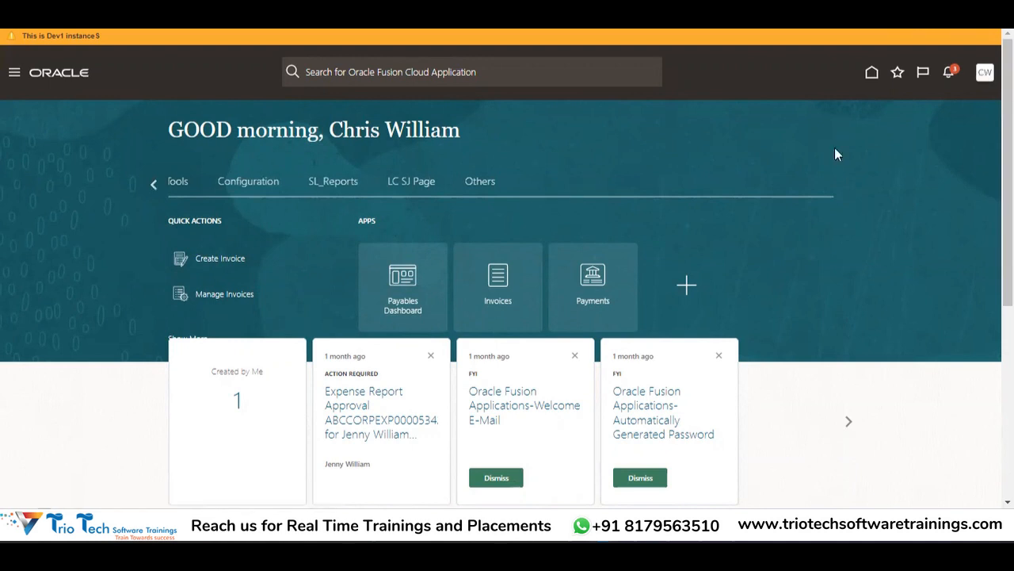
click(780, 252)
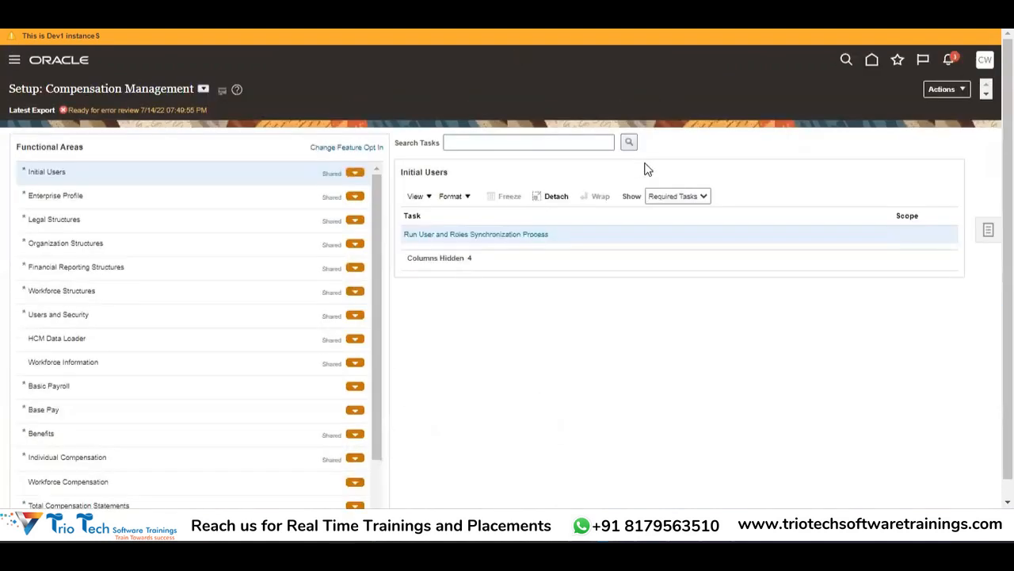
Step: Switch the setup offering to Financials and show All Tasks instead of Required Tasks
click(203, 89)
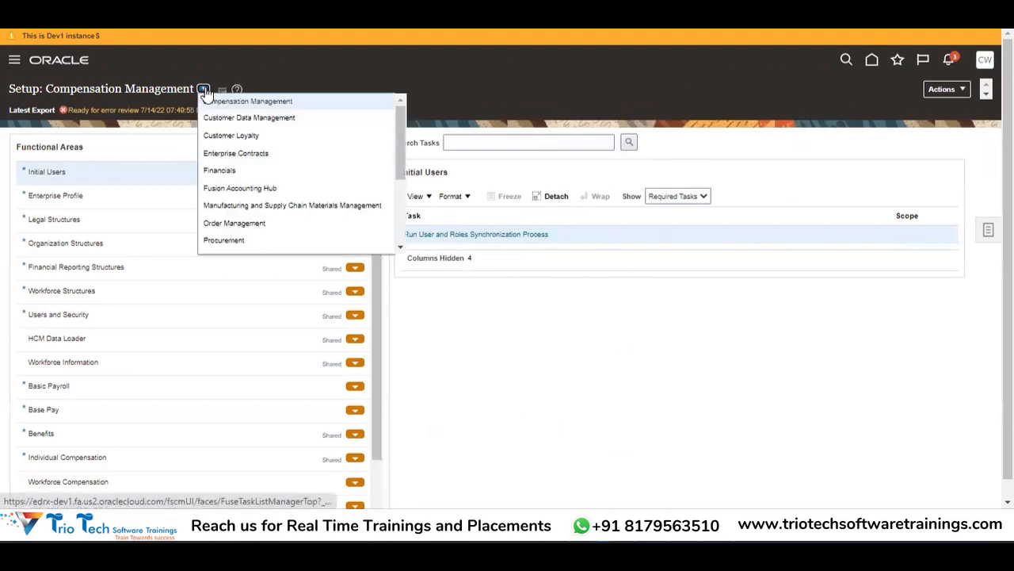
click(256, 171)
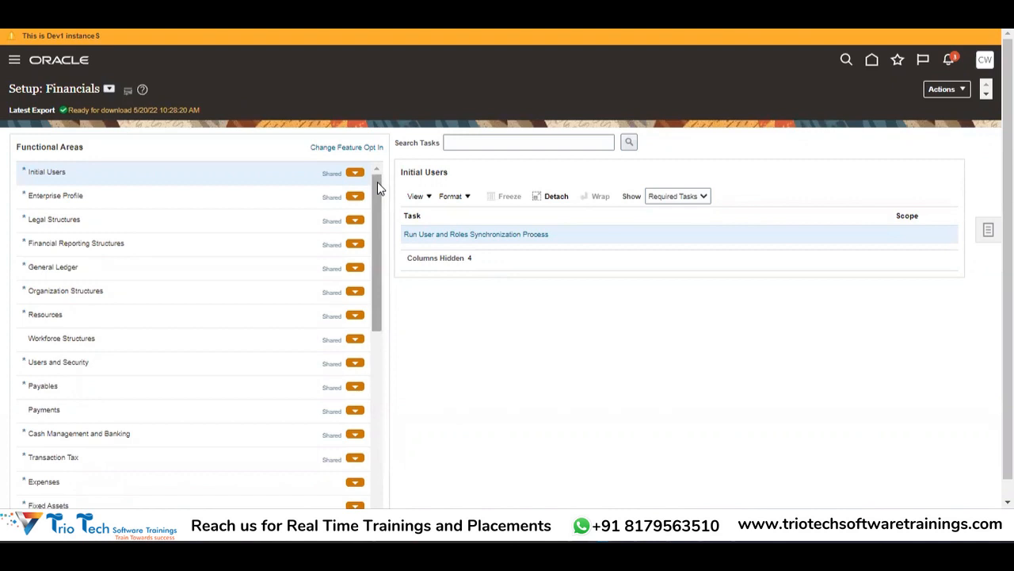
click(686, 197)
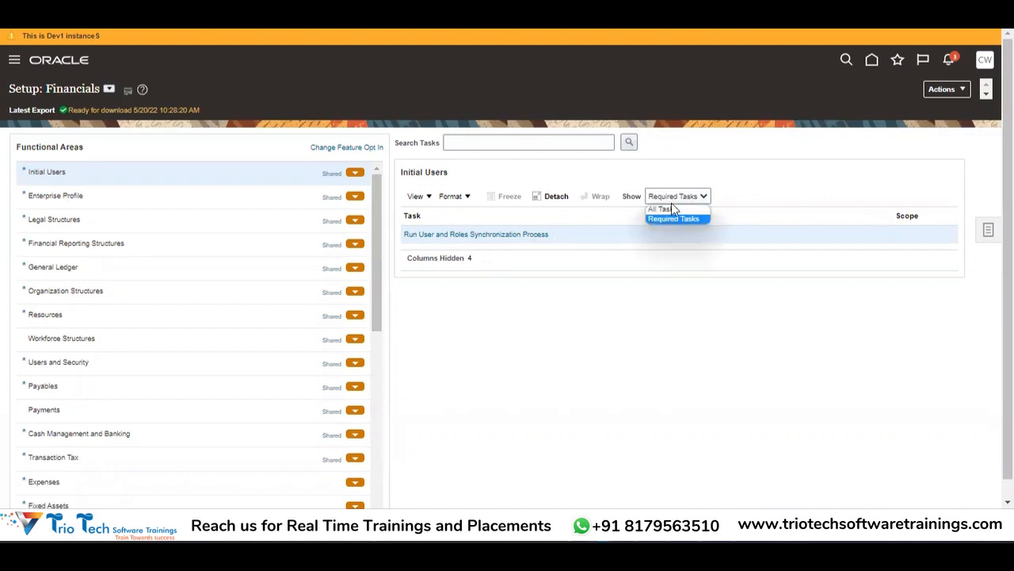
click(666, 208)
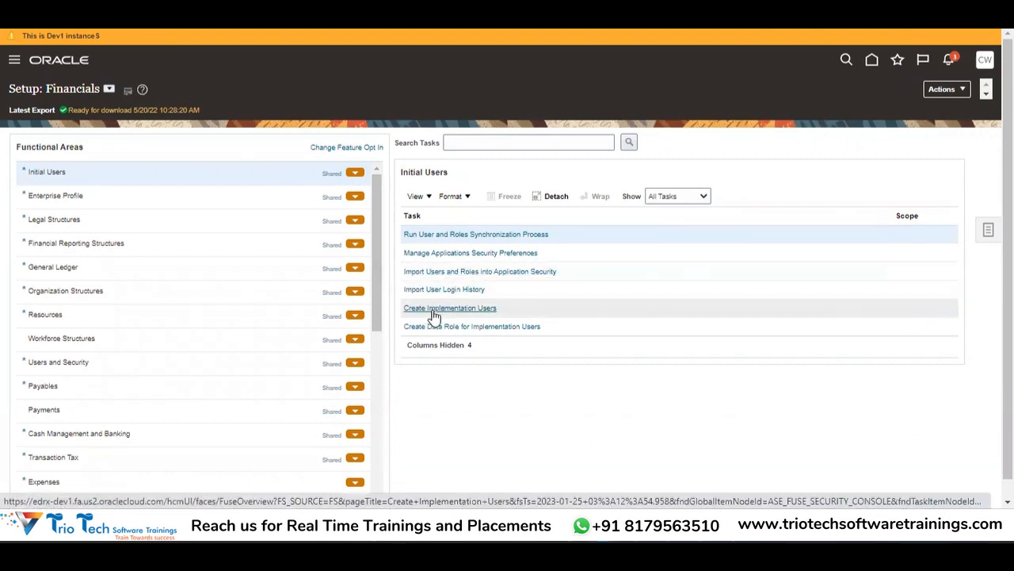
Step: From Create Implementation Users, open the searched user's account and start editing it
click(434, 314)
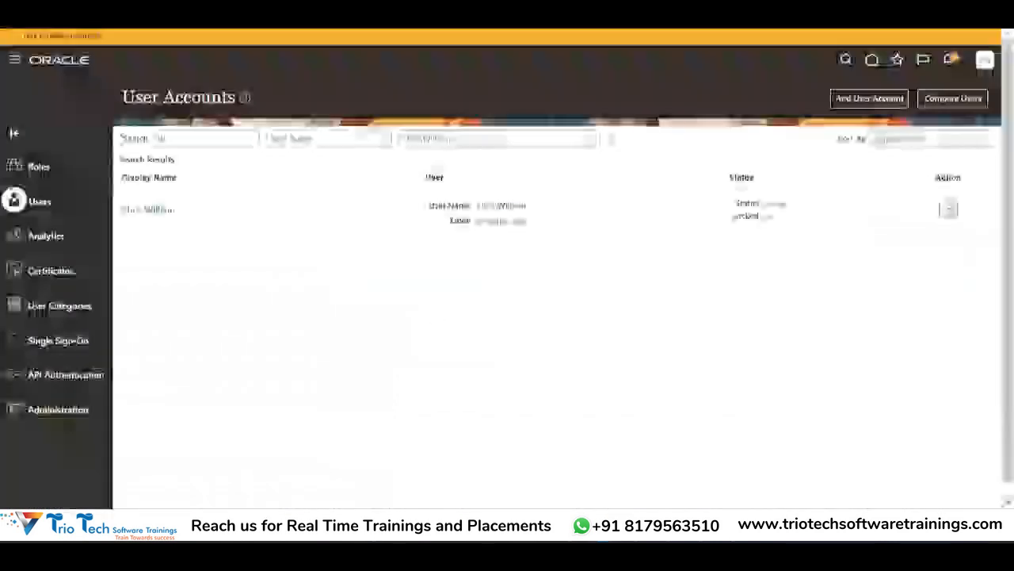
click(131, 211)
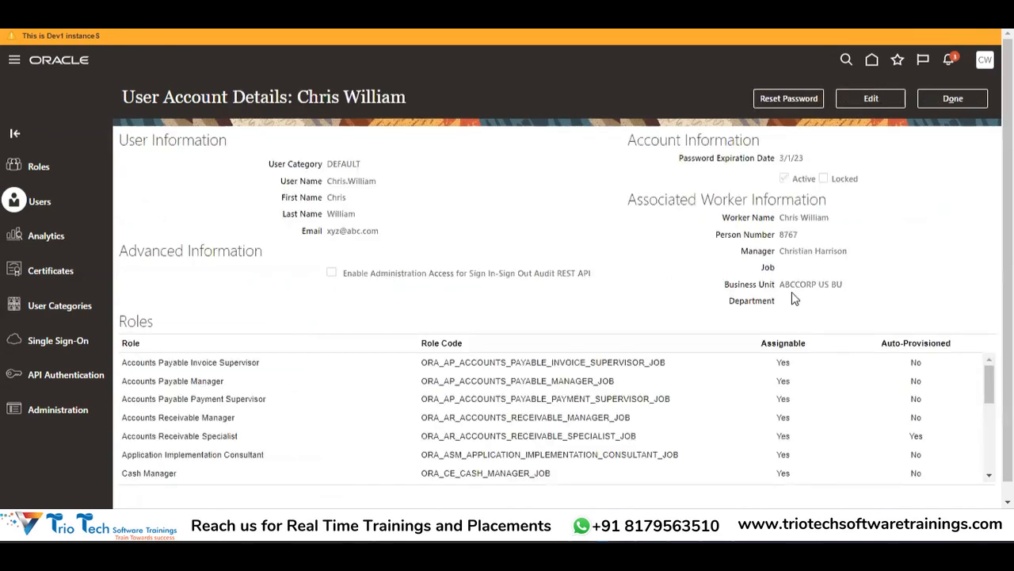
click(880, 105)
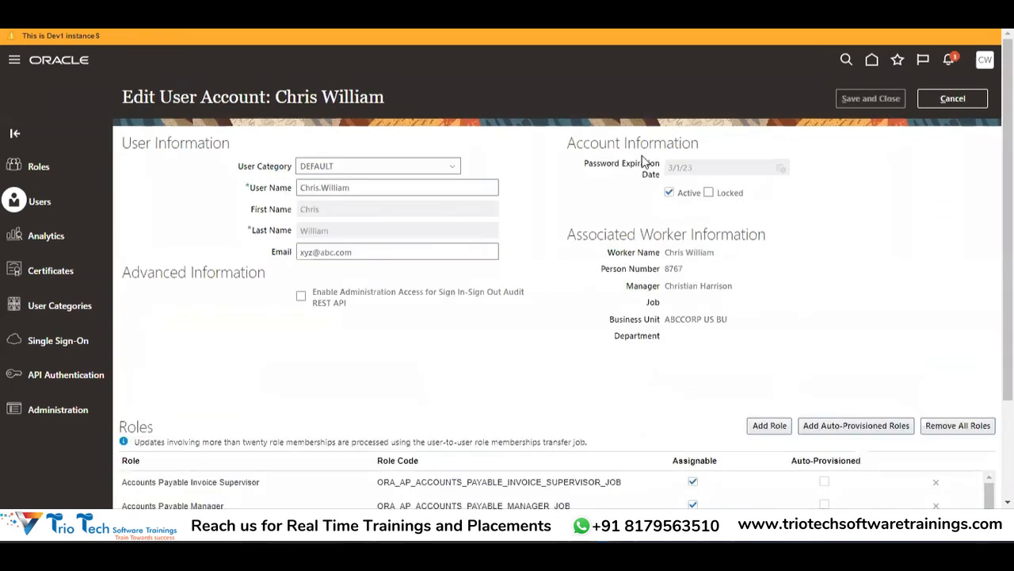
Step: Search roles for 'Cash' and add the Cashier role membership to the user
click(769, 427)
click(446, 151)
text(CE)
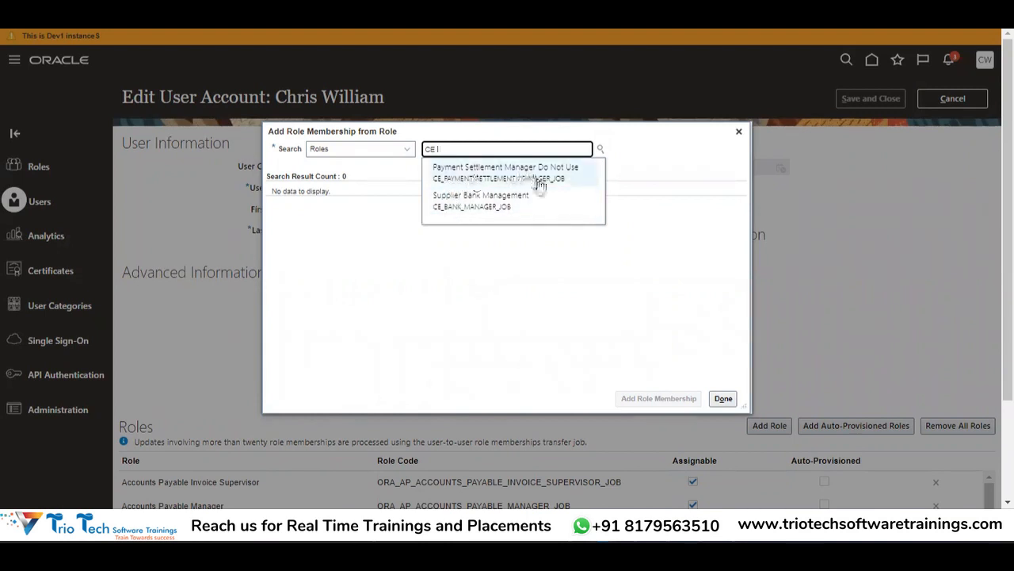
key(BackSpace)
key(BackSpace)
key(BackSpace)
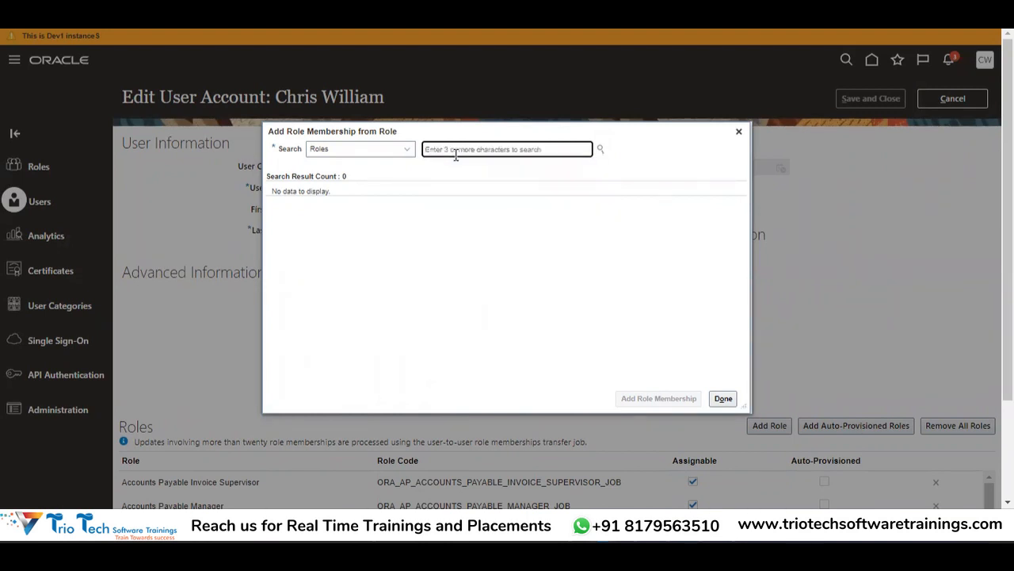
text(CE)
click(456, 155)
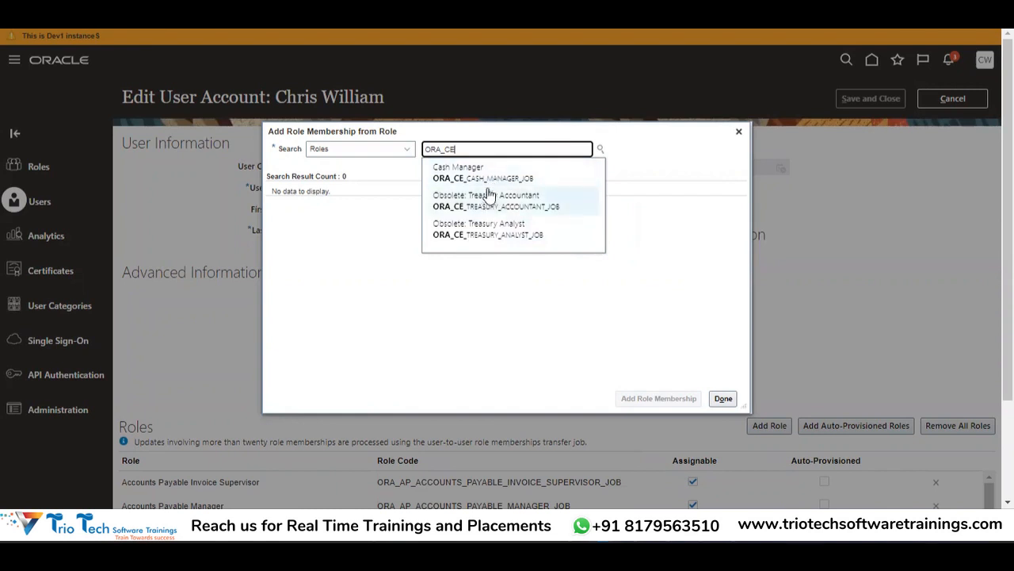
key(BackSpace)
key(BackSpace)
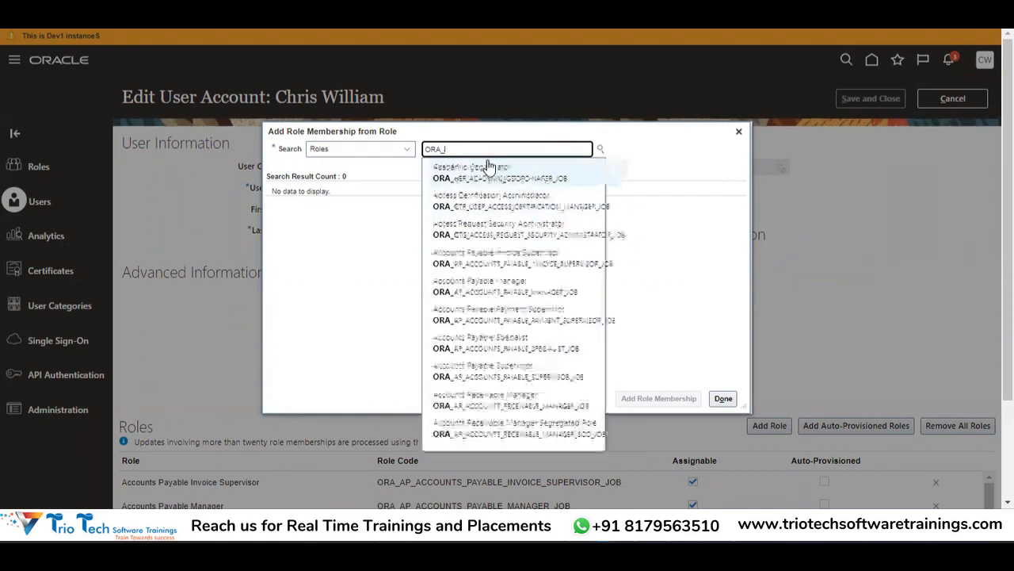
key(BackSpace)
key(BackSpace)
key(BackSpace)
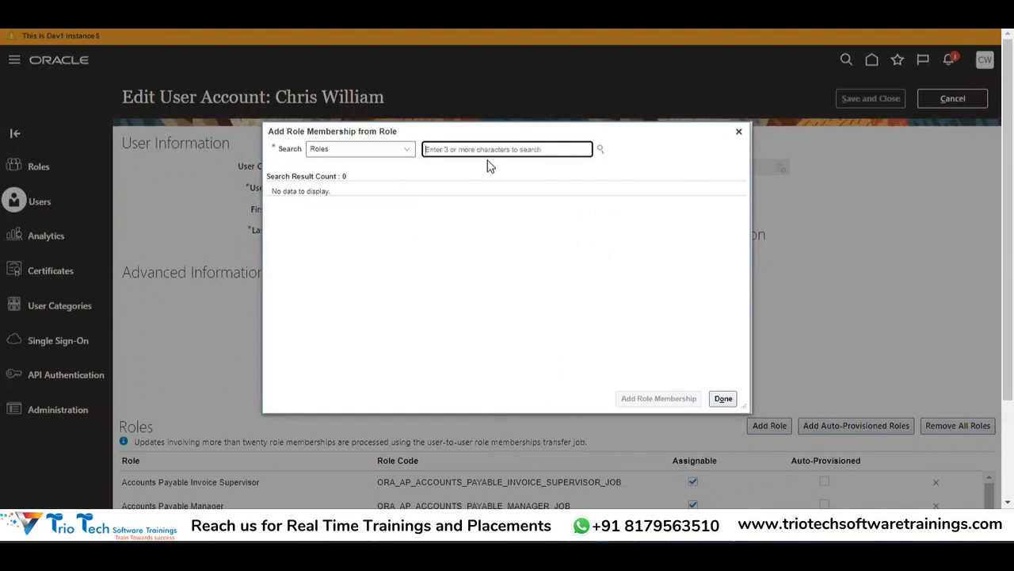
text(%)
key(BackSpace)
text(Cash)
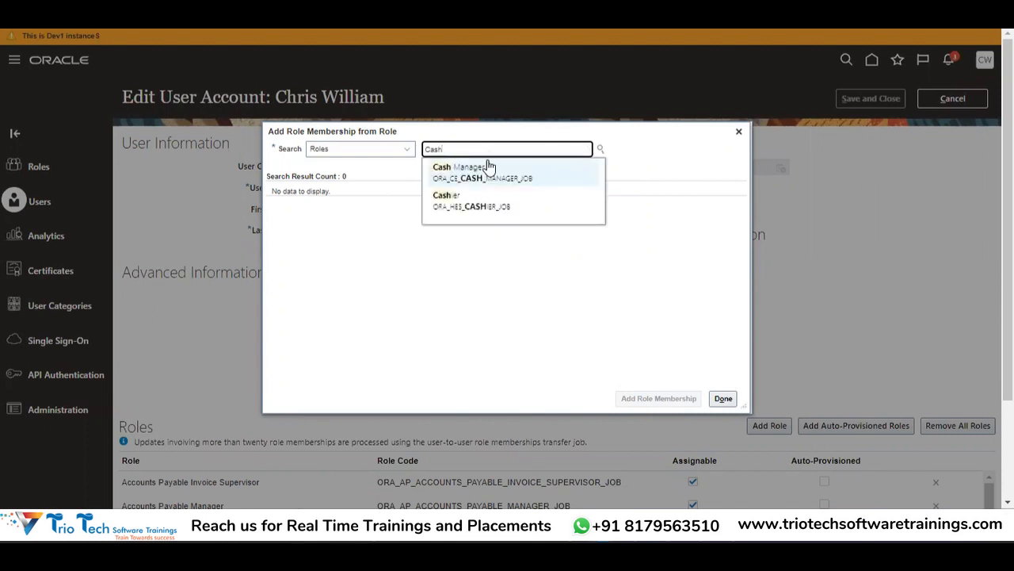
click(454, 202)
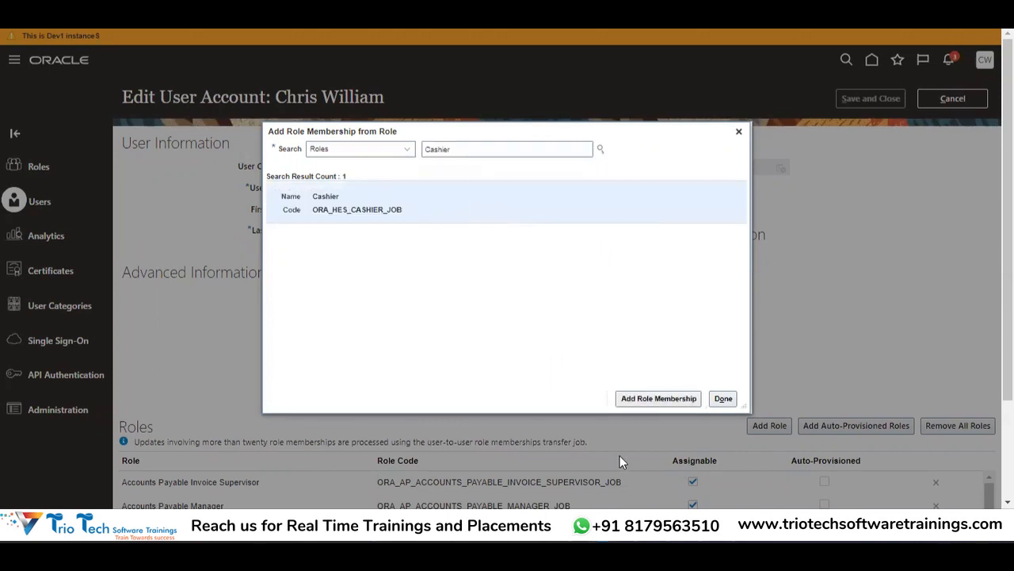
click(654, 399)
Step: Close the role dialog and save and close the user account
click(478, 150)
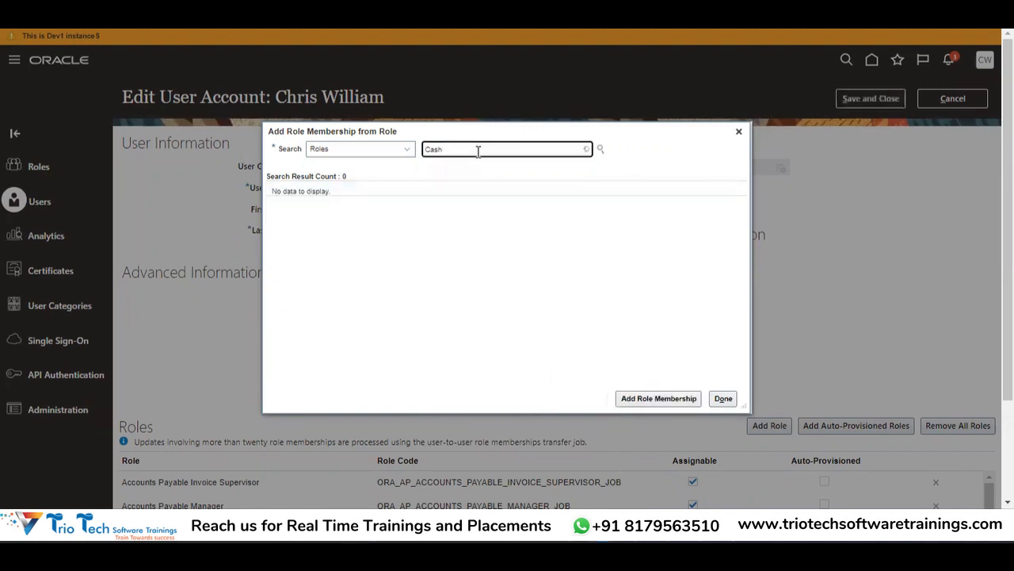
key(BackSpace)
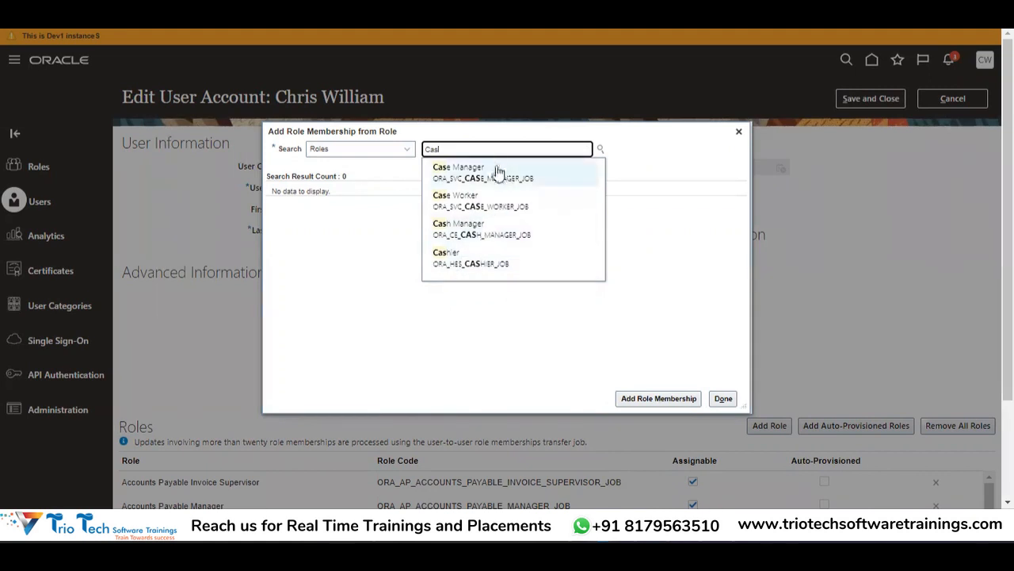
click(431, 332)
click(730, 404)
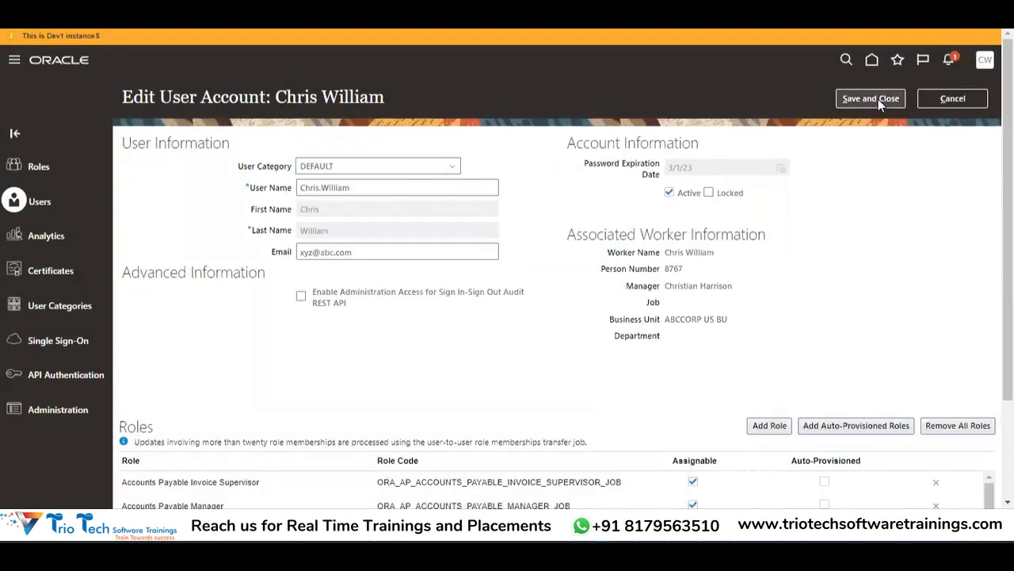
click(878, 99)
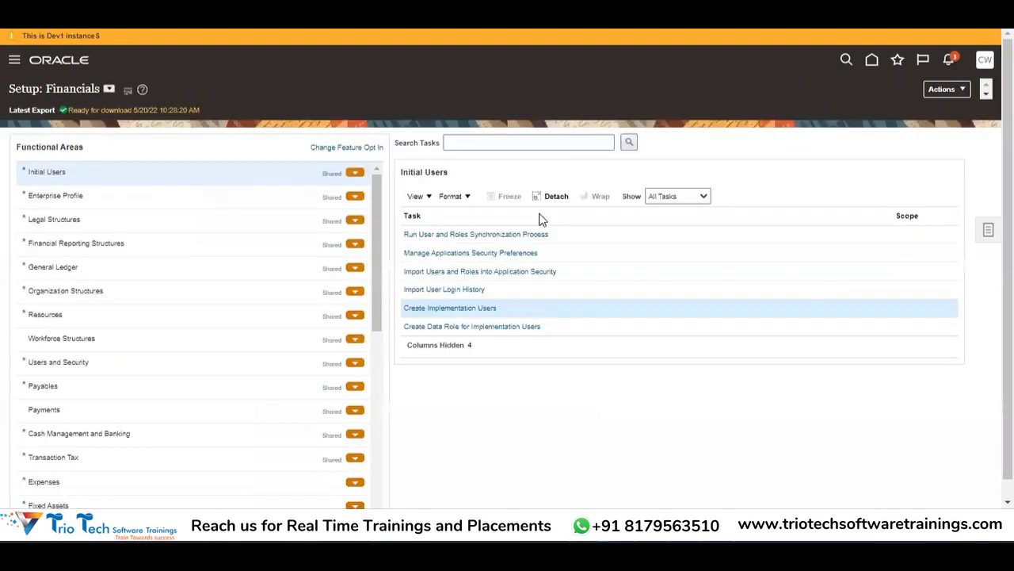
Step: Submit the User and Roles Synchronization Process and acknowledge process 4510480
click(463, 234)
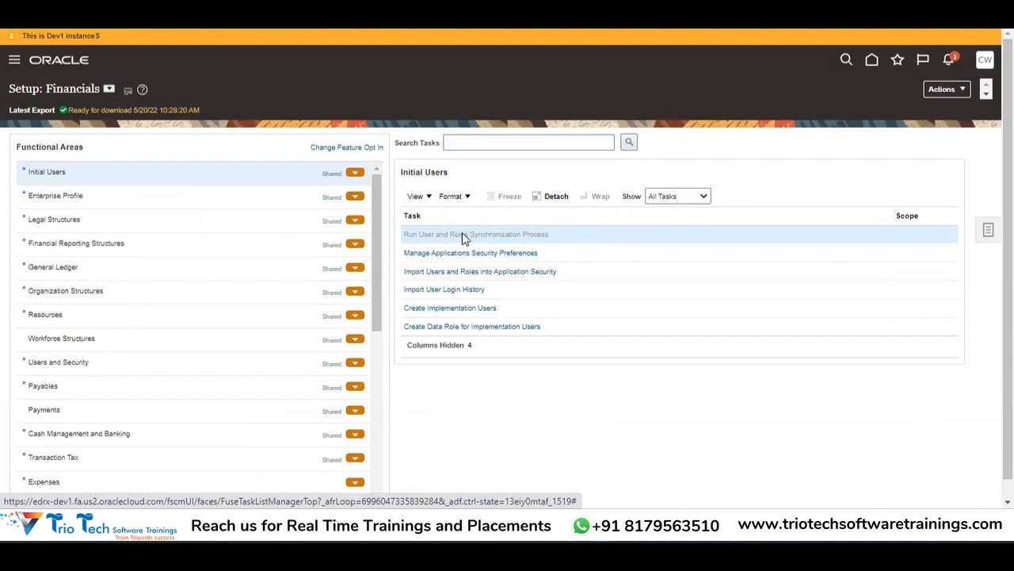
click(937, 104)
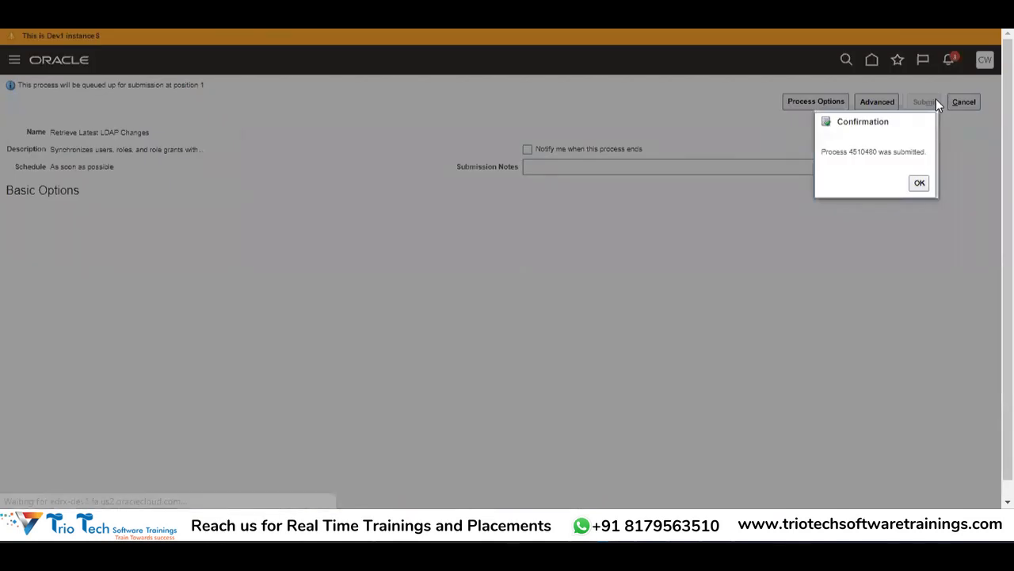
click(919, 184)
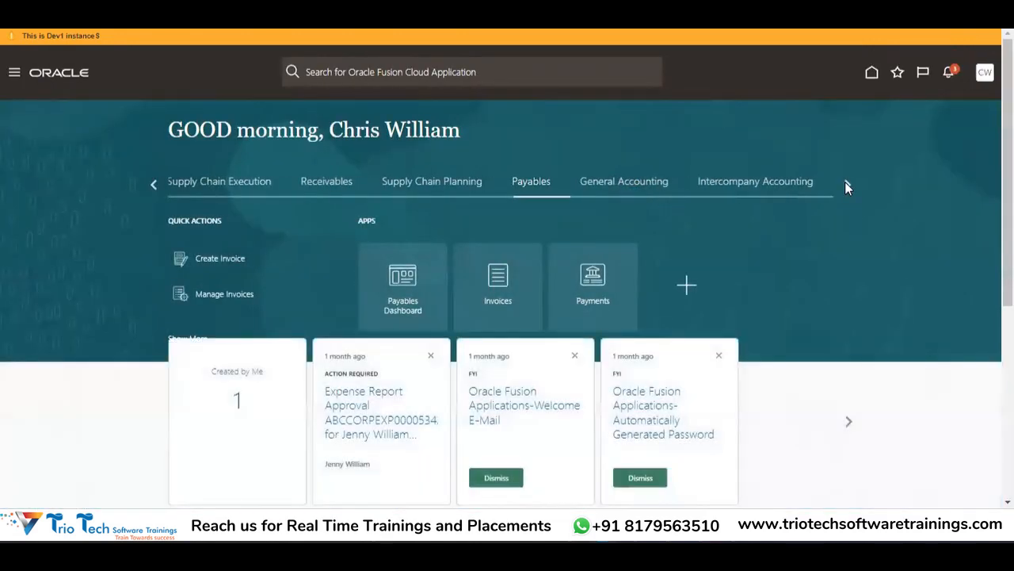
Step: Open Tools > Scheduled Processes and inspect LDAP runs 4510480 and 4510433
click(847, 184)
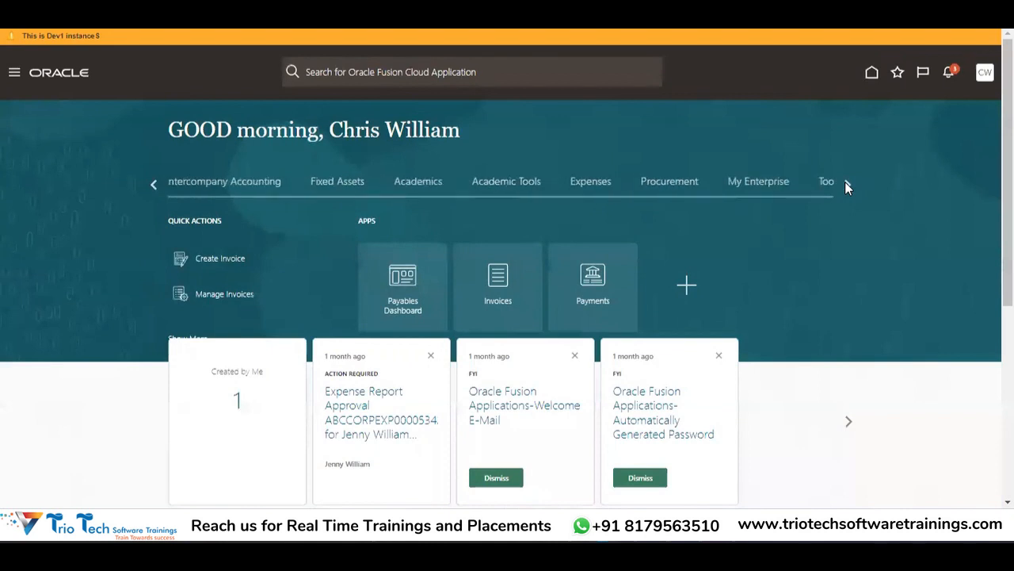
click(844, 183)
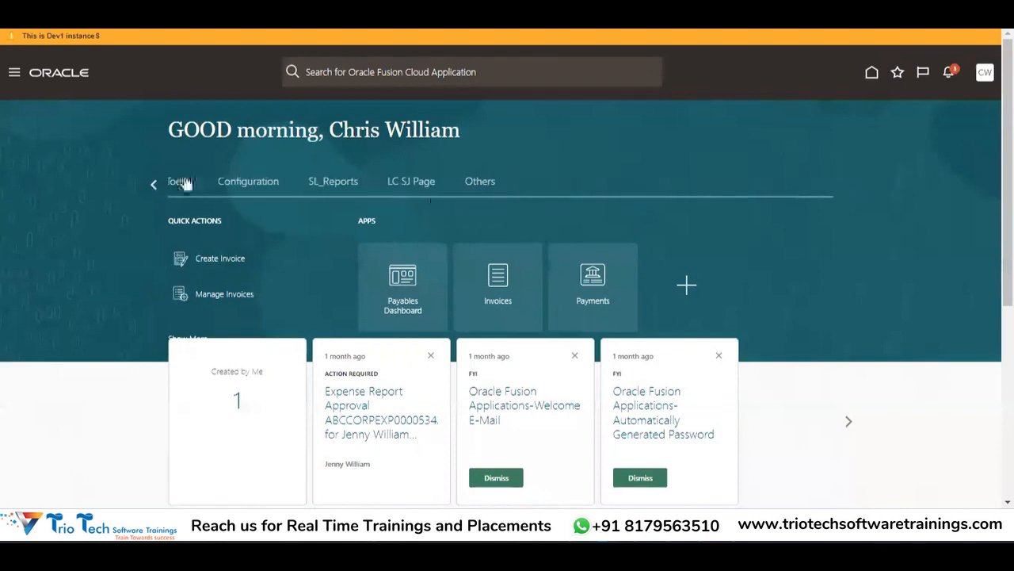
click(171, 184)
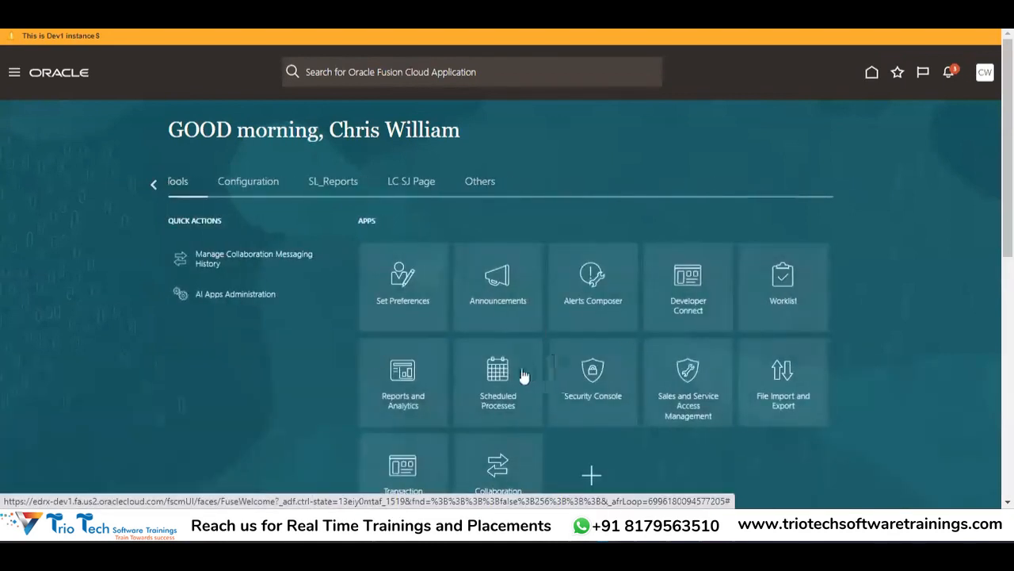
click(507, 386)
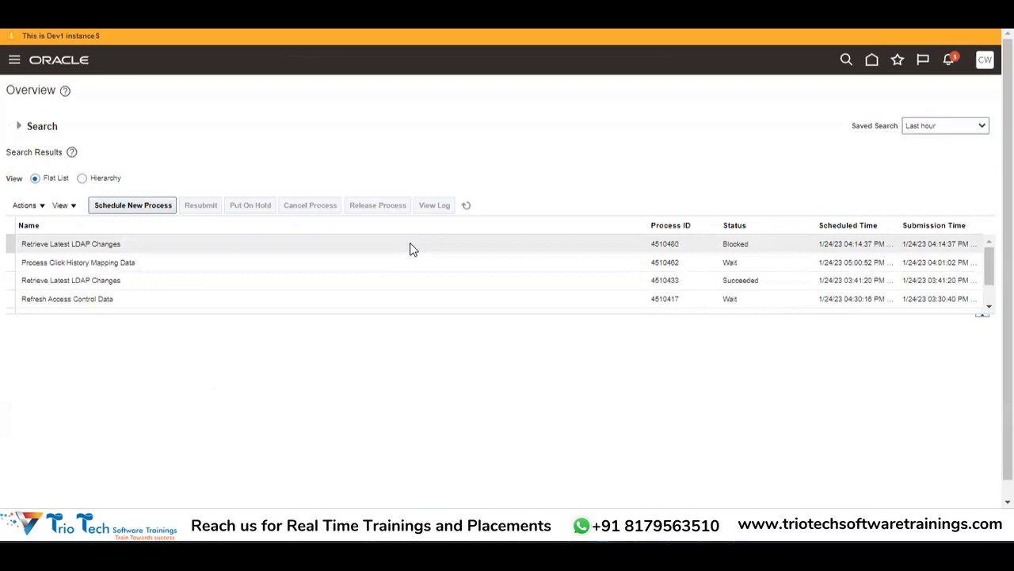
click(410, 244)
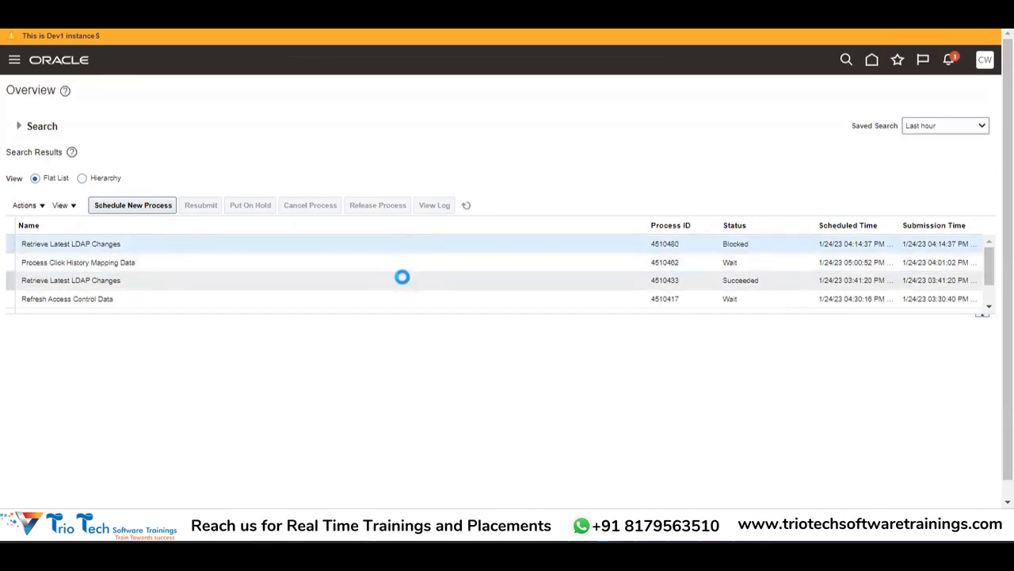
click(403, 277)
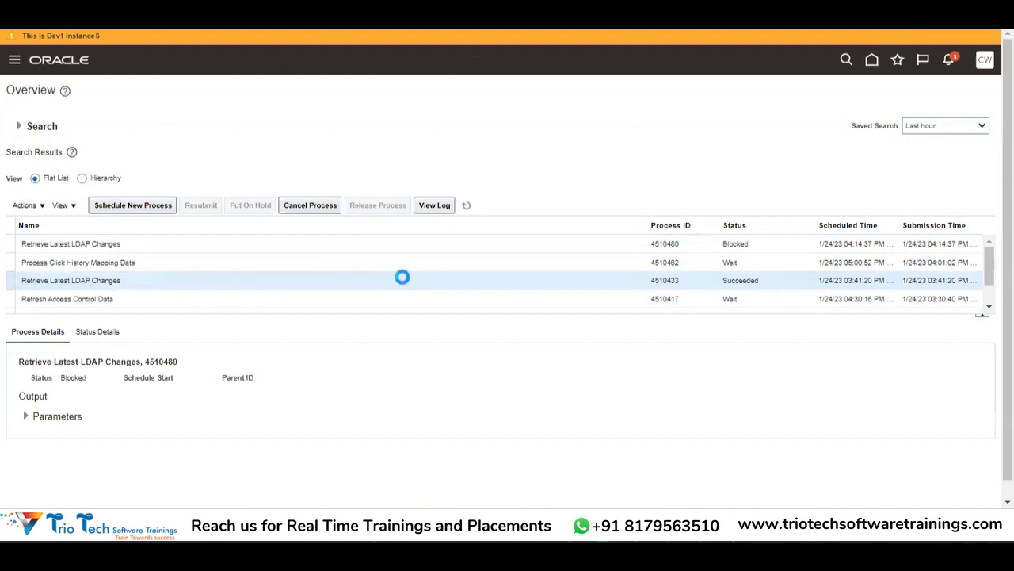
click(447, 245)
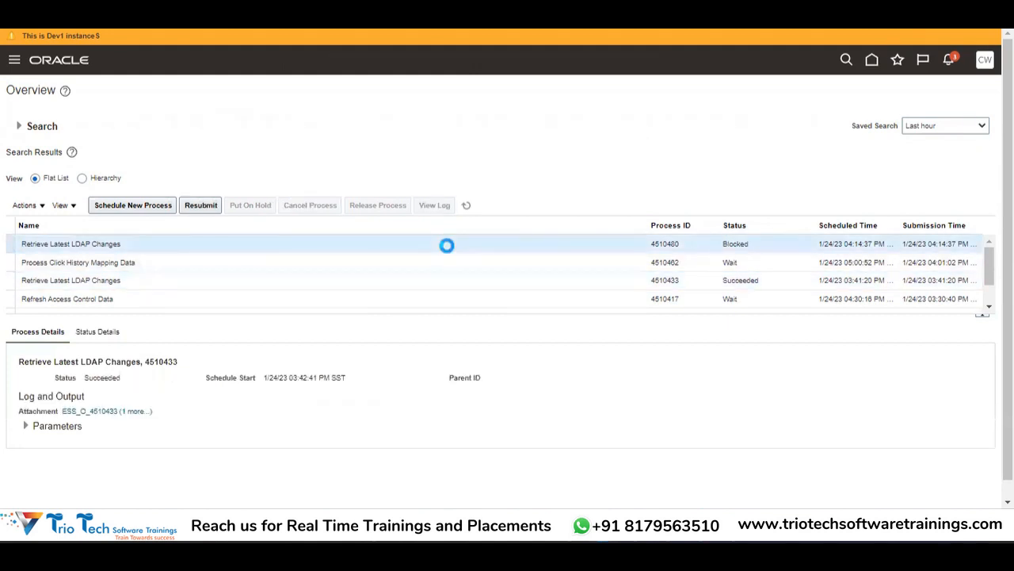
Step: Refresh the process list, select the LDAP changes run, and open Settings and Actions
click(468, 207)
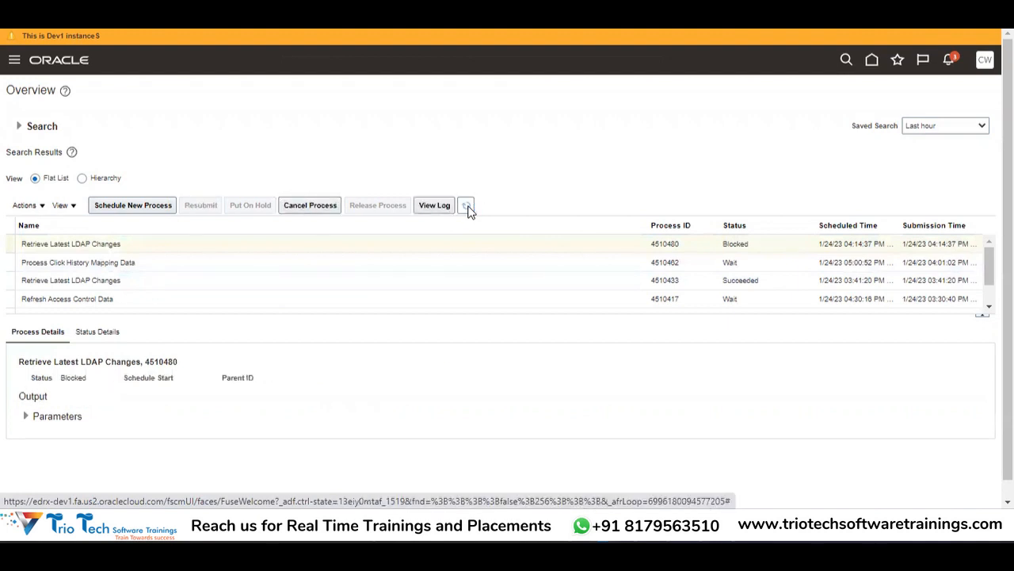
click(468, 207)
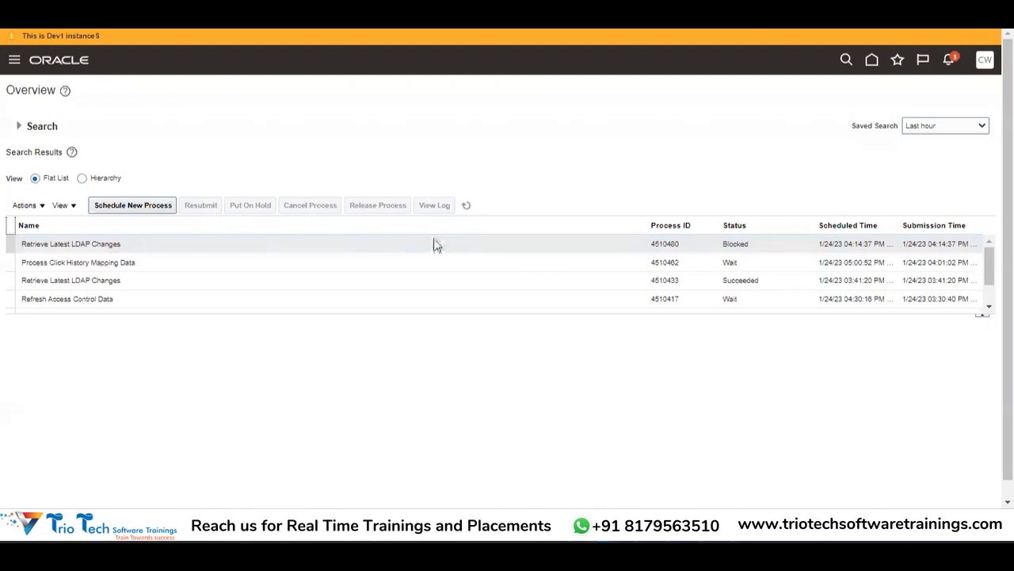
click(433, 238)
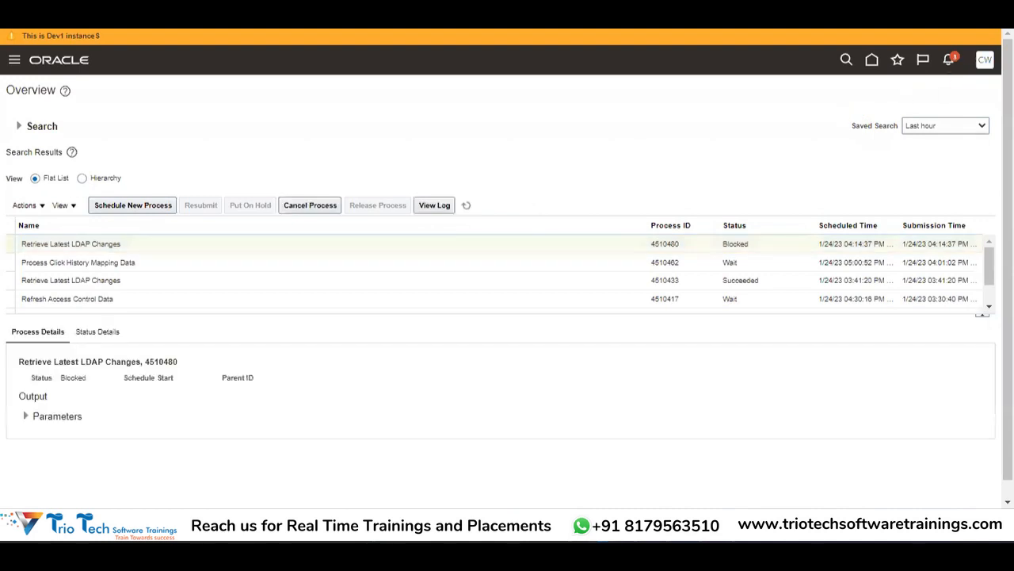
click(985, 65)
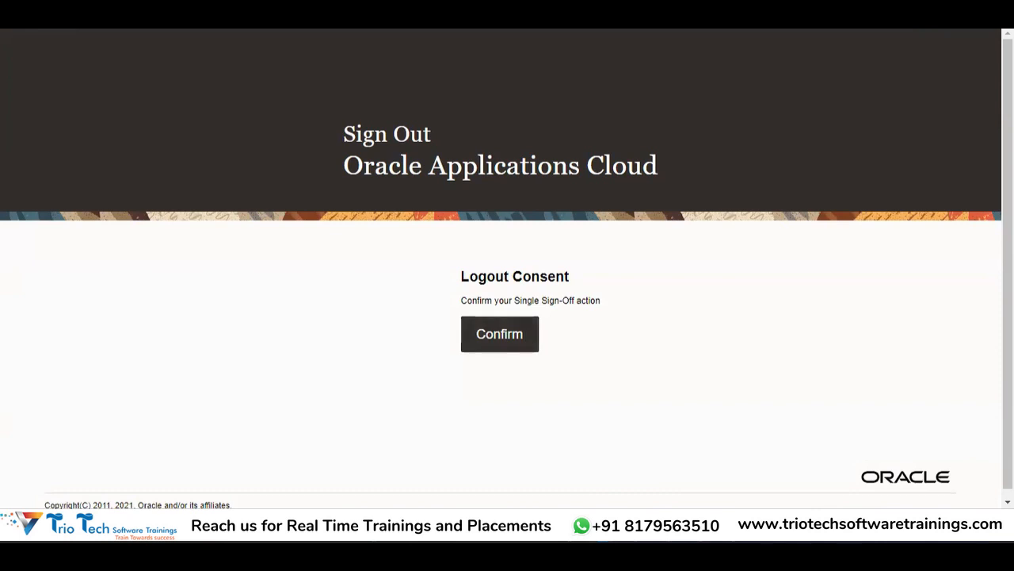
Step: Confirm logout, then clear the partly typed User ID on the Sign In page
click(500, 334)
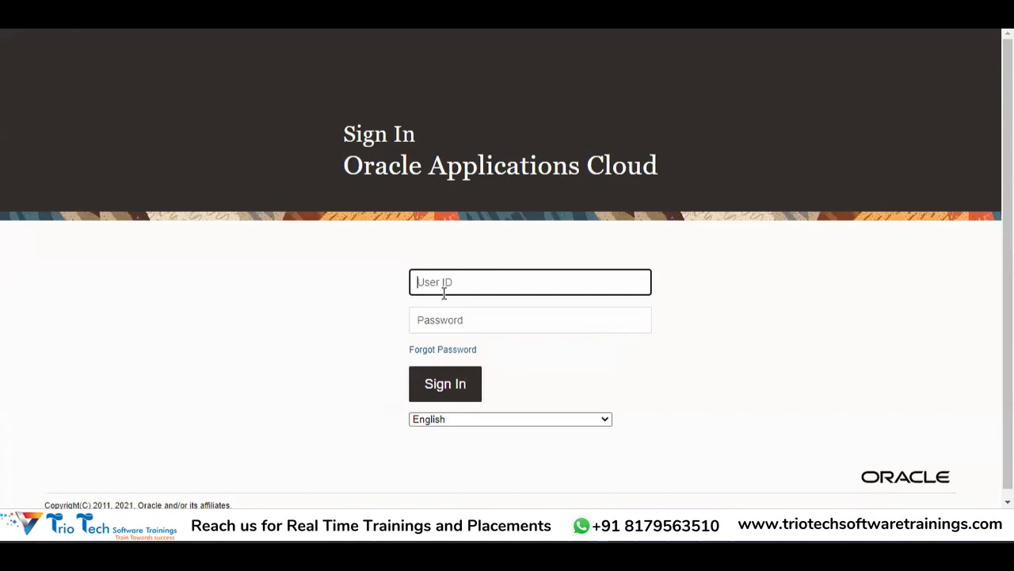
text(Chr)
key(BackSpace)
key(BackSpace)
key(BackSpace)
key(BackSpace)
key(BackSpace)
Step: Open Chrome's full History page from the browser menu
click(1003, 19)
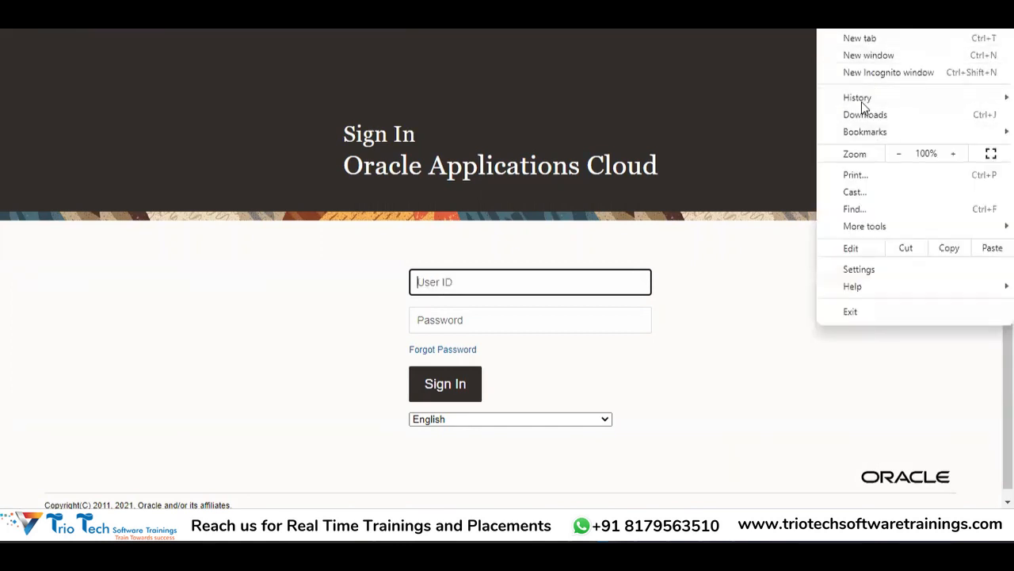
mouse_move(862, 101)
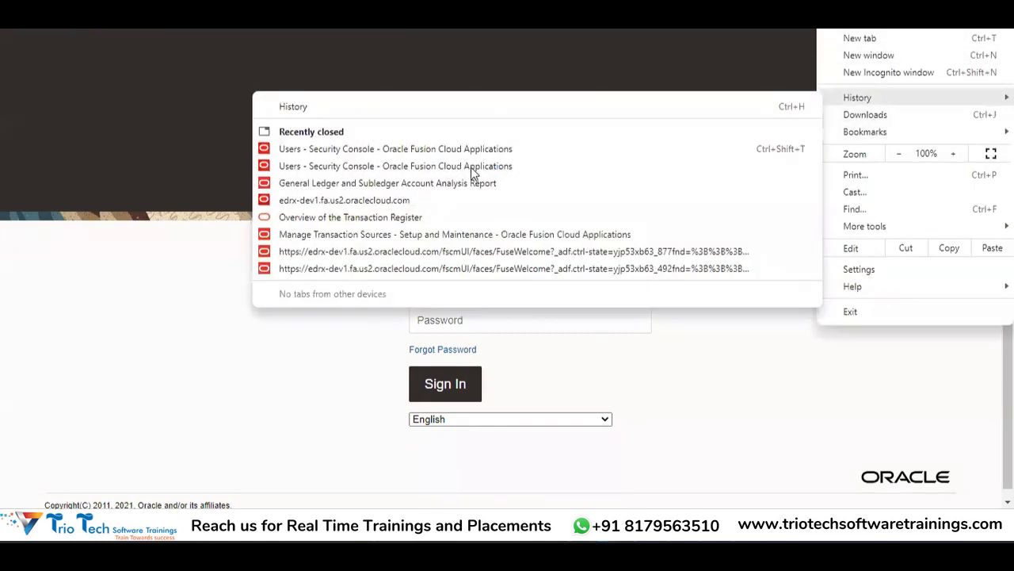
click(333, 106)
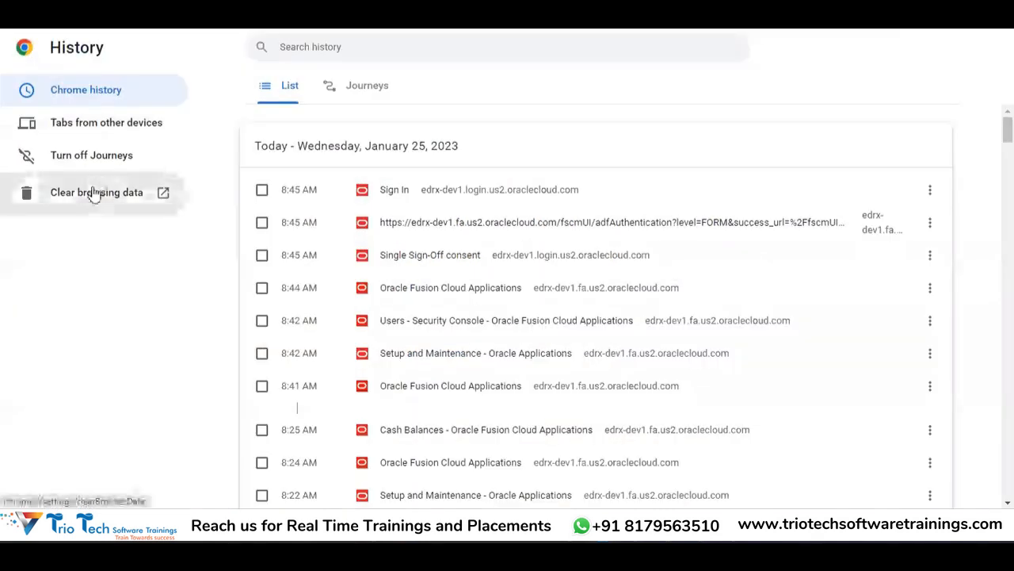
Step: Clear all-time browsing data including download history, leaving saved passwords unchecked
click(92, 188)
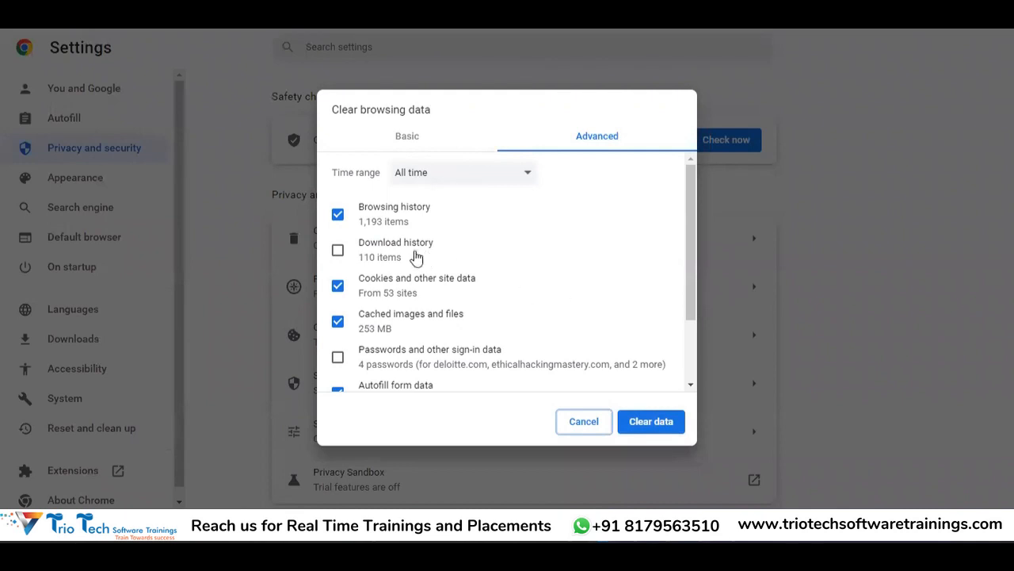
click(407, 254)
click(387, 356)
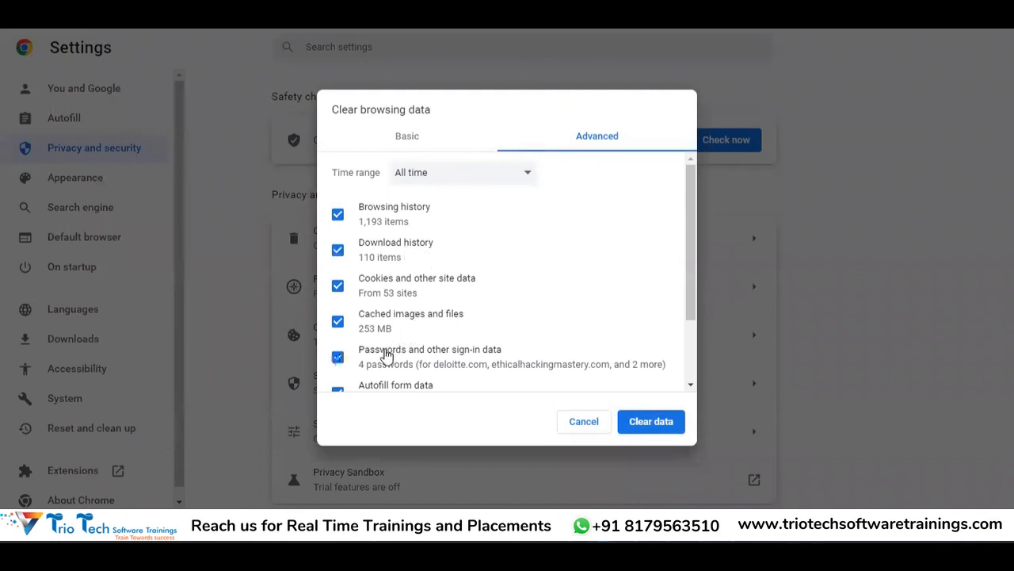
click(387, 355)
scroll(686, 349, down, 2)
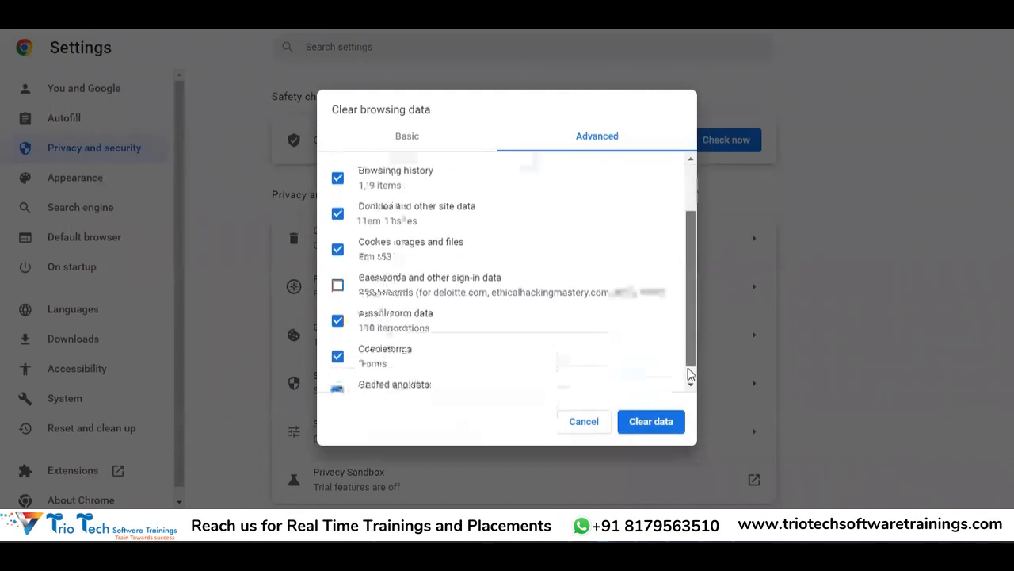
click(653, 418)
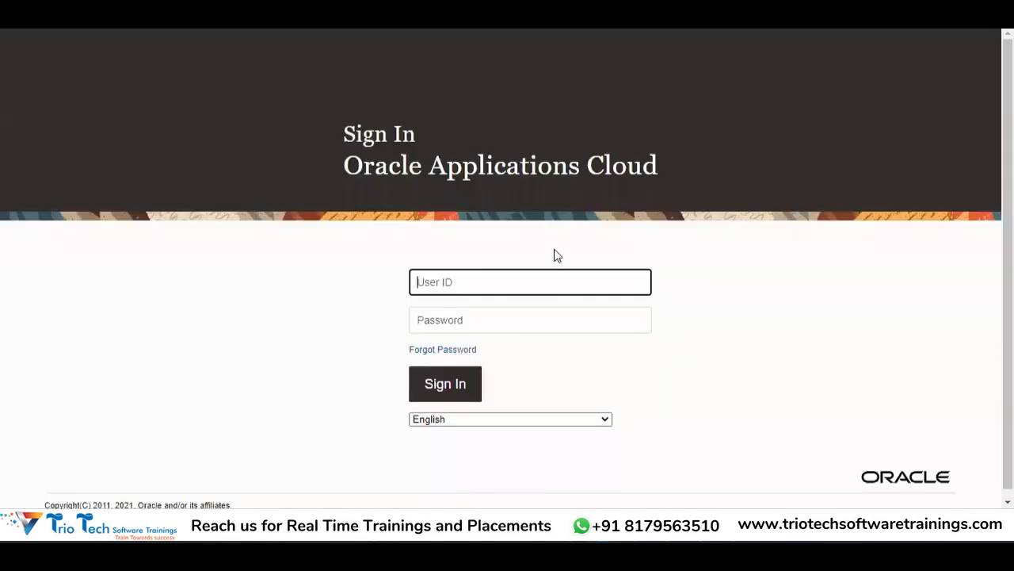
Step: Enter the cash manager's user ID and password on the Sign In page and submit
key(Tab)
text(pass)
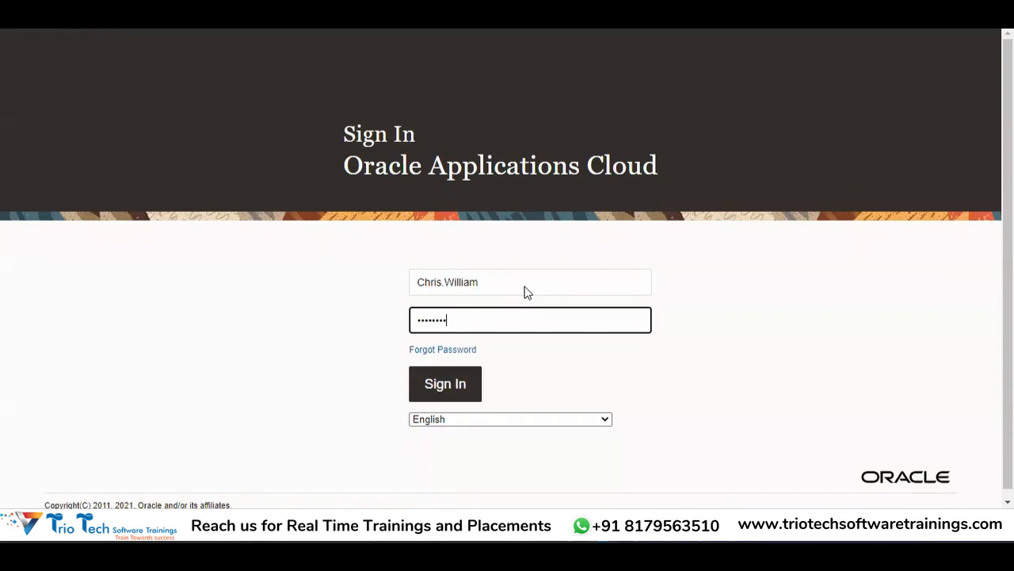
key(Return)
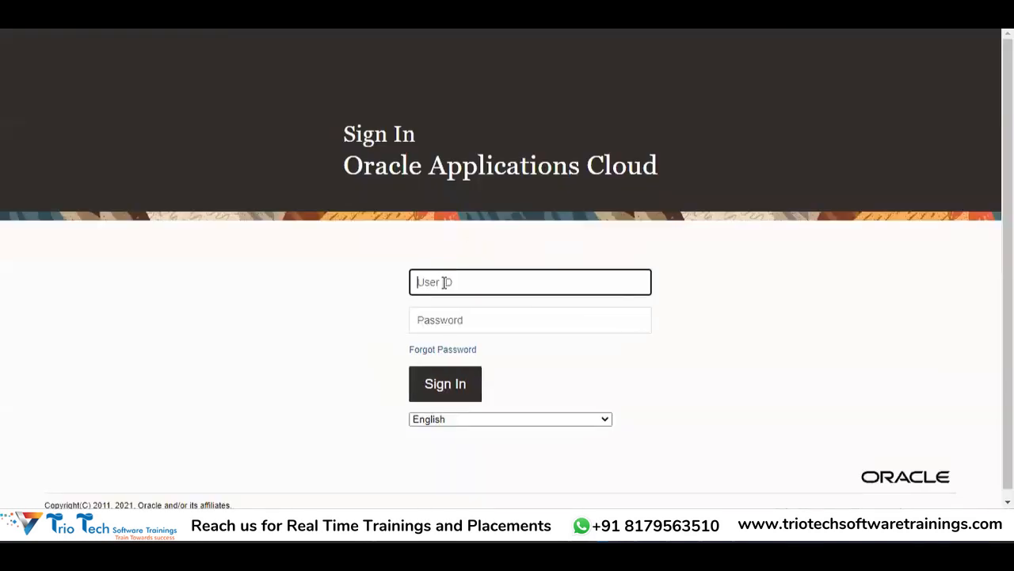
Step: After the error, re-enter the user ID and password to reach the welcome page
key(Tab)
text(Wel•••••)
key(Return)
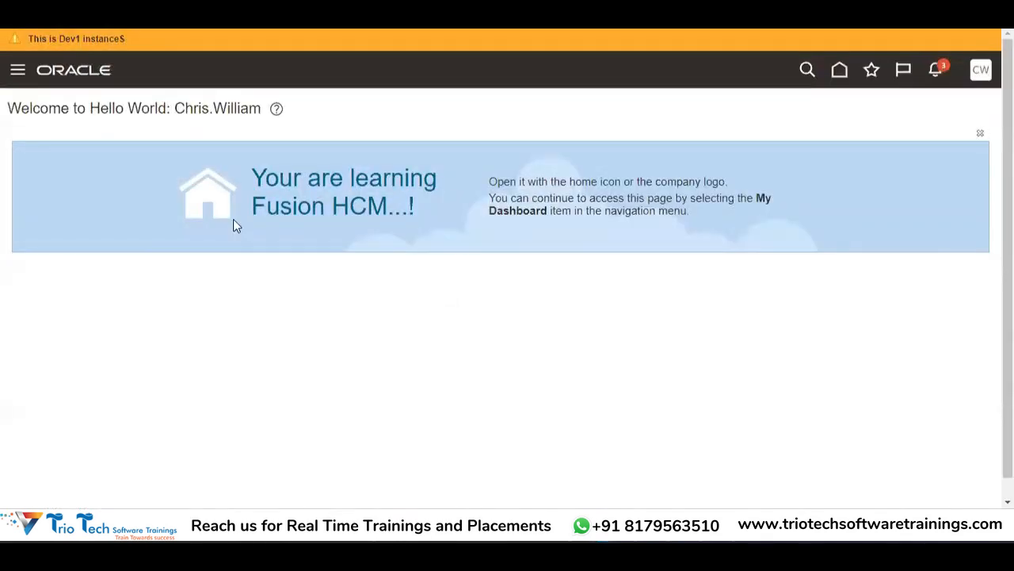
click(18, 72)
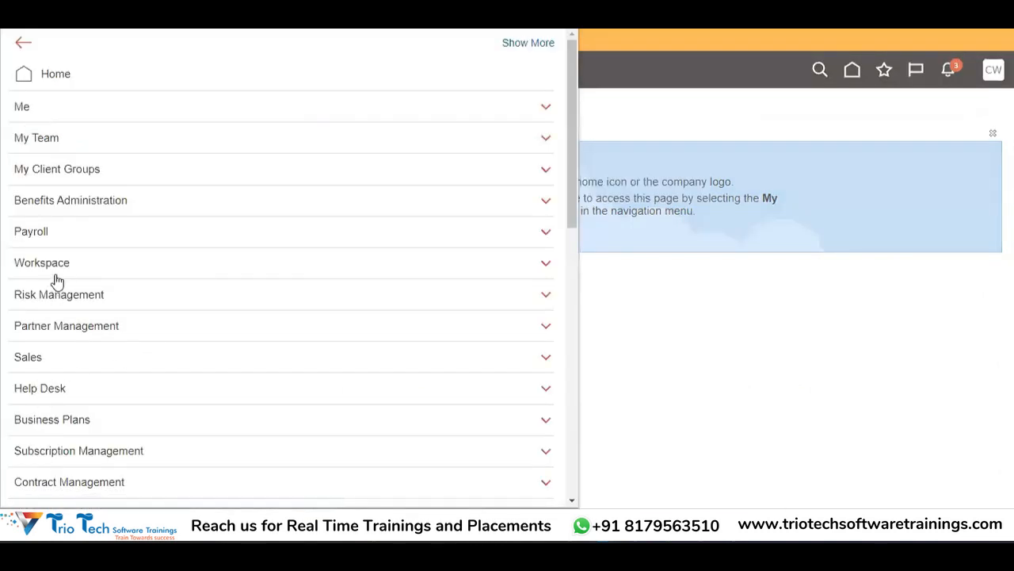
Step: In the Navigator, expand Cash Management and open Bank Statements and Reconciliation
drag(576, 176, 579, 394)
click(123, 262)
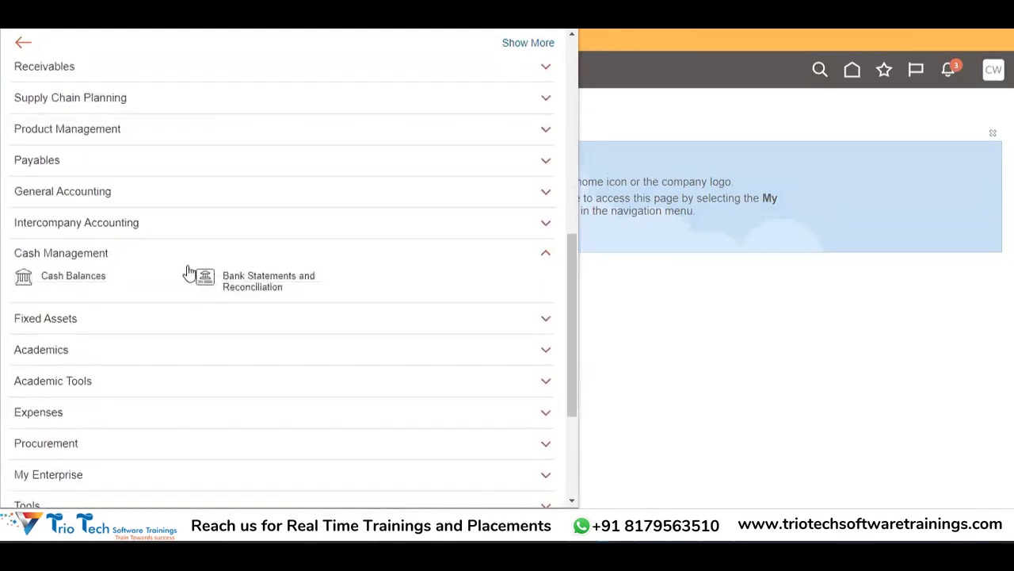
click(249, 274)
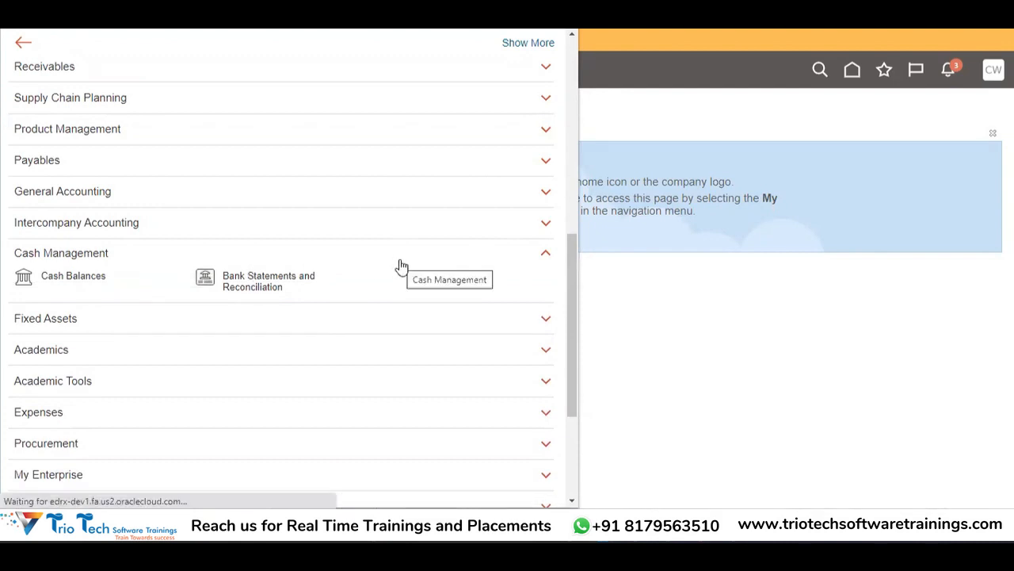
click(224, 286)
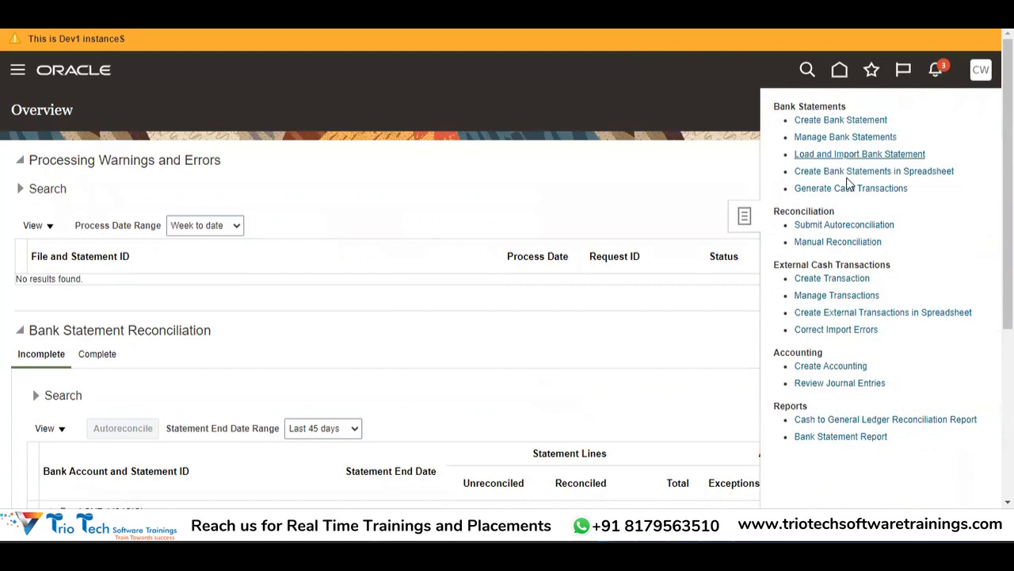
Step: Open Manage Transactions under External Cash Transactions from the Tasks panel
click(805, 296)
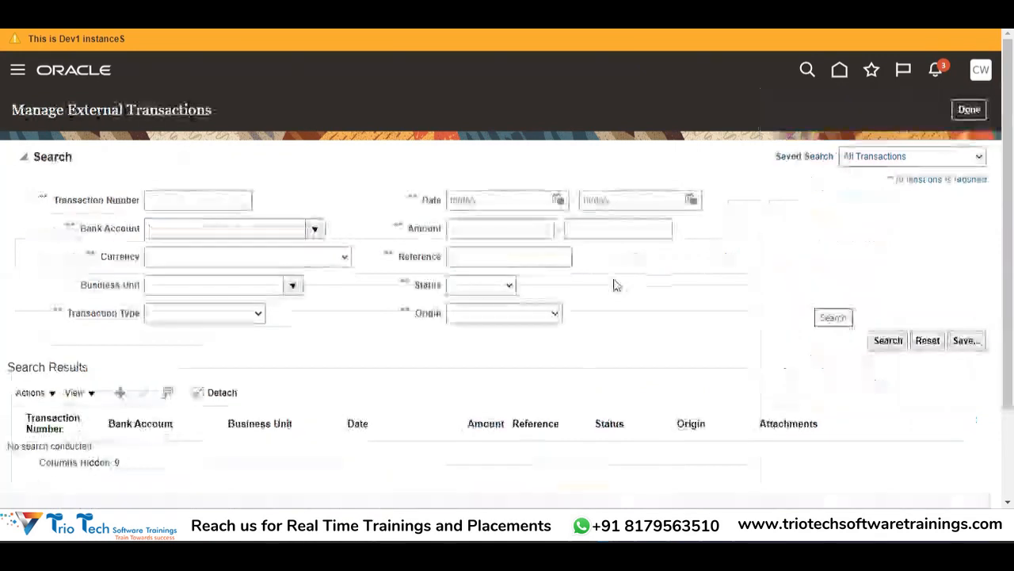
click(210, 317)
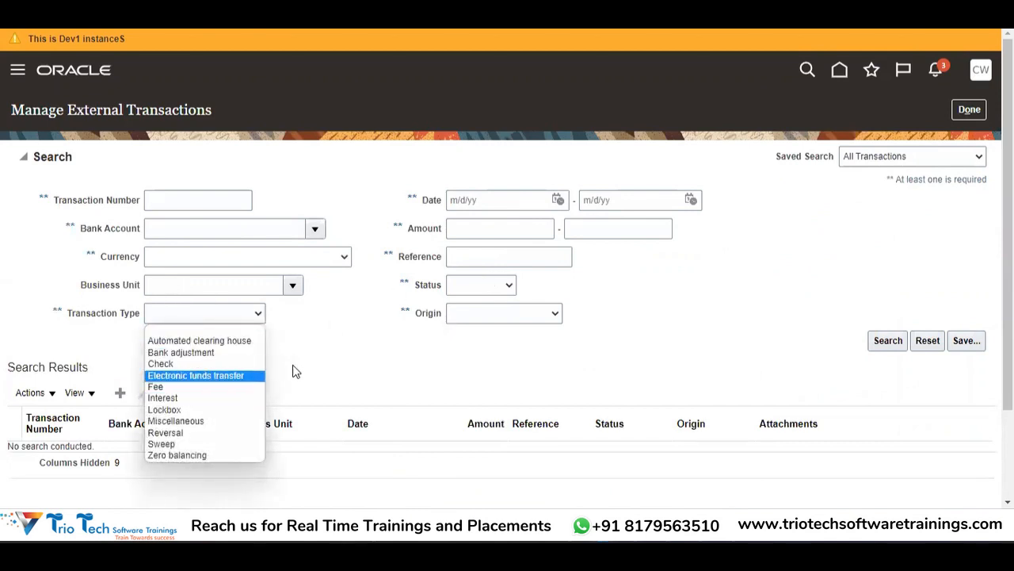
Step: Set the search origin to Bank Account Transfer, leaving transaction type and status blank
click(354, 358)
click(221, 314)
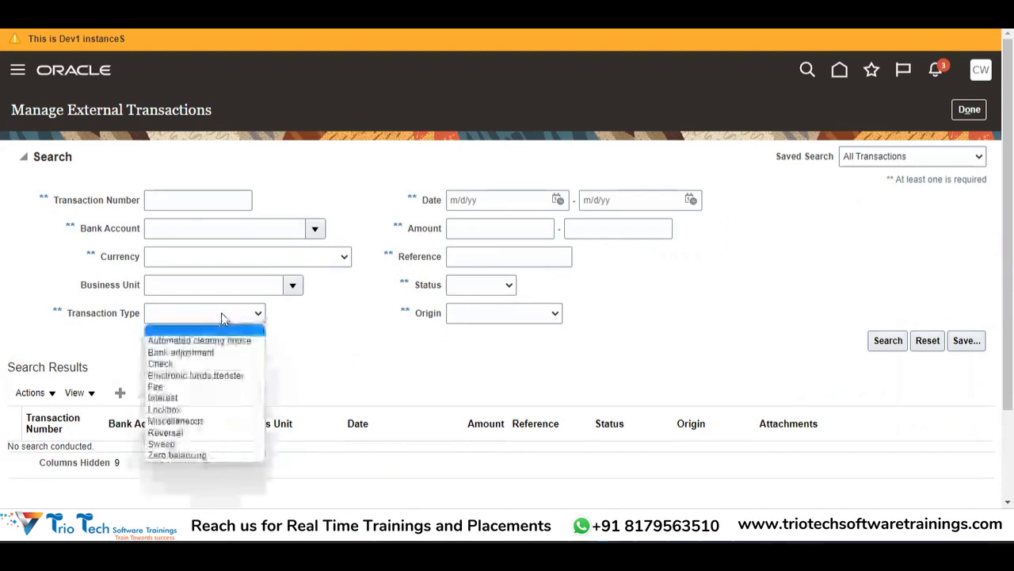
click(320, 326)
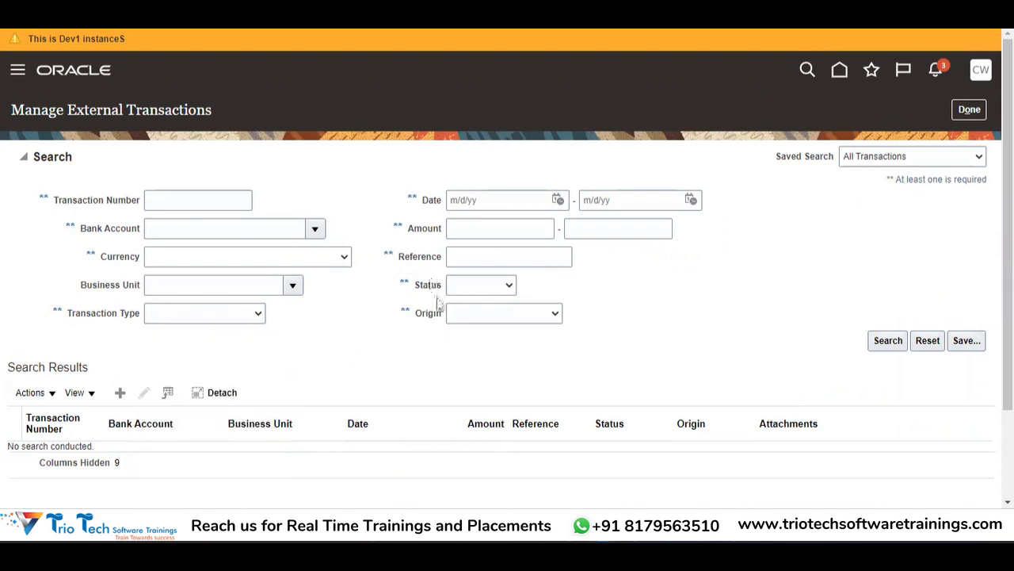
click(478, 290)
click(362, 329)
click(510, 315)
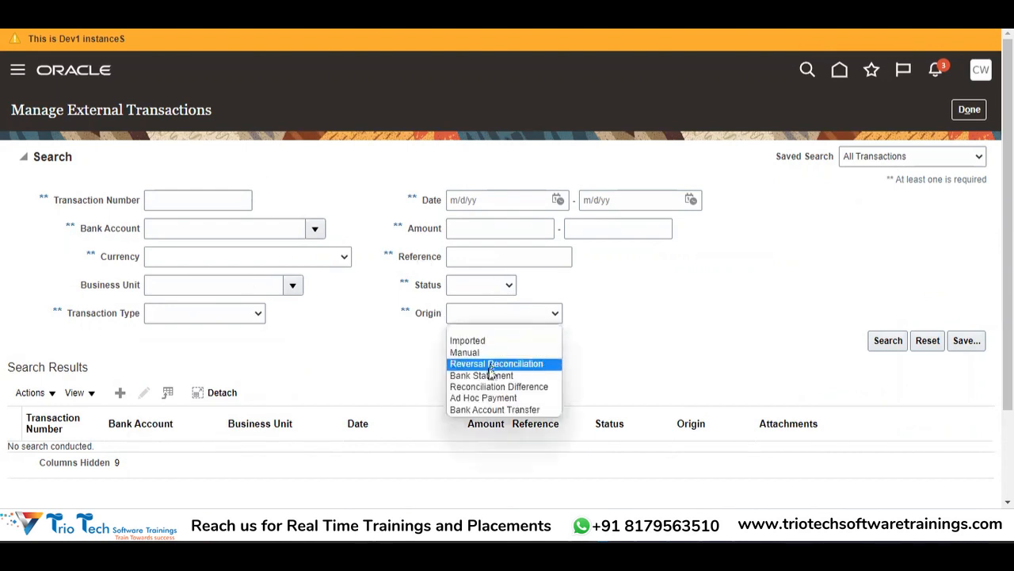
click(480, 410)
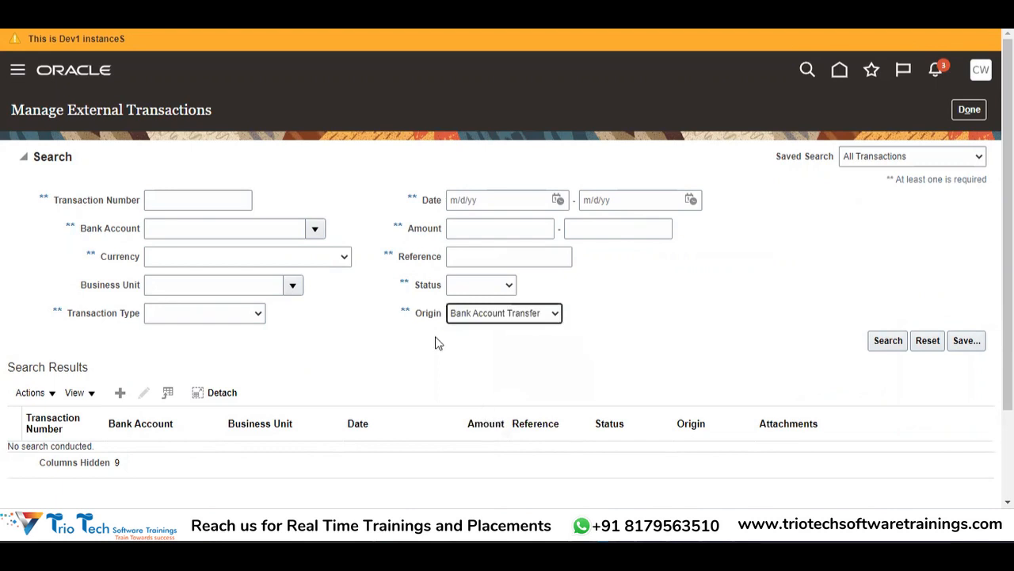
Step: Pick a date range from 1/23/23 to 1/25/23 using the calendar pickers
click(559, 199)
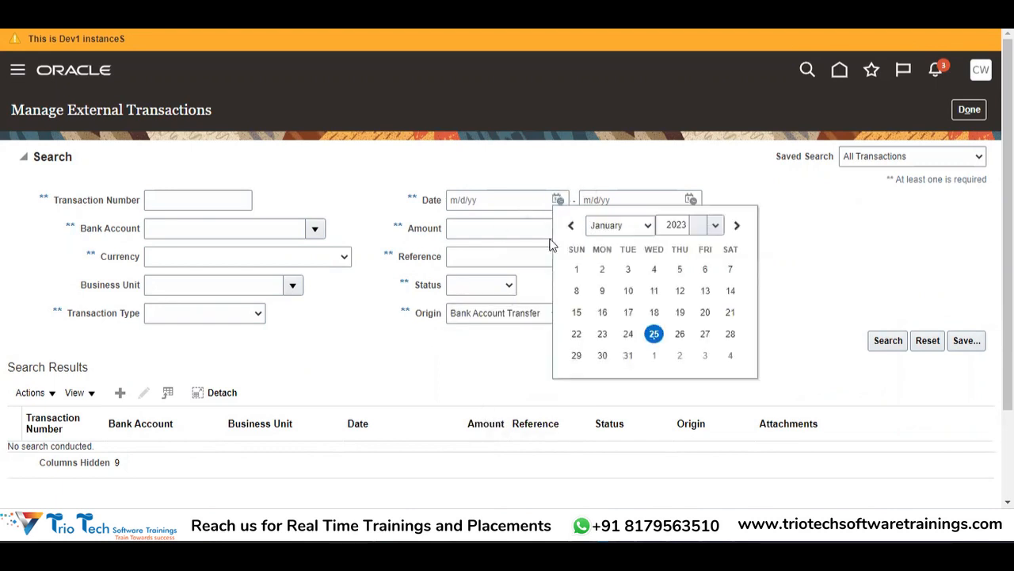
click(653, 334)
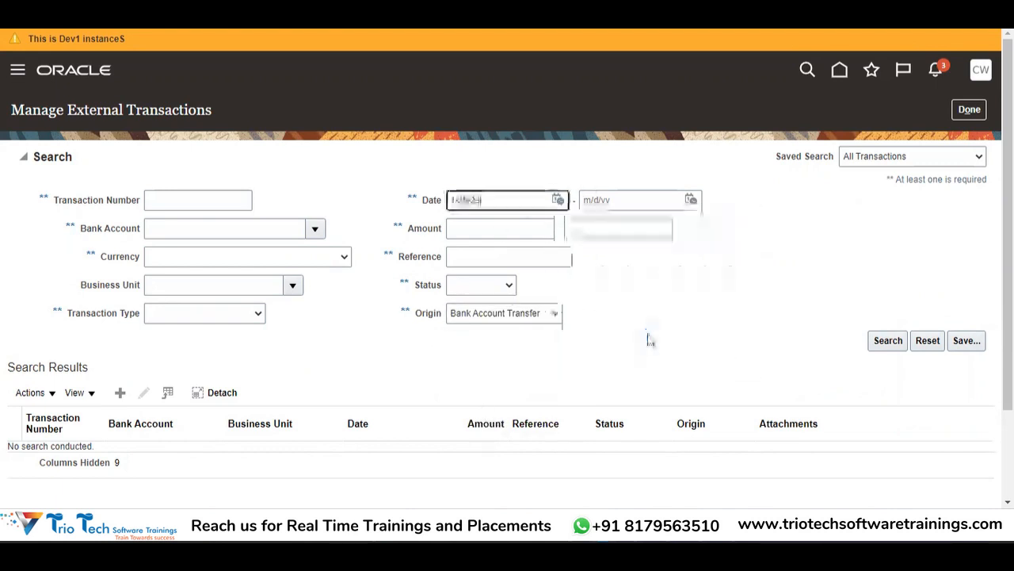
click(559, 199)
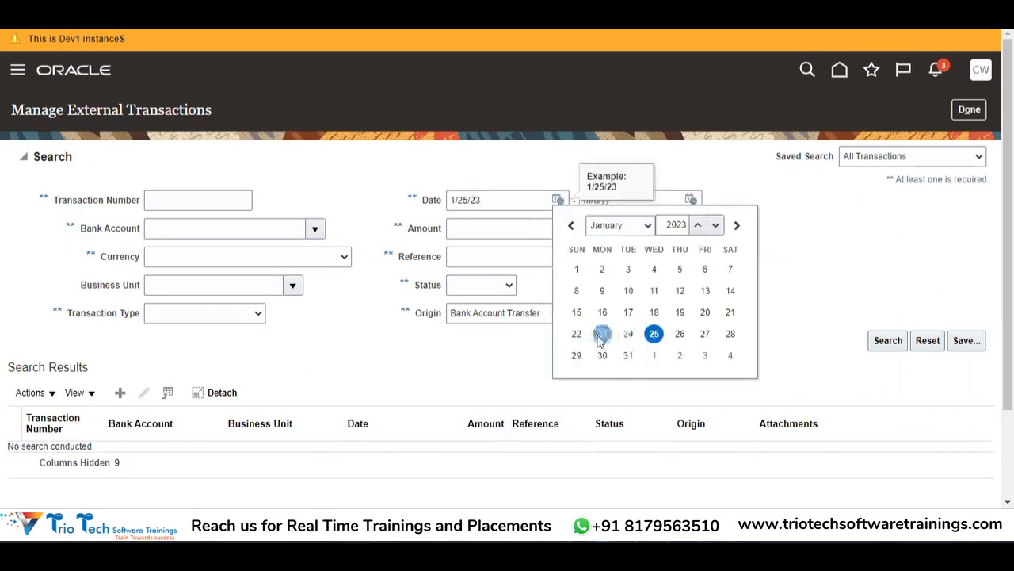
click(602, 335)
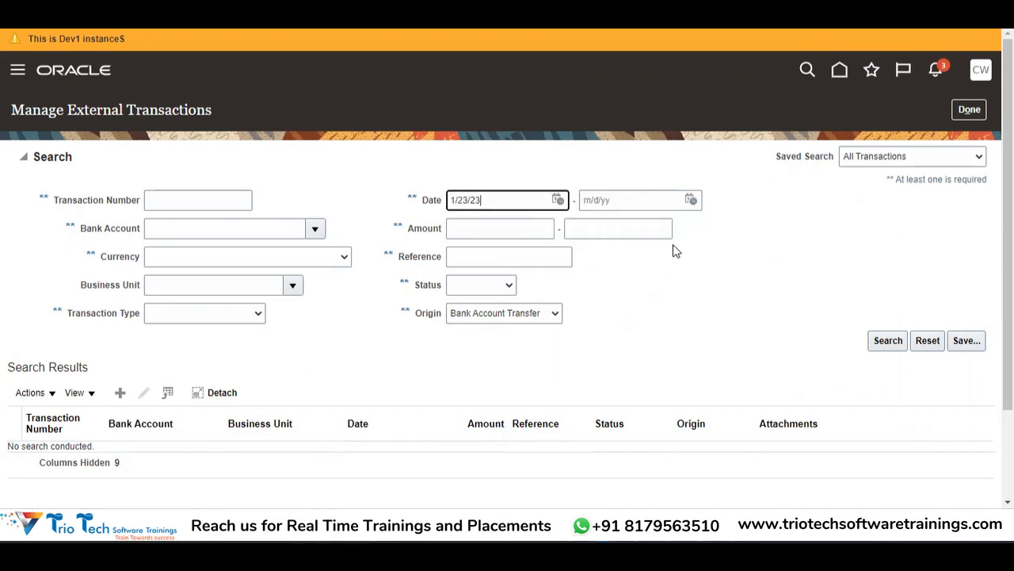
click(690, 199)
click(790, 335)
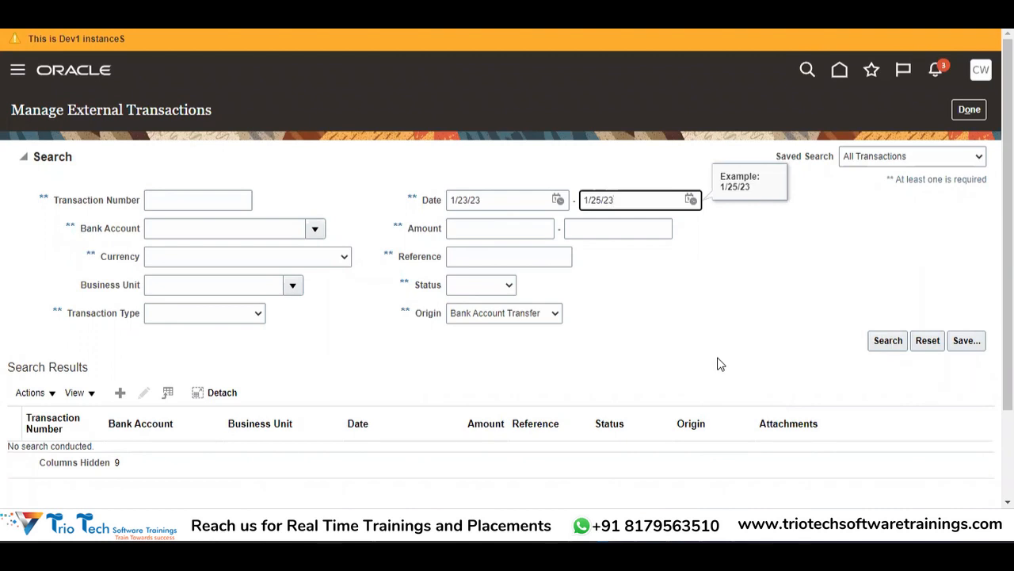
click(884, 346)
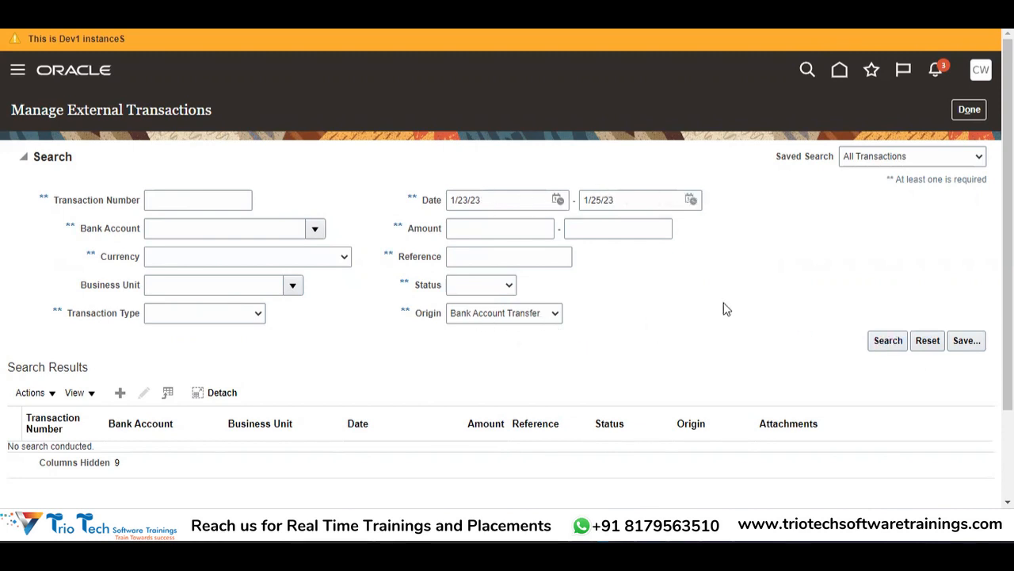
Step: Run the search and open external transaction 33001 from the results
click(887, 343)
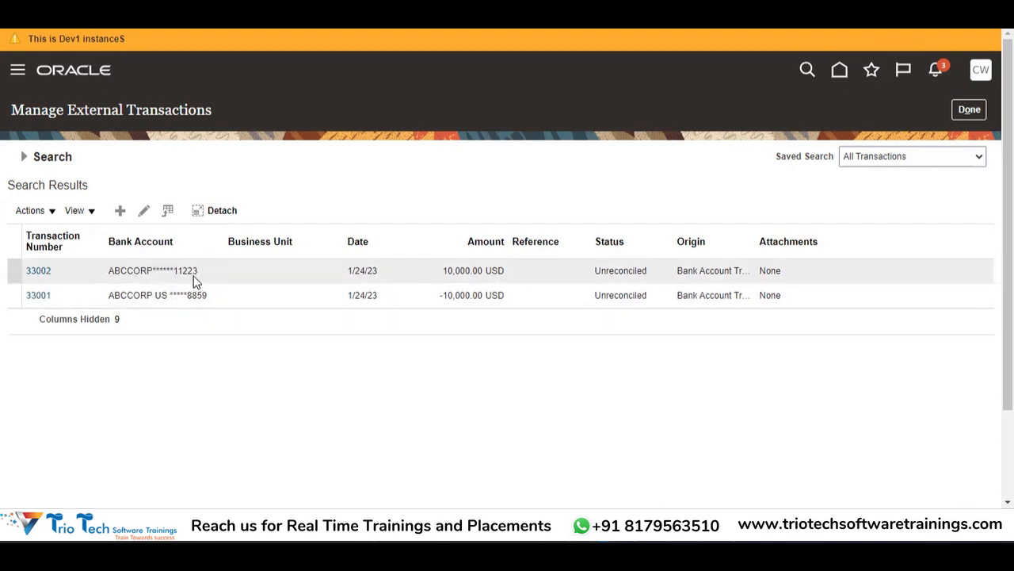
click(57, 294)
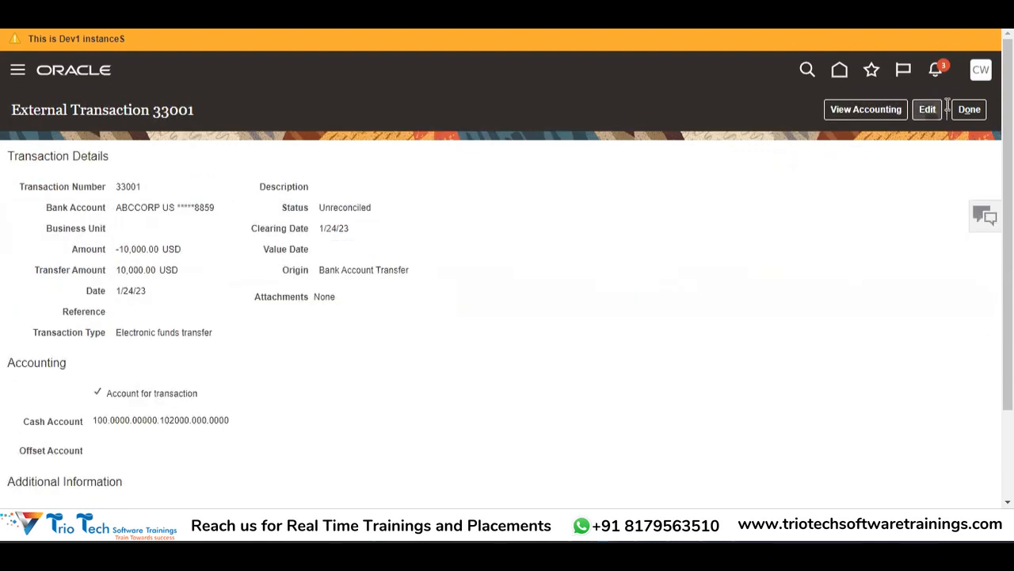
click(925, 111)
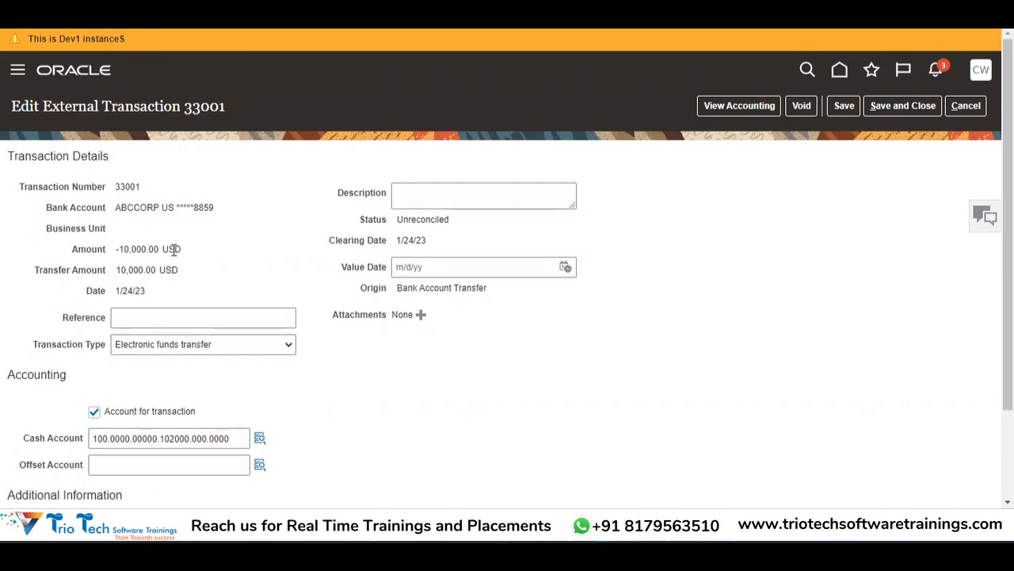
Step: Place the cursor in the Reference field of transaction 33001
click(136, 315)
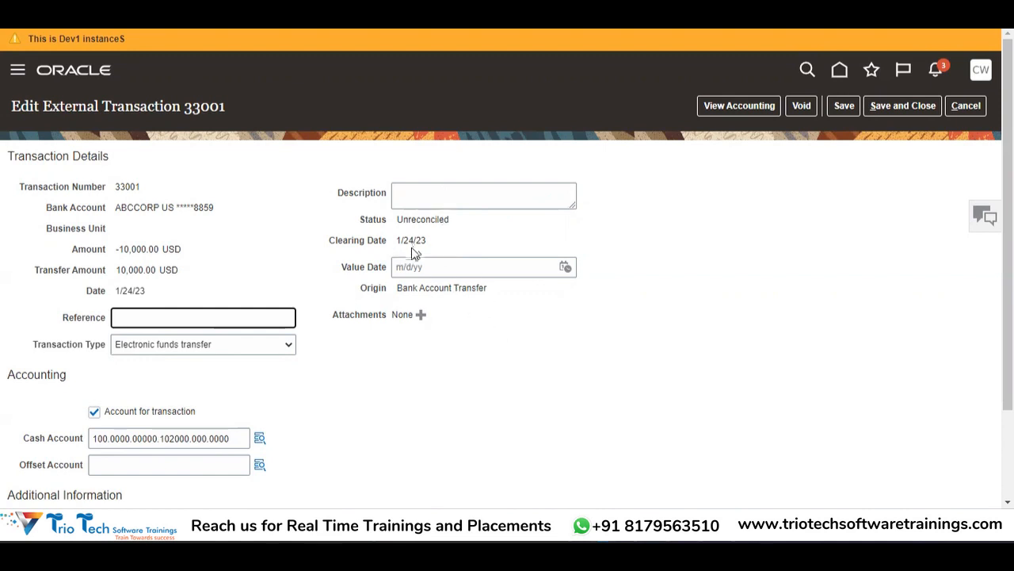
scroll(626, 349, down, 3)
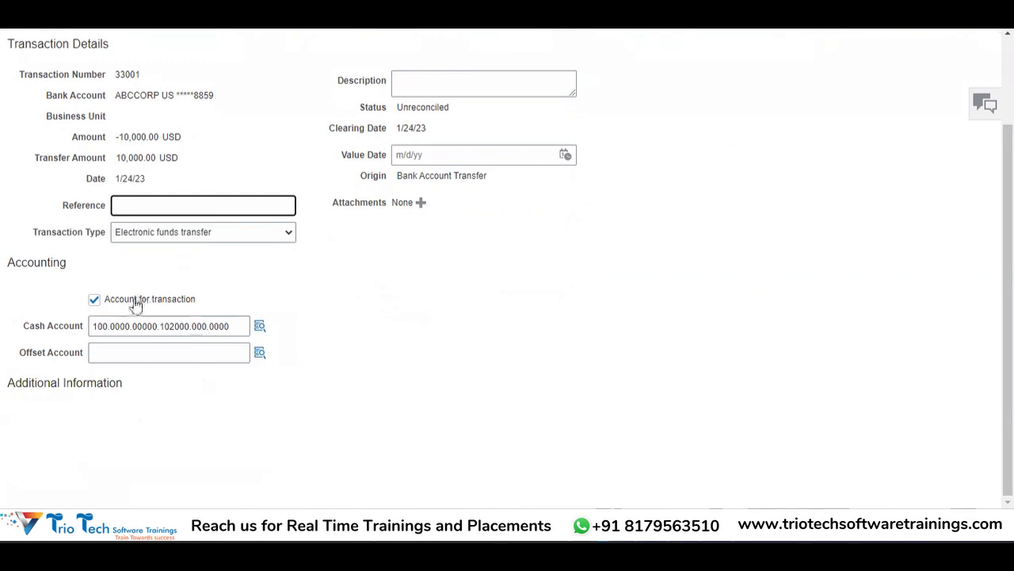
Step: Visit the Offset Account field, then cancel editing transaction 33001 without saving
click(133, 356)
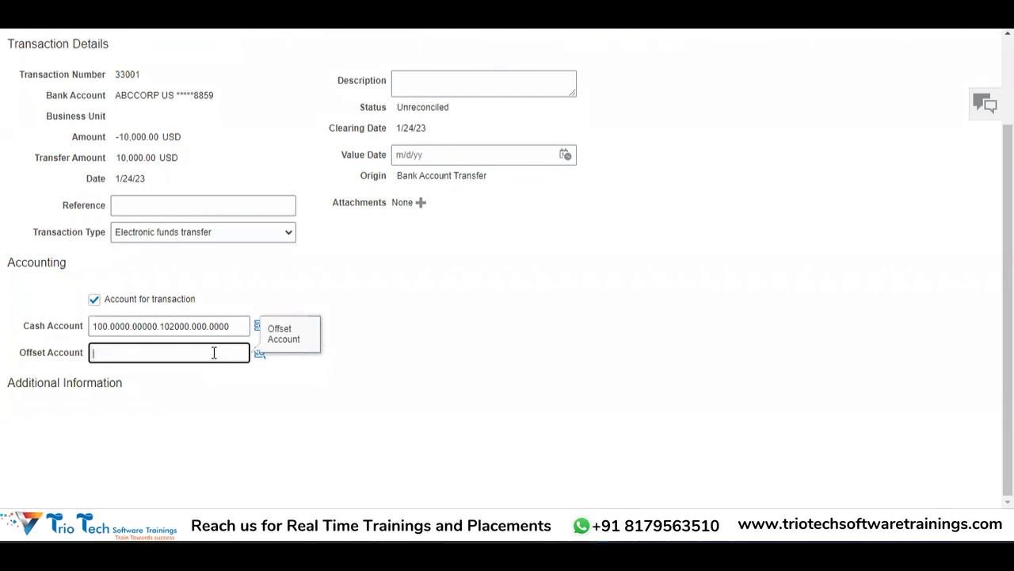
scroll(214, 353, up, 2)
drag(1008, 83, 1008, 99)
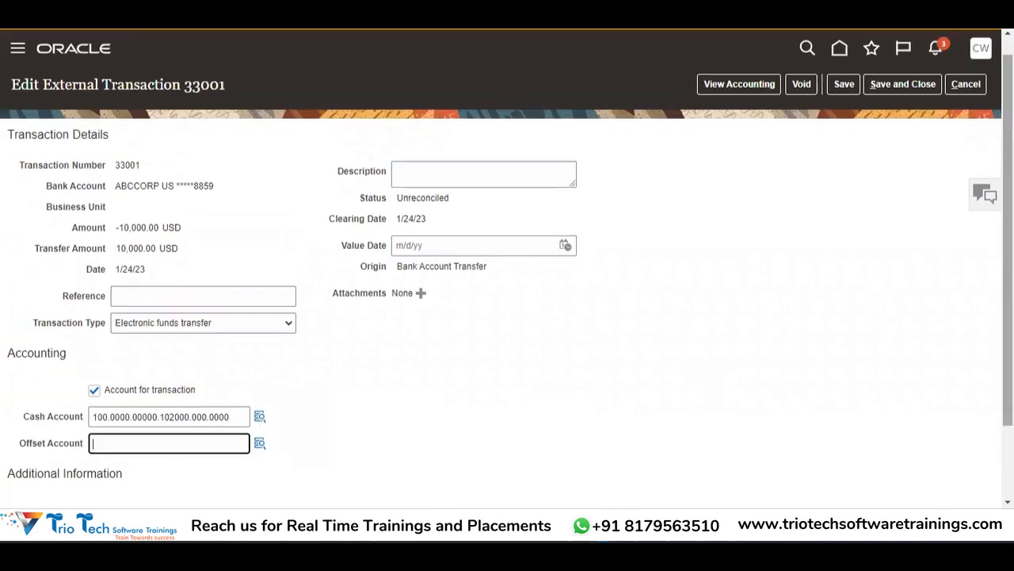
click(975, 89)
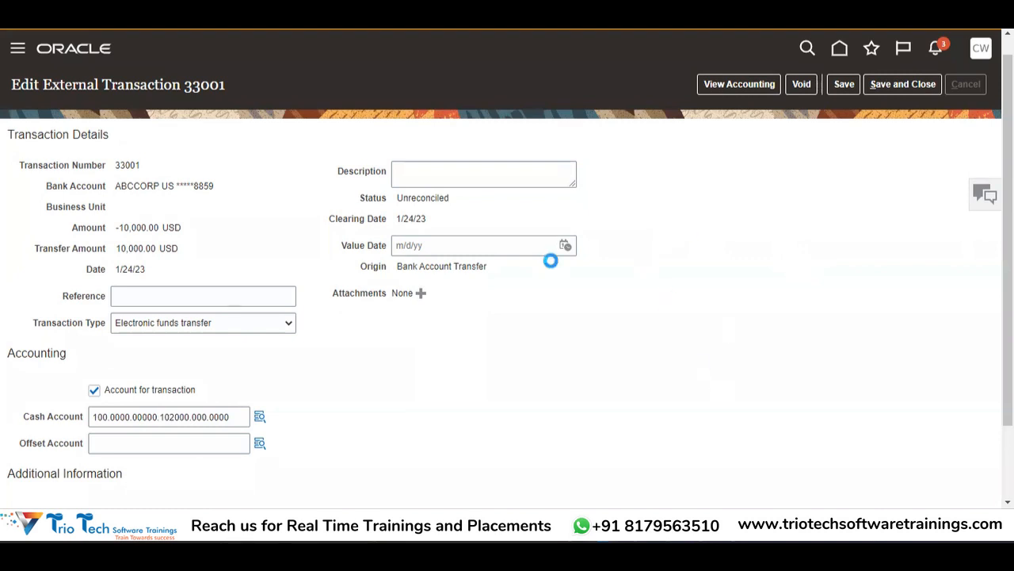
Step: Switch to the empty Book1 Excel workbook and move to cell B3
key(alt+Tab)
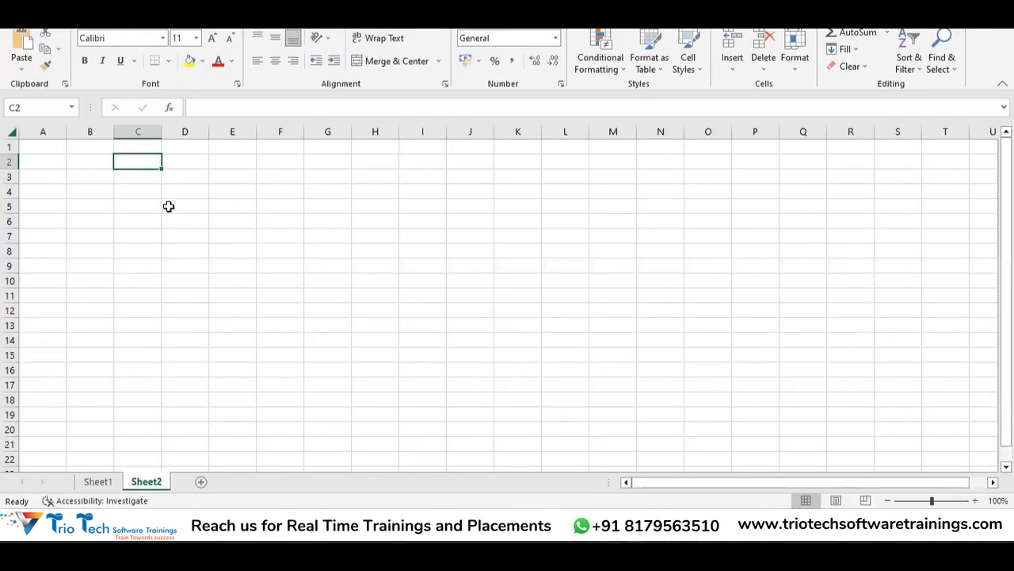
click(168, 206)
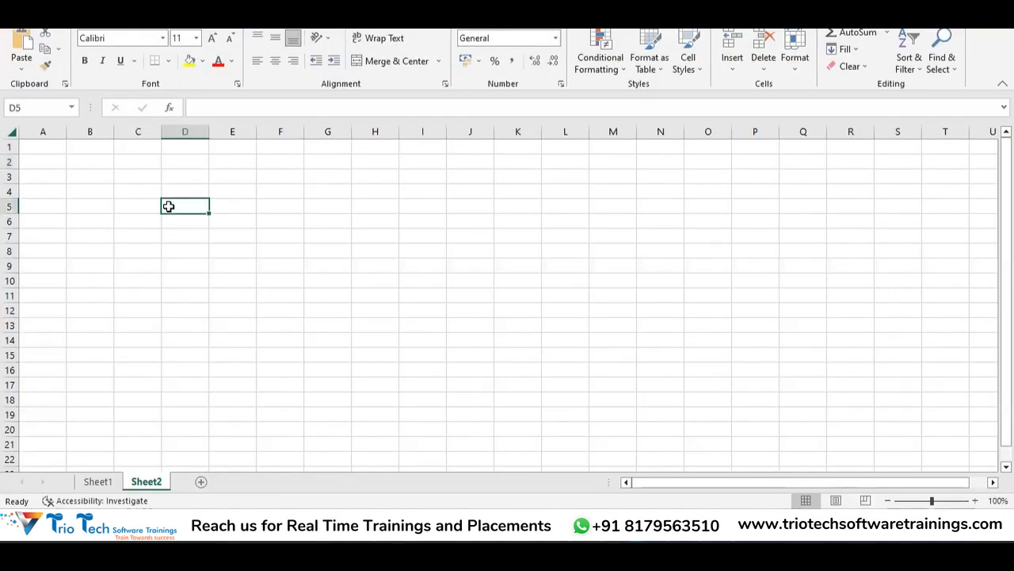
key(Down)
key(Left)
key(Left)
key(Up)
key(Up)
key(Up)
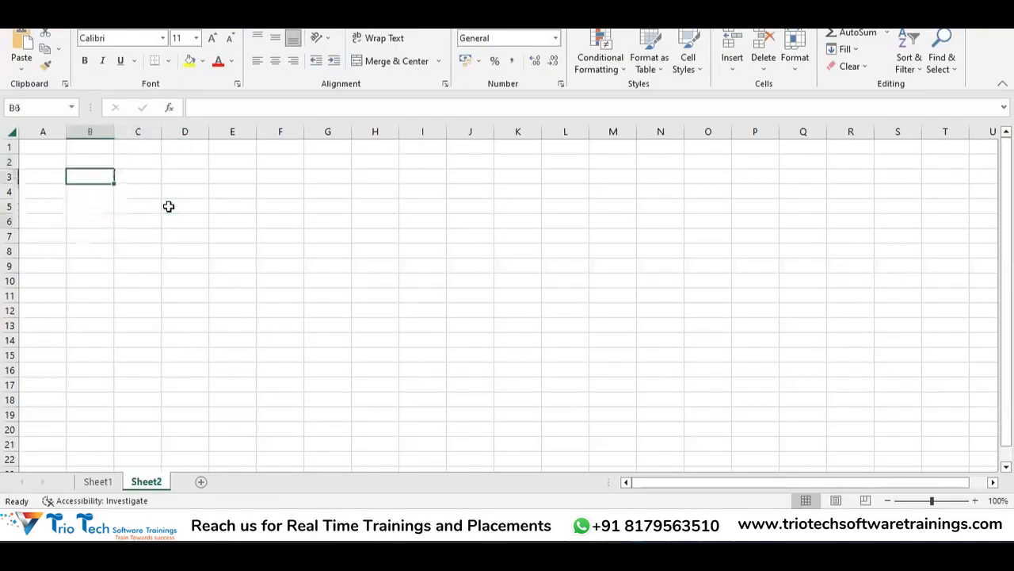
Step: Switch over to the Batch2 Session Working spreadsheet window
key(alt+Tab)
key(Tab)
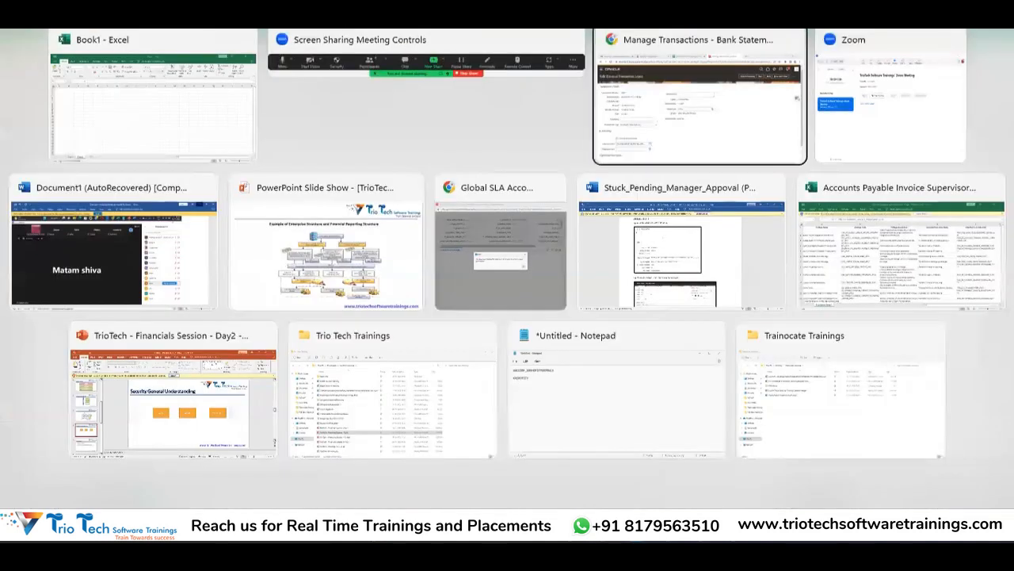
key(alt+Tab)
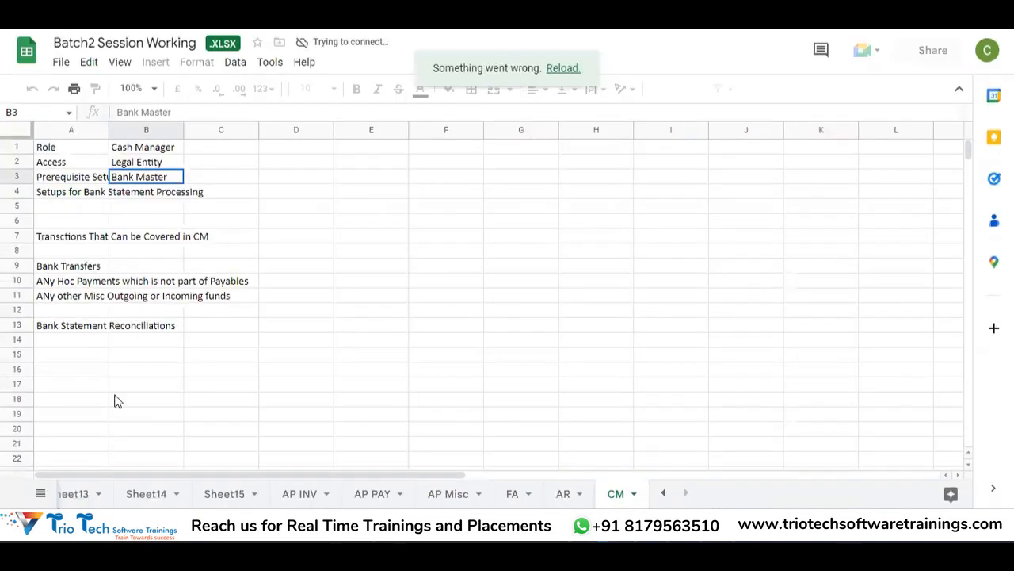
Step: Select cell A16 on the CM sheet and reload the spreadsheet after the connection error
click(111, 384)
click(71, 370)
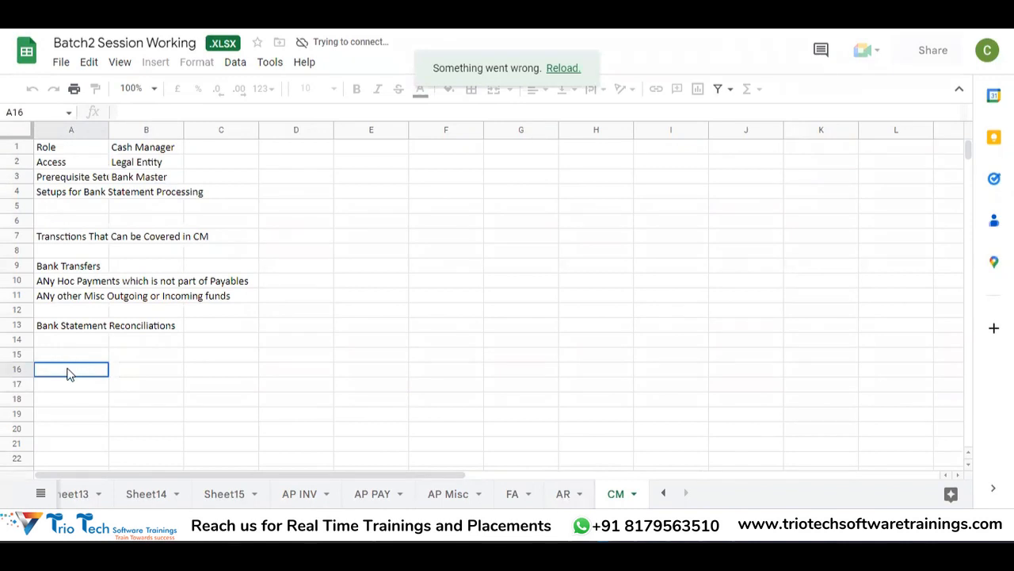
click(561, 69)
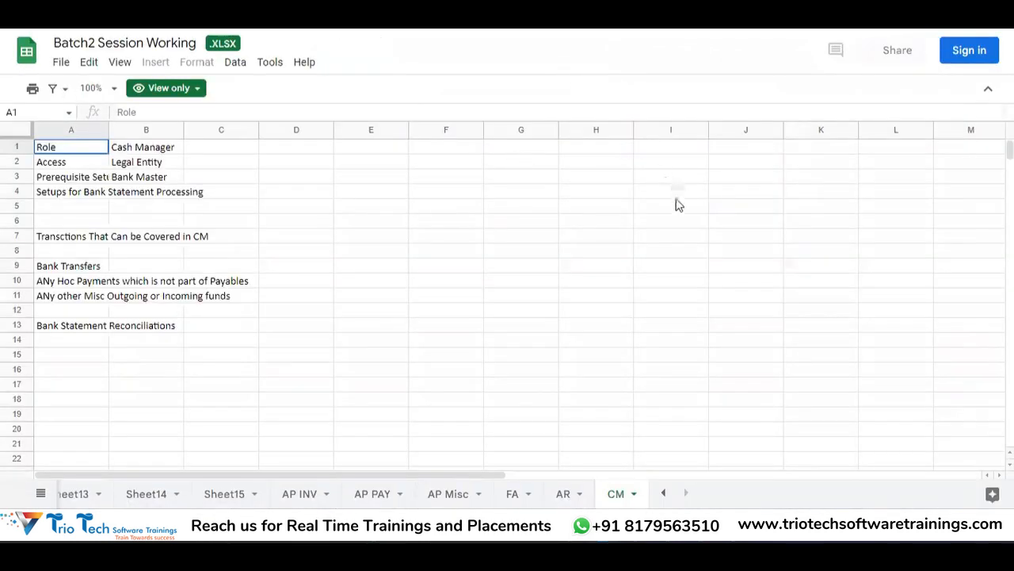
Step: Start Google sign-in, enter the account's e-mail address and continue
click(969, 50)
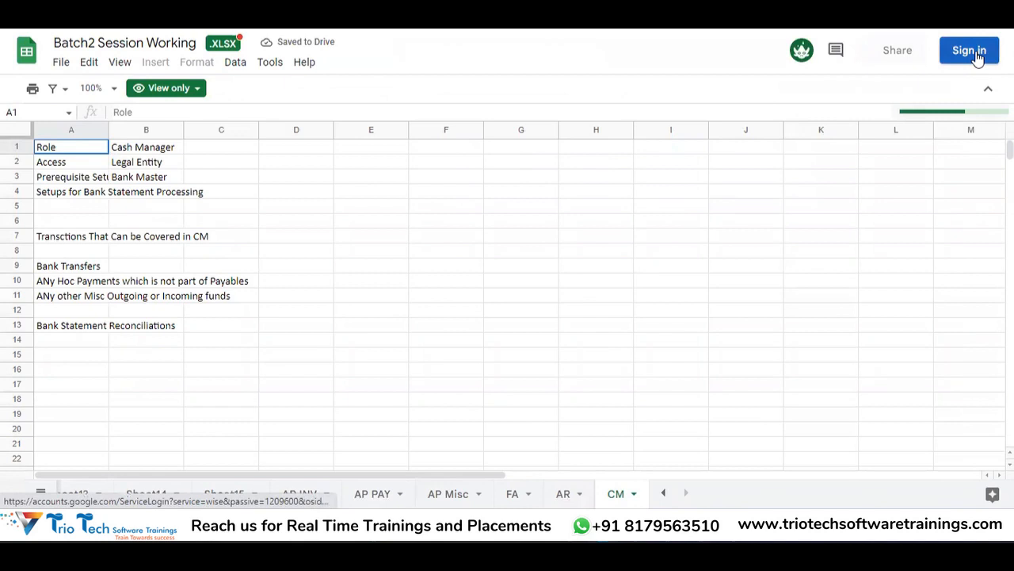
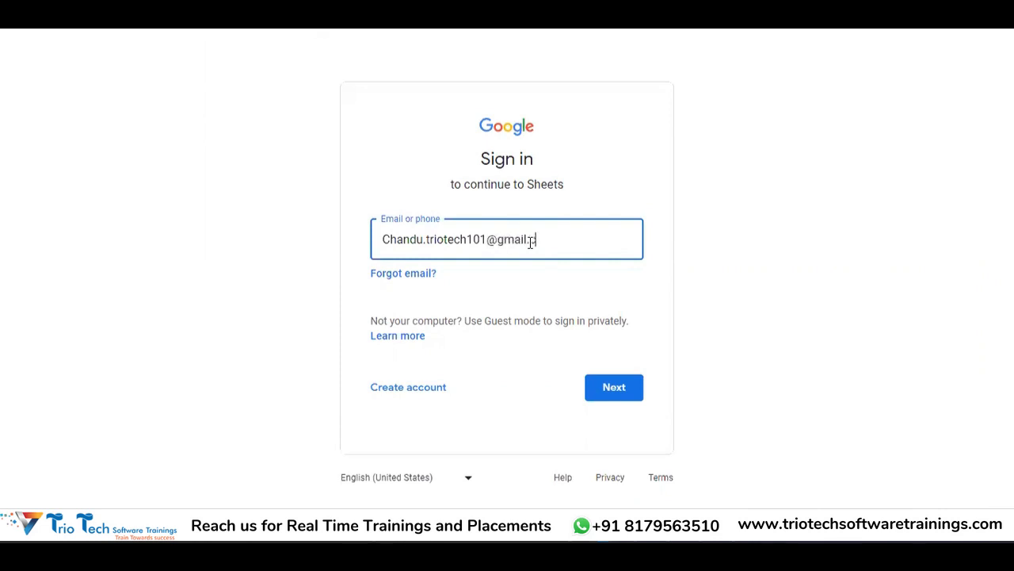
key(Tab)
click(622, 387)
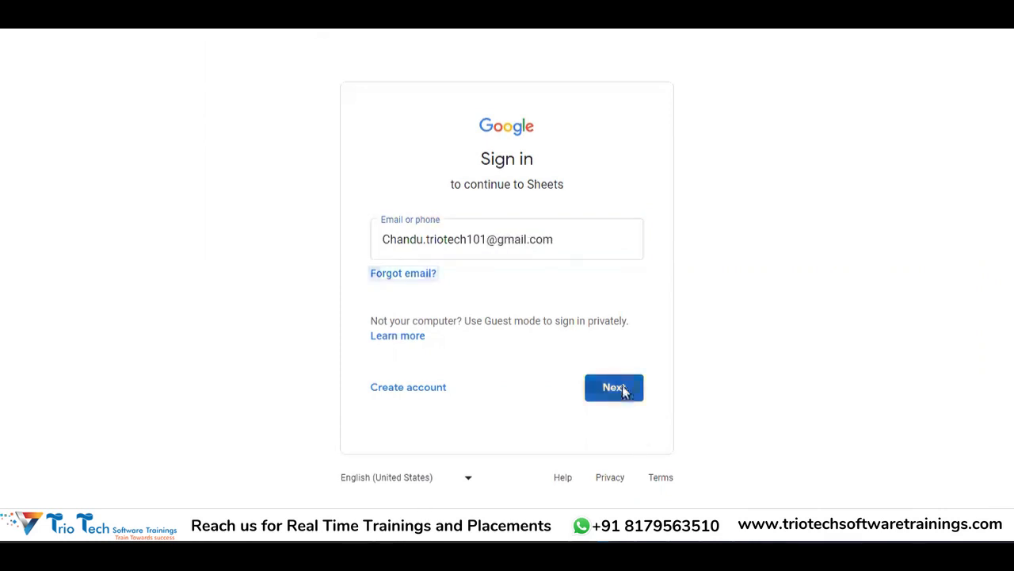
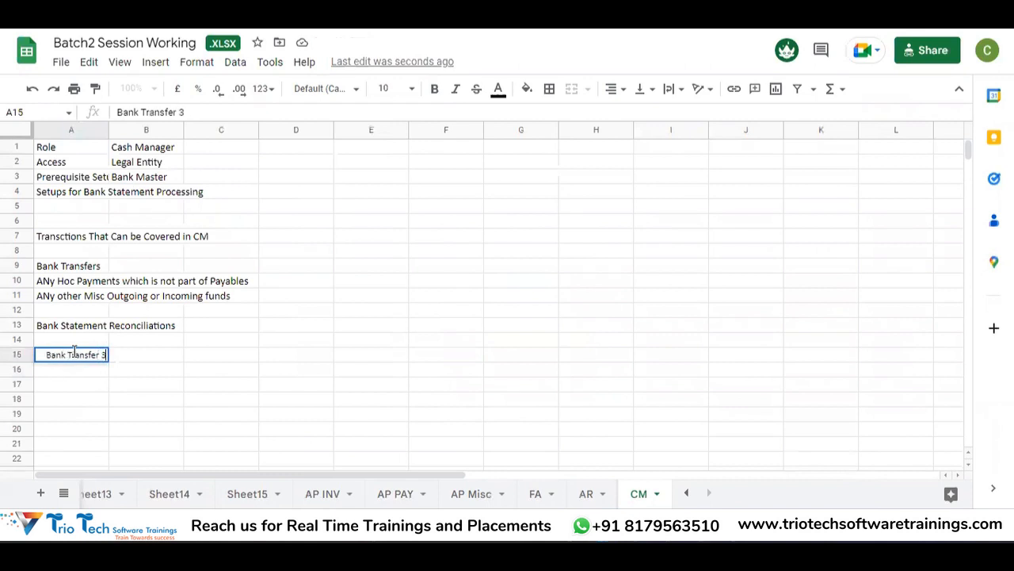
Step: Complete the A15 note as 'Bank Transfer 30001' and enter transfers 31001 in B17 and 31002 in B20
text(1)
key(Return)
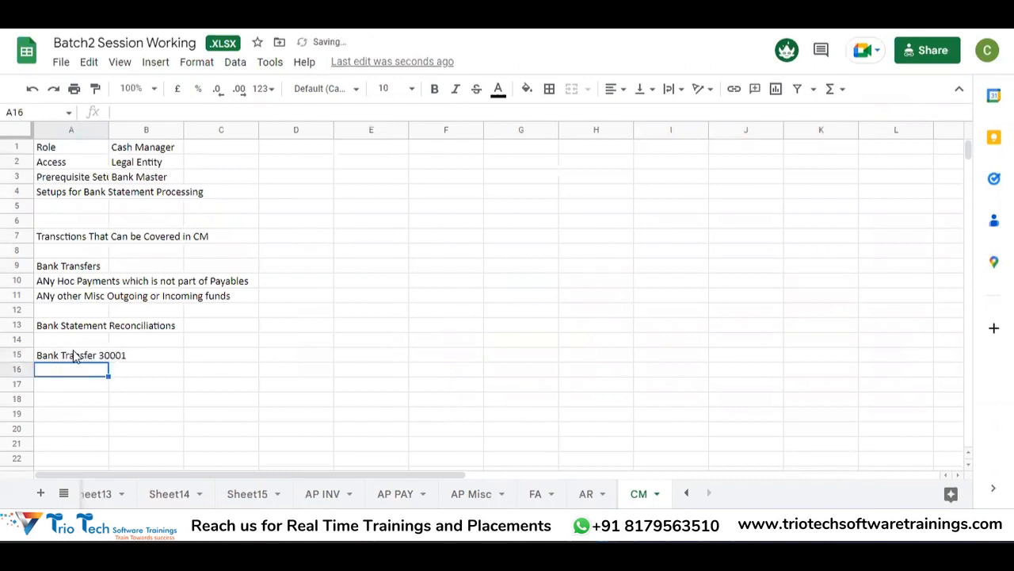
key(Down)
key(Down)
key(Right)
key(Up)
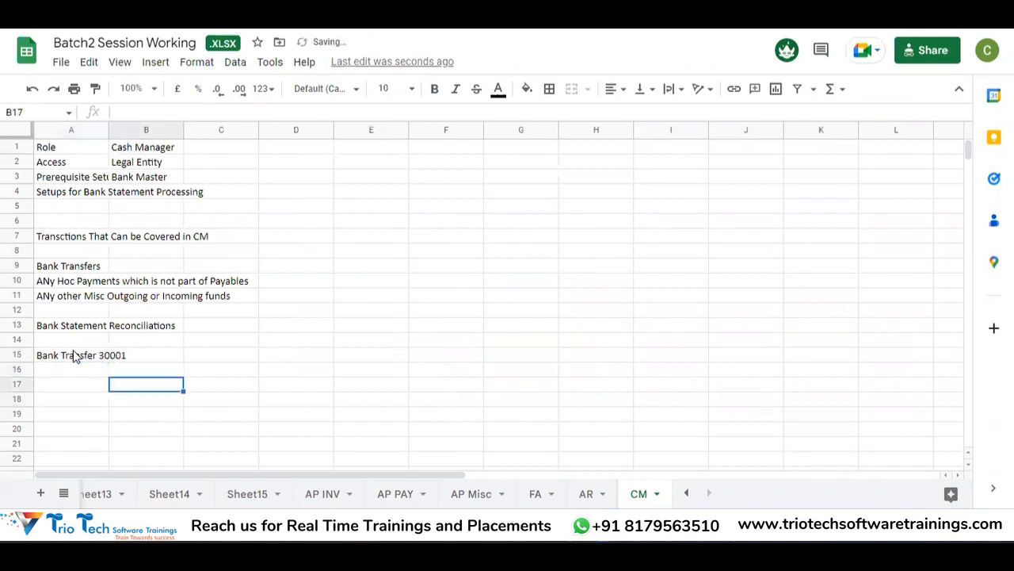
text(310)
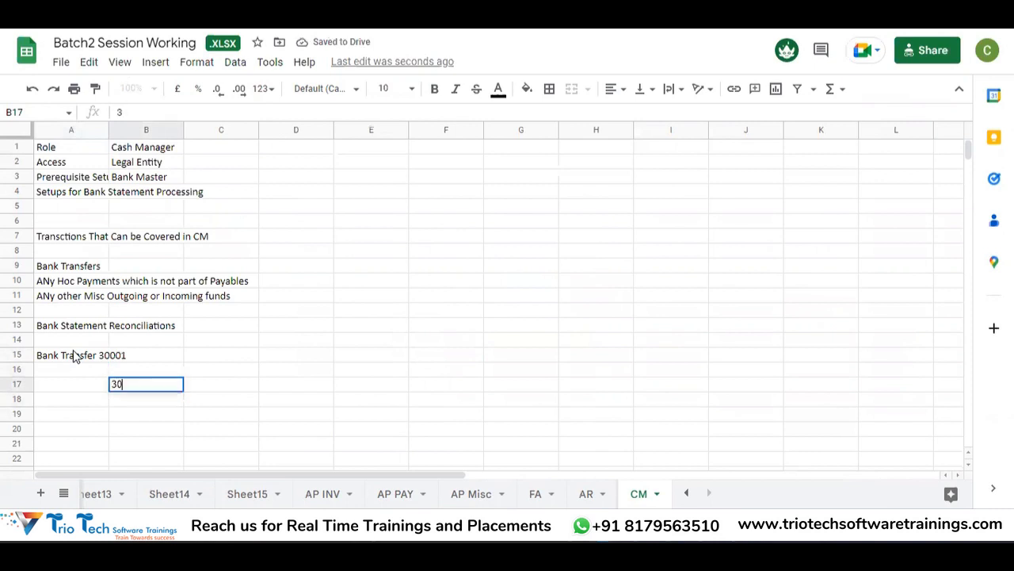
key(BackSpace)
key(BackSpace)
text(1001)
key(Return)
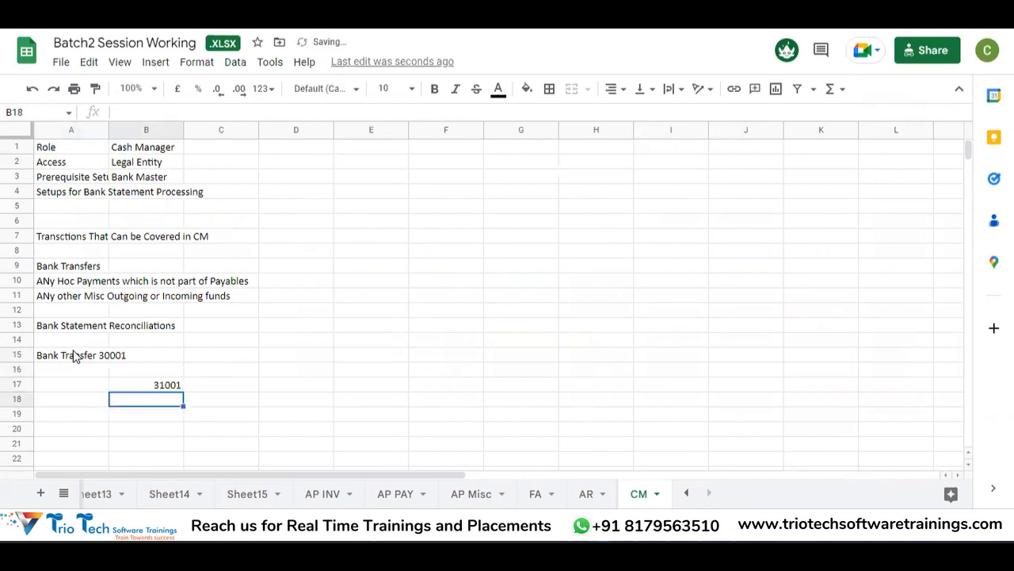
key(Down)
key(Down)
text(3100)
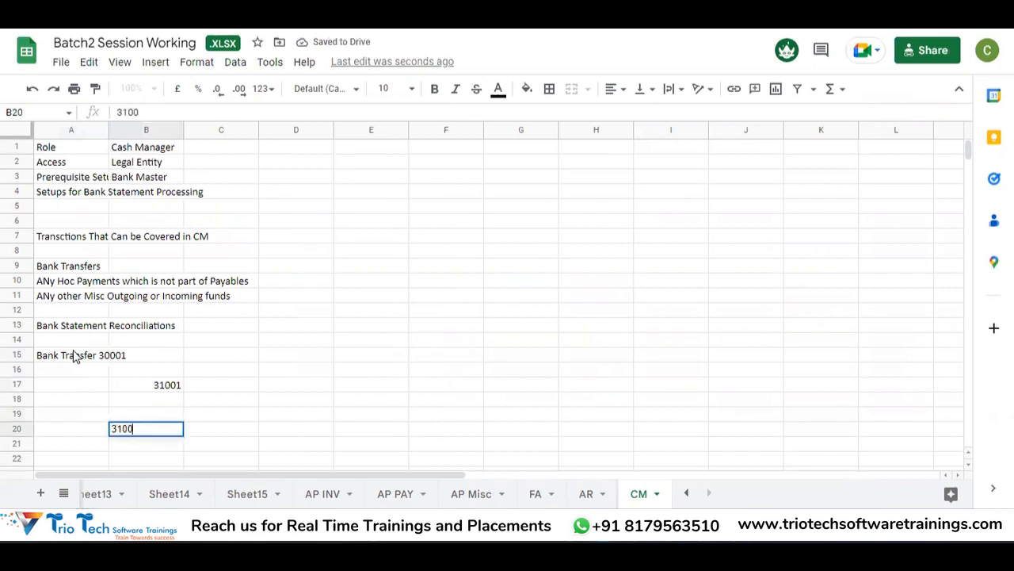
key(Return)
Step: Label D17 and D18 beside 31001 as Cash Account and Offset Account
key(Up)
key(Up)
key(Up)
key(Up)
key(Right)
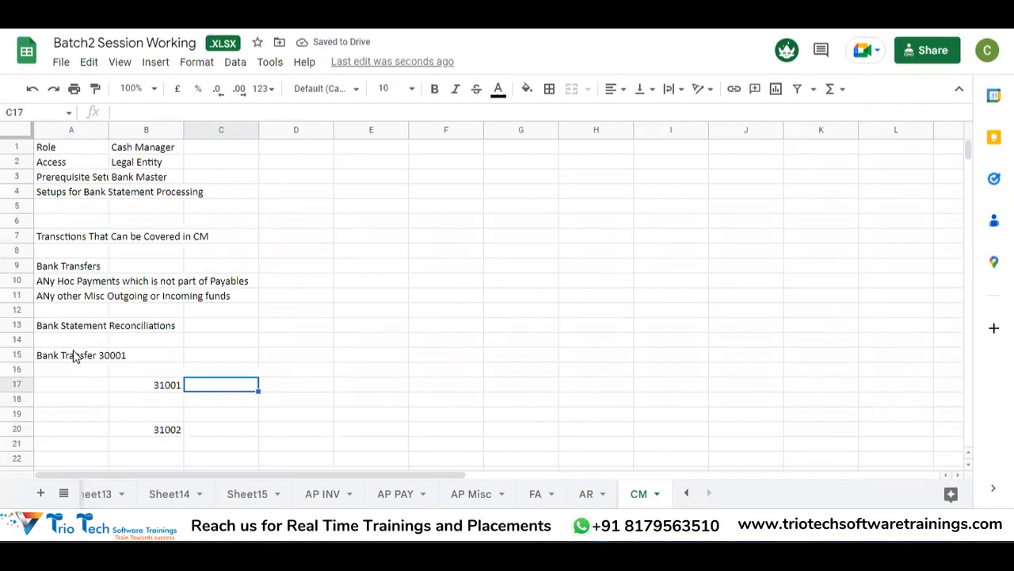
key(Down)
key(Up)
key(Right)
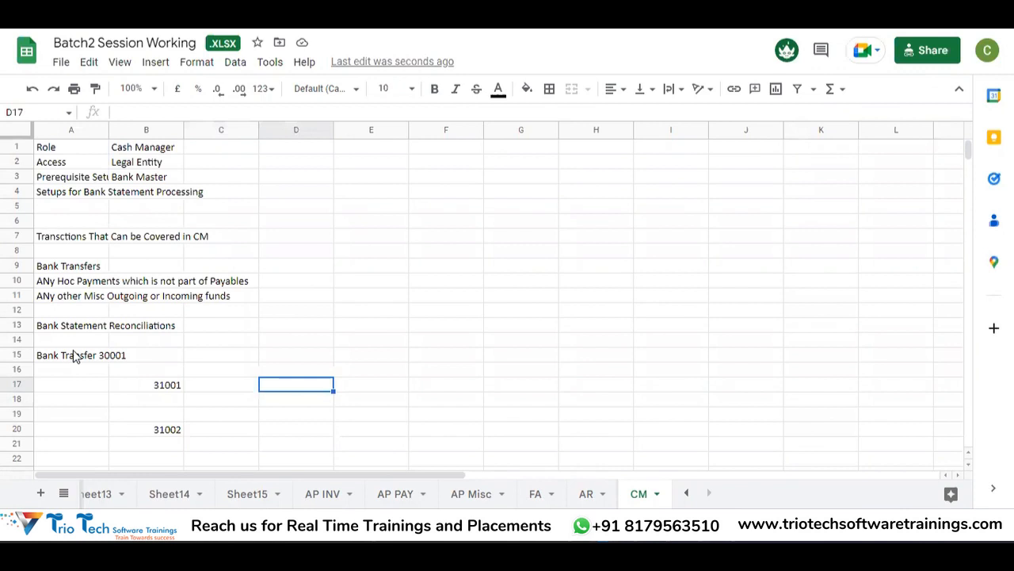
text(Cash A)
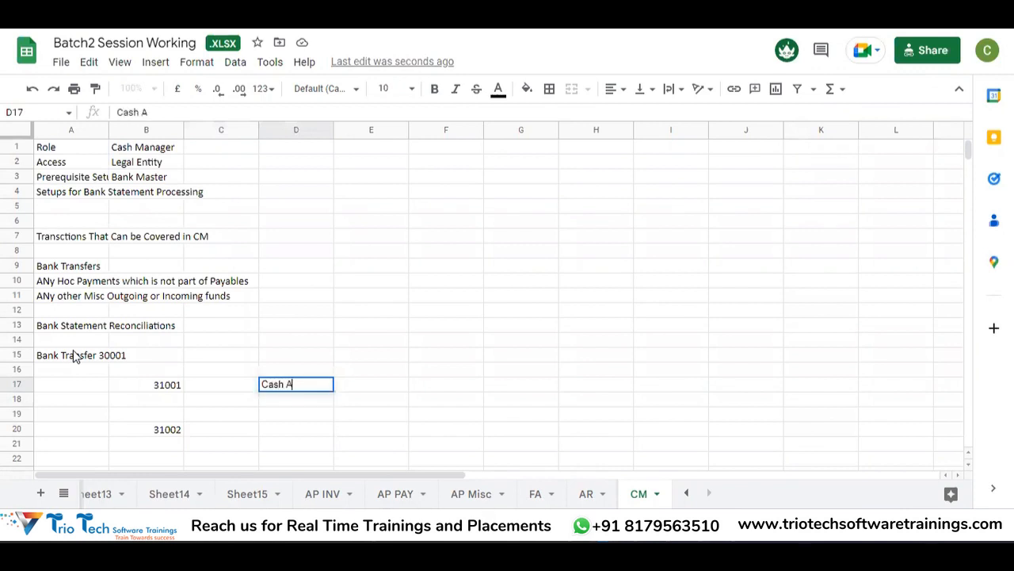
text(ccount)
key(Return)
text(Offset Ac)
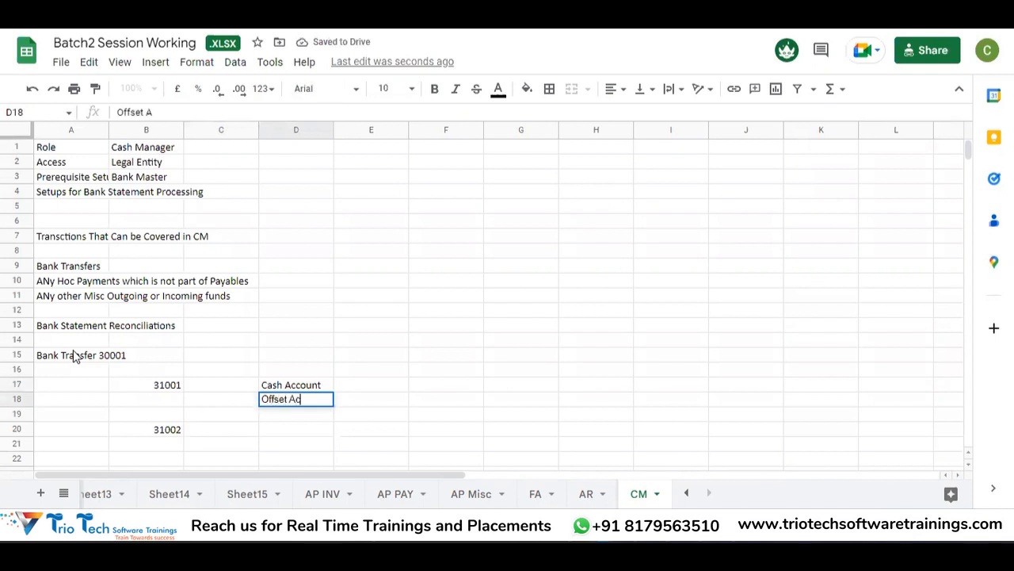
text(count)
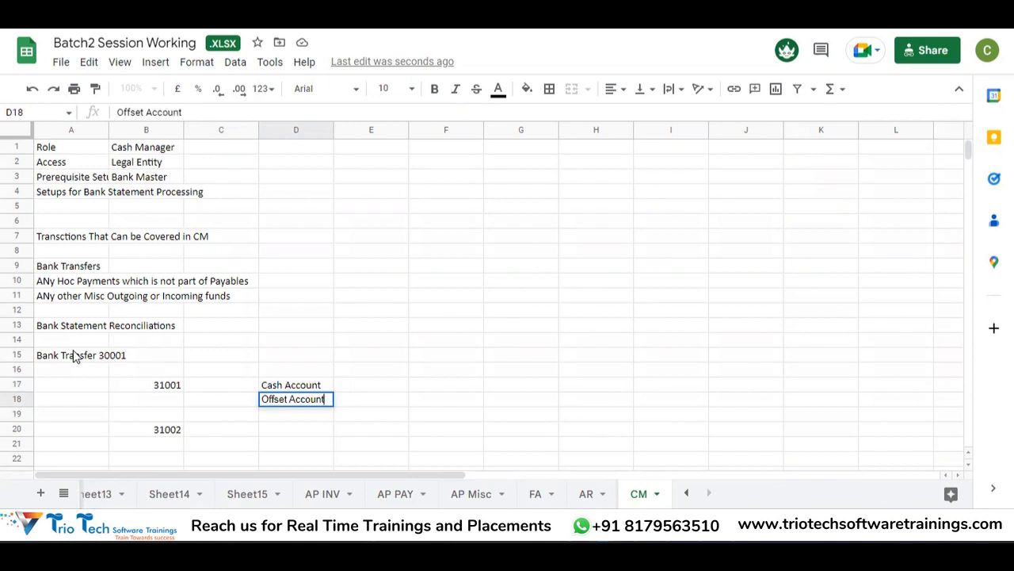
key(Return)
Step: Label D20 and D21 beside 31002 as Cash Account and Offset
key(Up)
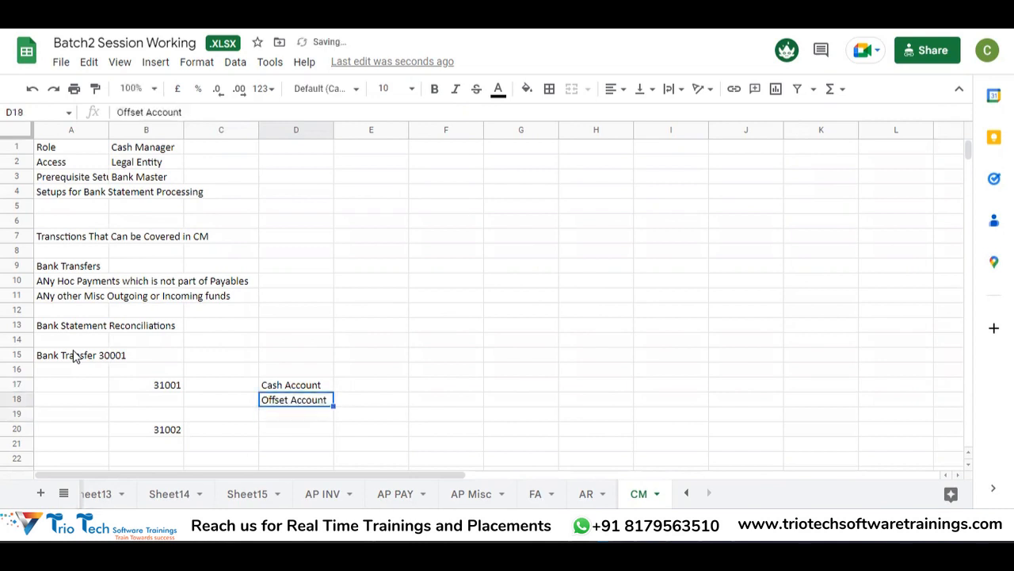
key(Up)
key(Right)
key(Down)
key(Down)
key(Down)
key(Left)
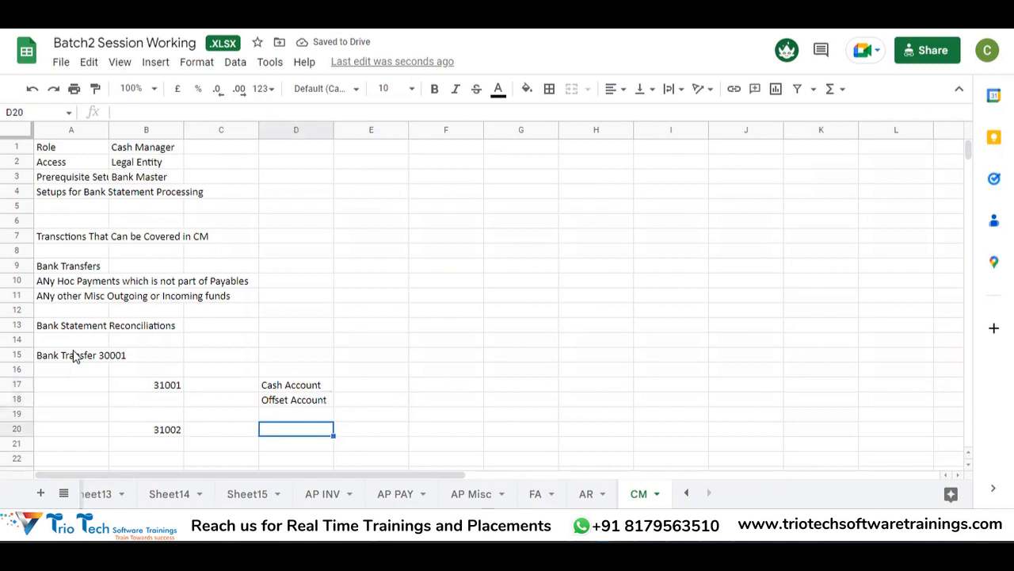
key(Up)
key(Up)
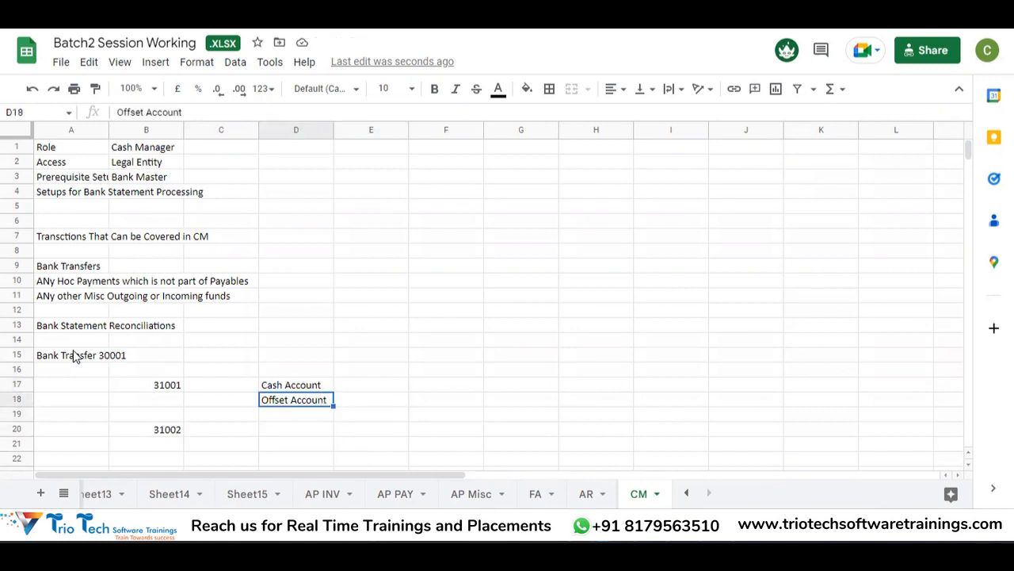
key(Down)
key(Down)
key(Left)
key(Left)
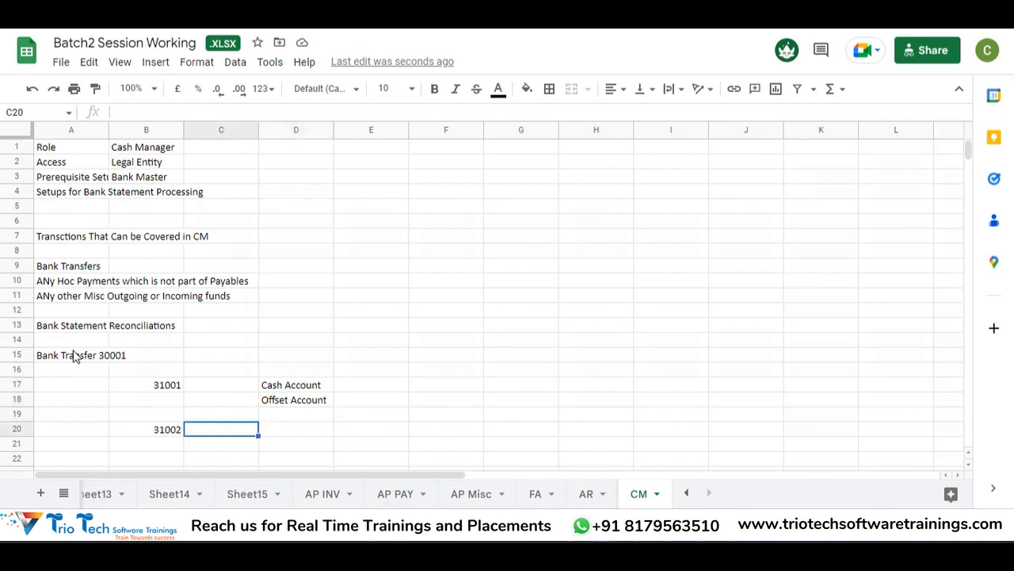
key(Right)
key(Left)
key(Right)
key(Right)
text(Cas)
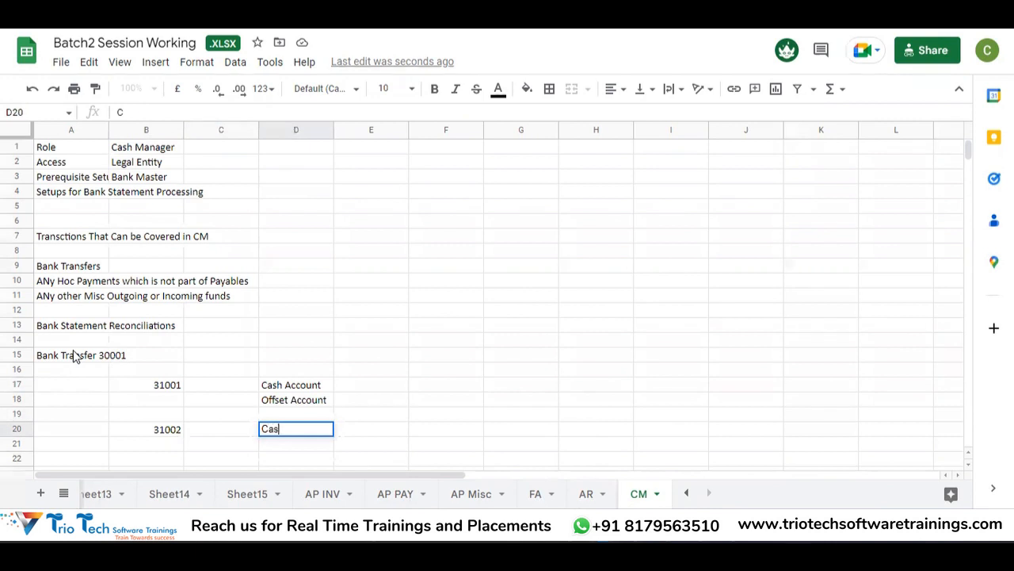
text(h Account)
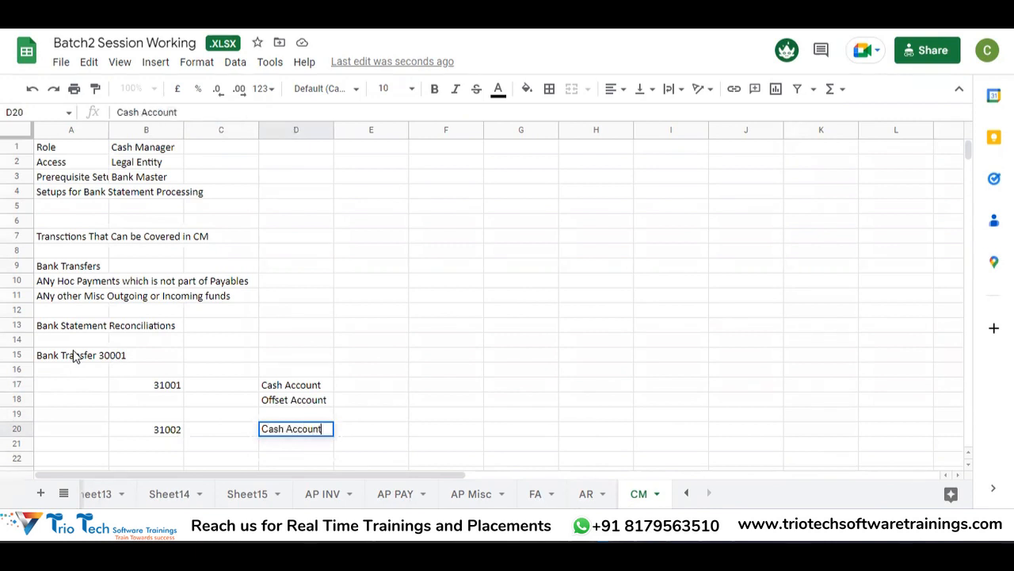
key(Return)
text(Offset)
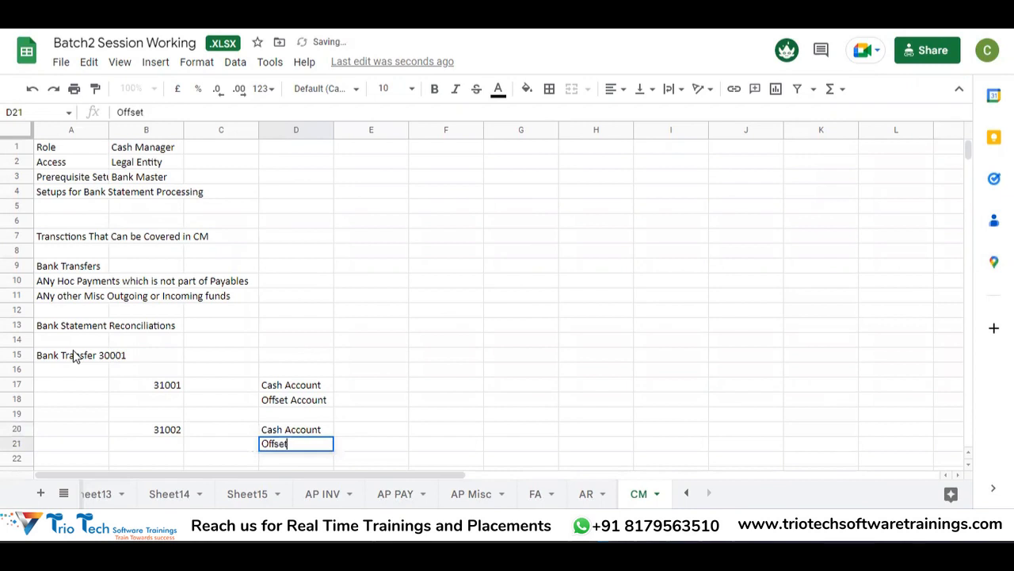
key(Return)
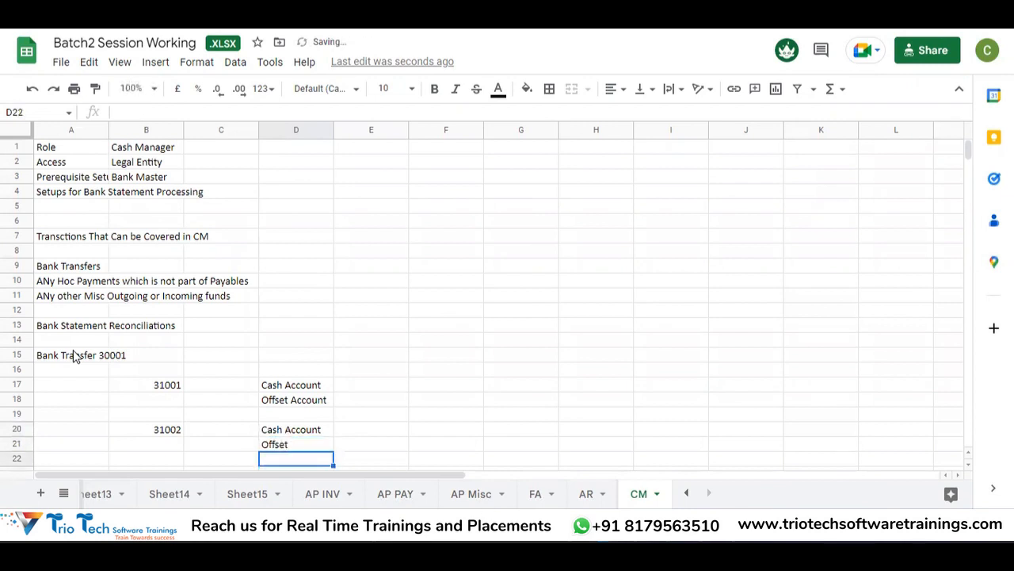
Step: Move back along row 17 to cell A17 for the first bank-account label
key(Up)
key(Up)
key(Up)
key(Left)
key(Left)
key(Up)
key(Up)
key(Right)
key(Right)
key(Right)
key(Left)
key(Left)
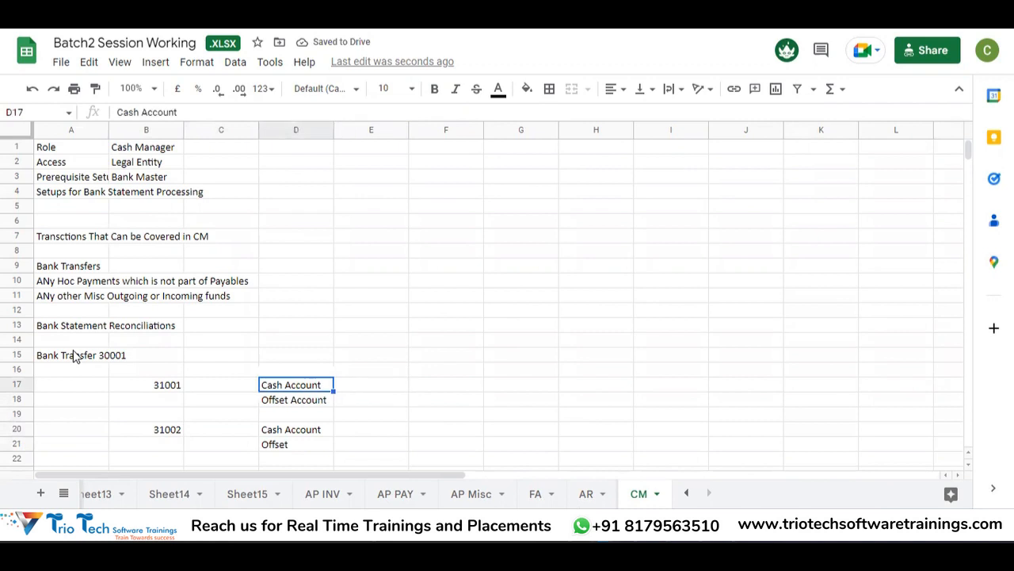
key(Right)
key(Right)
key(Right)
key(Right)
key(Right)
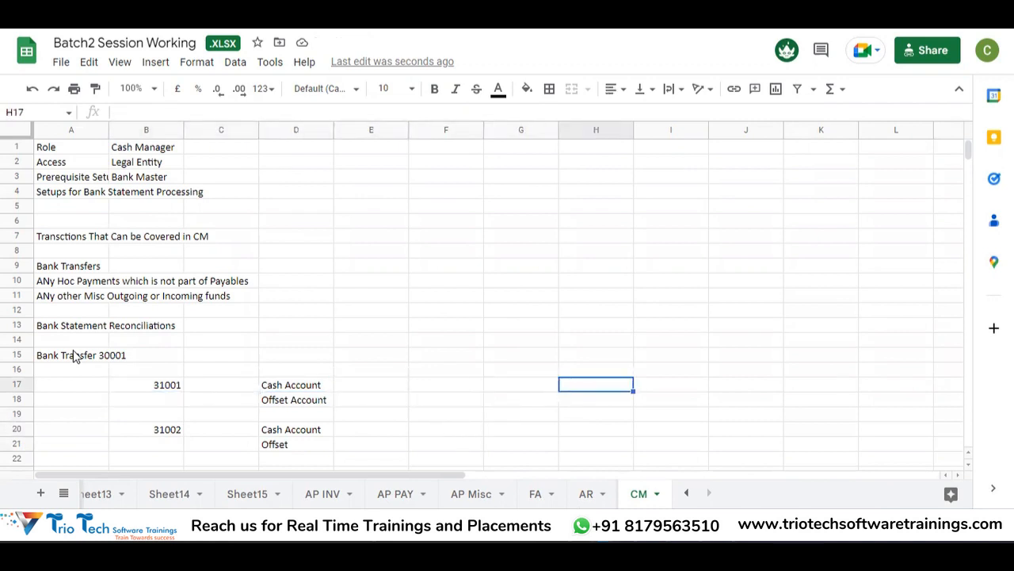
key(Left)
key(Left)
key(Left)
key(Left)
key(Left)
key(Left)
key(Left)
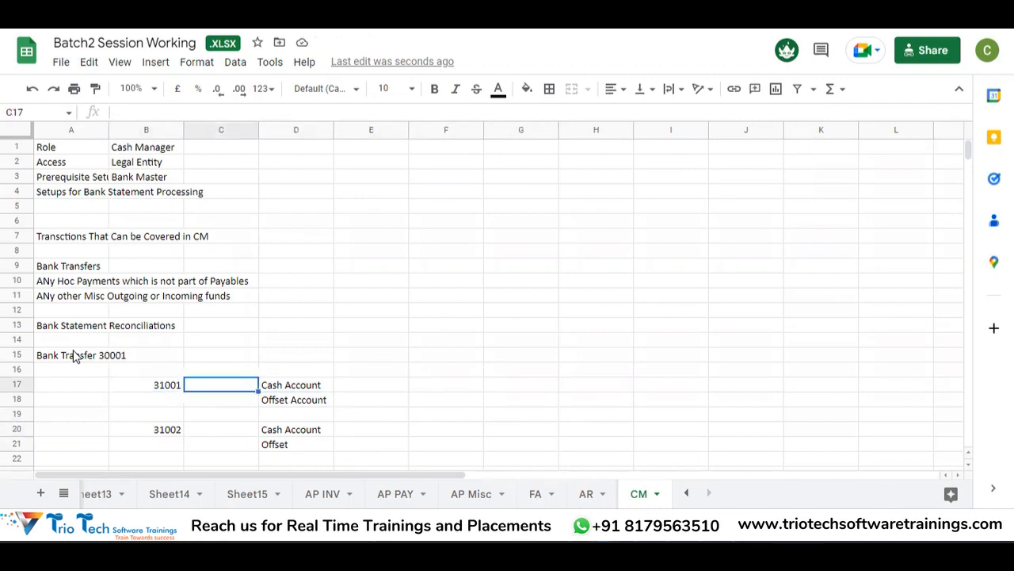
Step: Label the accounts Bank Account1 in A17 and Bank Account2 in A20
text(Bank Account)
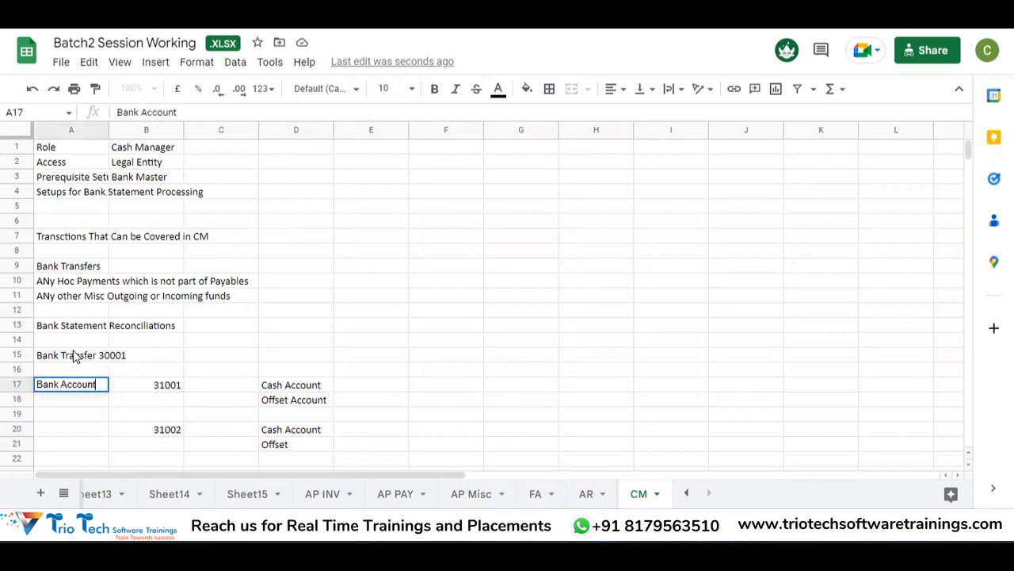
text(1)
key(Return)
key(Right)
key(Down)
key(Down)
key(Left)
text(Bank )
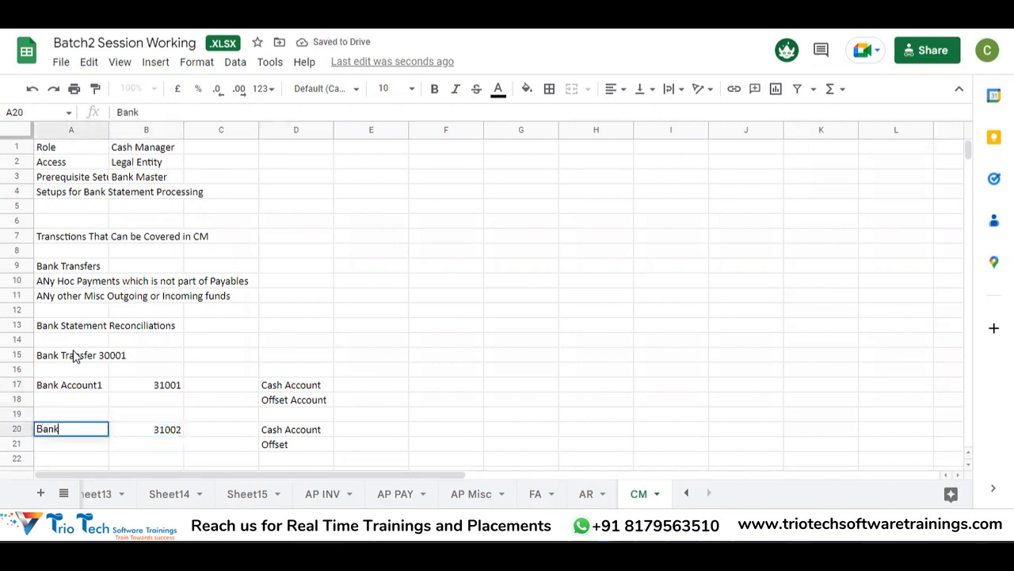
text(Account)
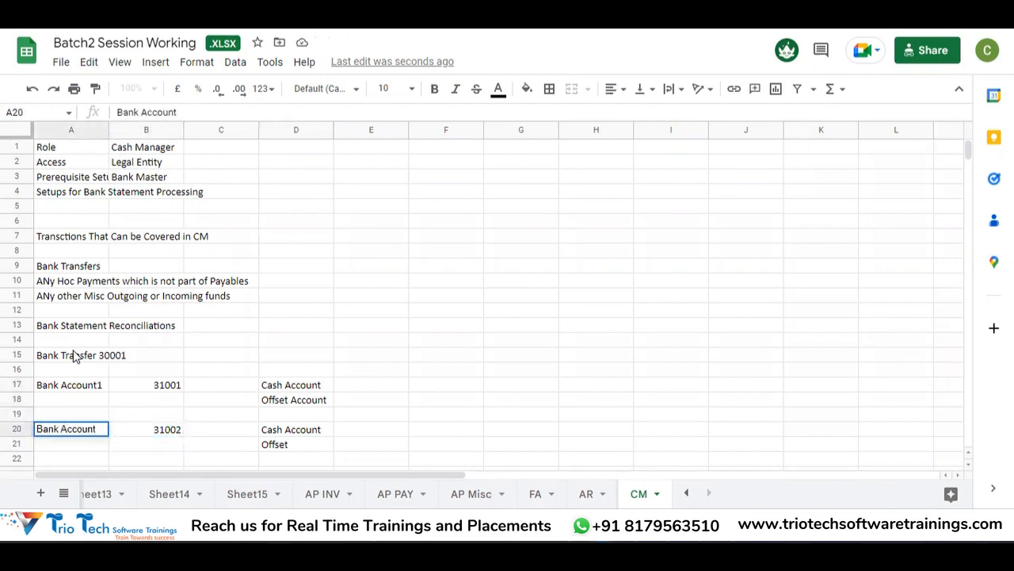
text(2)
key(Return)
Step: Note 'Cash Out' in H17 and 'Cash in' in H20
key(Up)
key(Up)
key(Up)
key(Up)
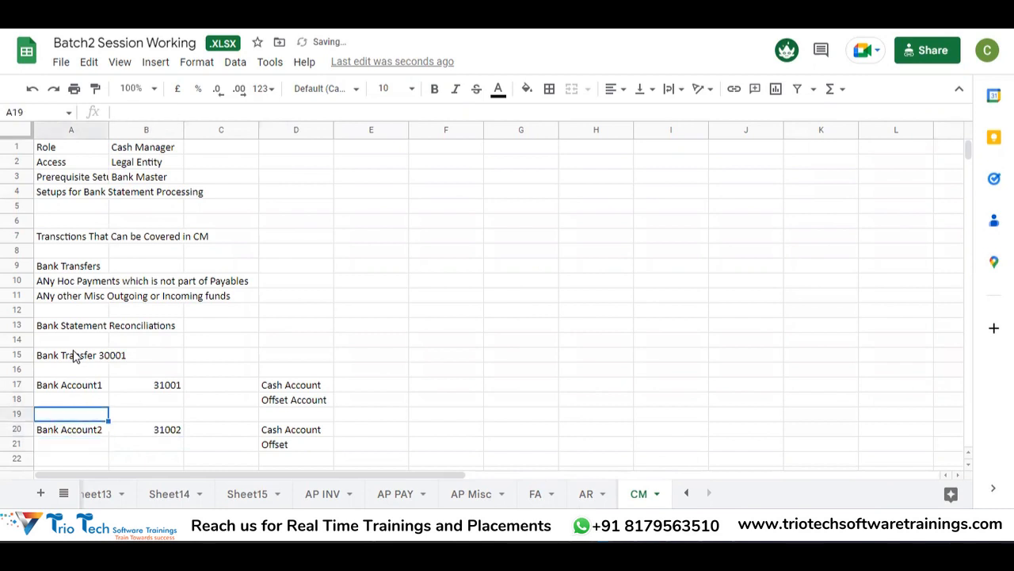
key(Right)
key(Right)
key(Right)
key(Right)
key(Right)
key(Right)
key(Left)
key(Left)
key(Right)
key(Right)
key(Right)
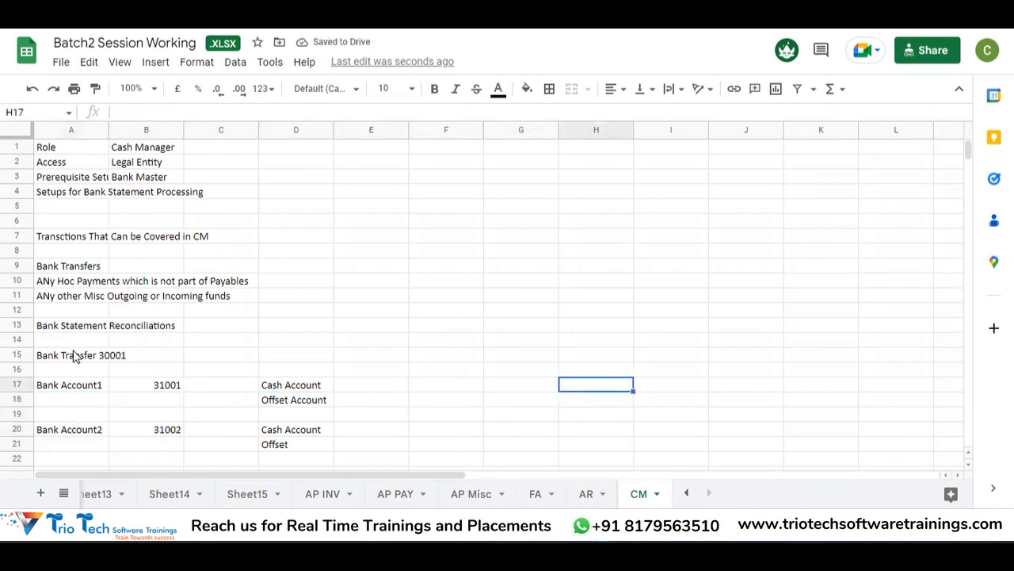
key(Left)
key(Left)
key(Down)
key(Right)
key(Right)
key(Up)
text(Cash Out)
key(Return)
key(Right)
key(Right)
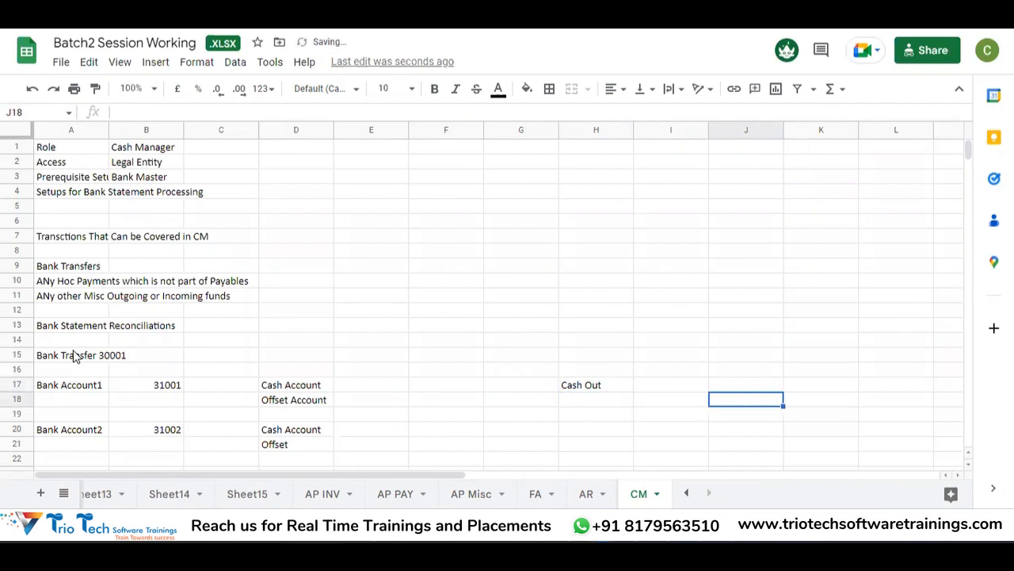
key(Right)
key(Down)
key(Down)
key(Down)
key(Left)
key(Left)
key(Up)
key(Left)
text(Cash )
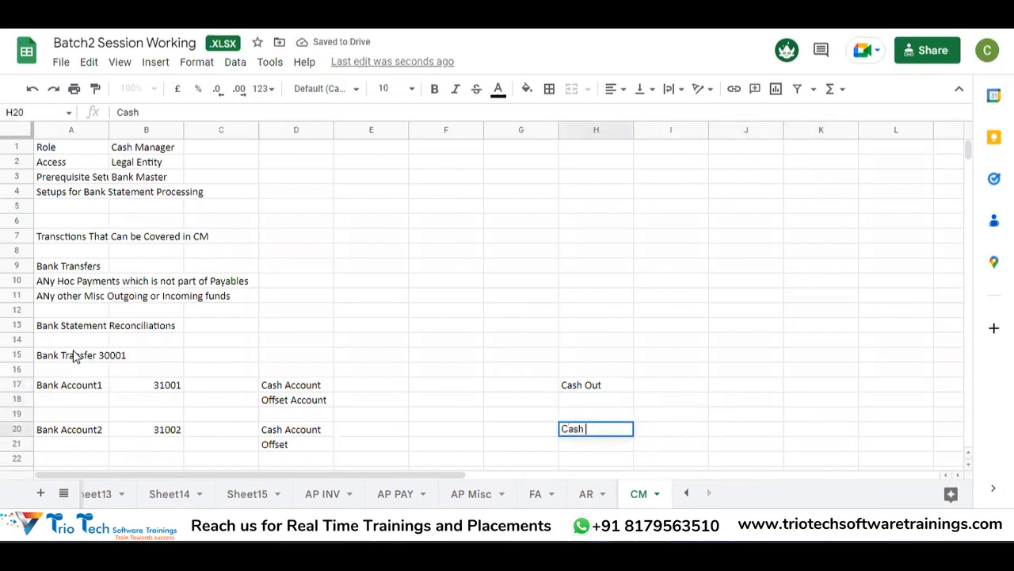
text(in)
key(Return)
Step: Mark the cash lines with Cr in E17 and Dr in E20
key(Up)
key(Up)
key(Up)
key(Up)
key(Left)
key(Left)
key(Left)
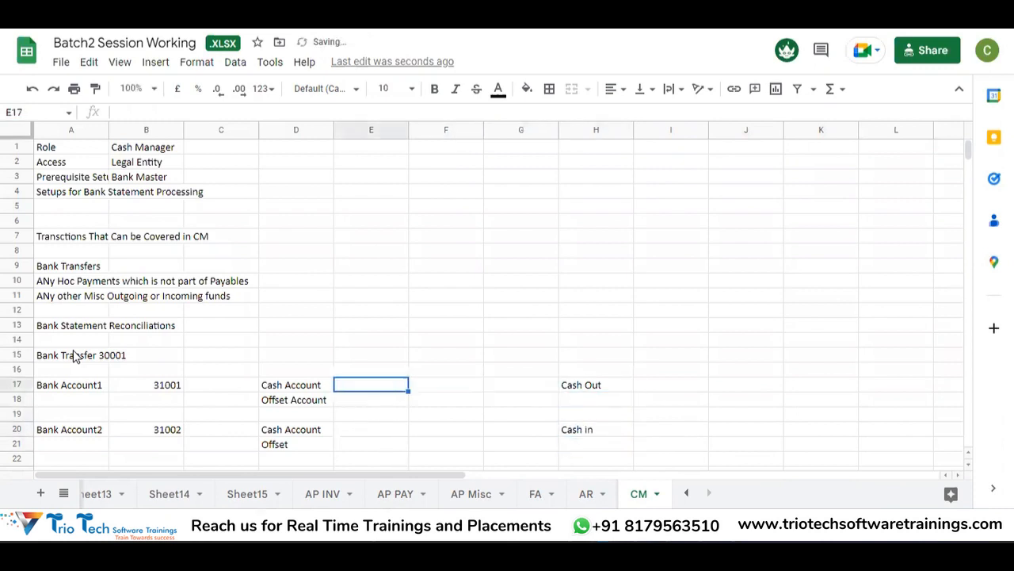
text(Cr)
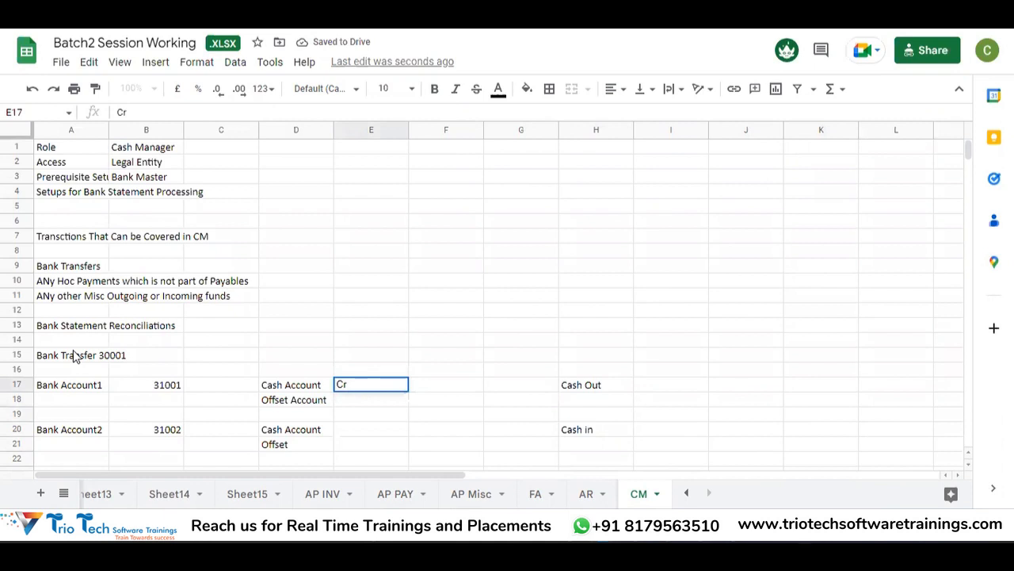
key(Return)
key(Down)
key(Down)
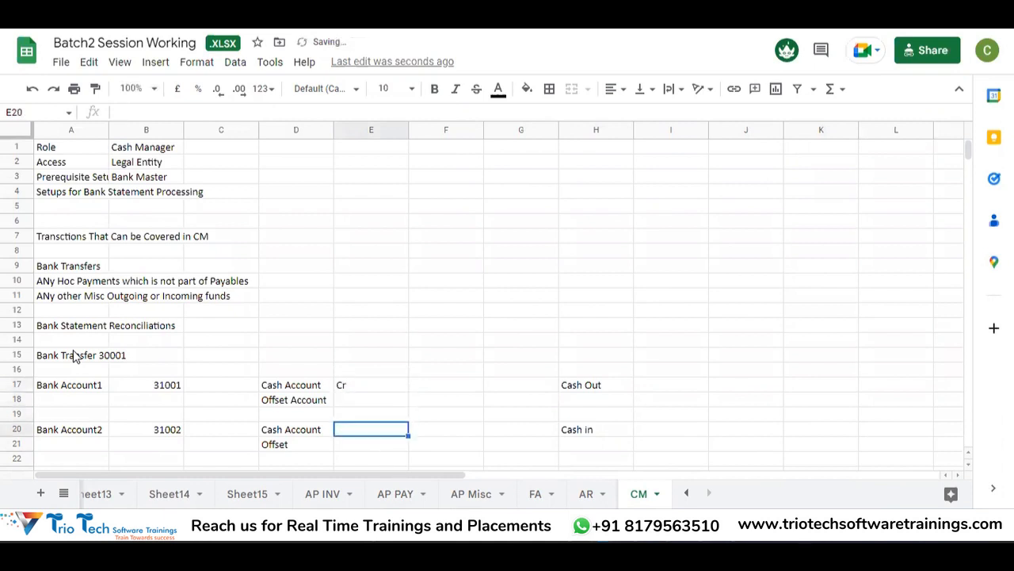
text(Dr)
key(Return)
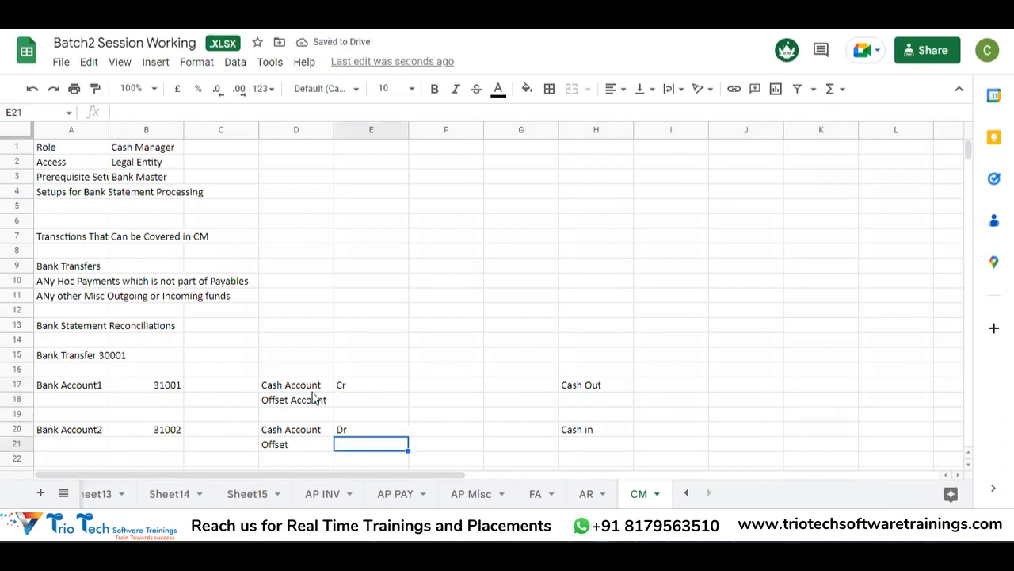
Step: Select cell K17 to start a journal notes area
click(805, 390)
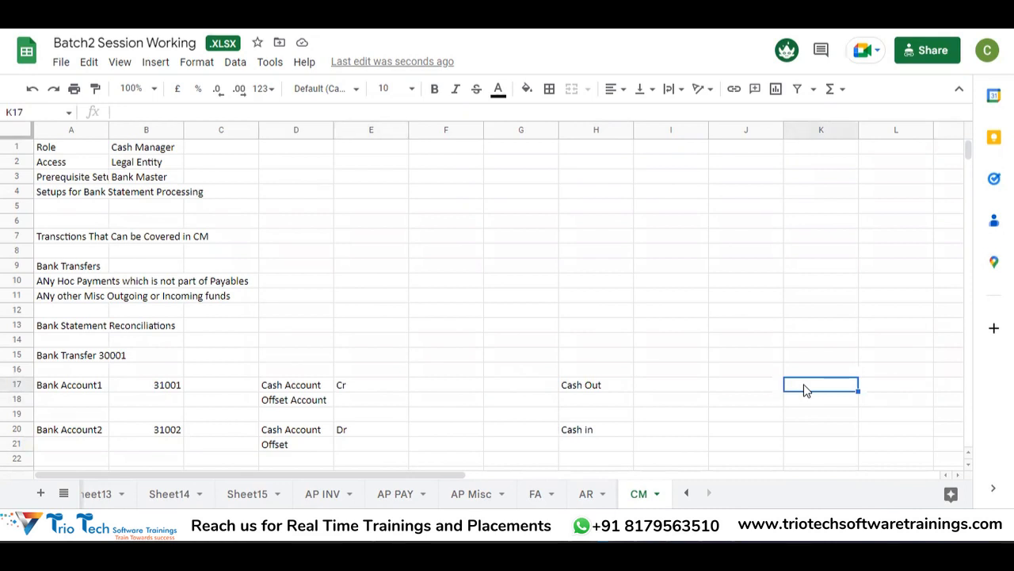
click(883, 390)
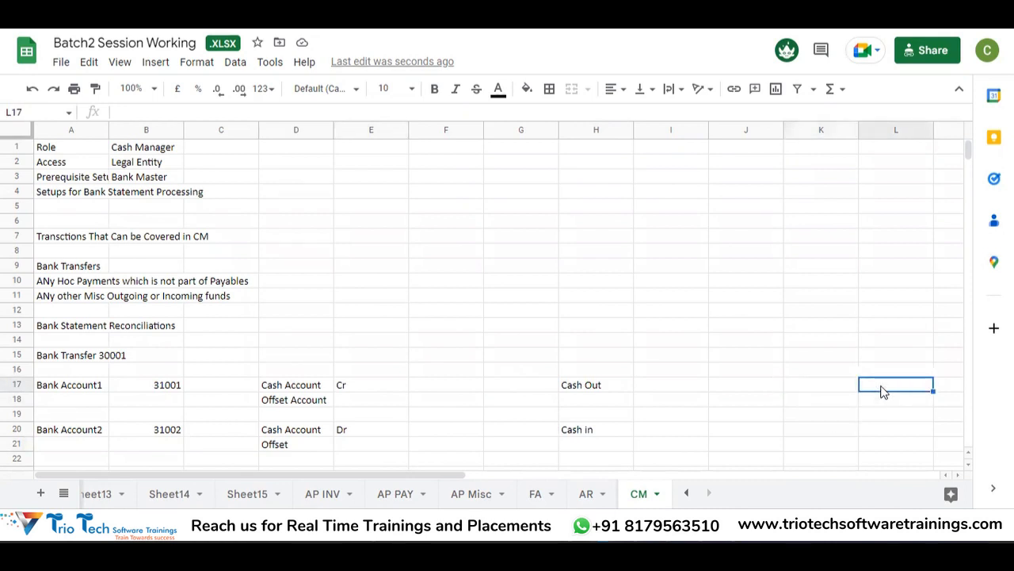
key(Left)
key(Right)
key(Left)
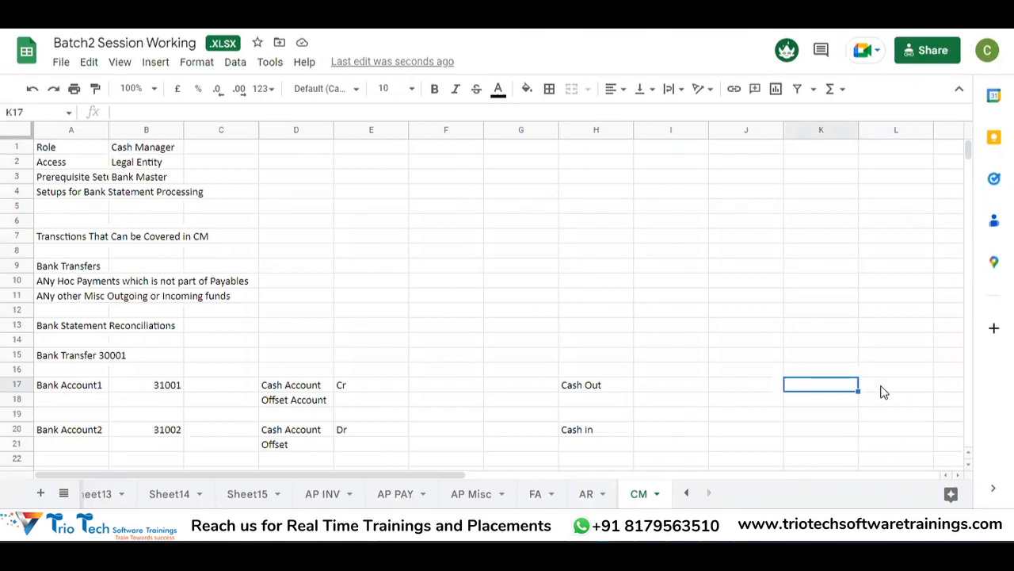
Step: Enter the notes 'Bank 2 Cash A/cDr' in K17 and 'Bank 1 Cash A/C Cr' in L18
text(Bank)
text( 3)
text(2 Cas)
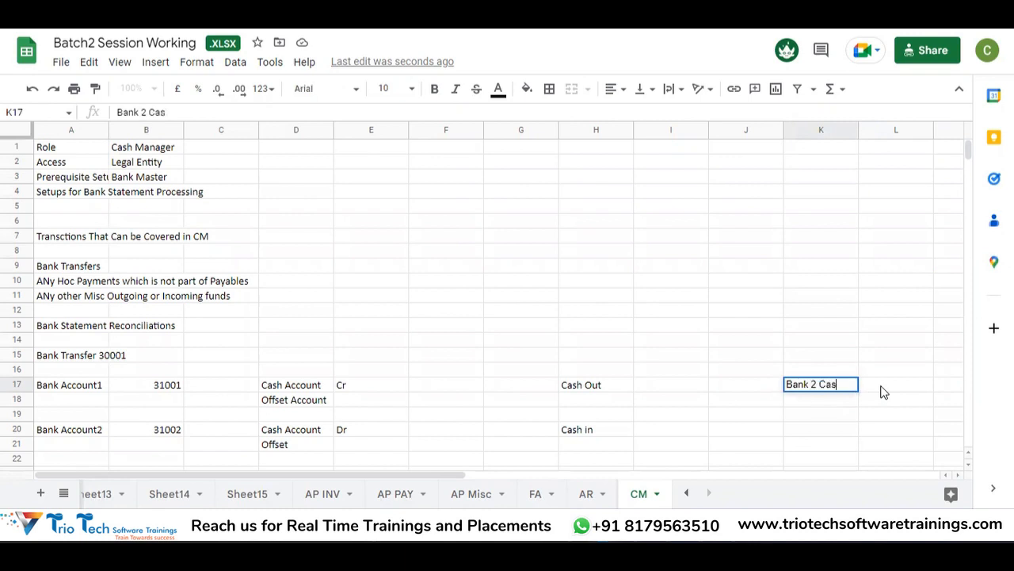
text(h A/ cDr)
key(Return)
key(Right)
text(Bank)
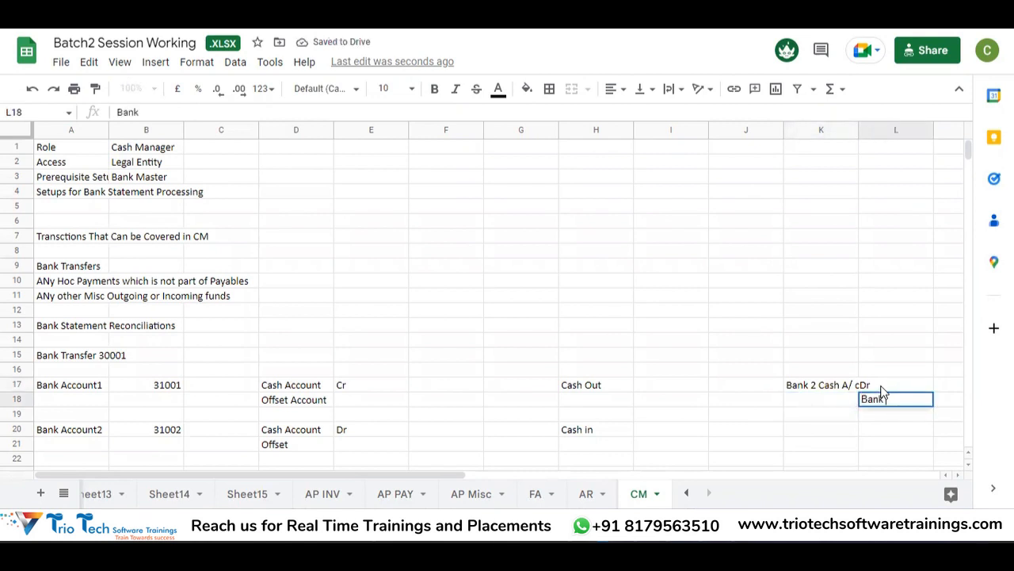
text( 1 Cash)
text( A? cCr)
key(BackSpace)
key(BackSpace)
key(BackSpace)
key(BackSpace)
text(C Cr)
key(Return)
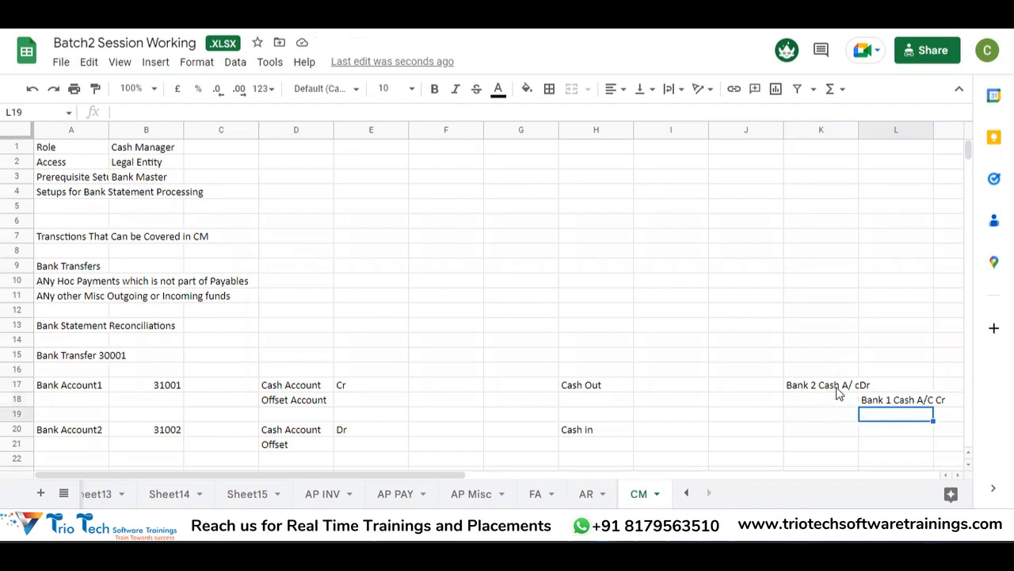
Step: Correct the misplaced slash in the K17 note
click(854, 388)
triple_click(855, 386)
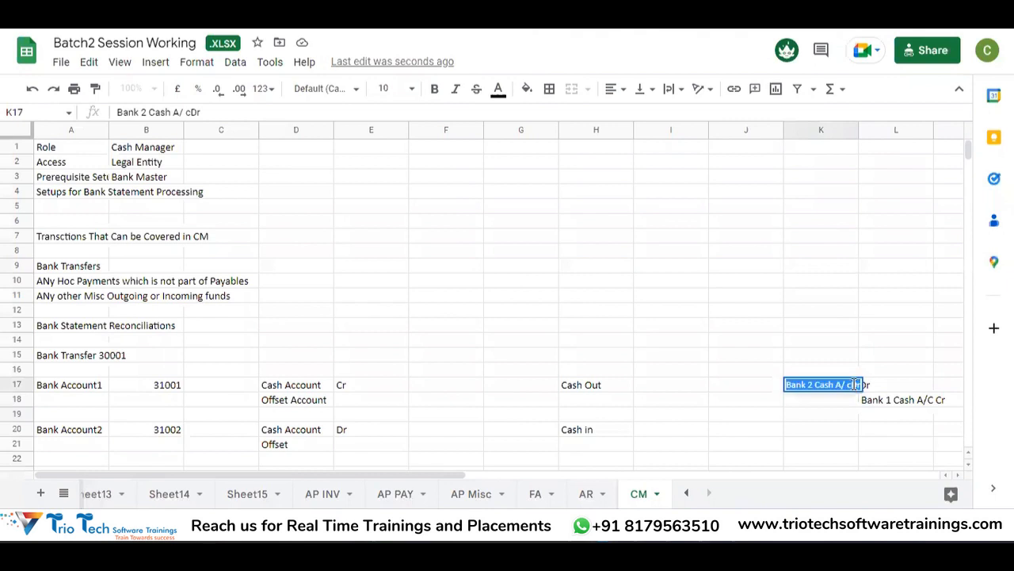
click(851, 384)
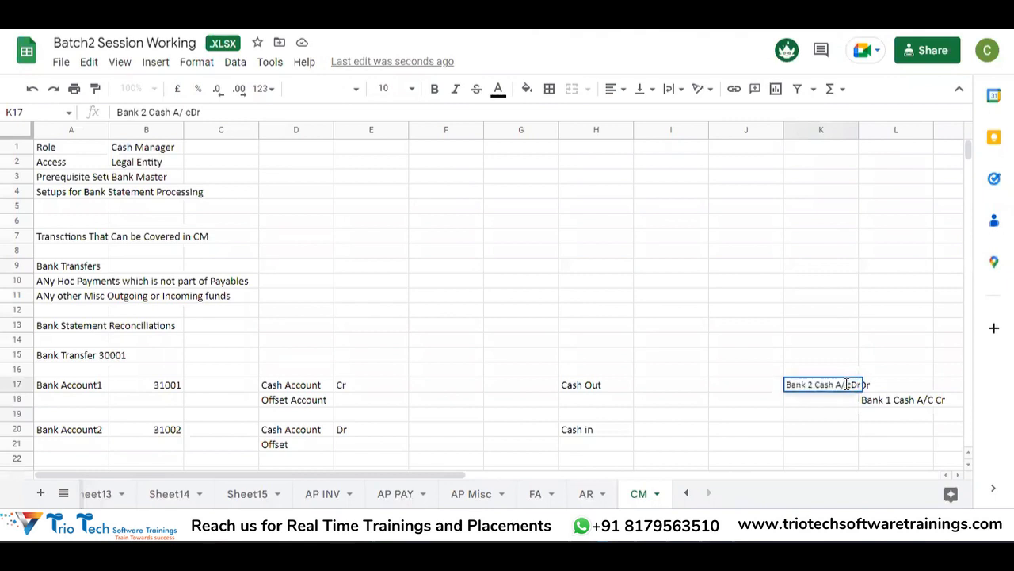
key(BackSpace)
key(BackSpace)
text(/)
key(Return)
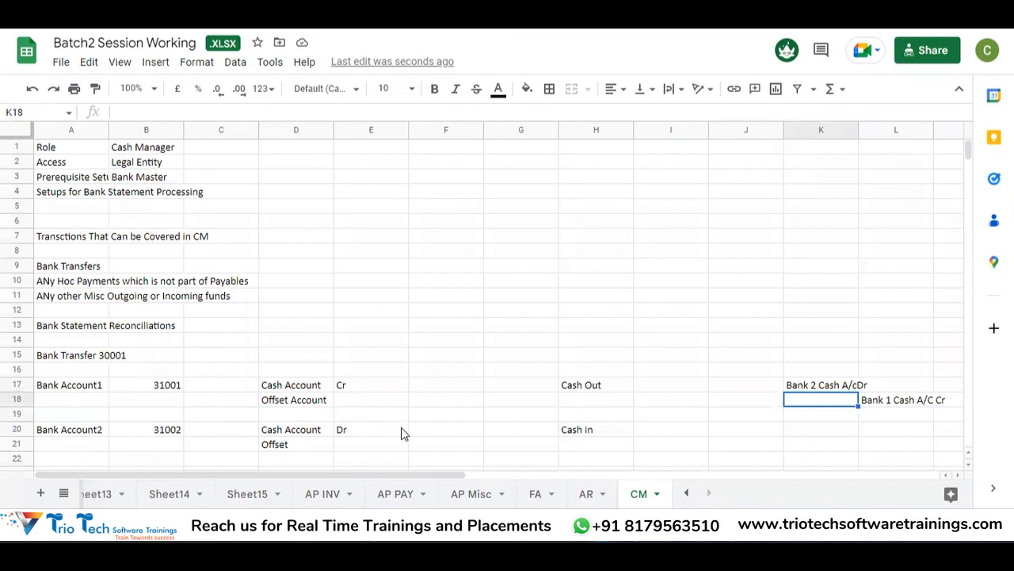
Step: Mark E18 as Dr and rename D18 to 'Offset Clearing Account'
click(304, 408)
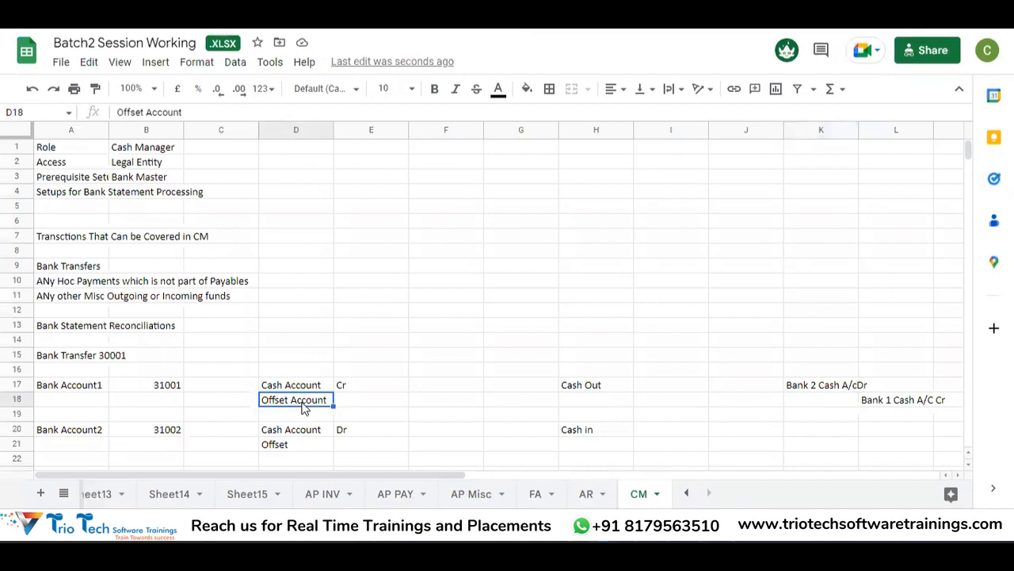
click(377, 405)
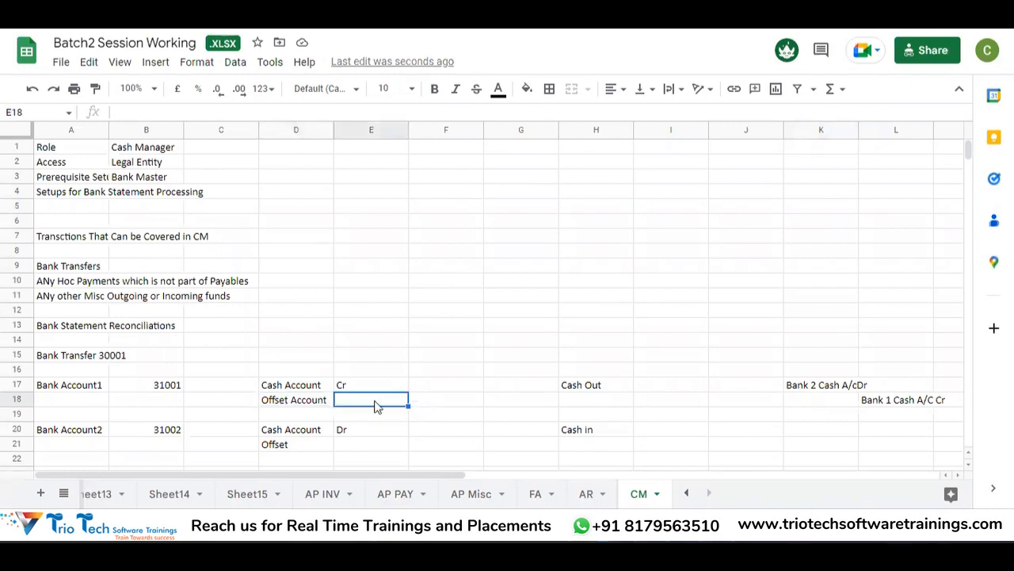
text(Dr)
key(Return)
key(Up)
key(Up)
key(Right)
key(Down)
key(Left)
key(Left)
key(Left)
key(Right)
key(F2)
key(Left)
key(Left)
key(Left)
key(Left)
key(Left)
key(Left)
key(Left)
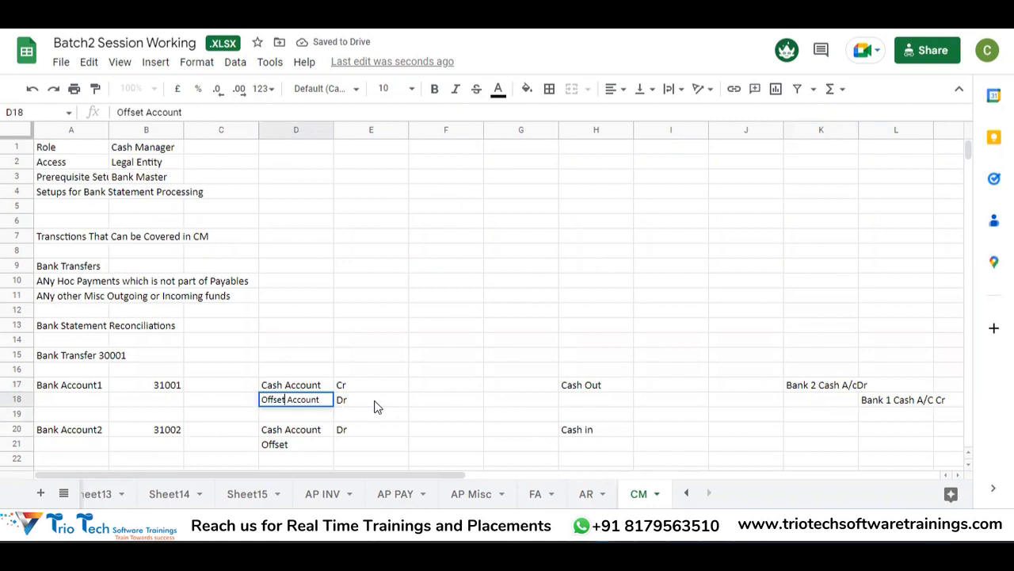
text(Clearing)
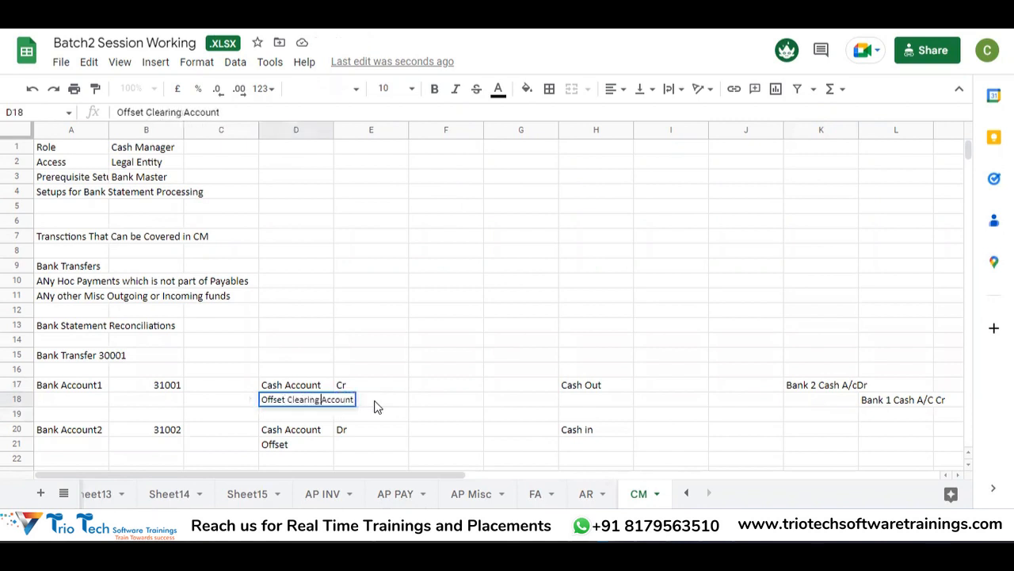
key(Return)
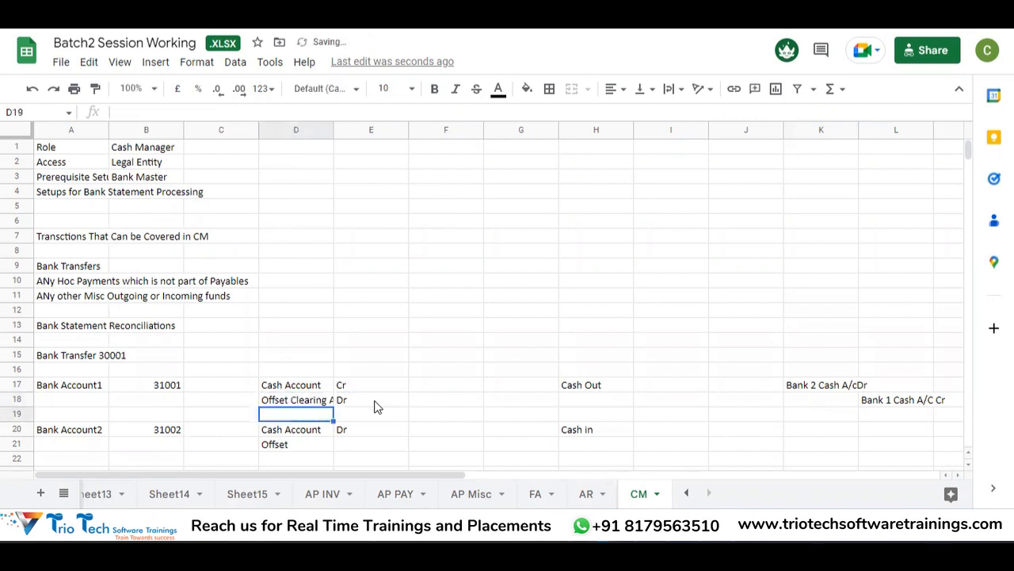
Step: Copy 'Offset Clearing Account' into D21 and mark E21 as Cr
click(300, 403)
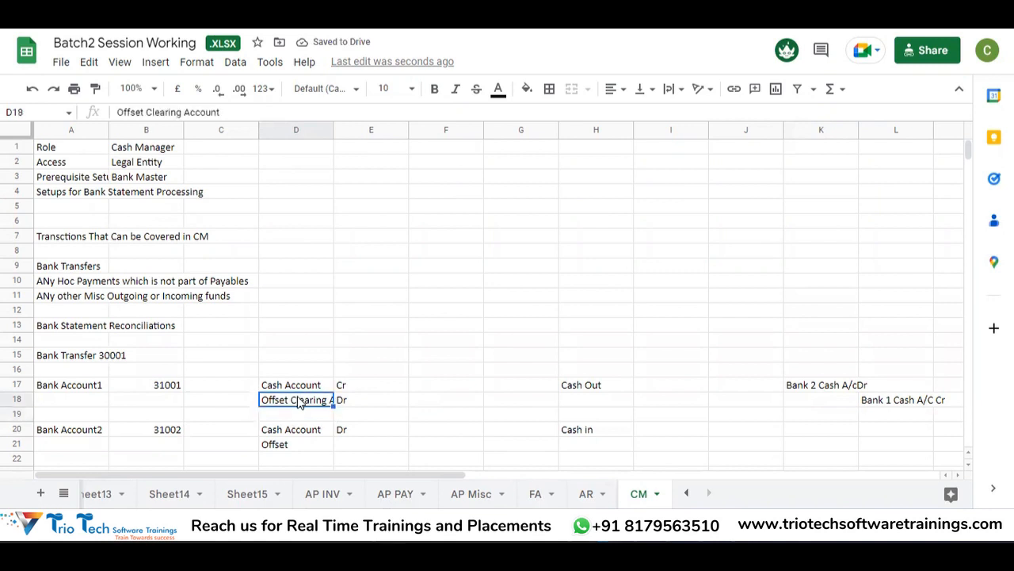
key(Down)
key(Up)
key(ctrl+c)
key(Down)
key(Down)
key(Down)
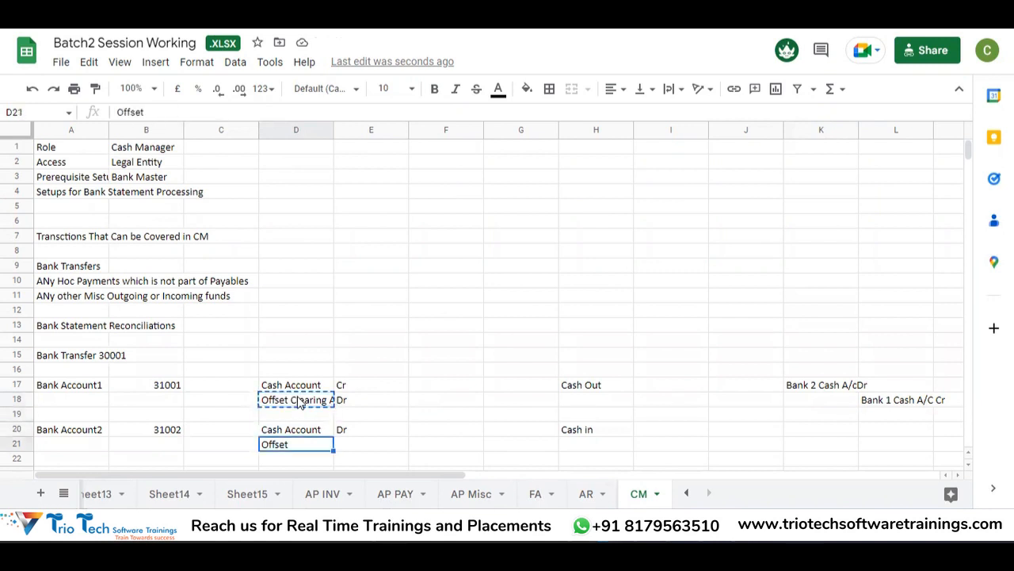
key(ctrl+v)
key(Right)
text(Cr)
key(Return)
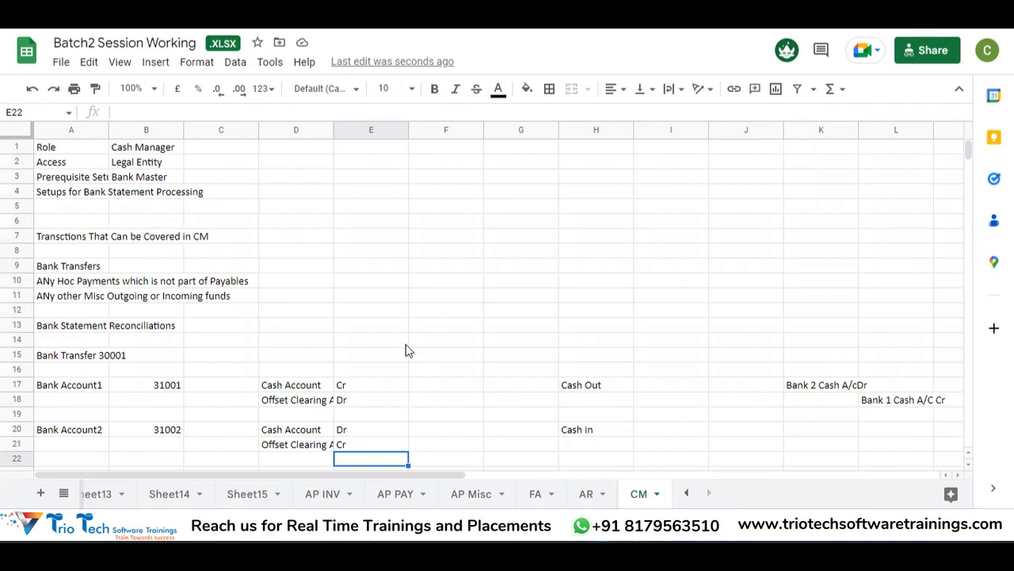
Step: Review the cash and offset clearing entries in D17:E21
click(318, 404)
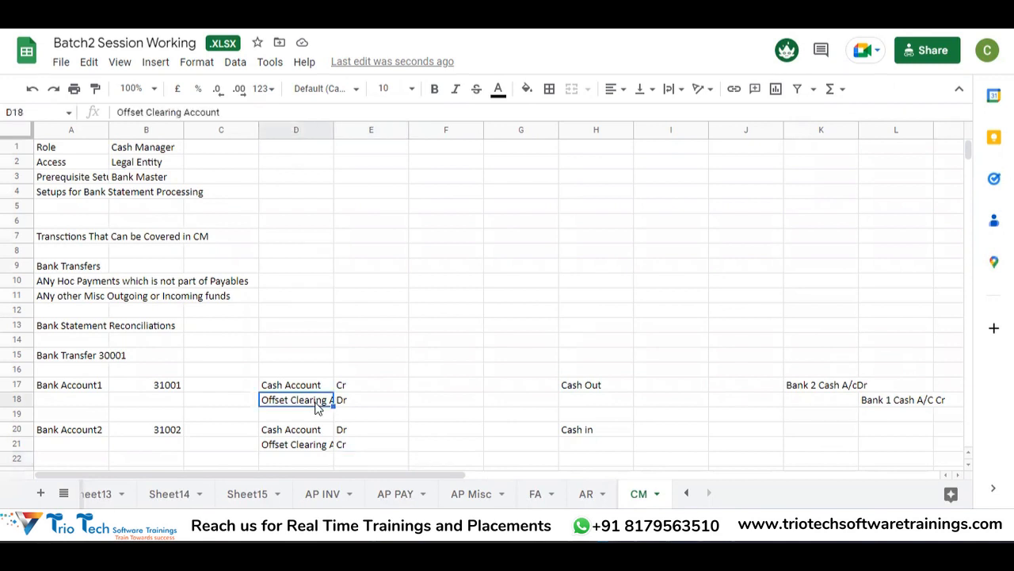
click(313, 448)
drag(302, 406, 339, 446)
click(340, 446)
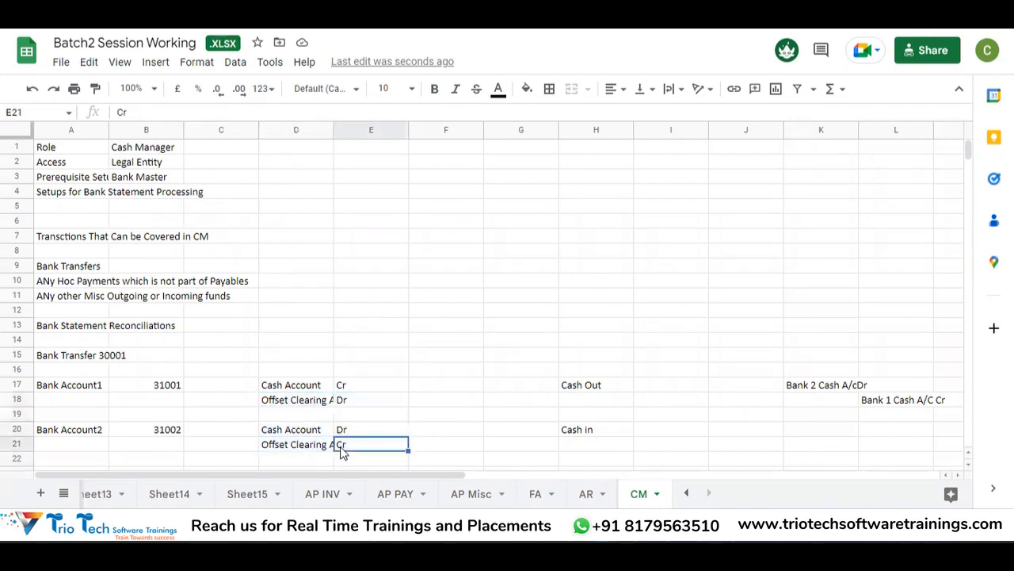
click(304, 388)
click(302, 434)
click(309, 391)
click(317, 431)
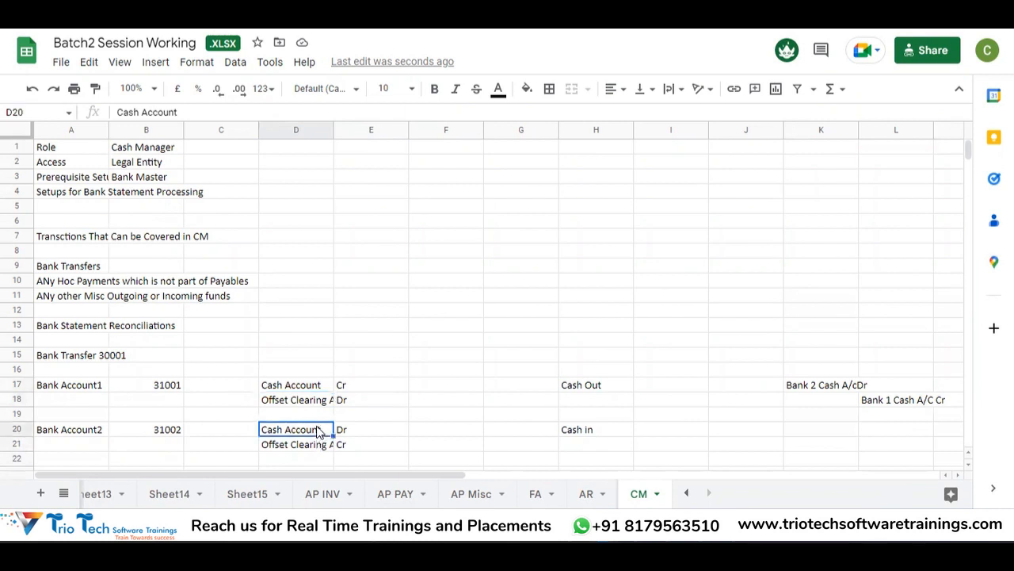
click(289, 404)
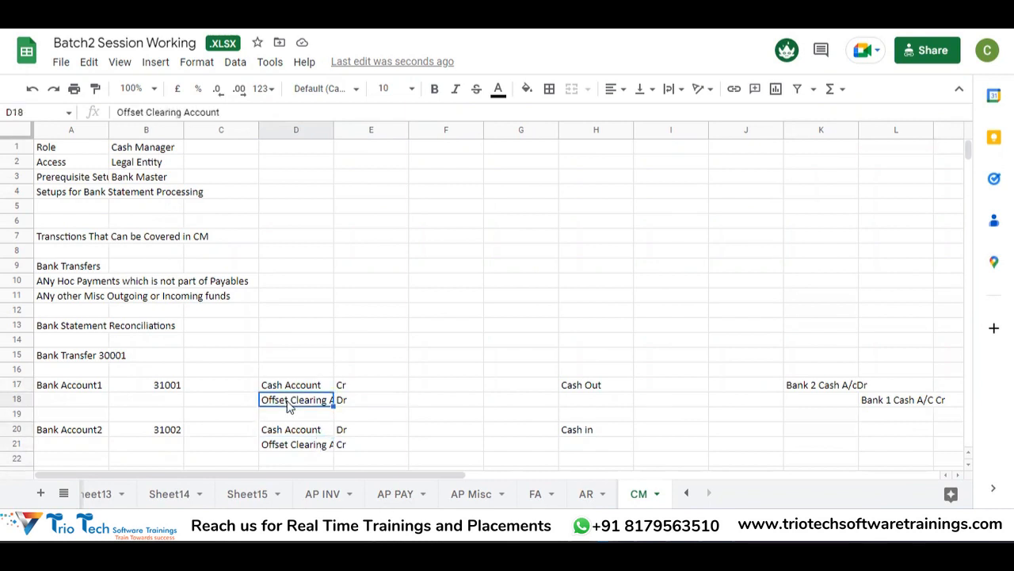
click(289, 448)
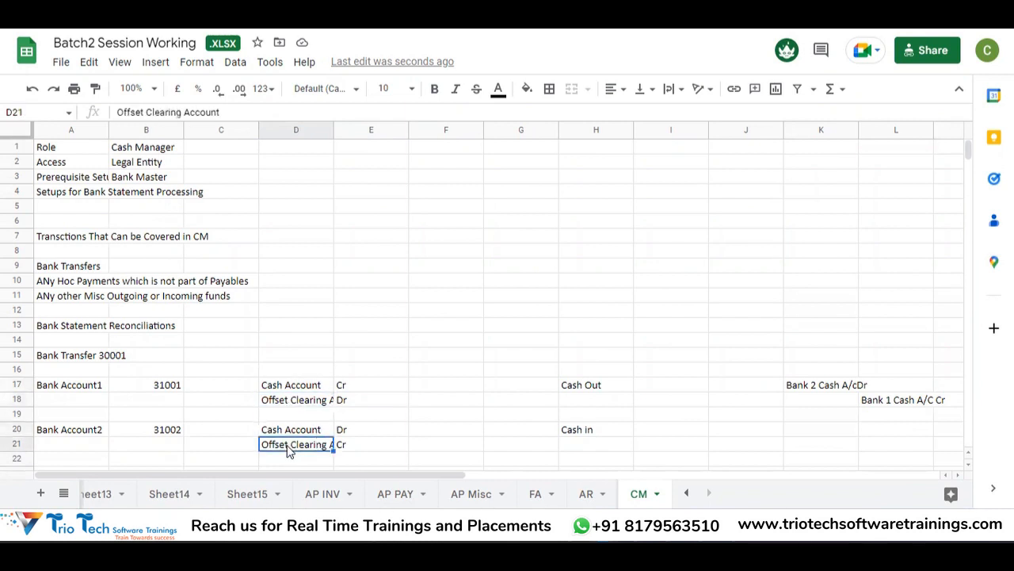
Step: Type 00100 into F17 and return to Oracle's External Transaction 33001 page
click(424, 388)
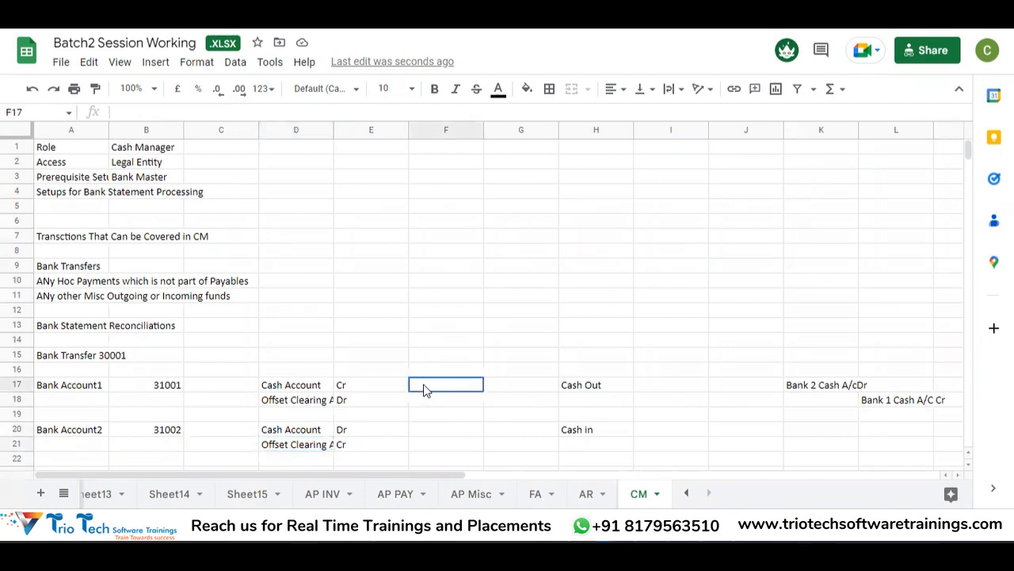
text(00)
text(100)
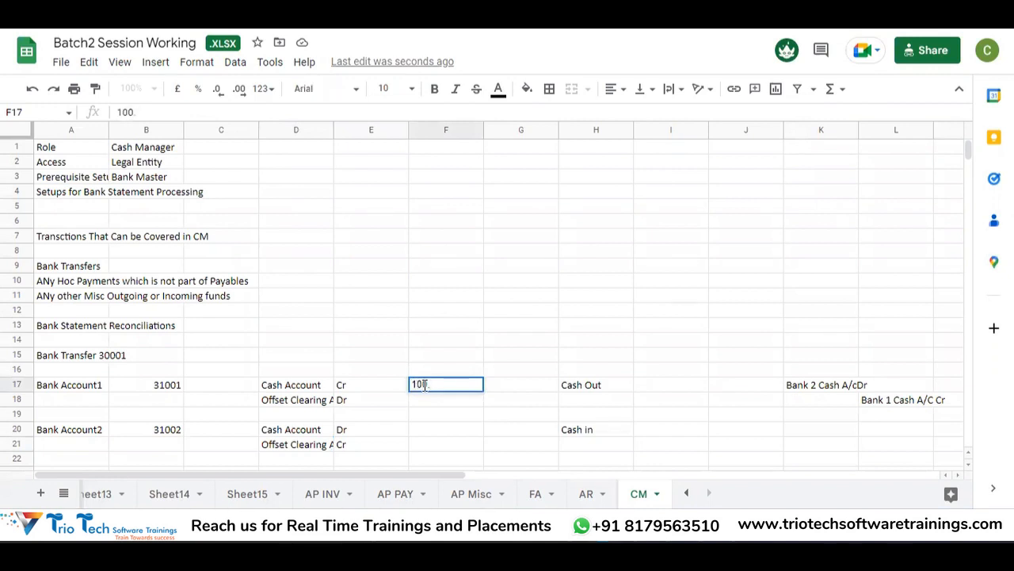
key(alt+Tab)
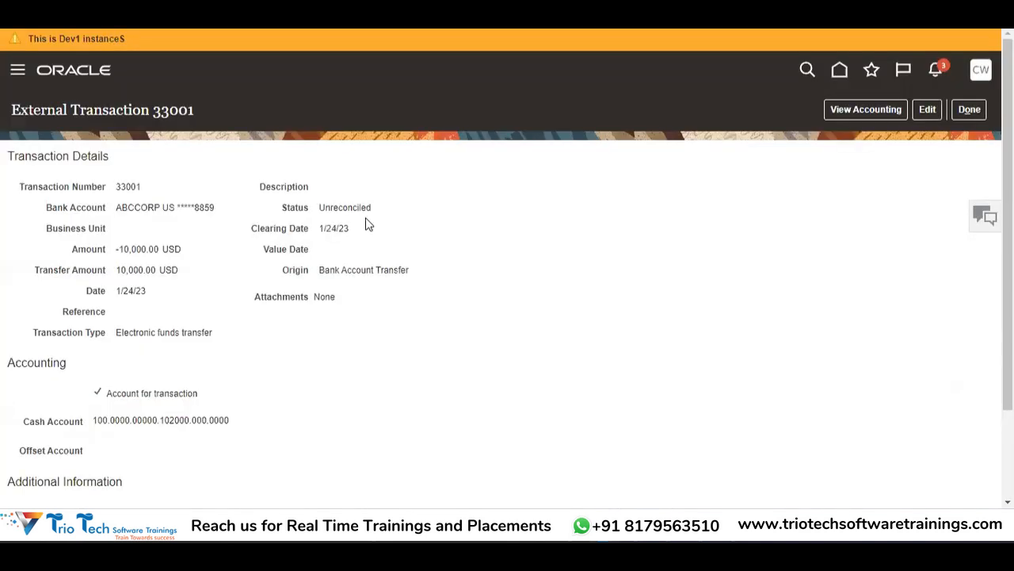
Step: Select cash account 100.0000.00000.102000.000.0000 on transaction 33001, then return to the Oracle window
drag(93, 421, 227, 417)
click(230, 418)
drag(228, 419, 112, 440)
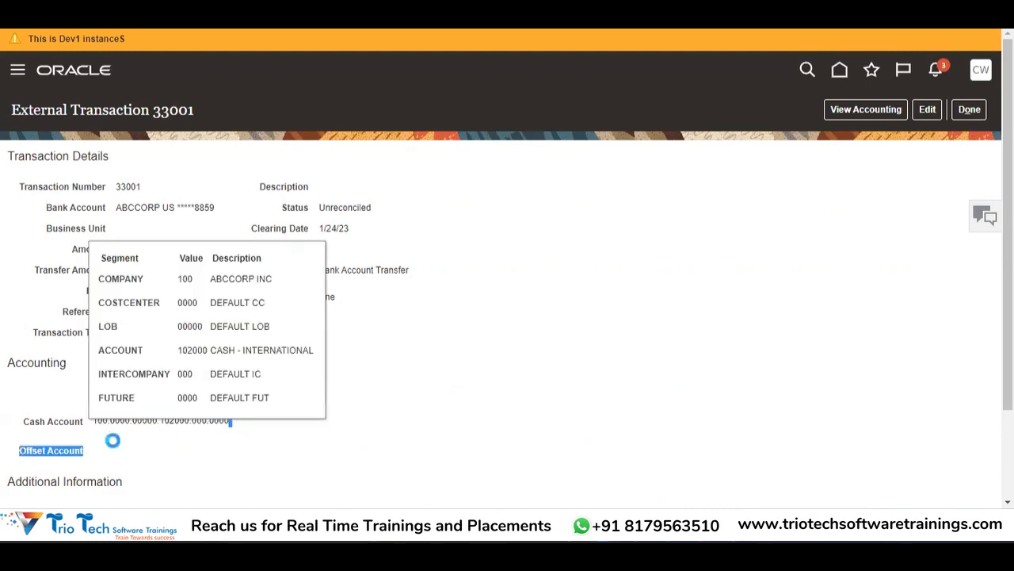
click(101, 428)
mouse_move(92, 425)
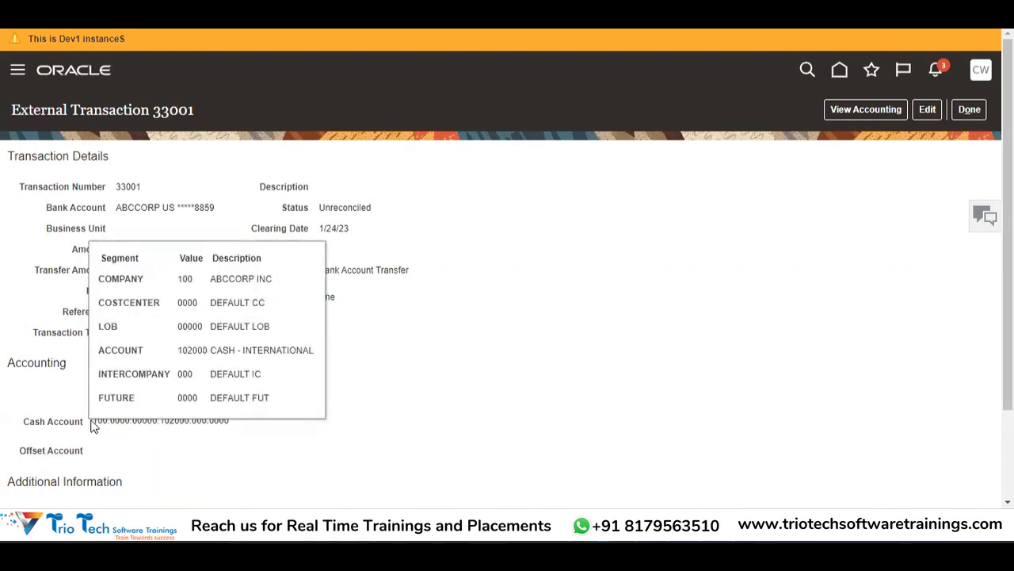
drag(94, 420, 230, 421)
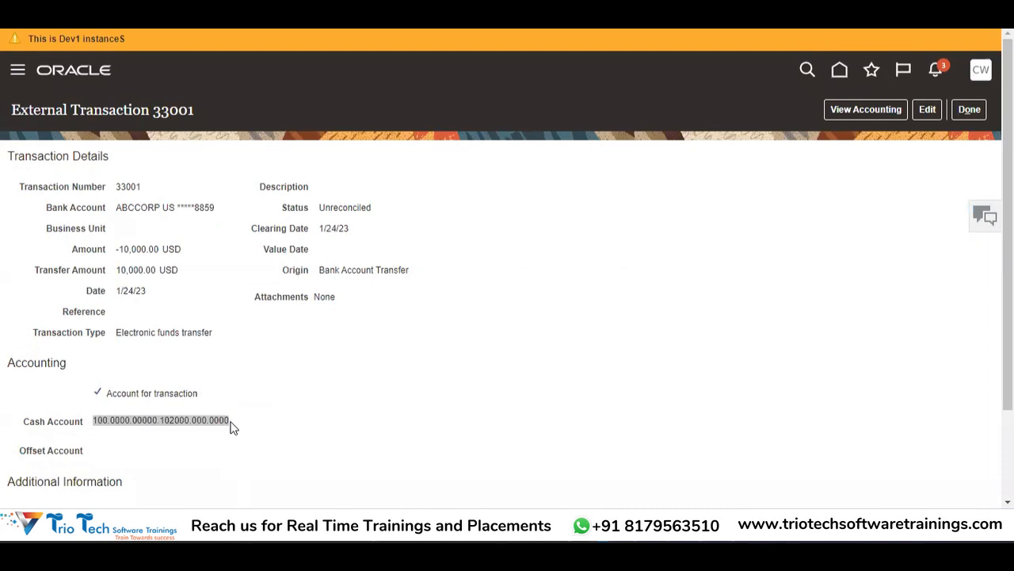
key(super+Tab)
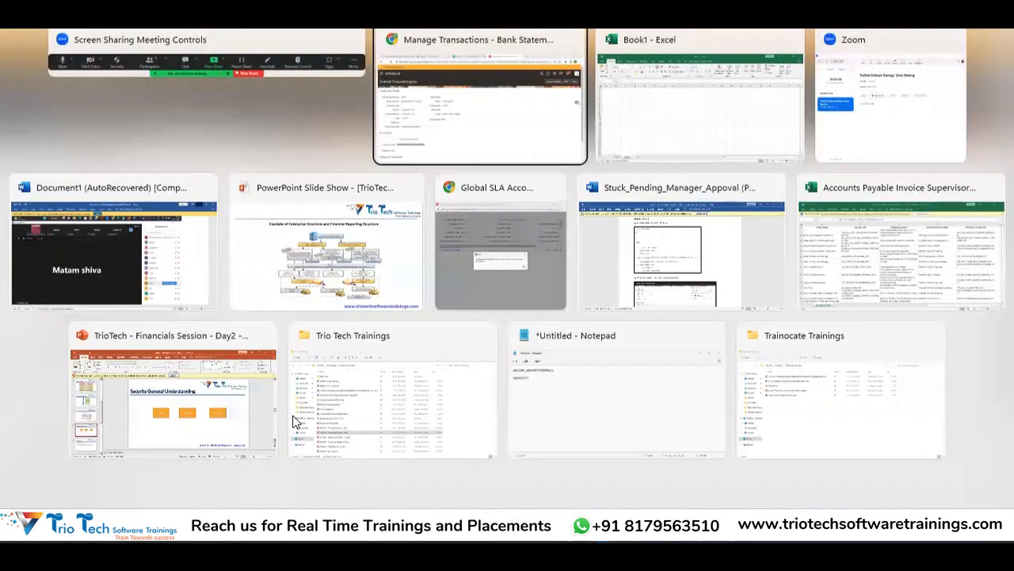
click(434, 63)
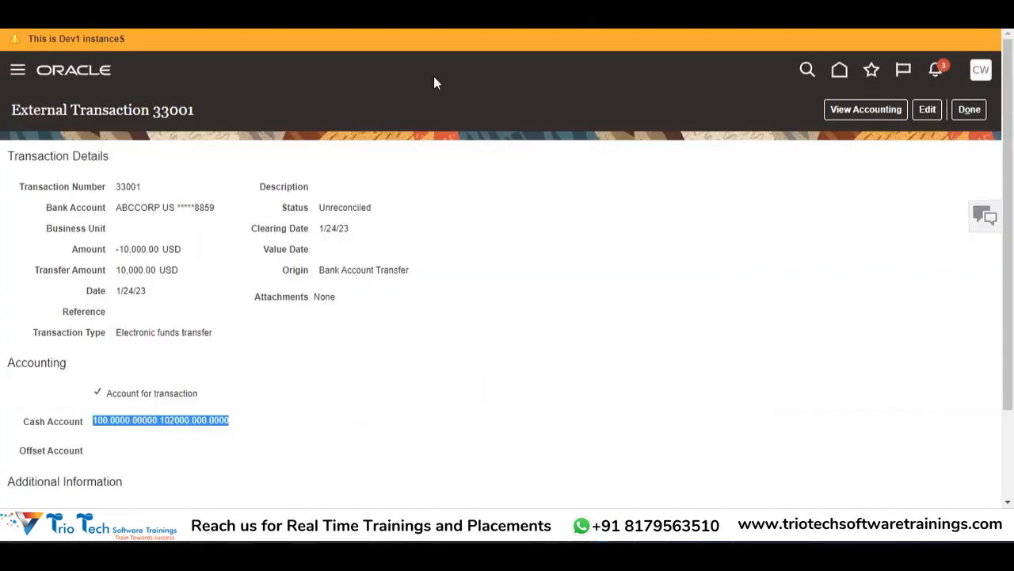
Step: Paste the cash account code into F17 and widen column F to fit it
key(alt+Tab)
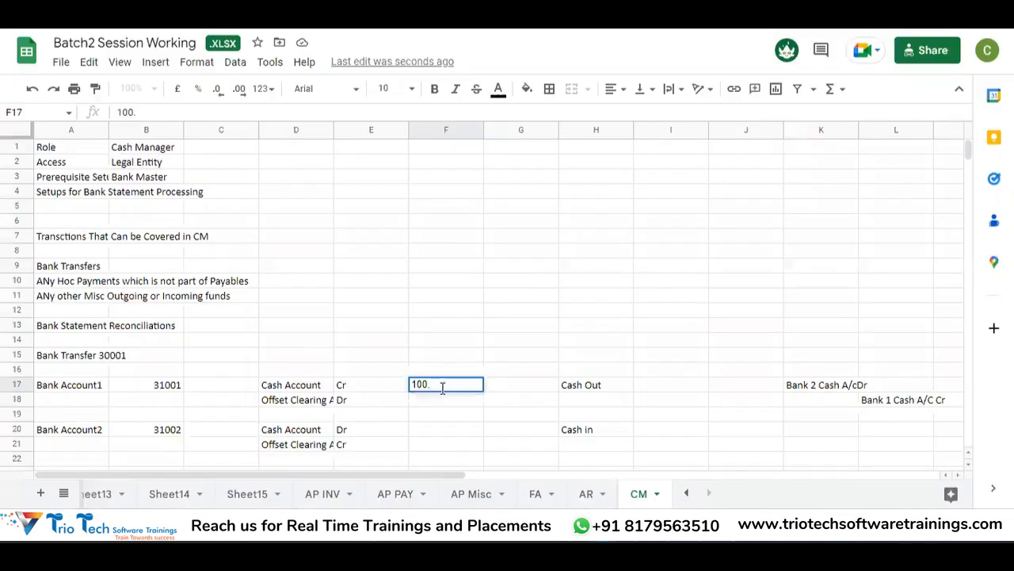
drag(442, 386, 409, 393)
key(ctrl+v)
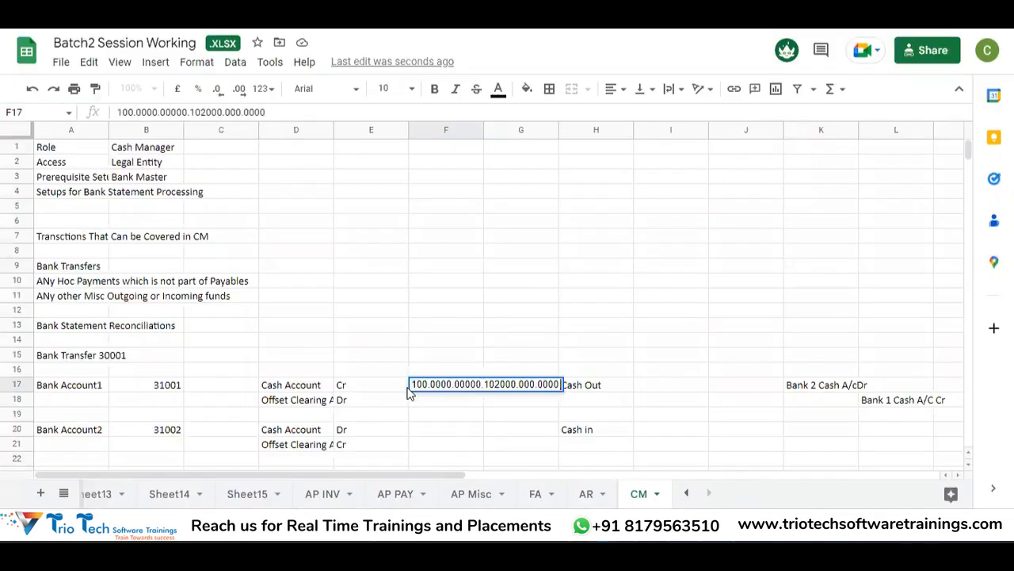
key(Return)
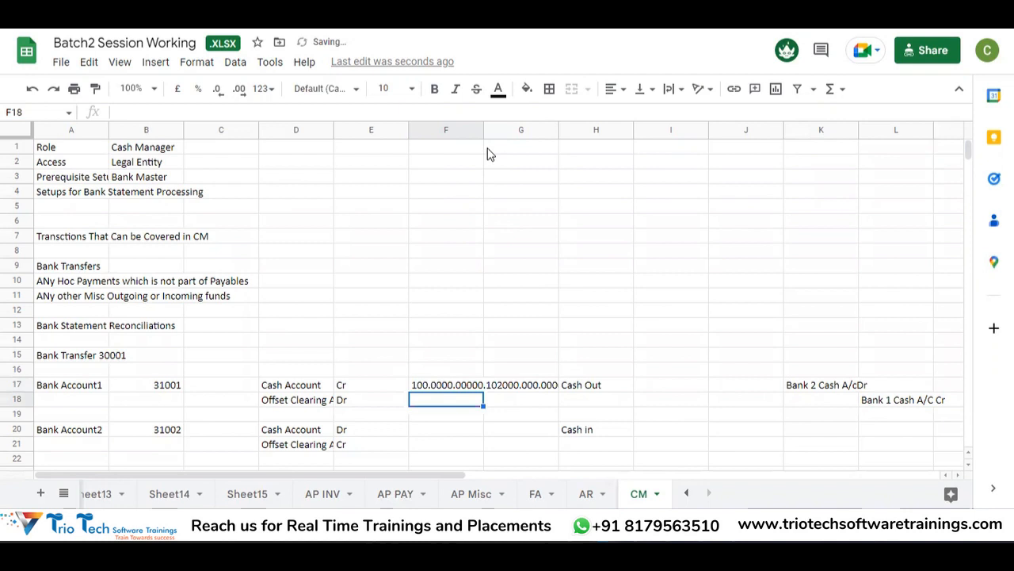
drag(483, 132, 569, 132)
click(605, 370)
Step: Move the Cash Out and Cash in labels from column H into column G starting at G17
click(661, 388)
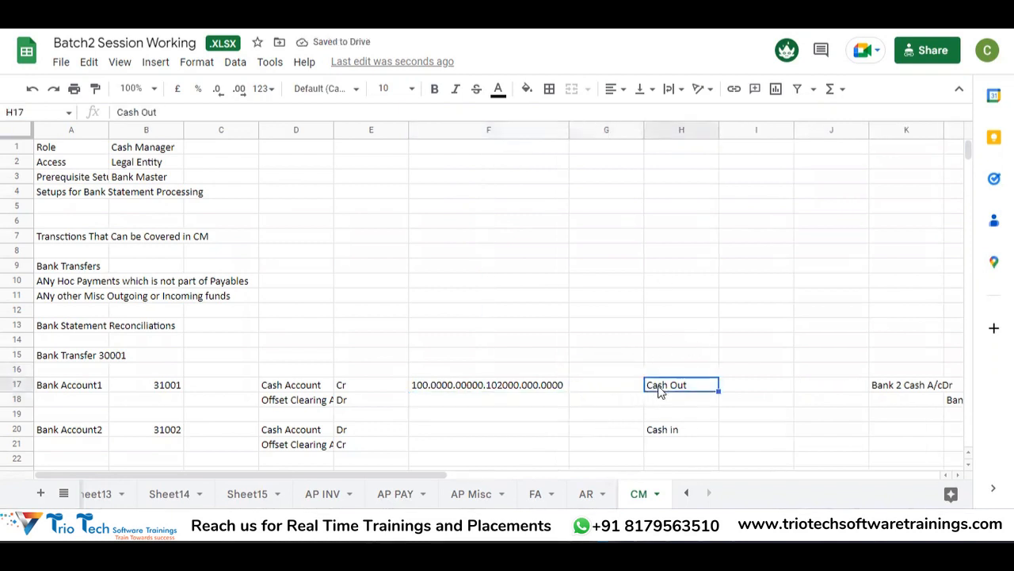
key(shift+Down)
key(shift+Down)
key(shift+Down)
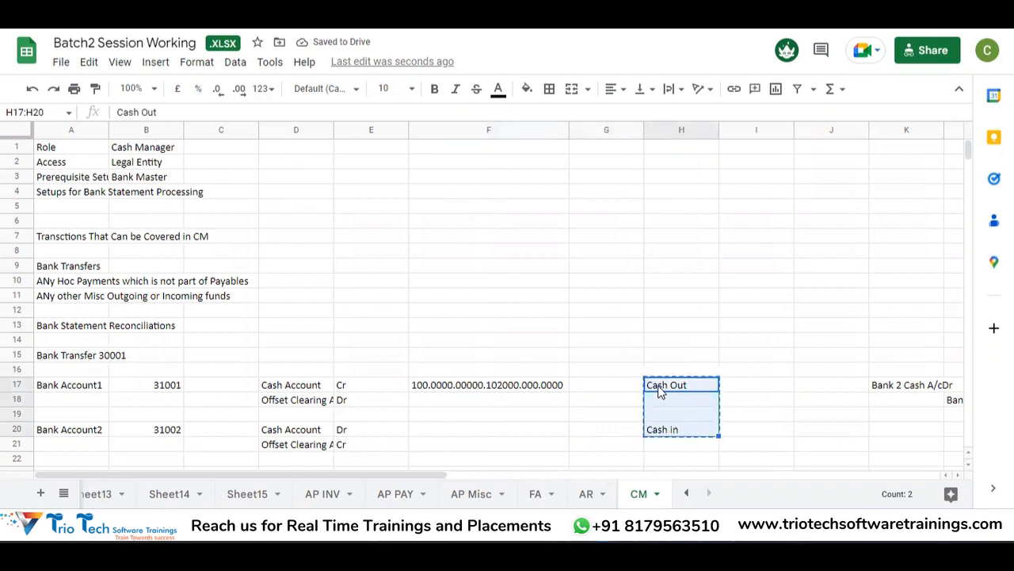
key(ctrl+c)
key(Left)
key(Left)
key(Right)
key(Return)
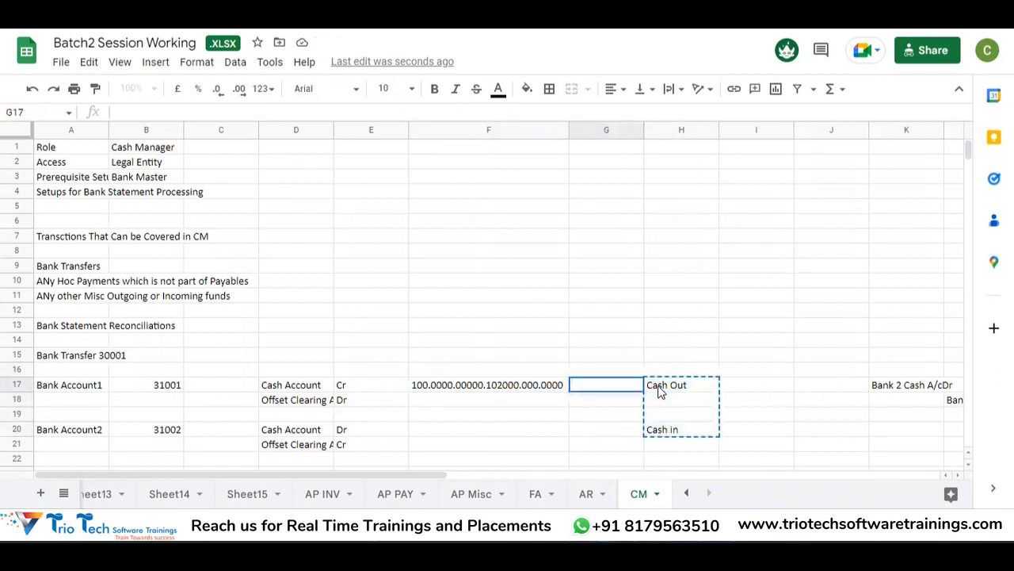
key(Escape)
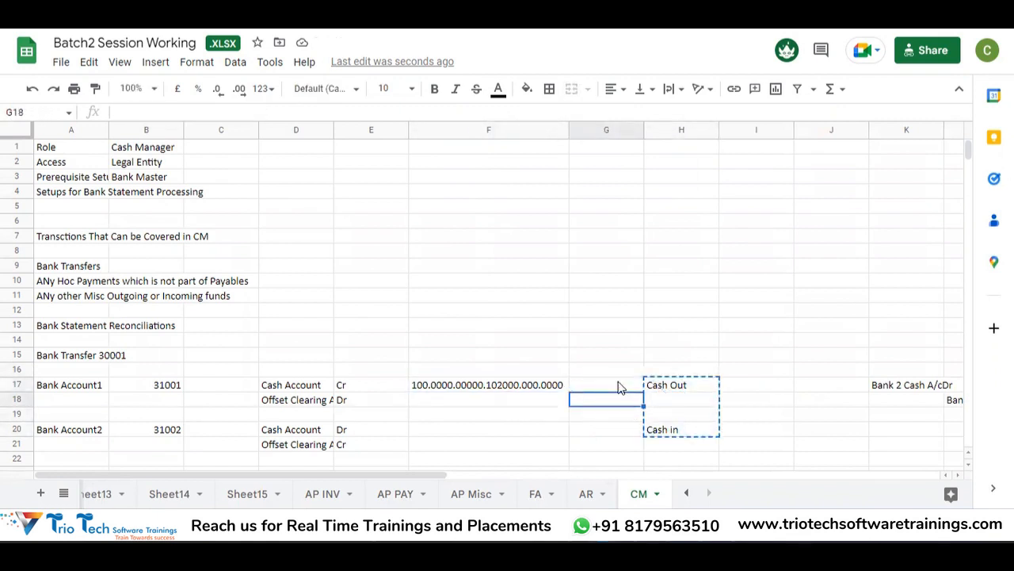
key(ctrl+v)
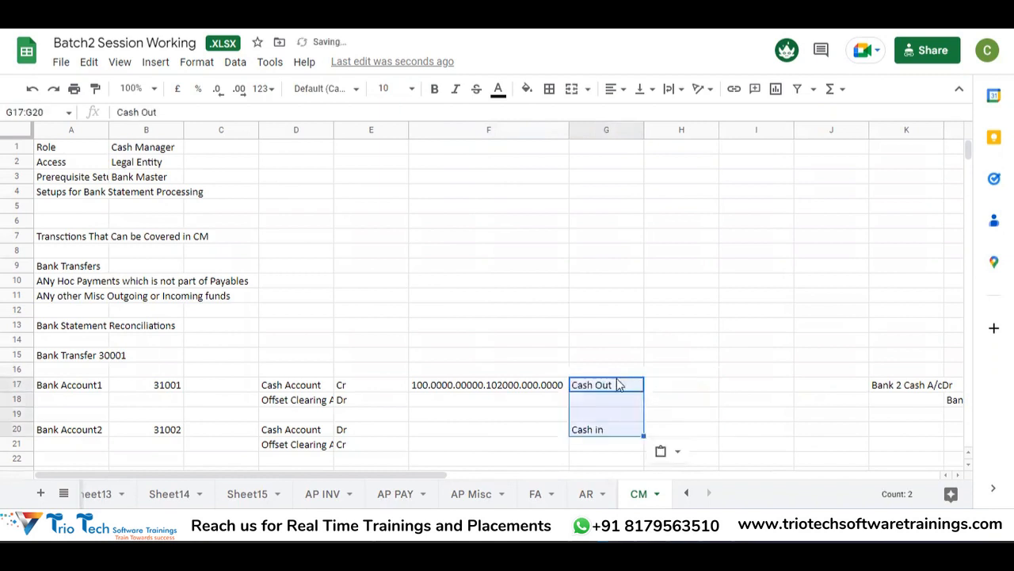
Step: Add the headers Debit in H15 and Credit in I15
key(Right)
key(Up)
key(Up)
text(Debit)
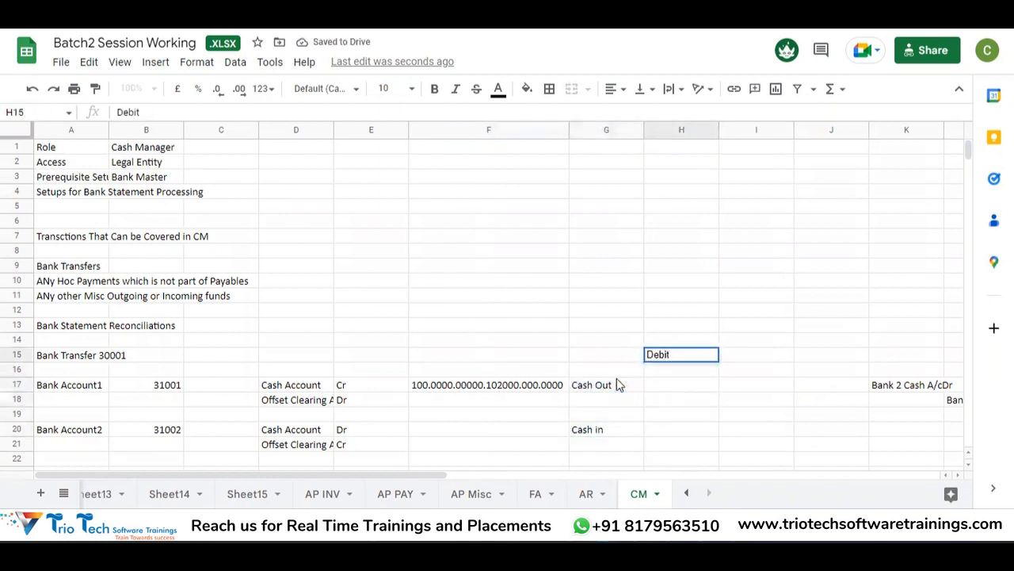
key(Return)
key(Right)
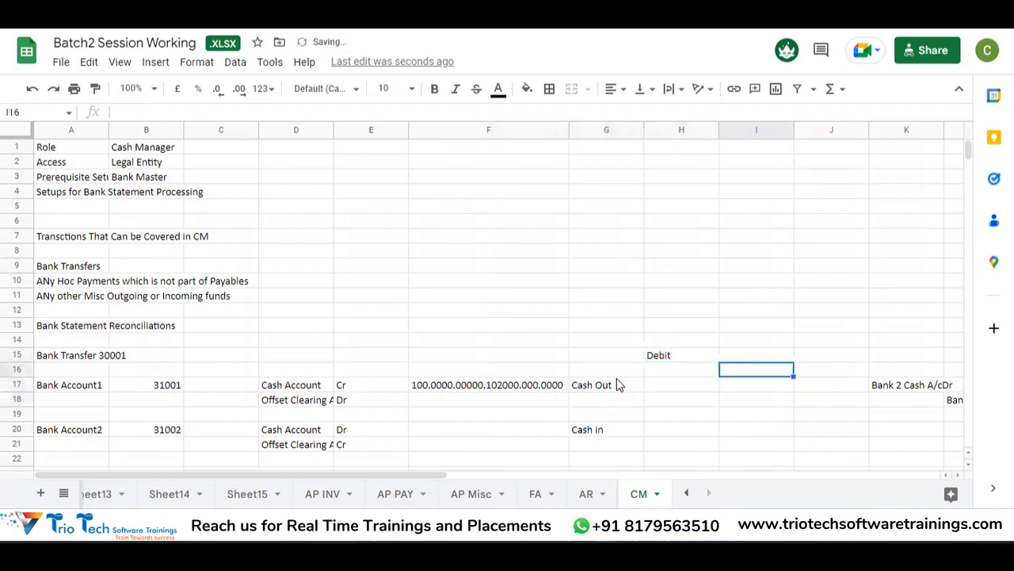
key(Up)
text(Credit)
key(Return)
Step: Enter the first bank account's 10000 debit in H17 and 10000 credit in I18
key(Down)
key(Down)
key(Left)
key(Left)
key(Up)
key(Up)
key(Right)
key(Down)
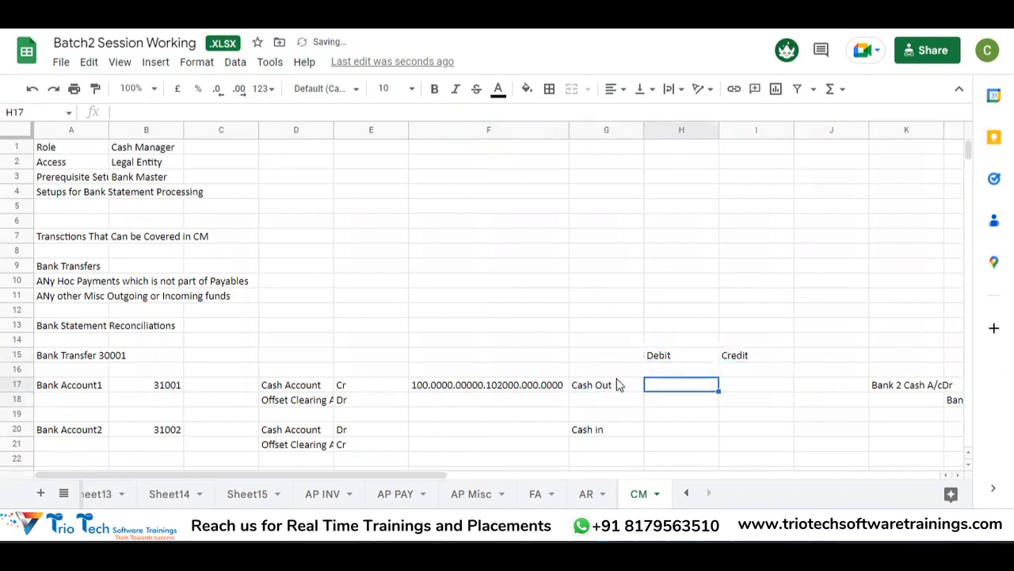
text(10000)
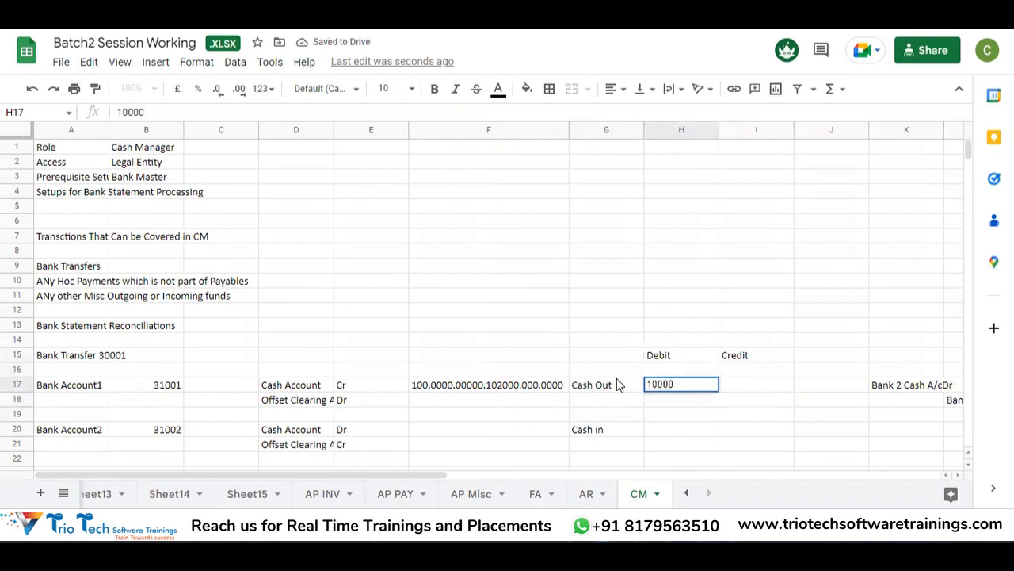
key(Return)
key(Right)
text(1)
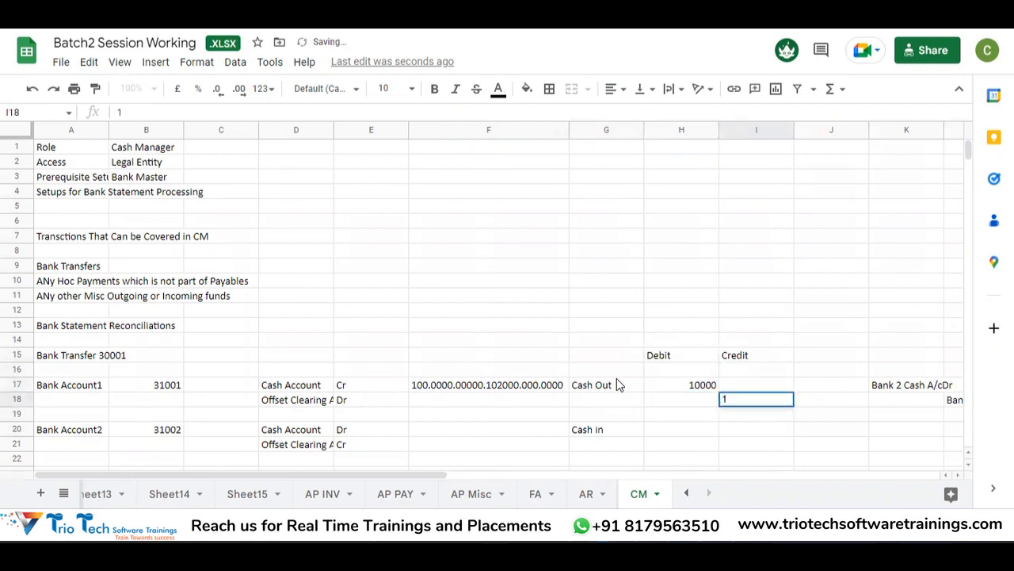
text(0000)
key(Return)
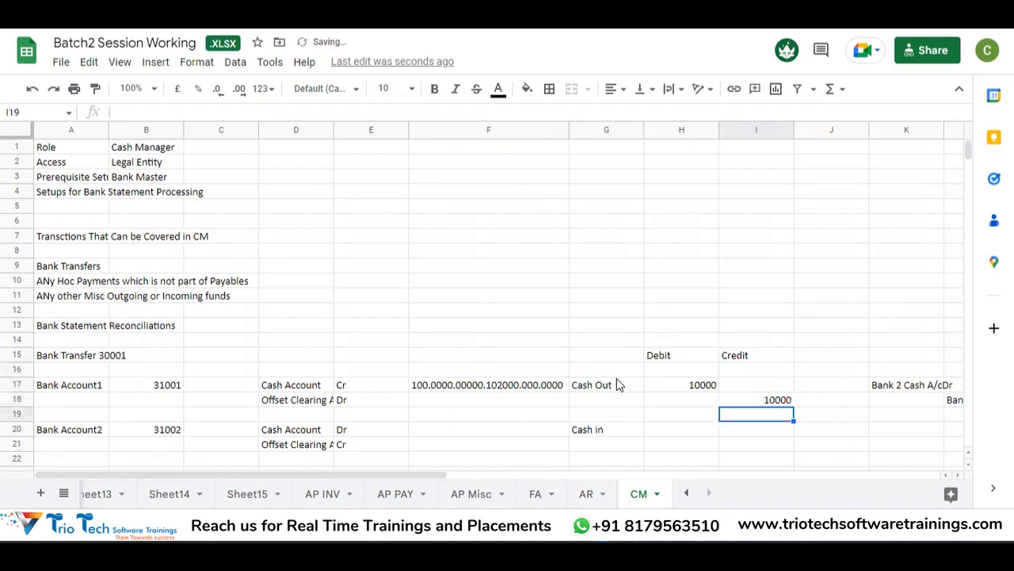
Step: Enter the second bank account's 10000 debit in H20 and 10000 credit in I21
key(Down)
key(Left)
key(Left)
key(Right)
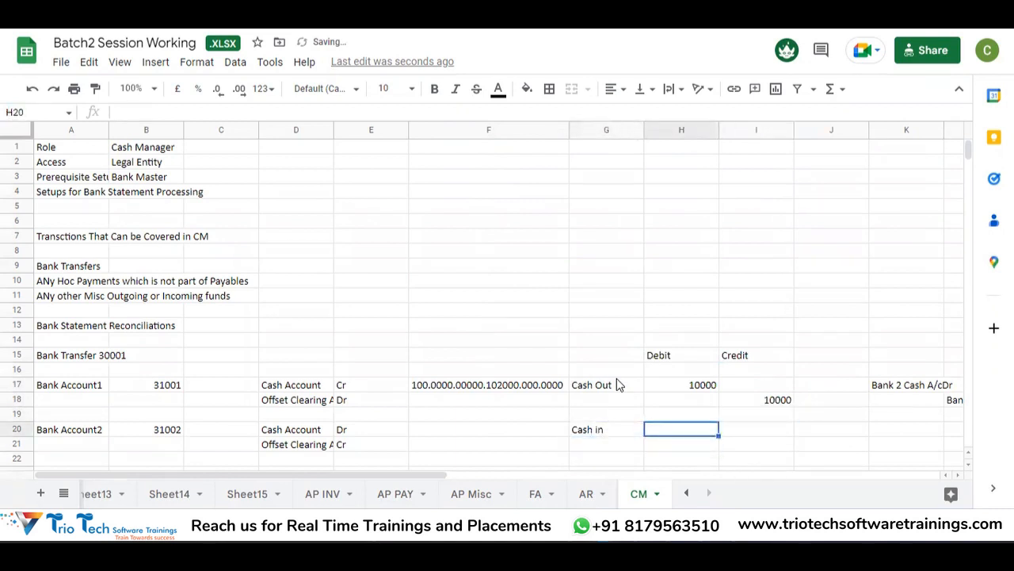
text(10000)
key(Return)
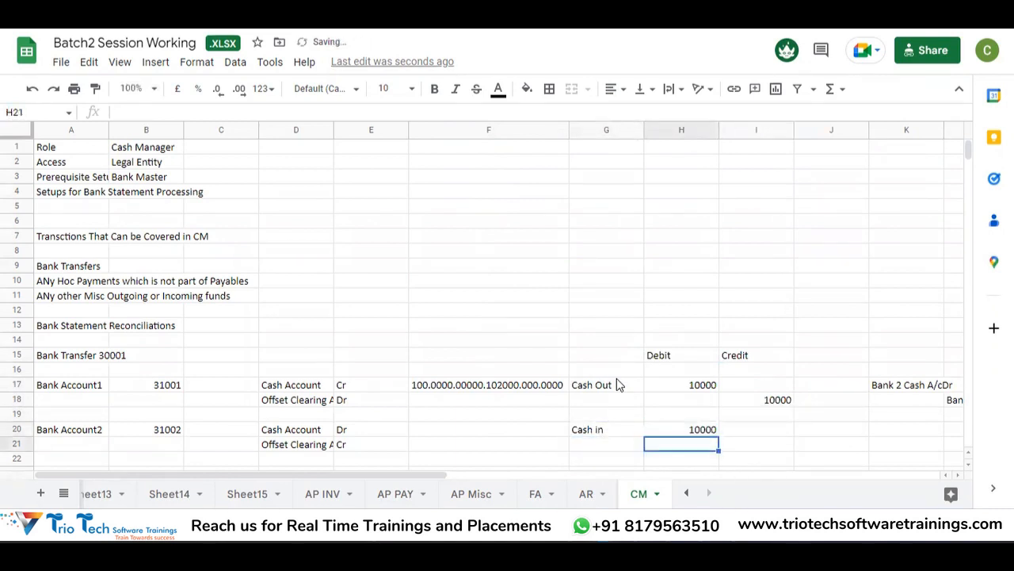
key(Right)
key(Up)
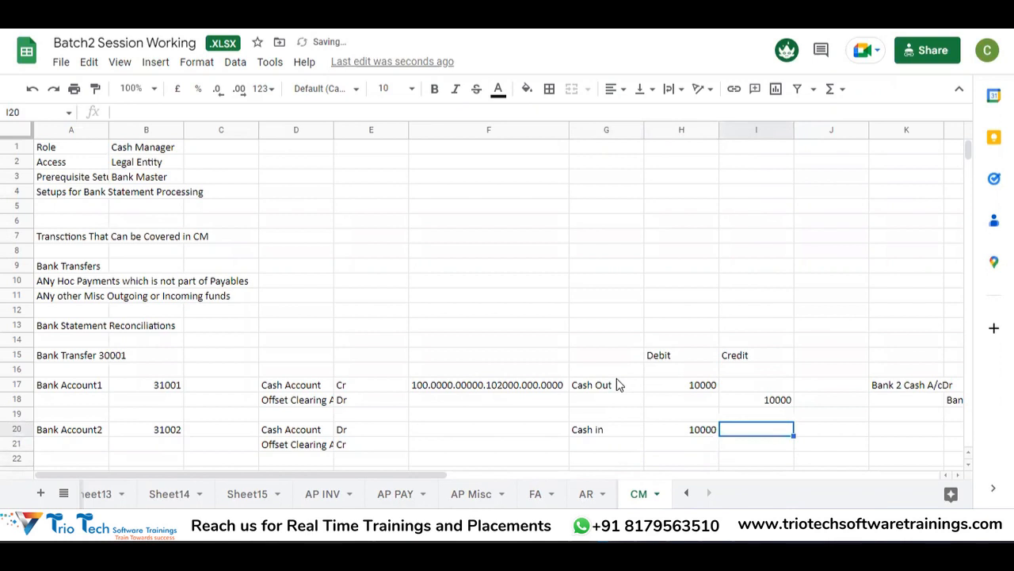
key(Down)
text(10000)
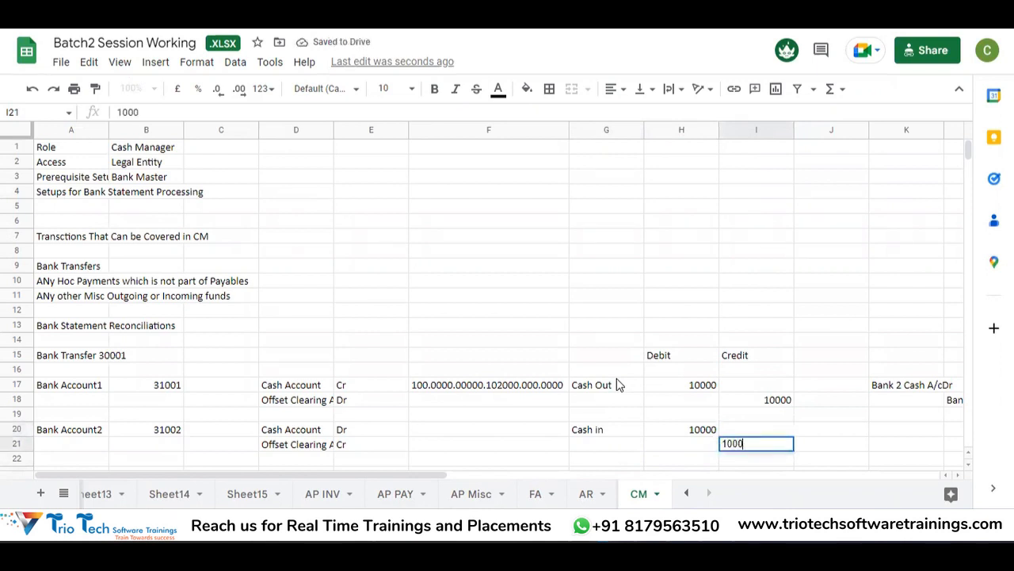
key(Return)
key(Left)
key(Left)
key(Left)
key(Left)
key(Left)
key(Left)
key(Right)
key(Right)
key(Up)
key(Right)
key(Up)
key(Up)
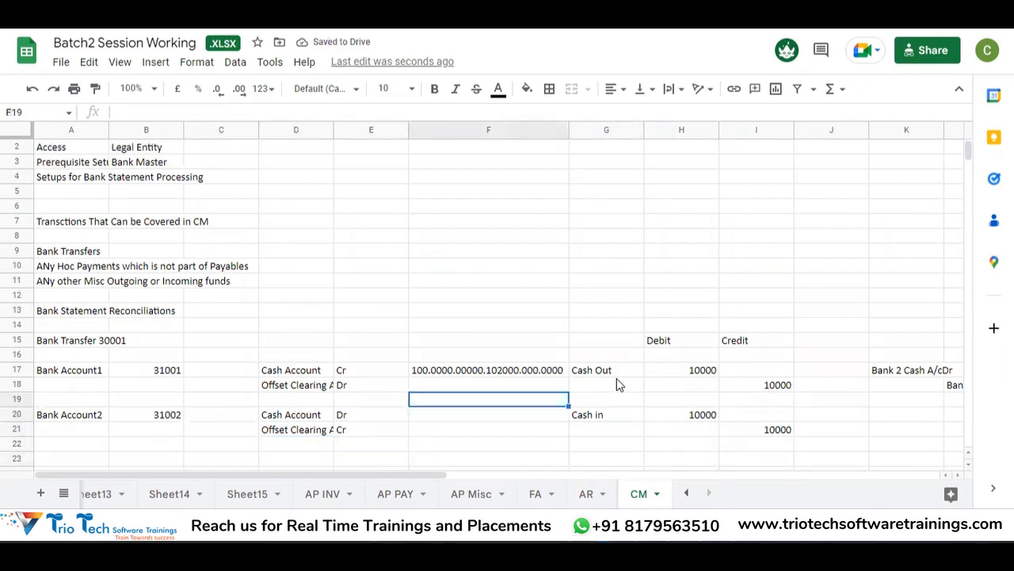
key(Up)
key(Up)
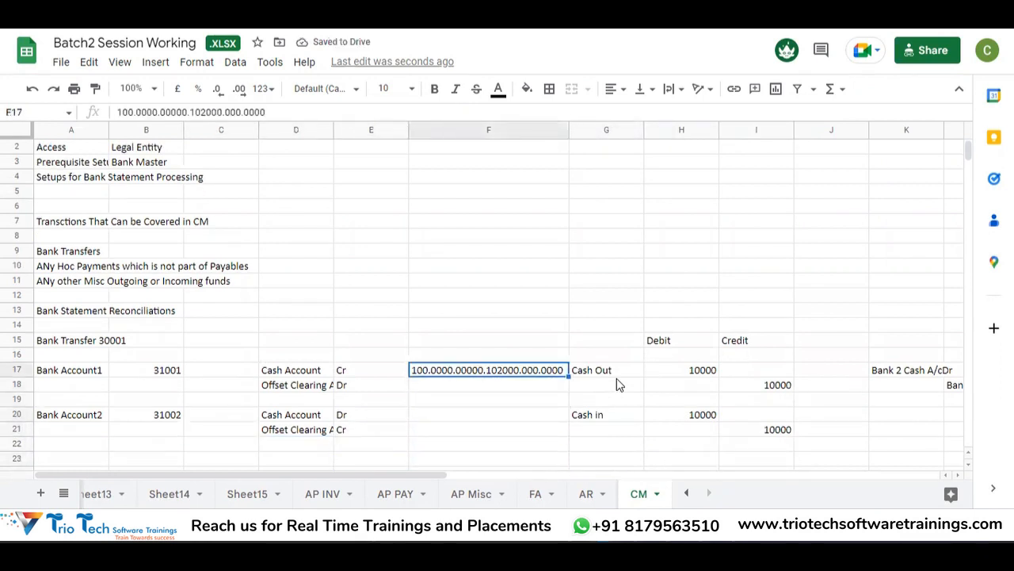
Step: Give Bank Account2's cash account in F20 the code 100.0000.00000.102001.000.0000
key(alt+Tab)
key(alt+Tab)
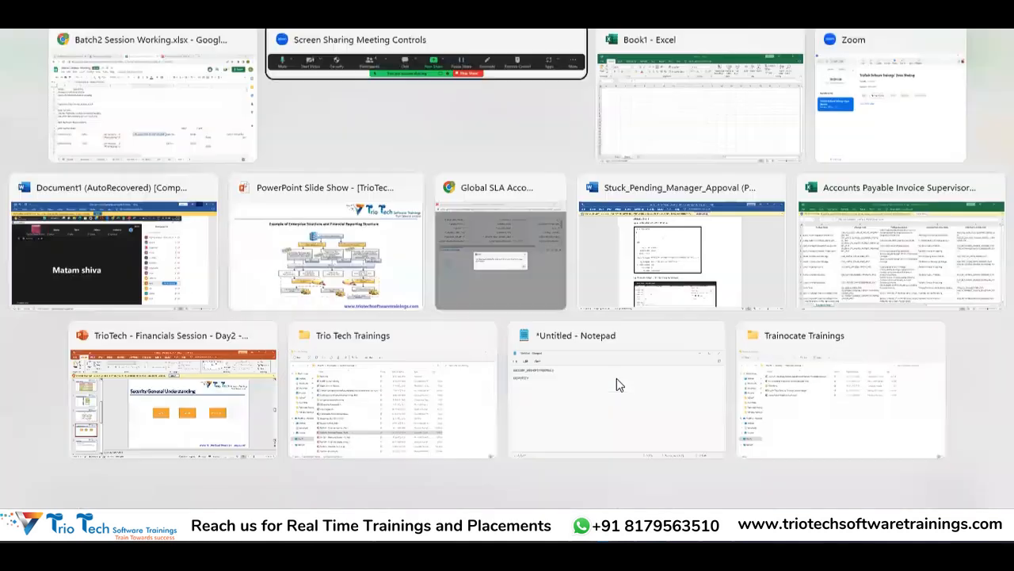
key(alt+shift+Tab)
key(alt+shift+Tab)
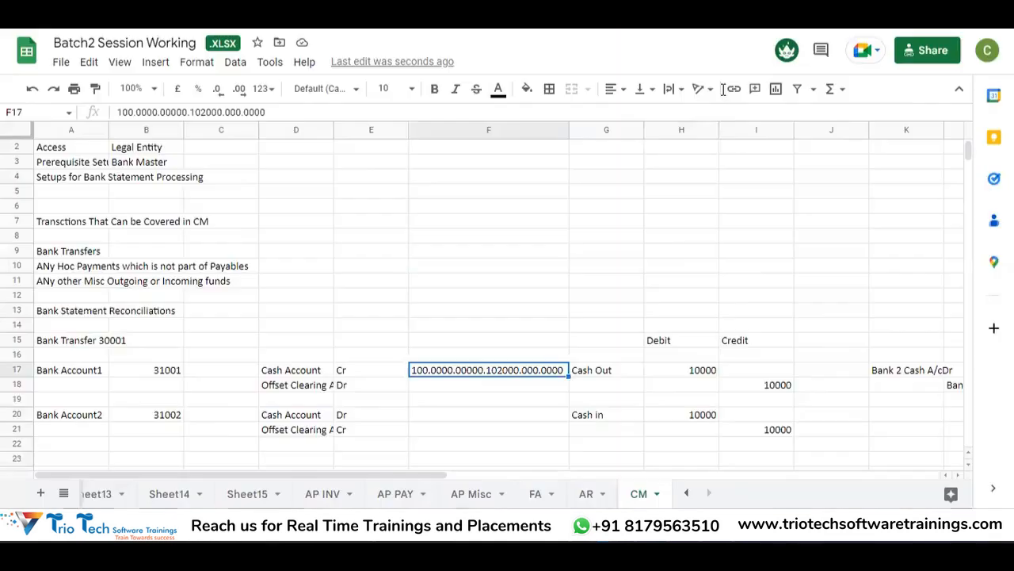
key(alt+Tab)
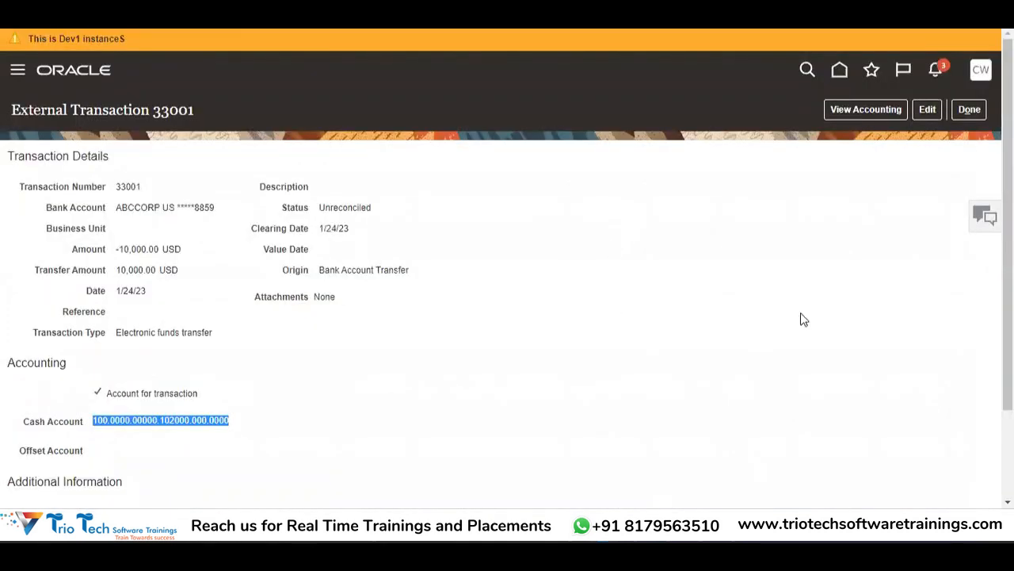
key(alt+Tab)
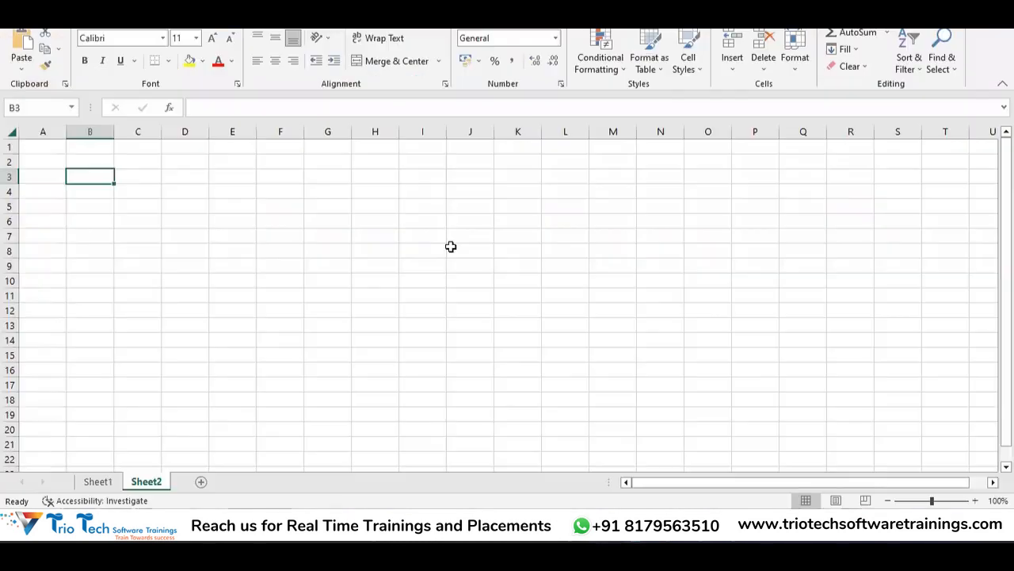
key(alt+Tab)
key(alt+Tab)
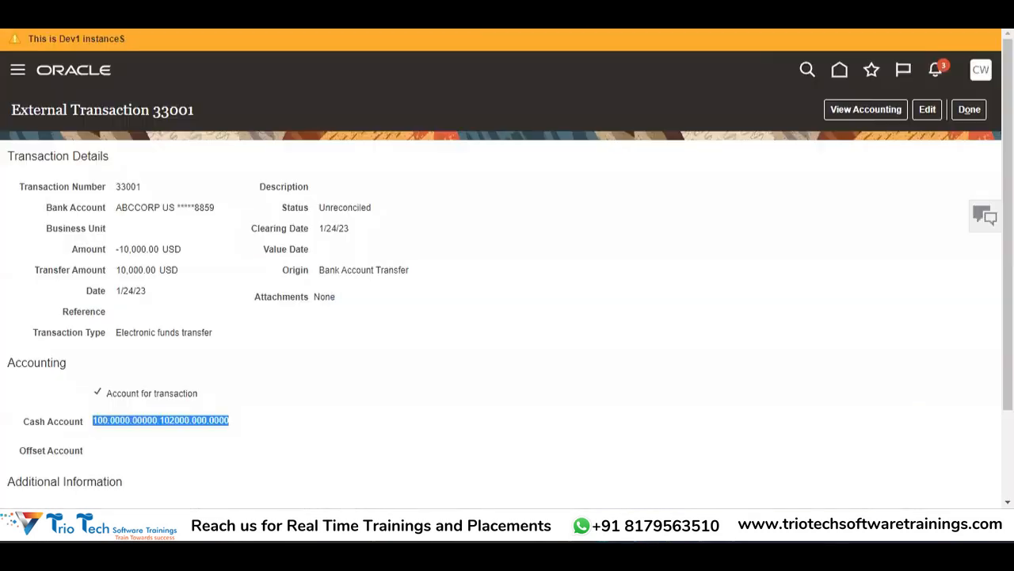
click(448, 8)
key(ctrl+c)
key(Down)
key(Down)
key(Down)
key(Down)
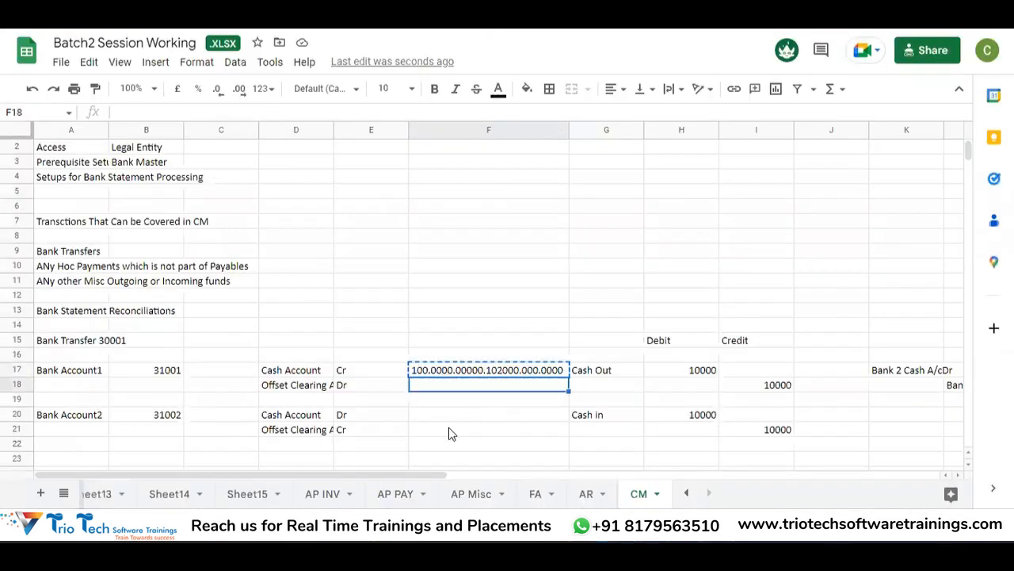
key(Up)
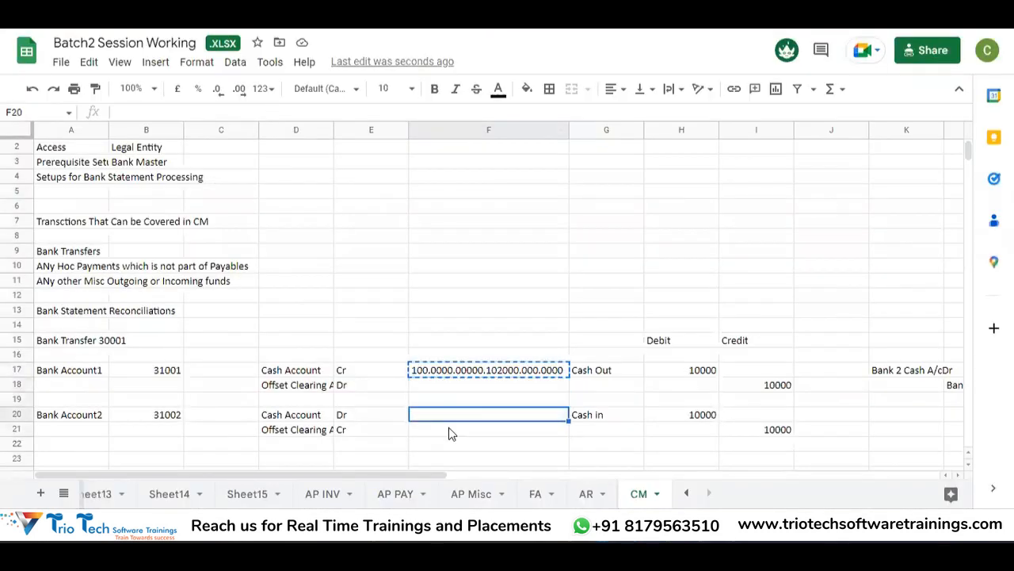
key(ctrl+v)
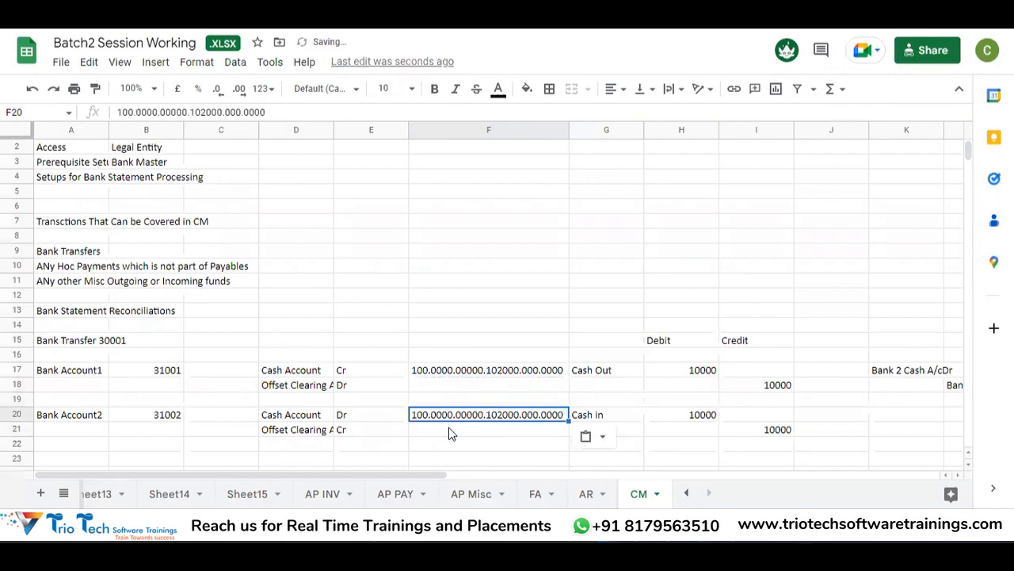
key(F2)
key(Left)
key(Left)
key(Left)
key(Left)
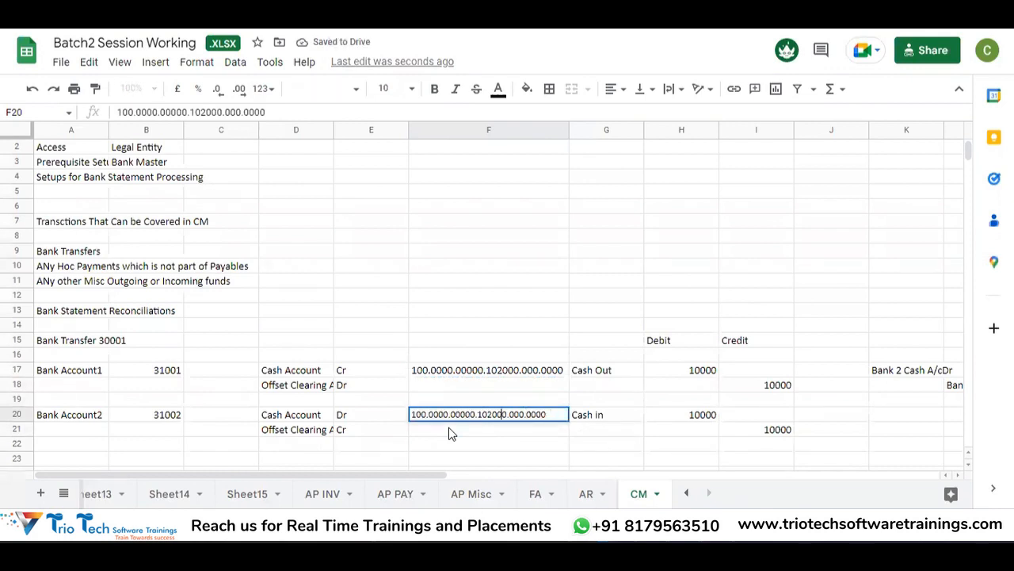
key(BackSpace)
text(1)
key(Return)
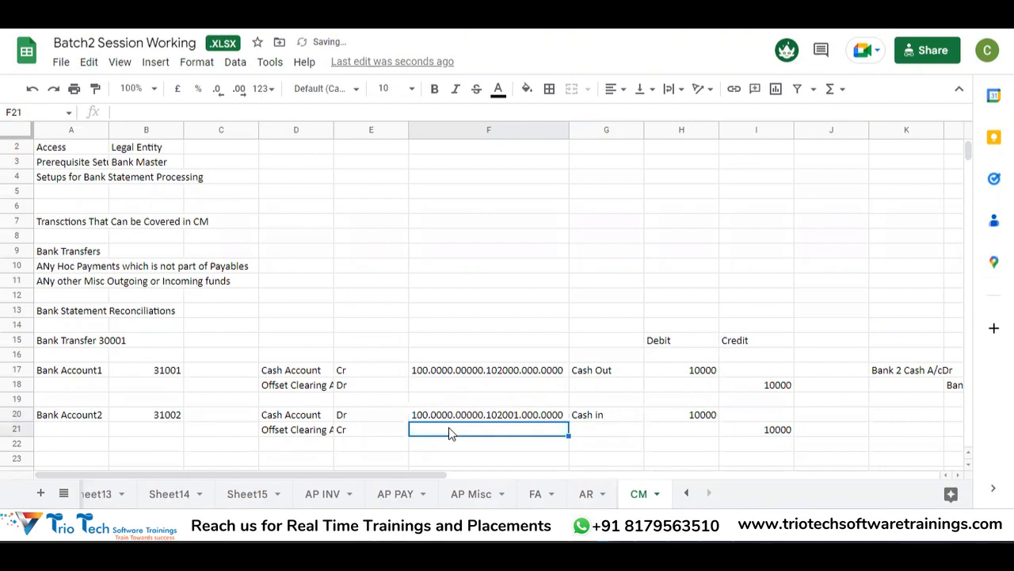
key(Up)
key(Down)
key(Up)
key(Up)
key(Up)
key(Up)
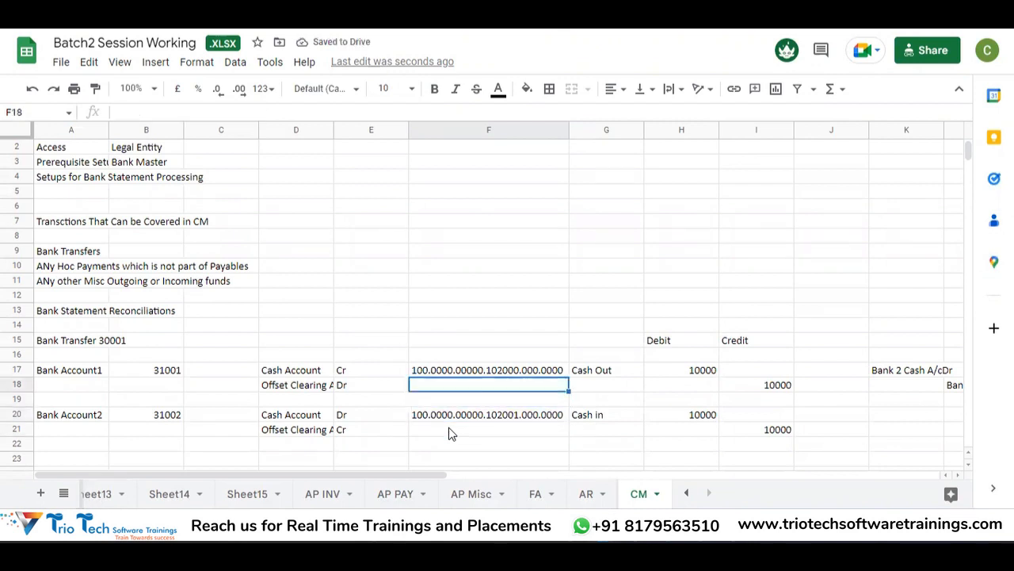
Step: Set the offset clearing account in F18 to 100.0000.00000.102005.000.0000
key(Down)
key(Down)
key(Down)
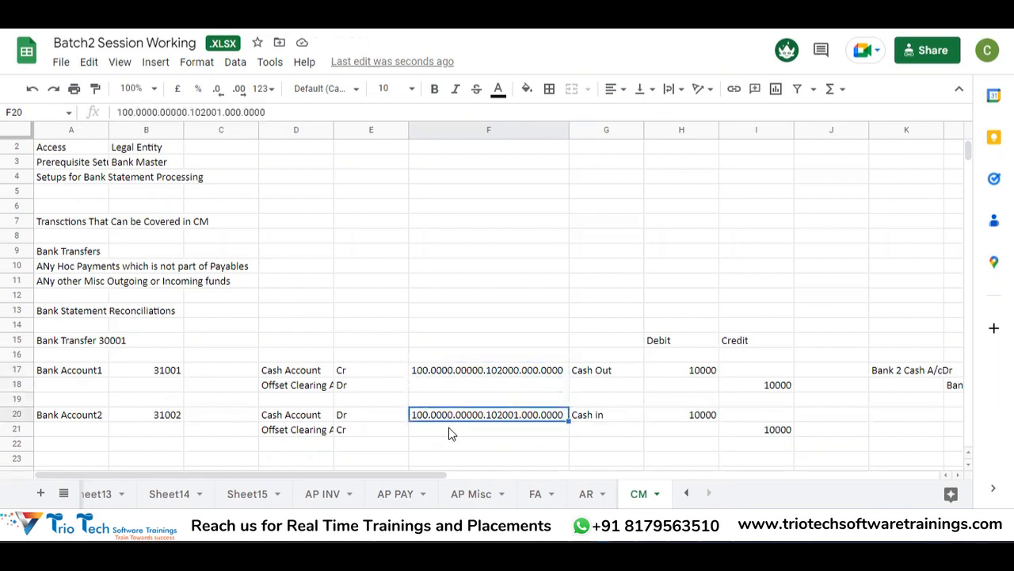
key(Up)
key(Up)
key(Left)
key(Right)
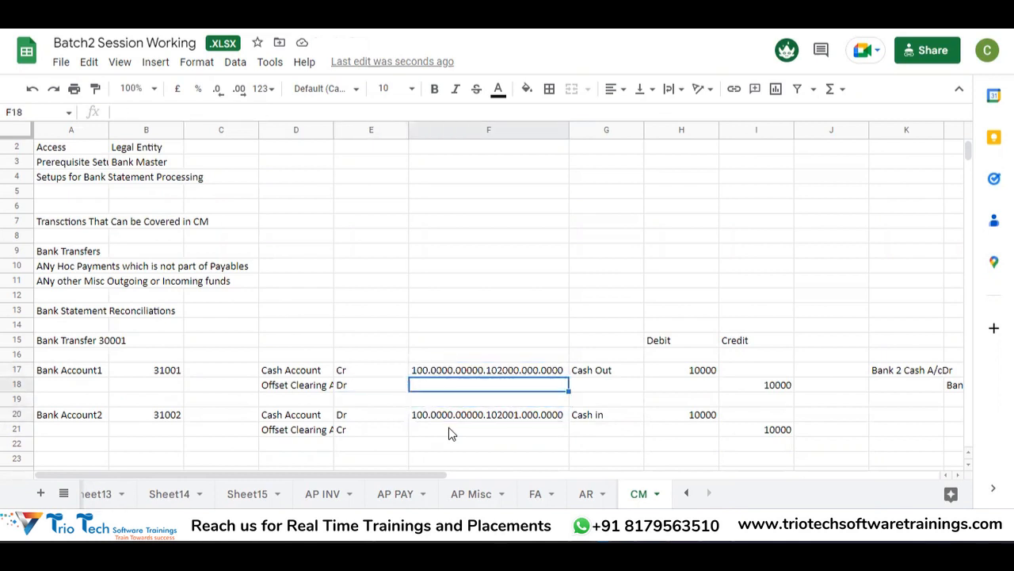
text(100)
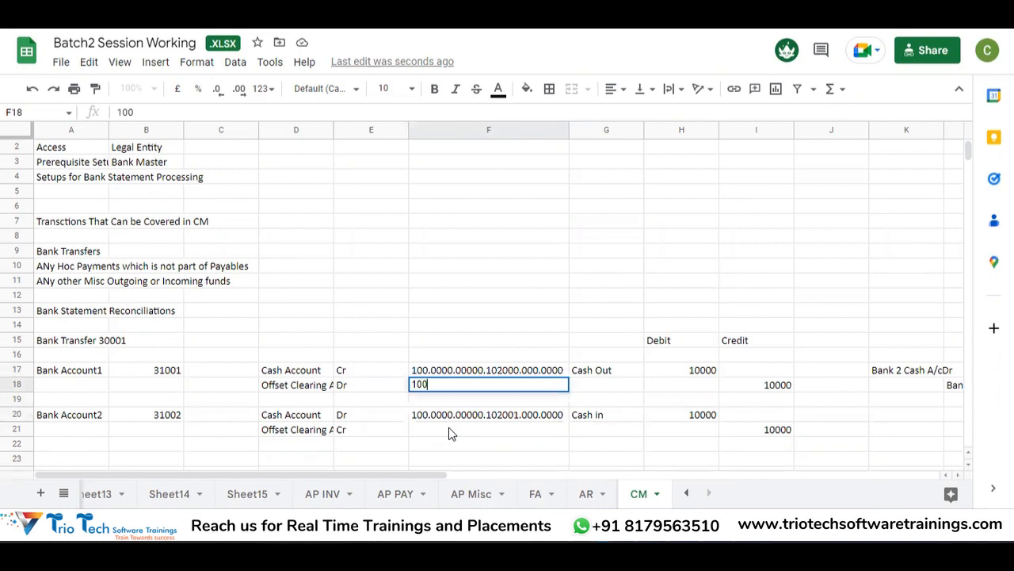
text(.0000)
key(BackSpace)
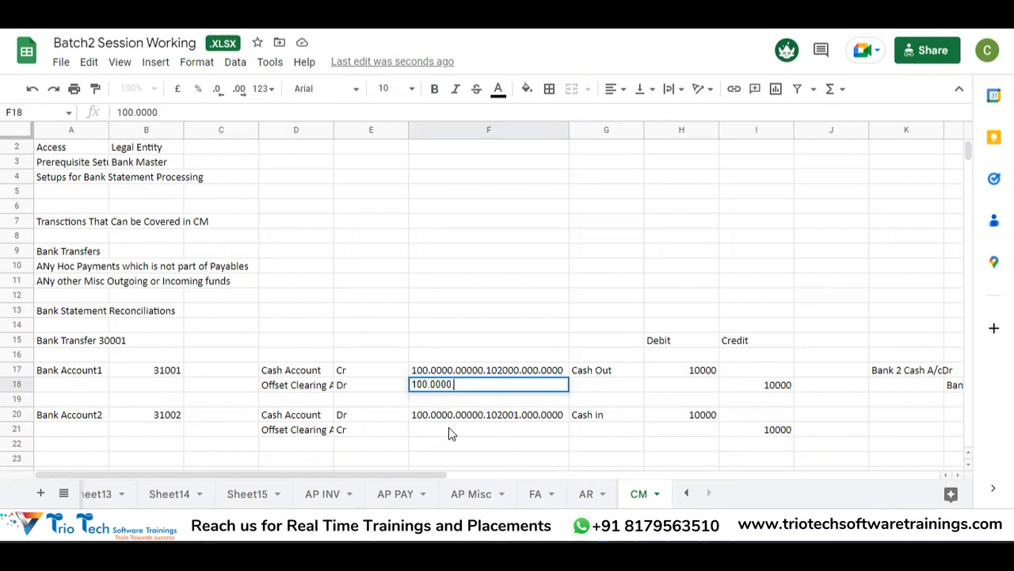
click(448, 433)
click(453, 387)
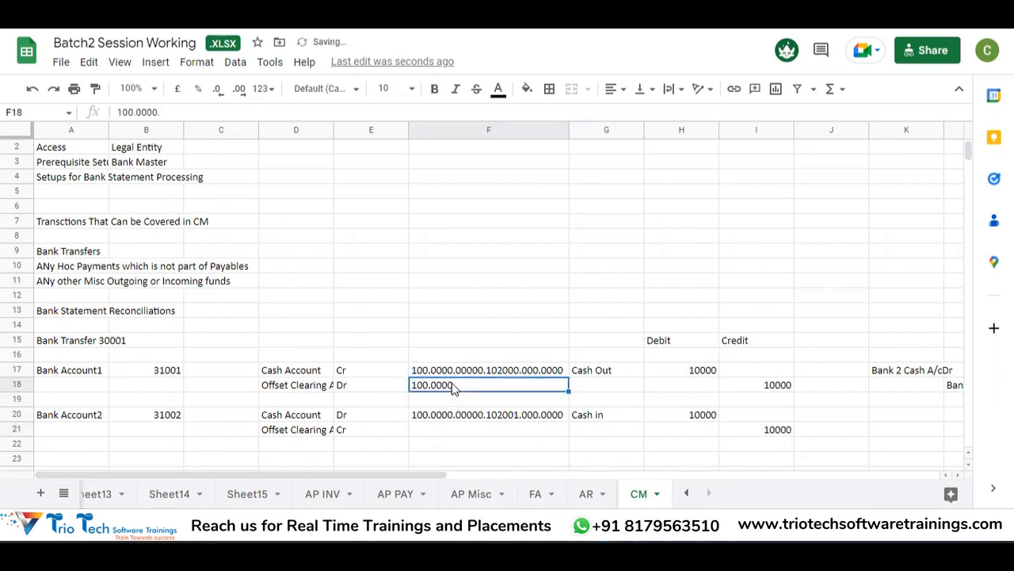
key(ctrl+v)
double_click(453, 386)
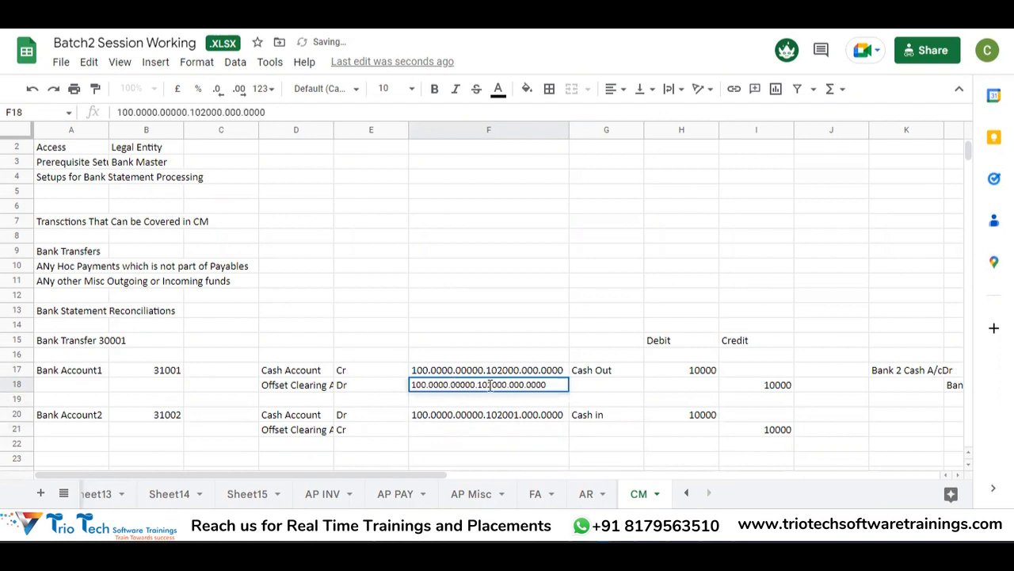
drag(506, 384, 478, 385)
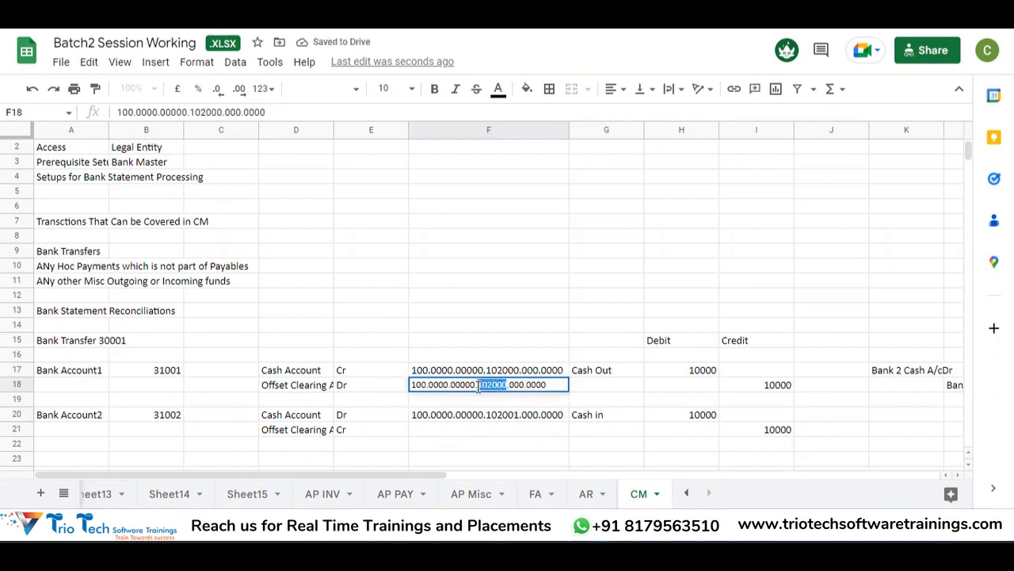
text(1020)
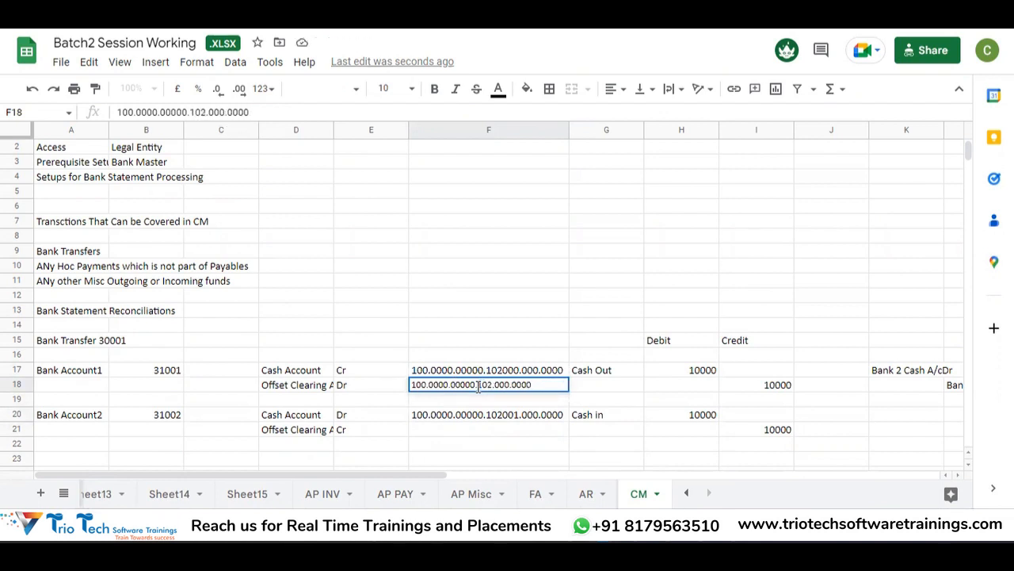
text(05)
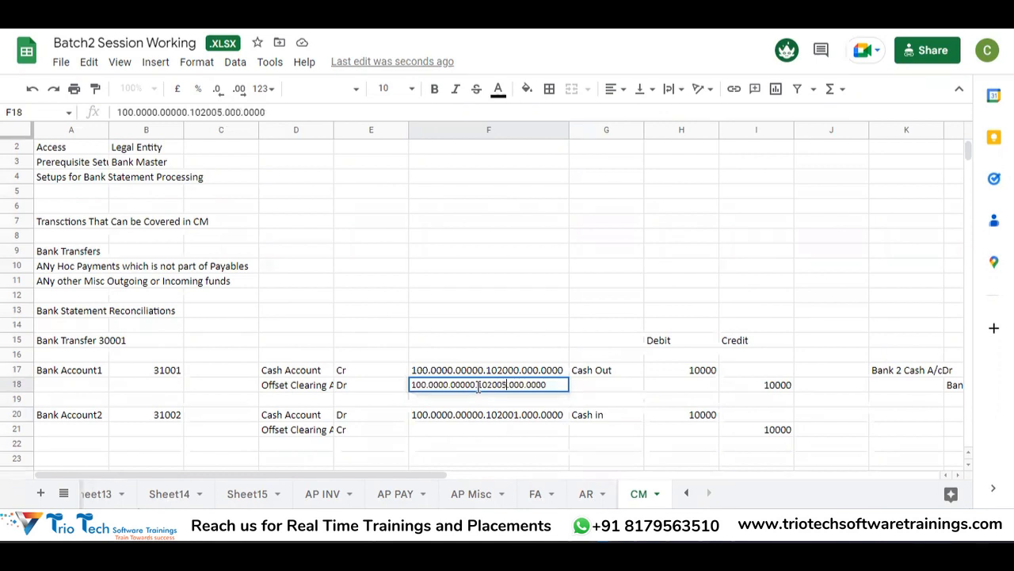
key(Return)
Step: Copy the F18 offset account code into F21
key(Down)
key(Up)
key(Up)
key(ctrl+c)
key(Down)
key(Down)
key(Down)
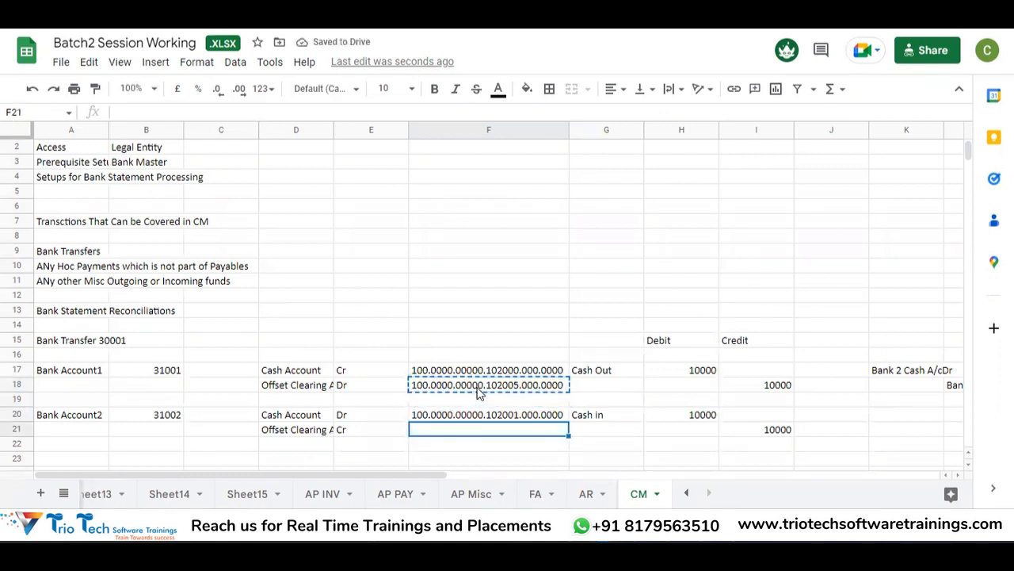
key(ctrl+v)
key(Down)
key(Down)
key(Up)
key(Up)
key(Down)
key(Down)
key(Up)
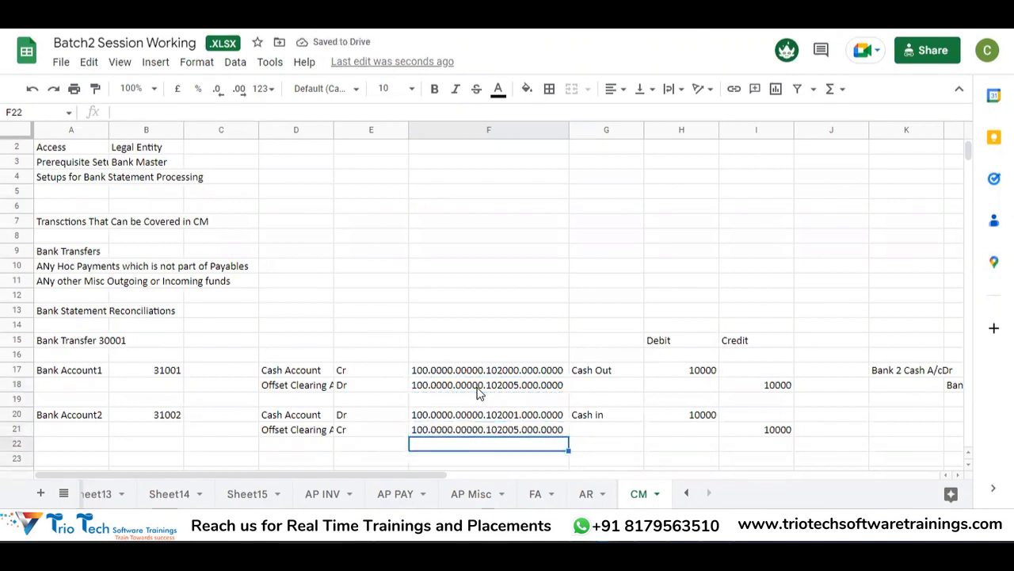
Step: Review the cash and offset account codes in cells F18 through F21
click(516, 430)
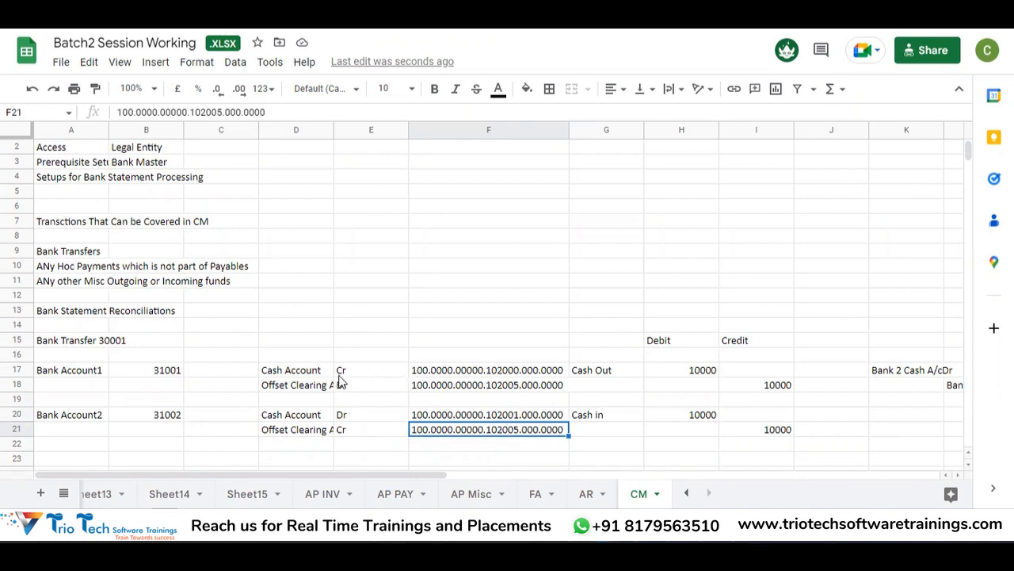
click(489, 416)
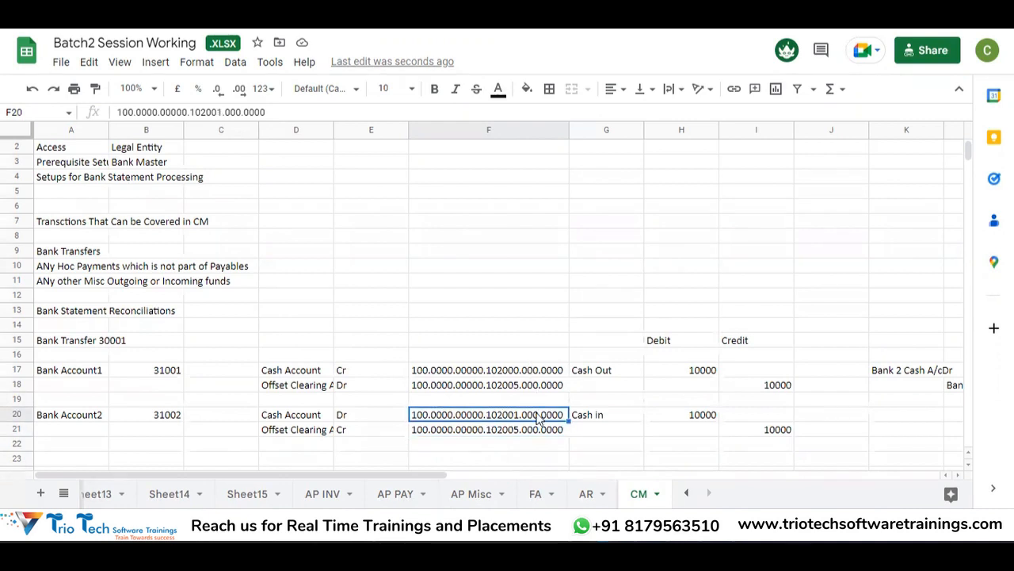
click(497, 386)
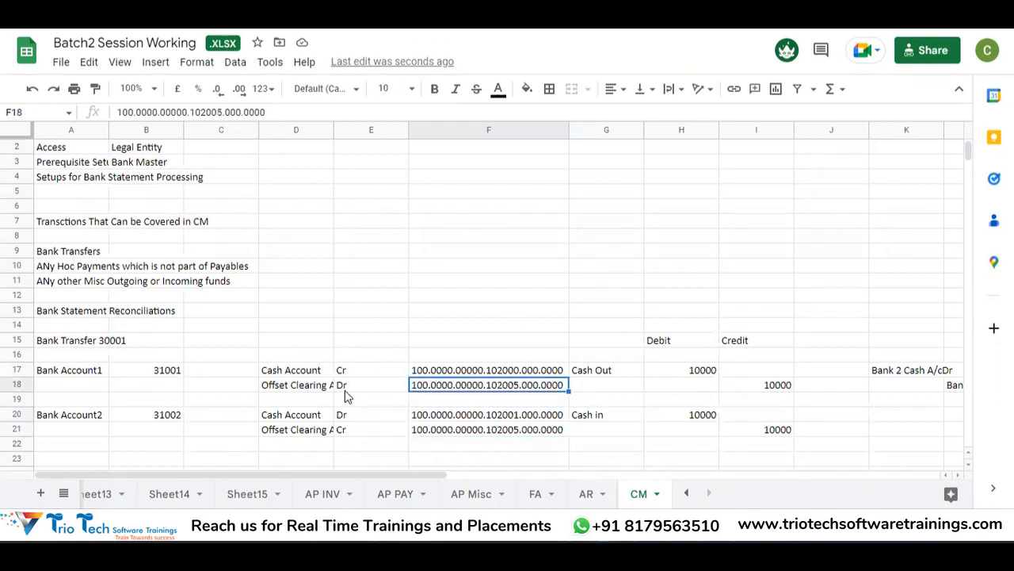
click(354, 432)
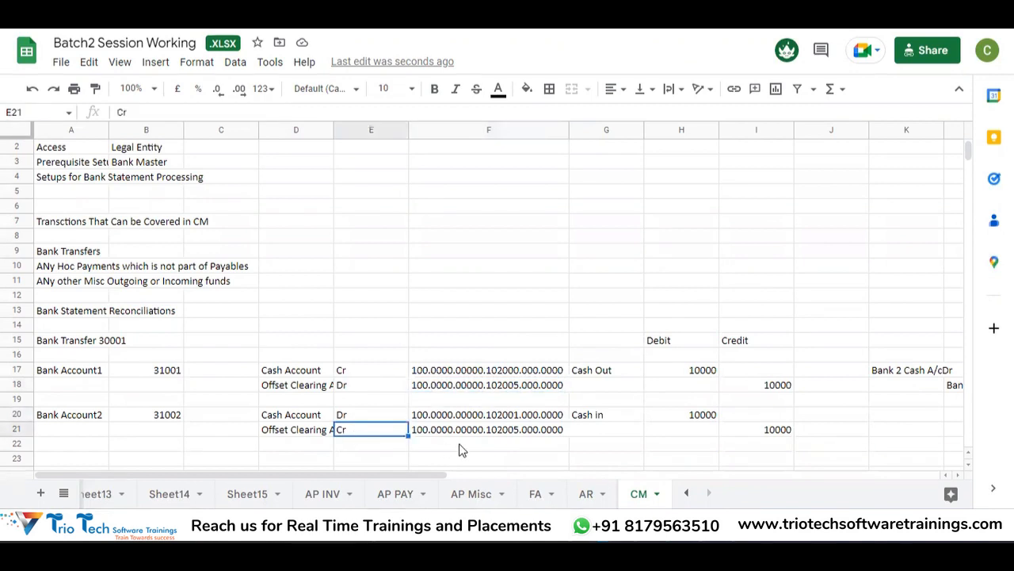
click(510, 434)
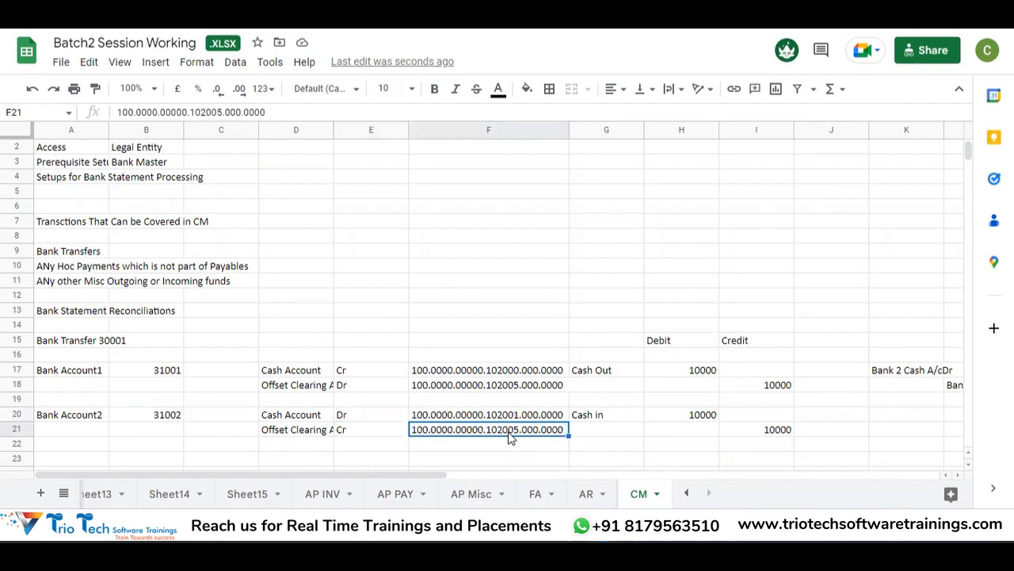
click(474, 257)
click(456, 386)
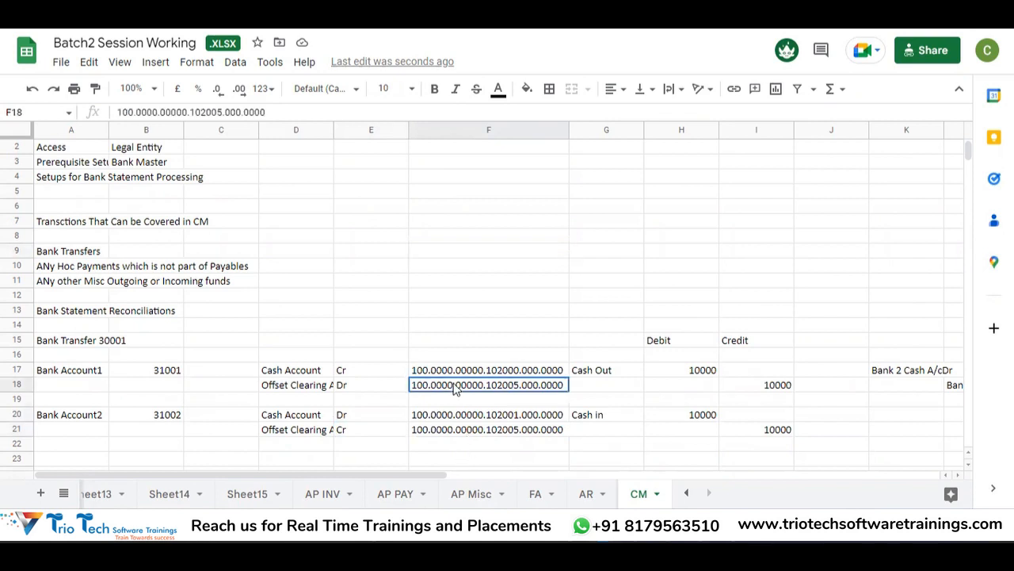
Step: Return to the Oracle External Transaction 33001 page in the browser
key(alt+Tab)
key(alt+Tab)
key(alt+Tab)
key(alt+shift+Tab)
key(alt+shift+Tab)
key(alt+shift+Tab)
key(alt+Tab)
key(alt+shift+Tab)
click(569, 11)
click(541, 332)
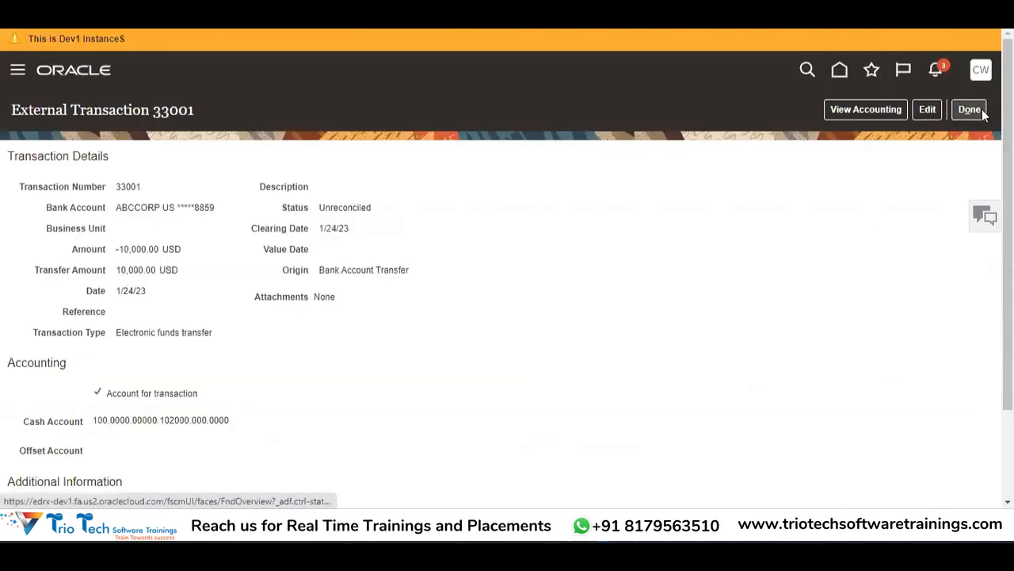
Step: Close External Transaction 33001 with Done to get back to the Manage External Transactions results
mouse_move(1007, 131)
mouse_down()
mouse_move(1008, 218)
mouse_move(1008, 131)
mouse_up()
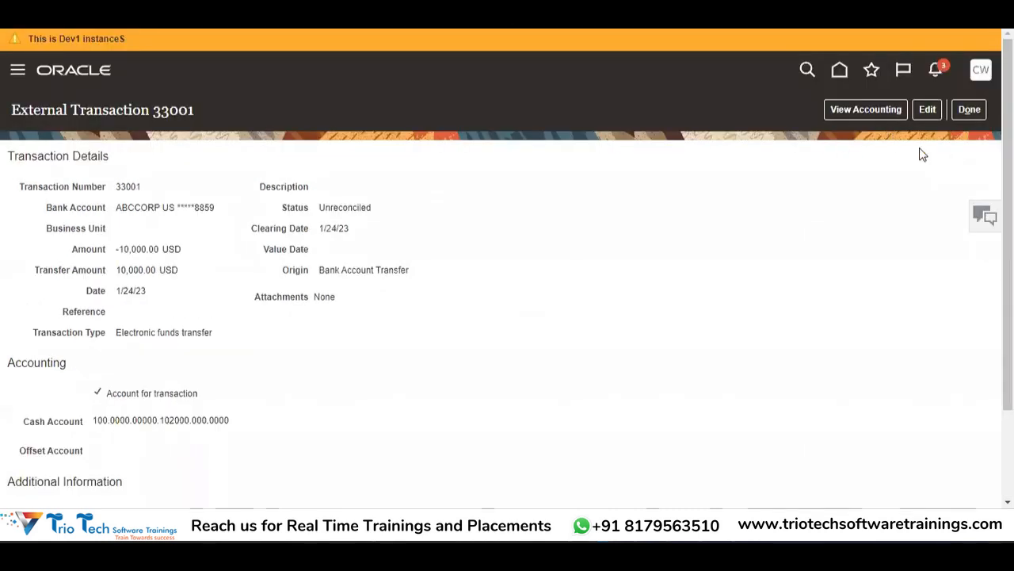
click(965, 110)
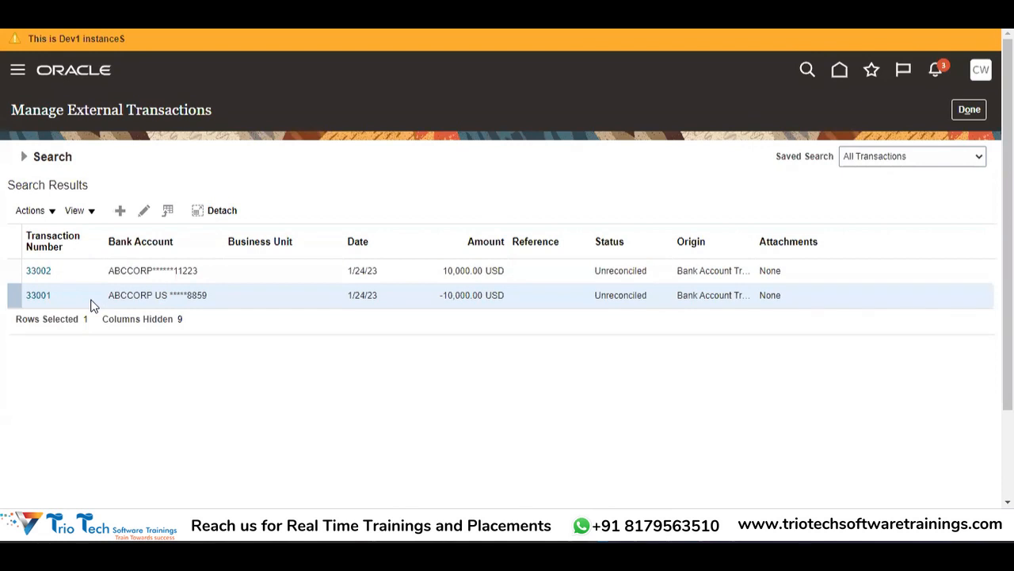
click(36, 295)
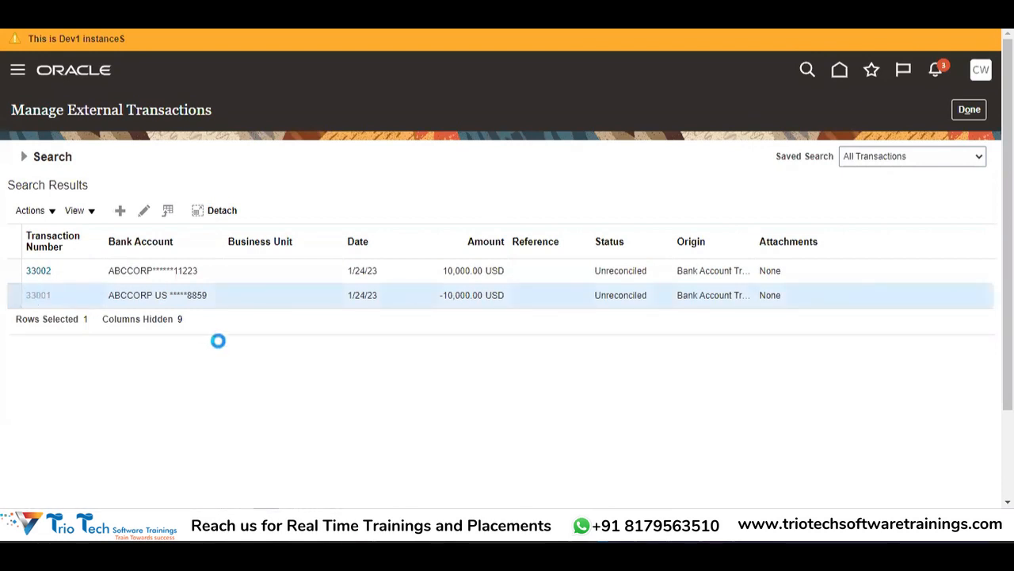
click(848, 111)
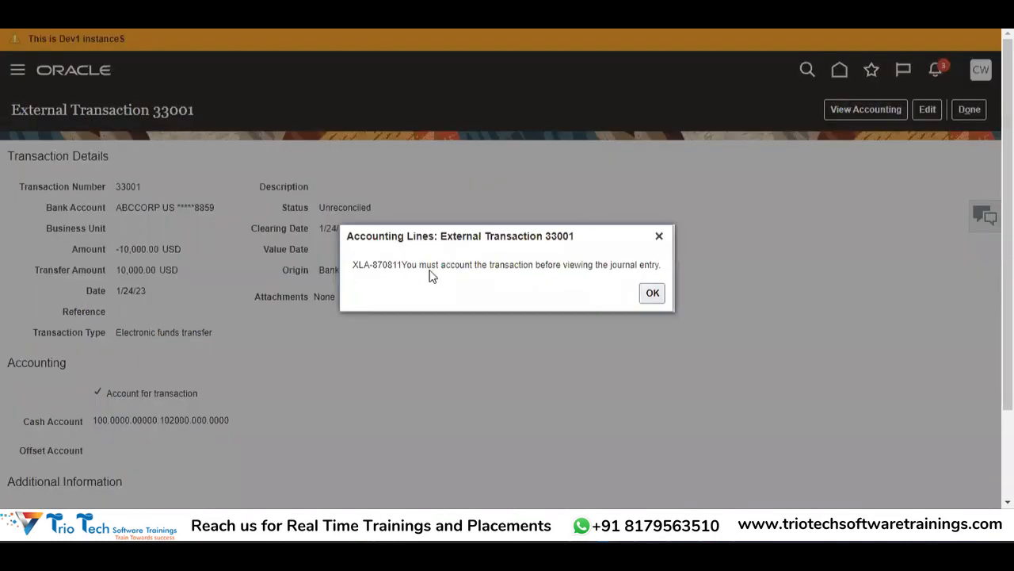
click(653, 298)
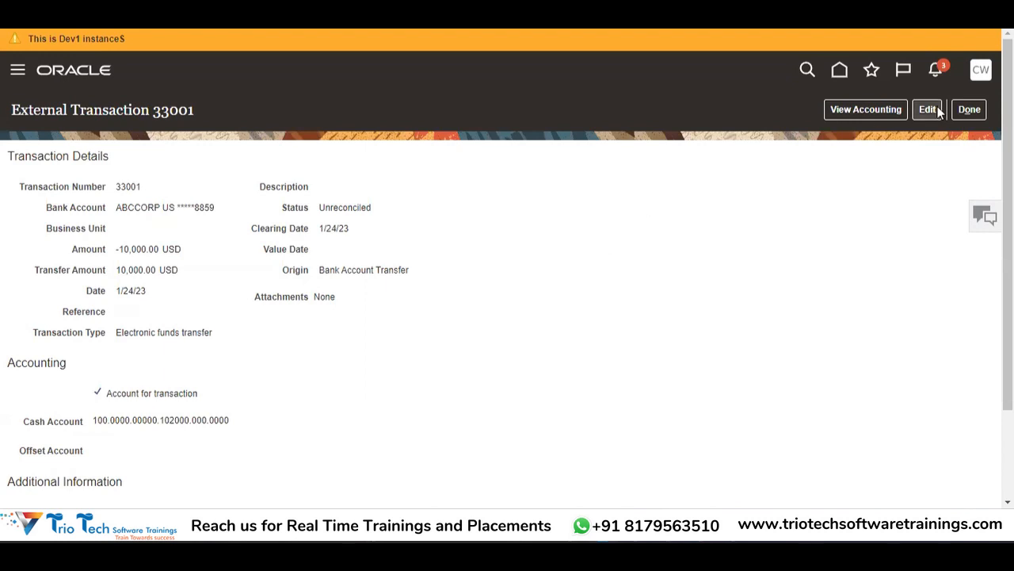
click(966, 112)
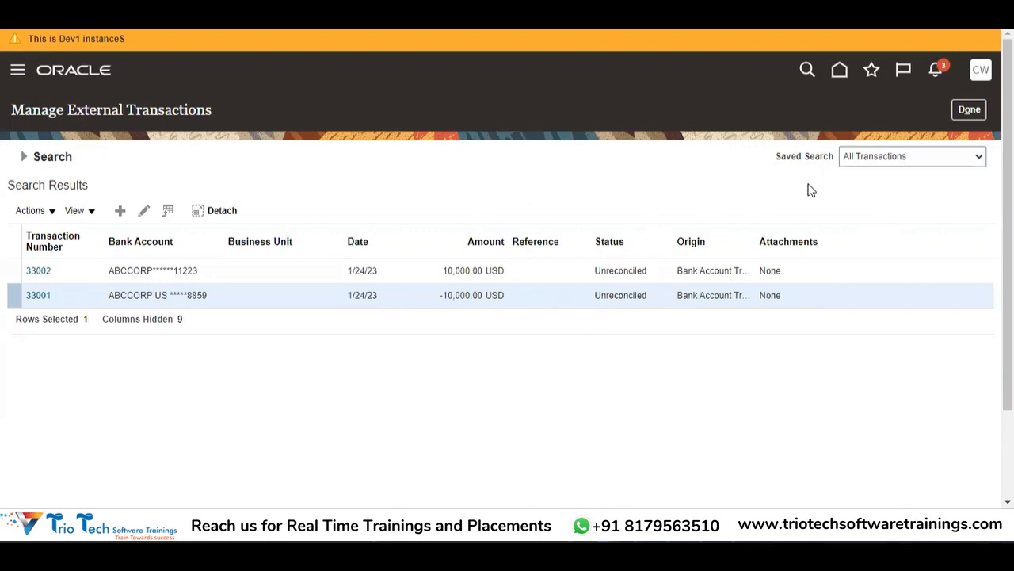
Step: Leave Manage External Transactions for the Bank Statements and Reconciliation Overview and scroll to Cash Management
click(967, 113)
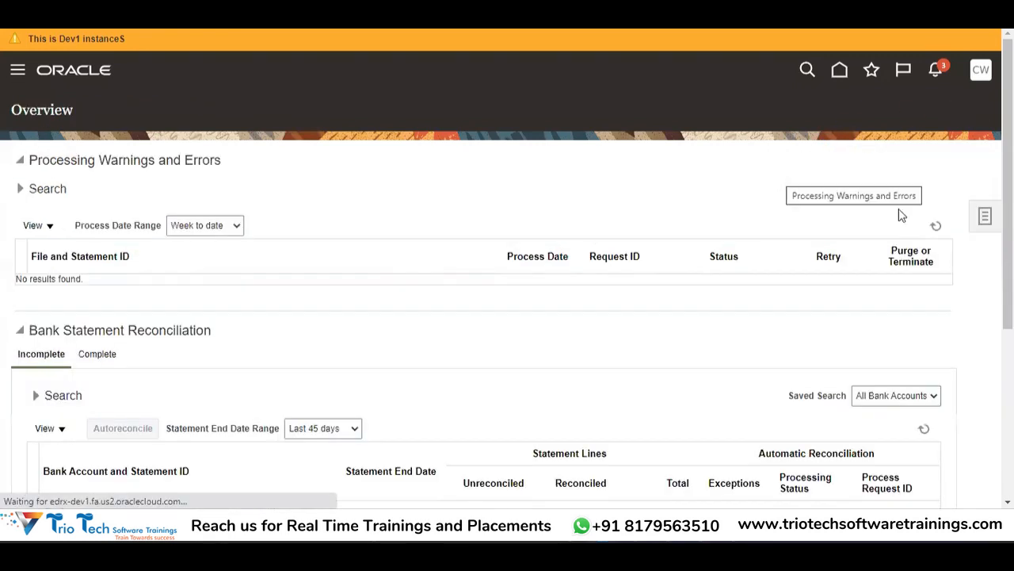
click(982, 216)
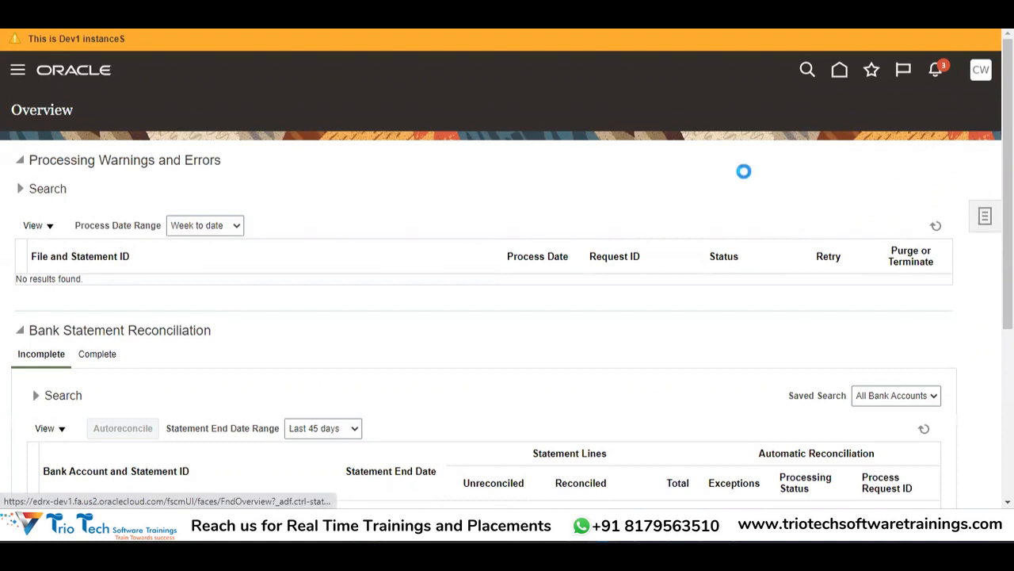
click(18, 73)
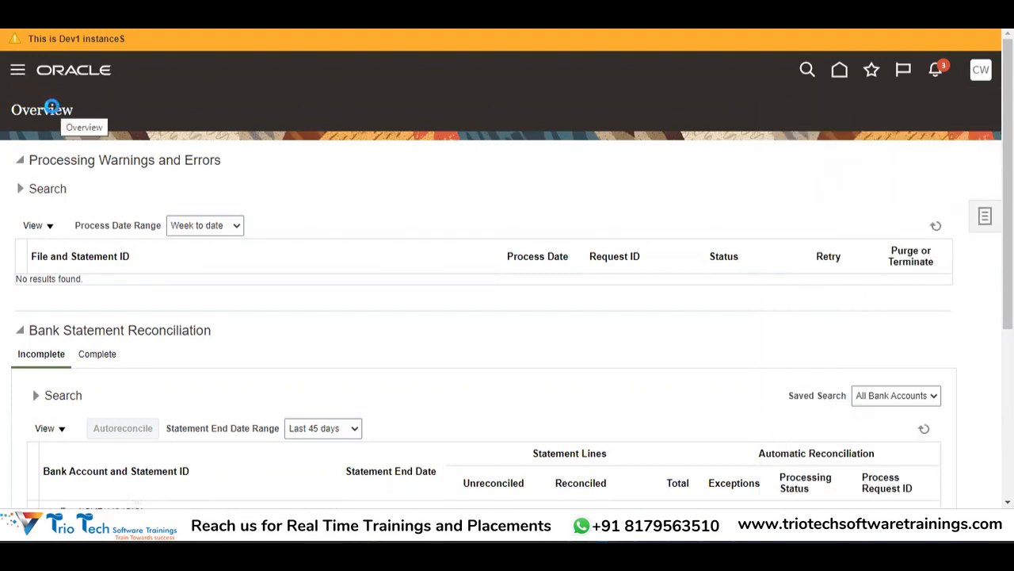
drag(569, 202, 576, 424)
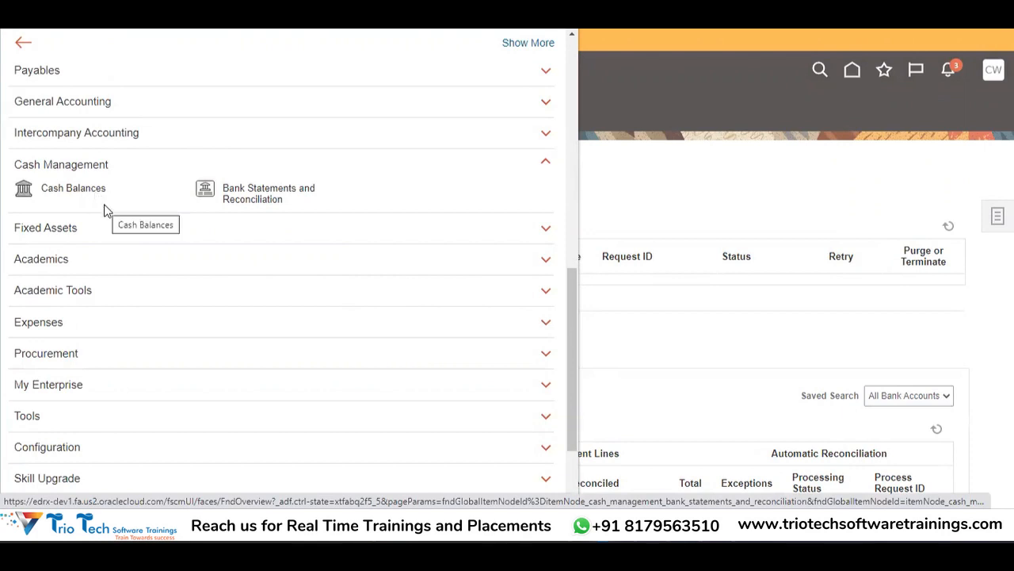
Step: Open the Cash Balances work area and show its Tasks panel
click(75, 189)
click(985, 216)
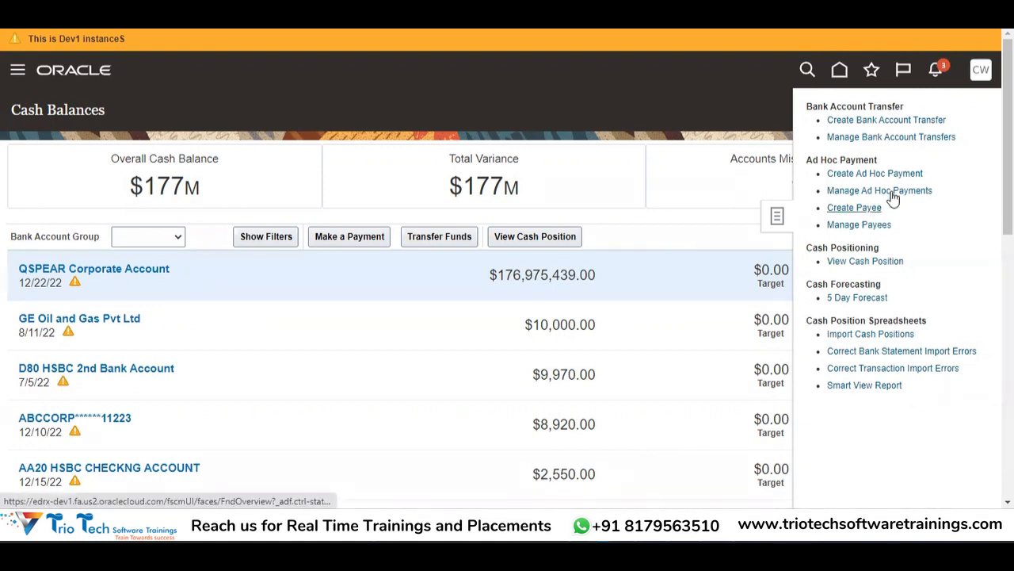
Step: Start a new payee and enter the payee's full name
click(840, 208)
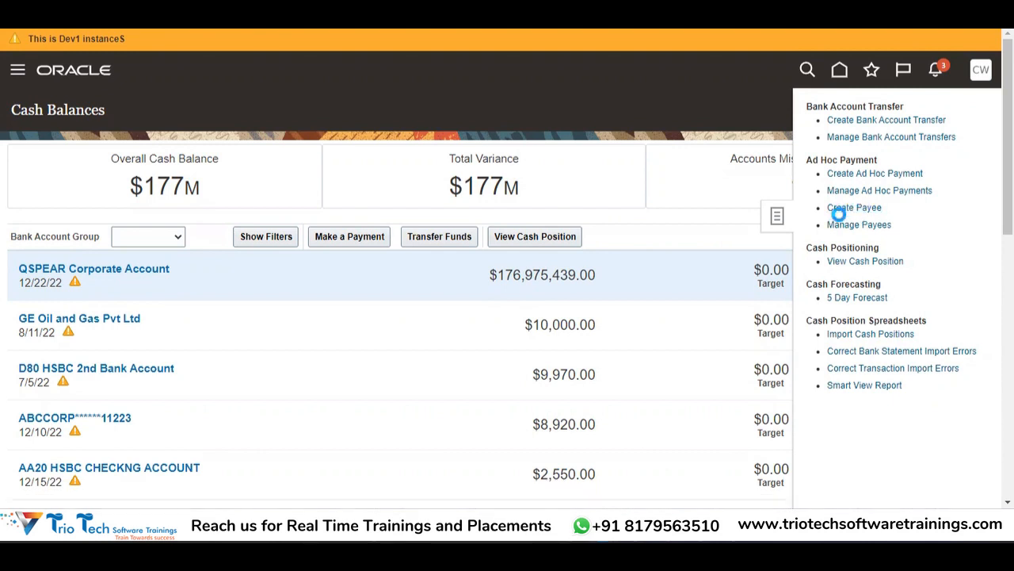
click(343, 203)
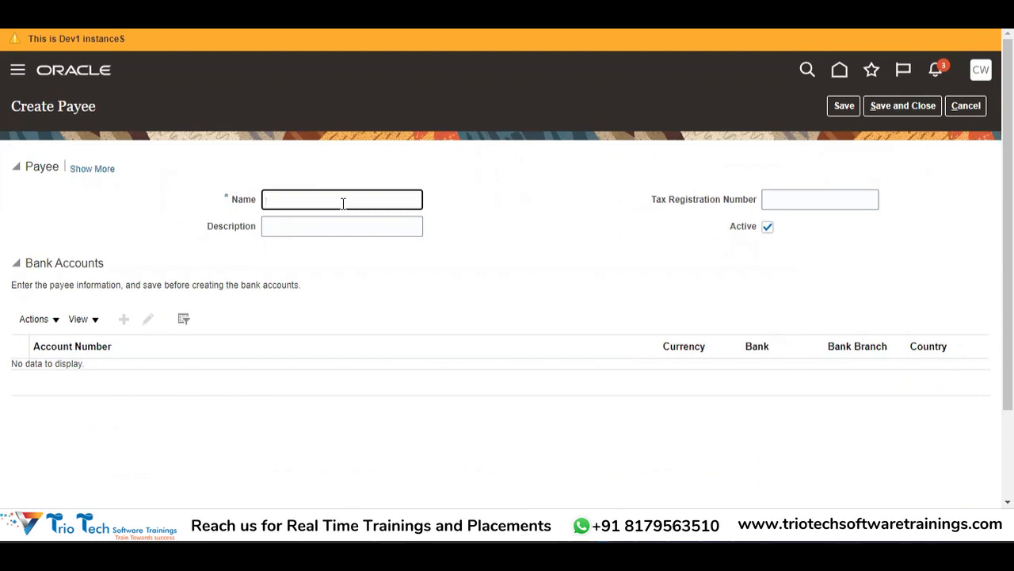
key(Tab)
key(shift+Tab)
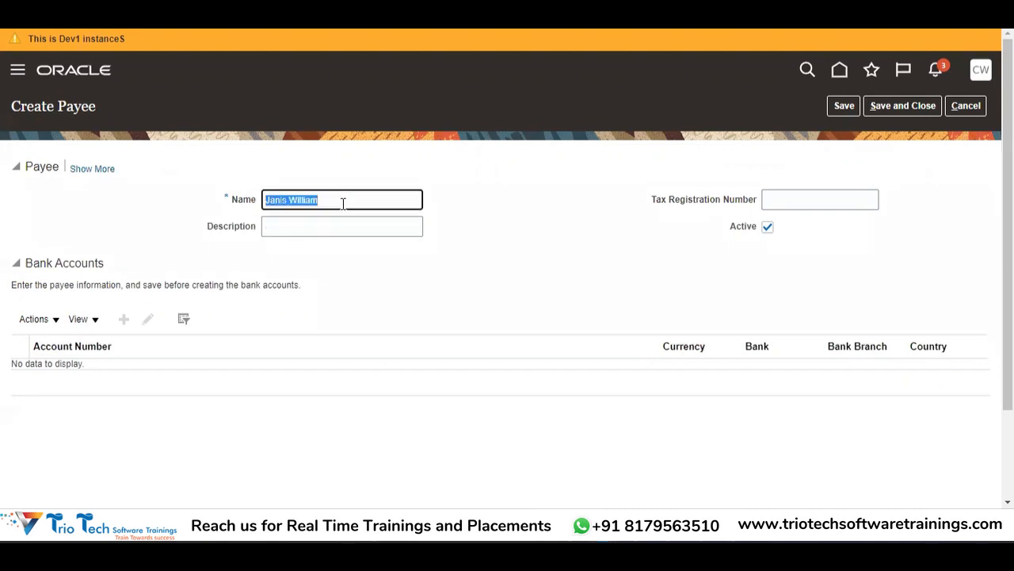
Step: Leave the Description field empty and save the active payee
click(343, 203)
key(Tab)
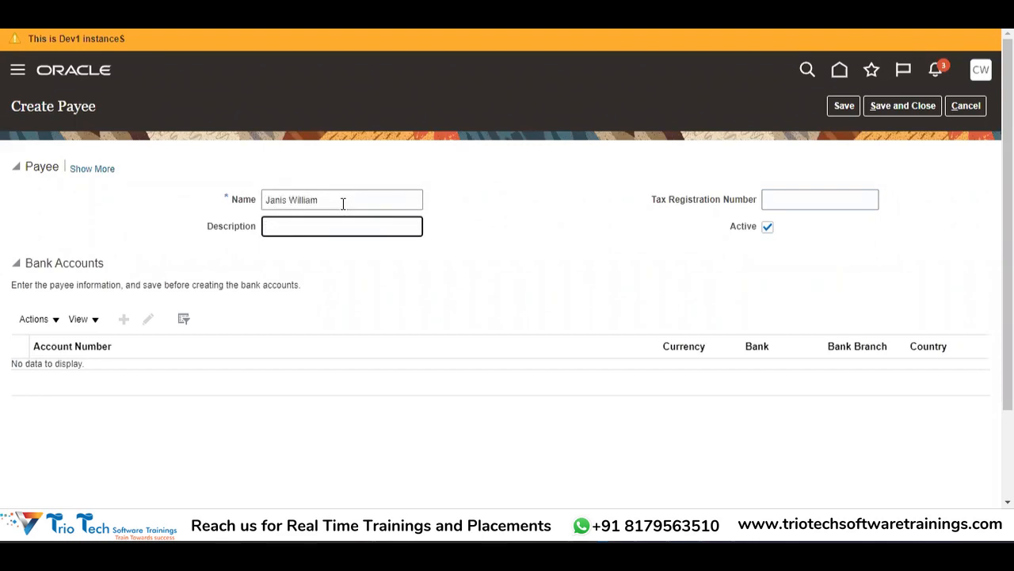
text(00.0000.00000.102005.000.0000)
key(BackSpace)
key(BackSpace)
key(BackSpace)
key(BackSpace)
key(BackSpace)
key(BackSpace)
key(BackSpace)
key(BackSpace)
key(BackSpace)
key(BackSpace)
key(BackSpace)
key(BackSpace)
key(BackSpace)
key(BackSpace)
key(BackSpace)
key(BackSpace)
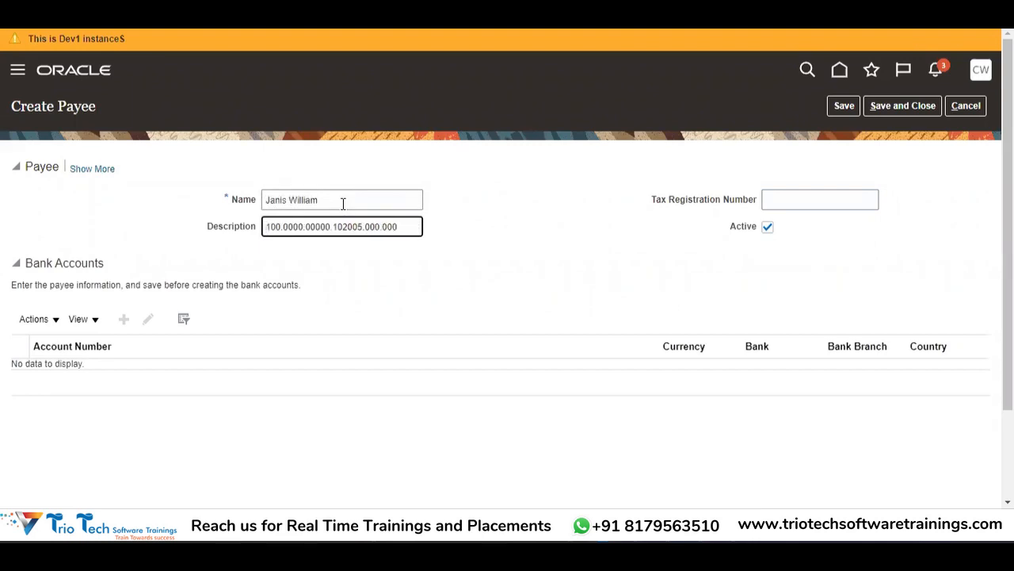
key(BackSpace)
key(BackSpace)
key(BackSpace)
key(BackSpace)
key(BackSpace)
key(BackSpace)
key(BackSpace)
key(BackSpace)
key(BackSpace)
key(BackSpace)
key(BackSpace)
key(BackSpace)
key(BackSpace)
key(BackSpace)
click(343, 203)
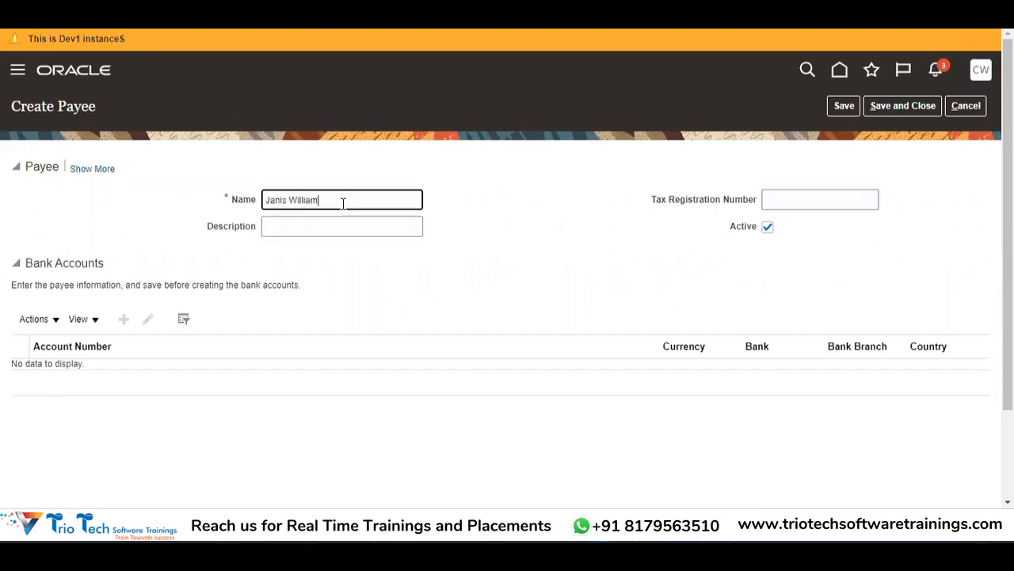
click(300, 229)
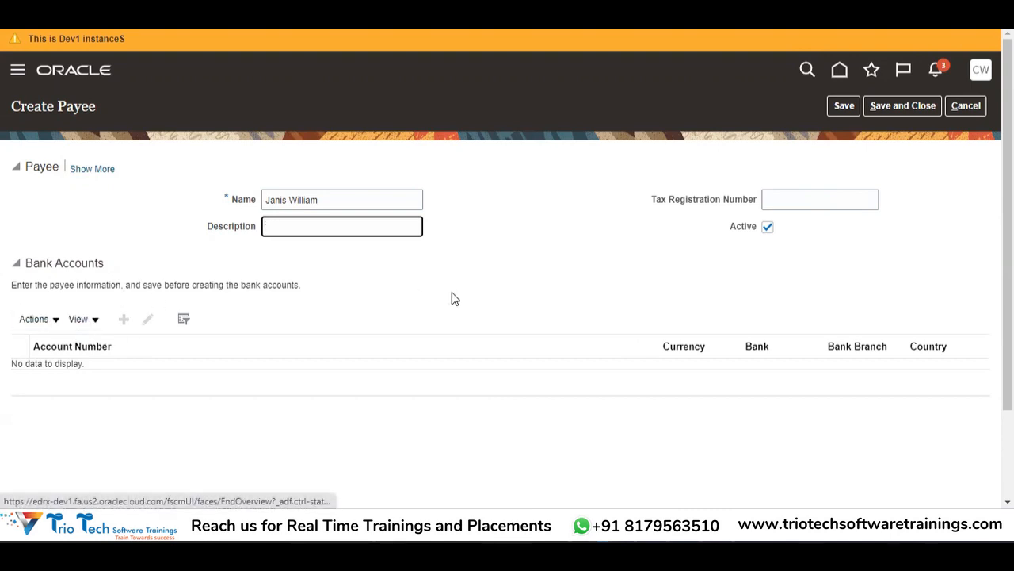
click(838, 106)
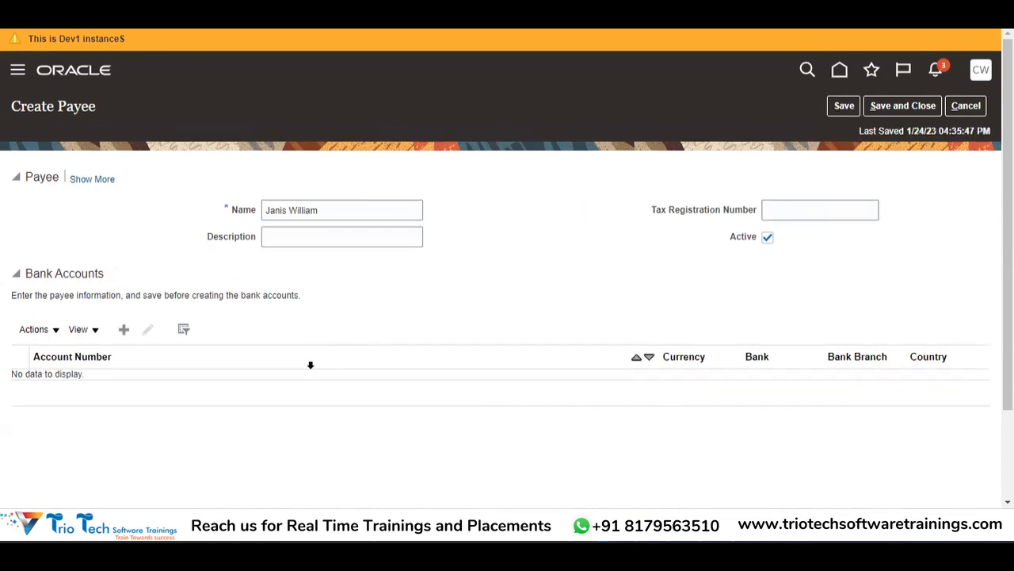
Step: Add a payee bank account with its account number, US Dollar currency and Savings type
click(123, 331)
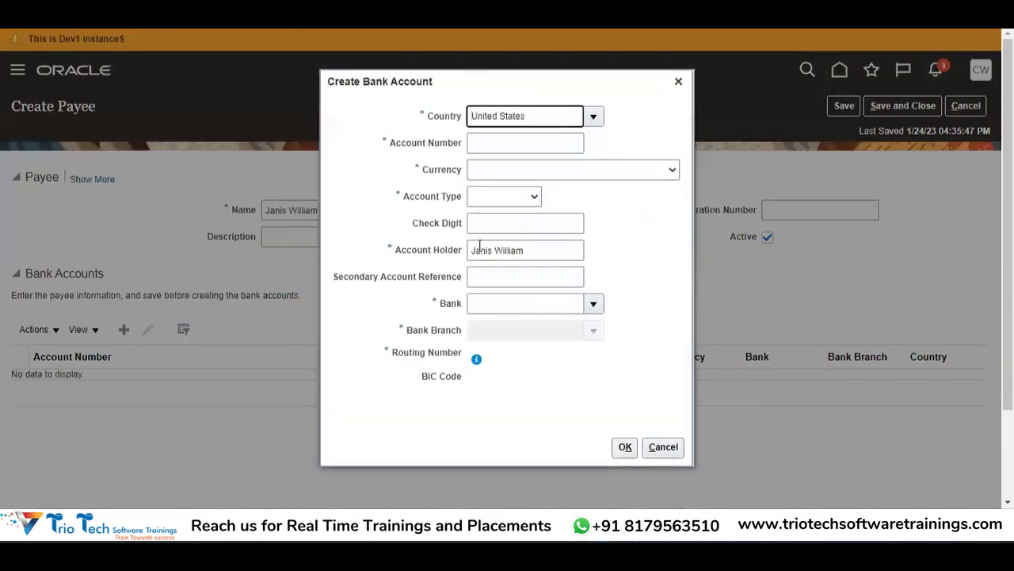
click(493, 140)
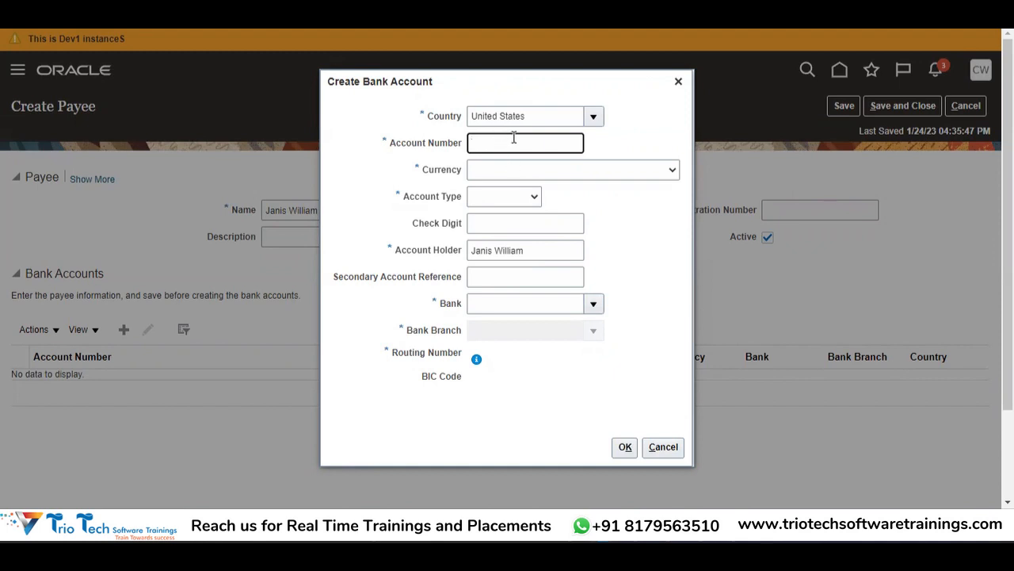
click(583, 173)
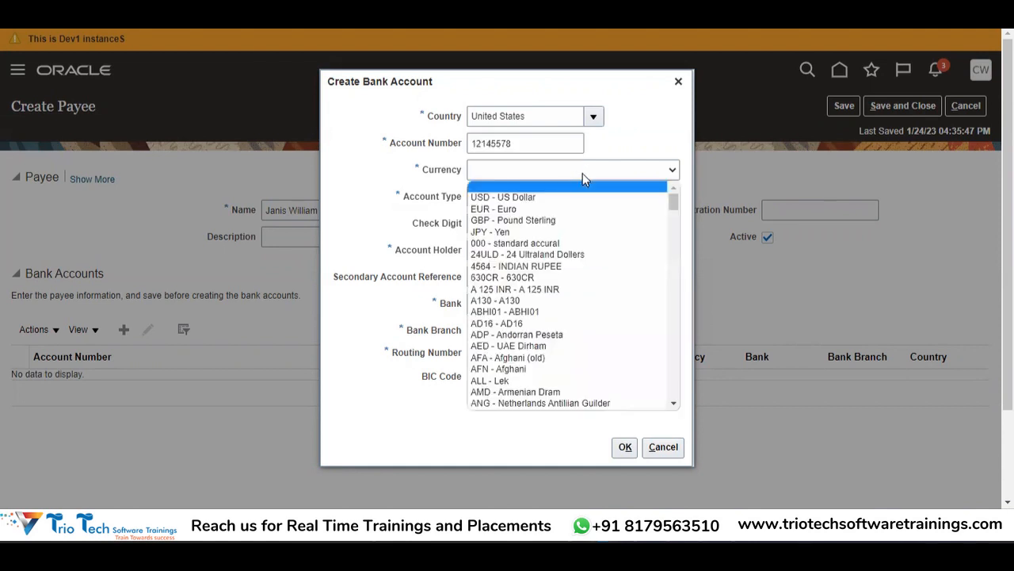
click(508, 196)
click(493, 204)
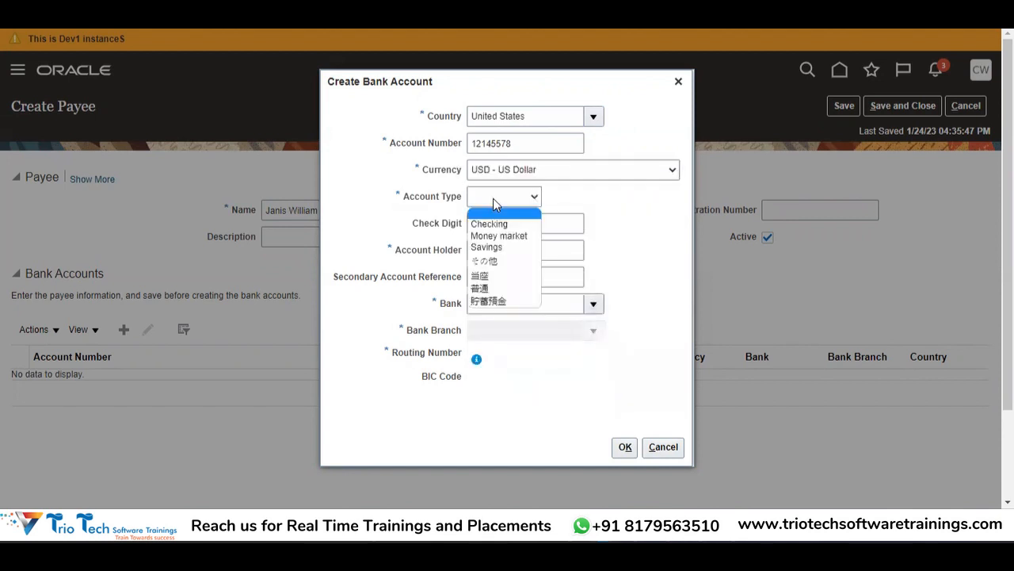
click(485, 247)
click(542, 222)
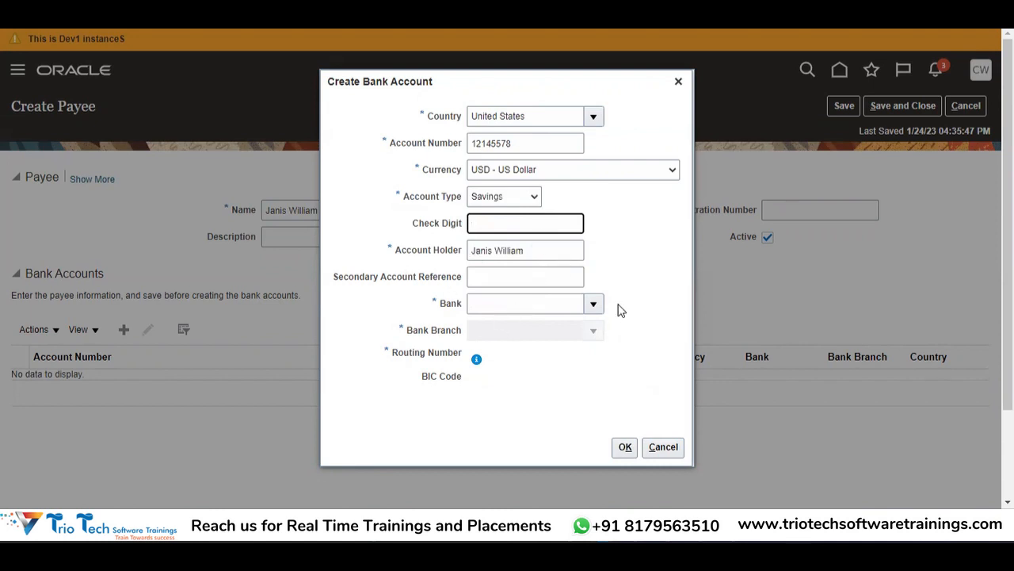
Step: Choose bank 007_JP_MORGAN and branch 007_Polaris_New_York, then confirm the account
click(592, 305)
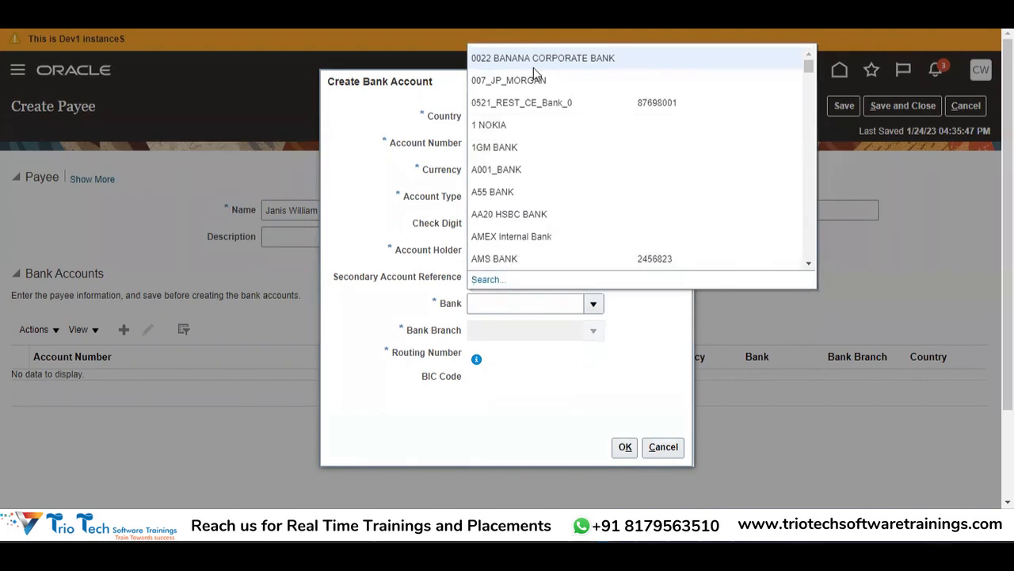
click(511, 277)
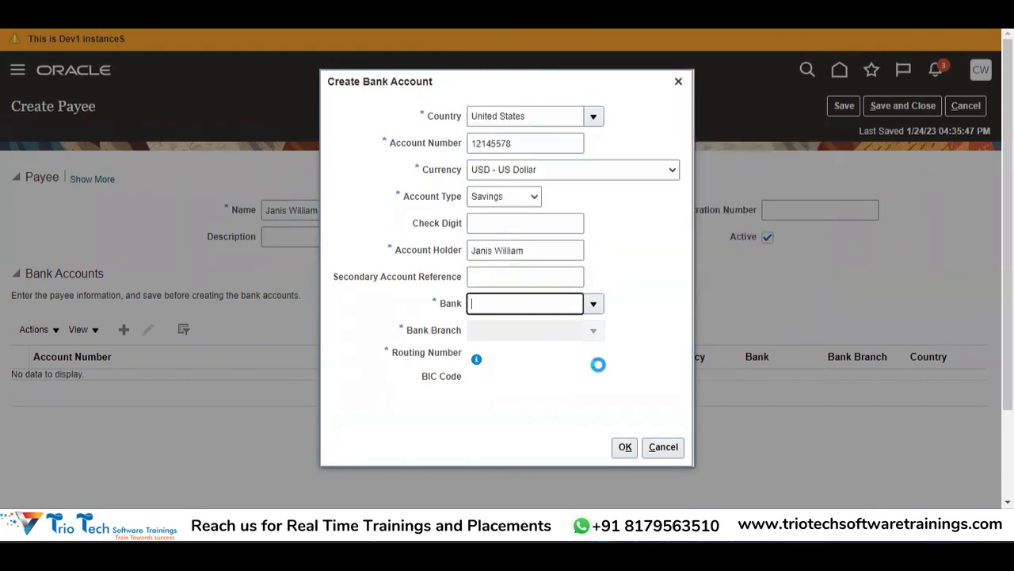
click(593, 330)
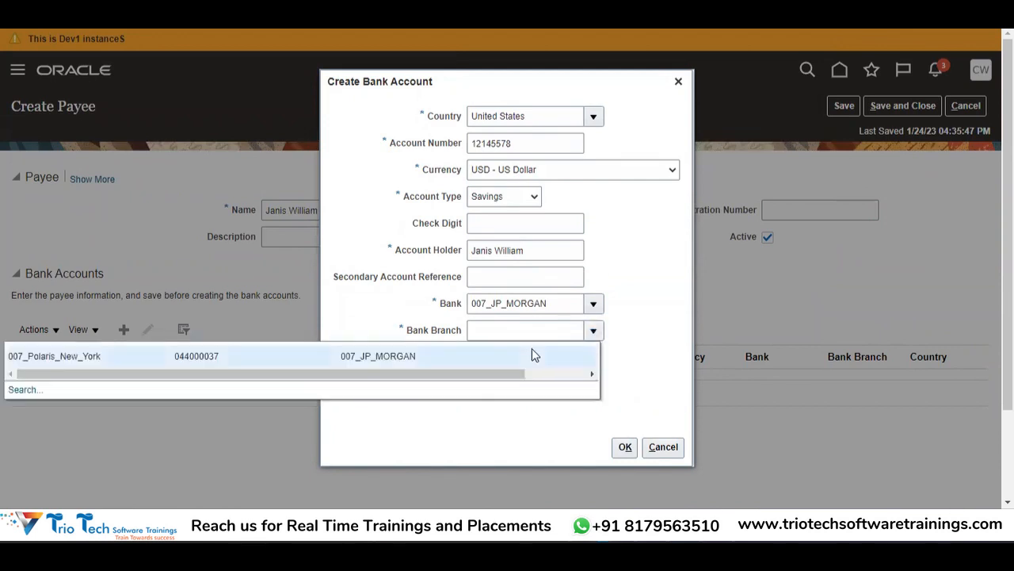
click(532, 348)
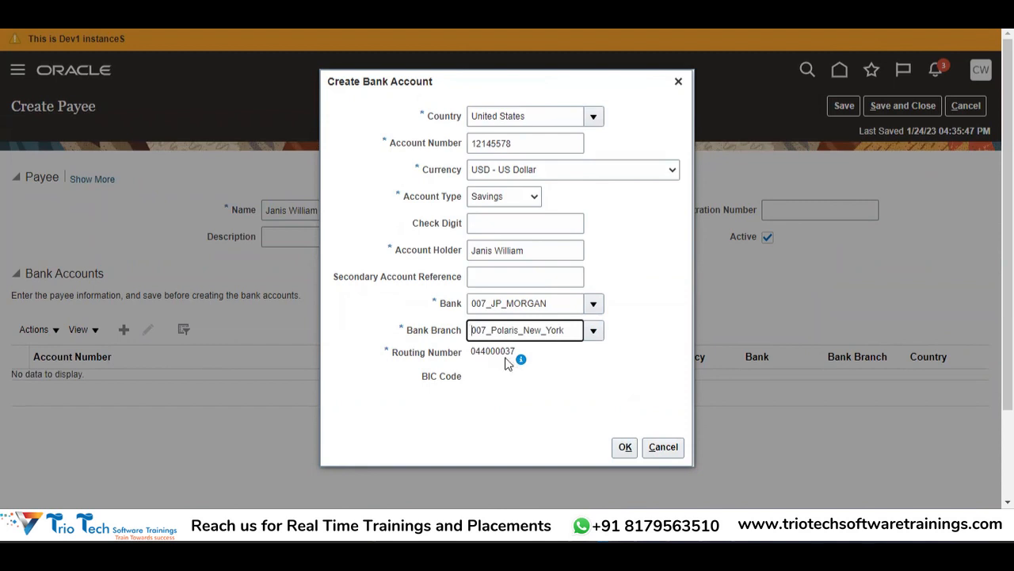
click(624, 450)
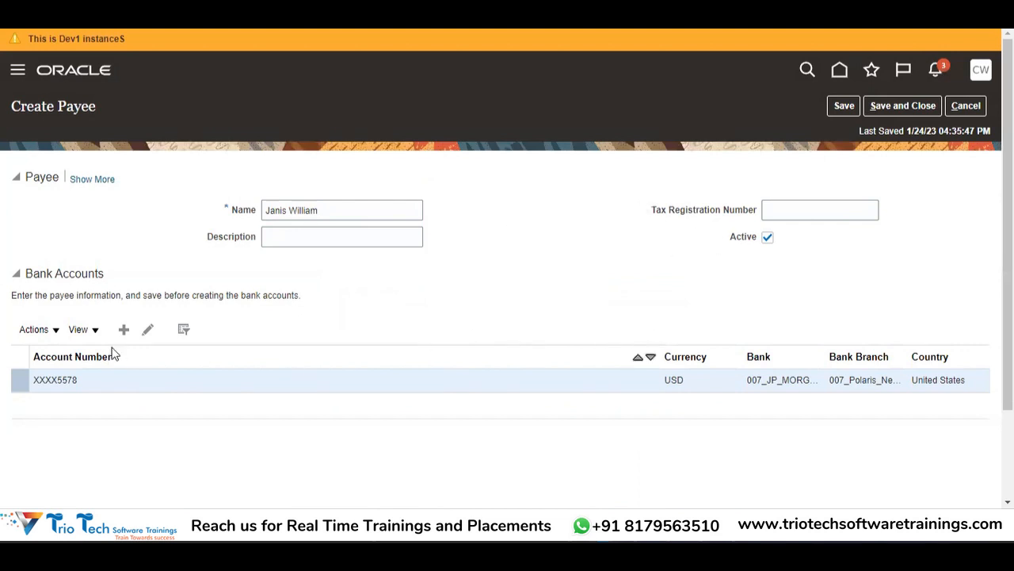
Step: Save and close the new payee, then start Create Ad Hoc Payment from the Tasks panel
click(35, 329)
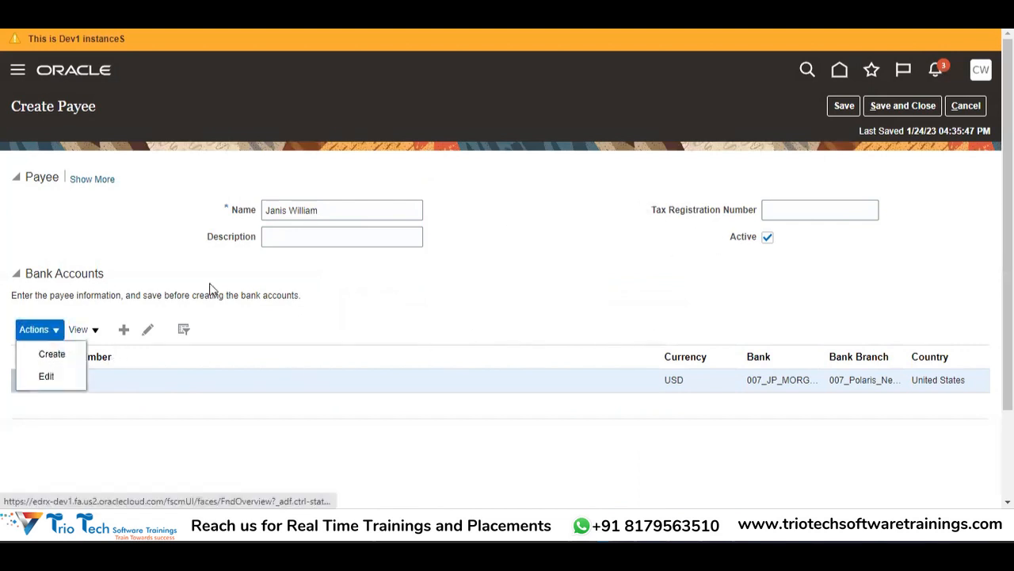
click(627, 264)
click(904, 109)
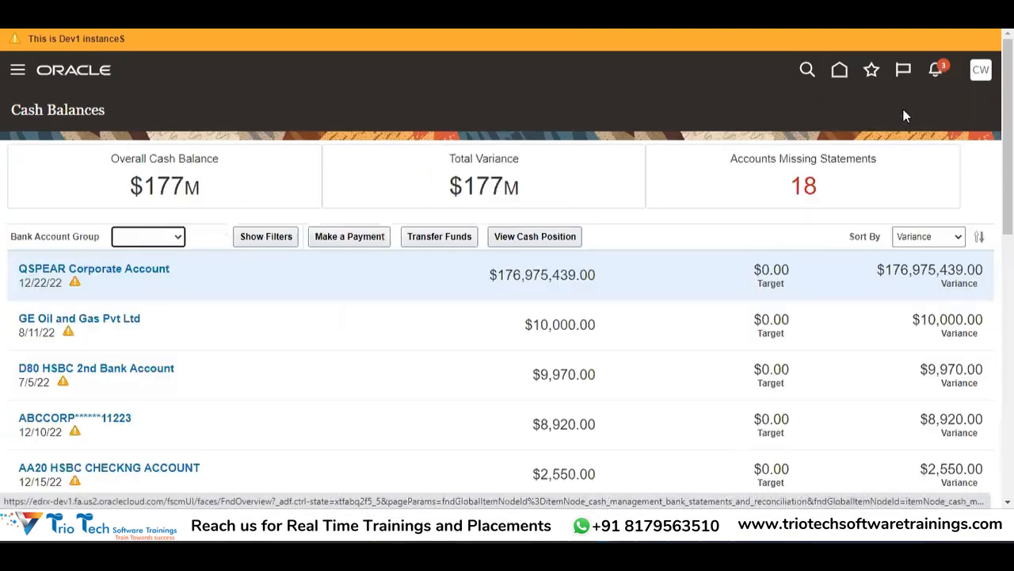
click(542, 172)
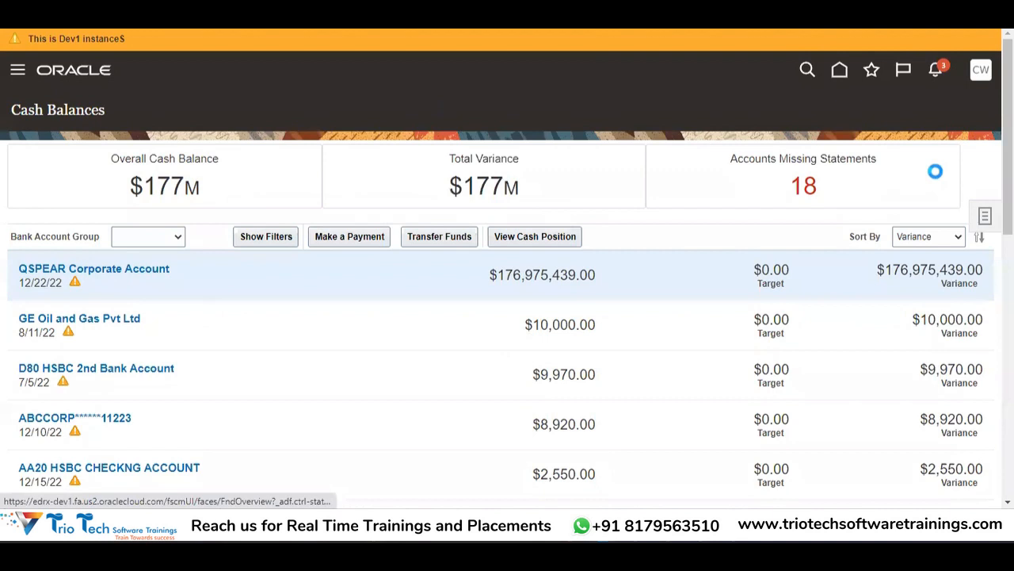
click(986, 216)
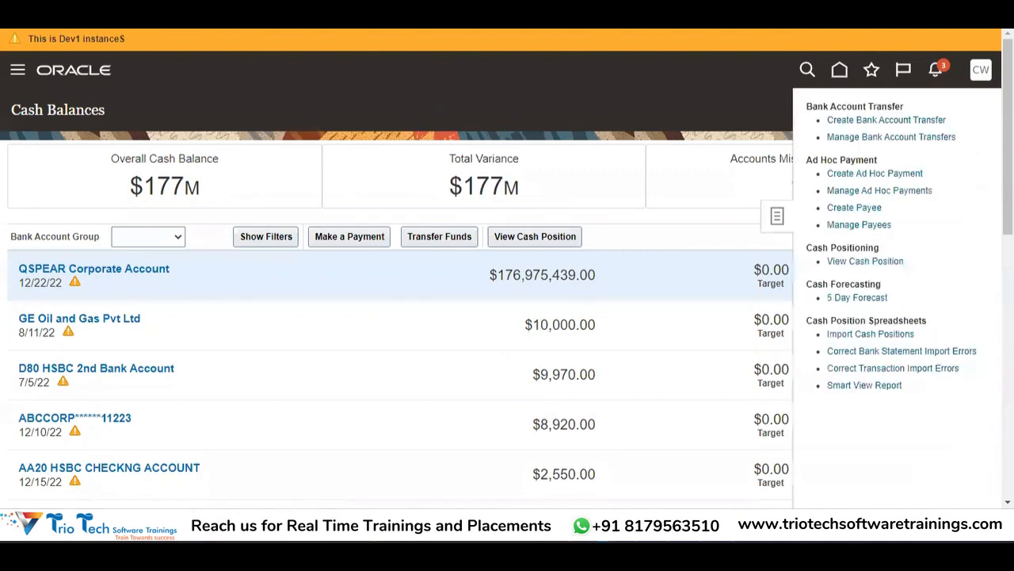
click(870, 172)
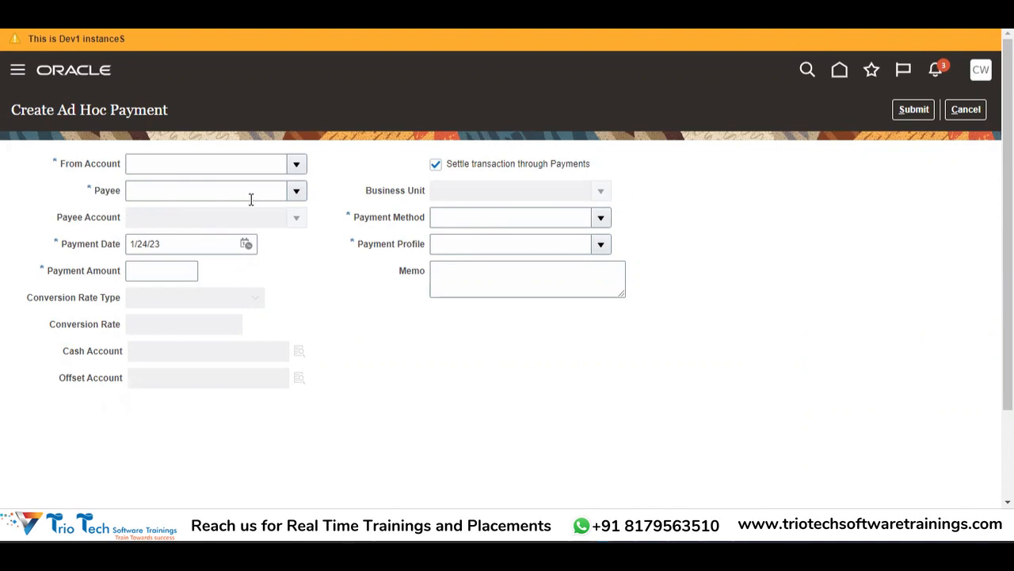
Step: Search ABCCORP and choose the ABCCORP US bank account as the paying account
click(295, 165)
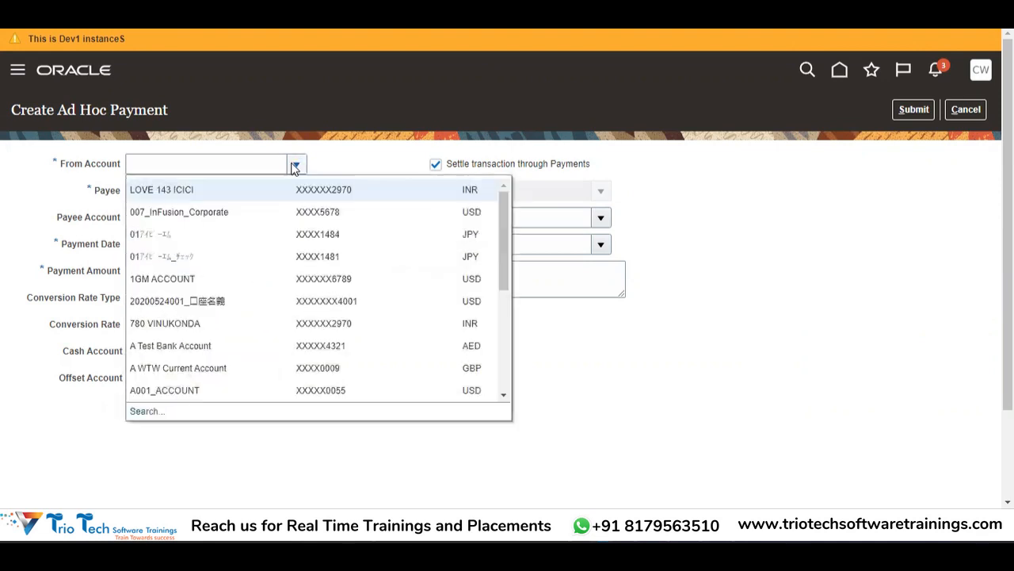
click(145, 411)
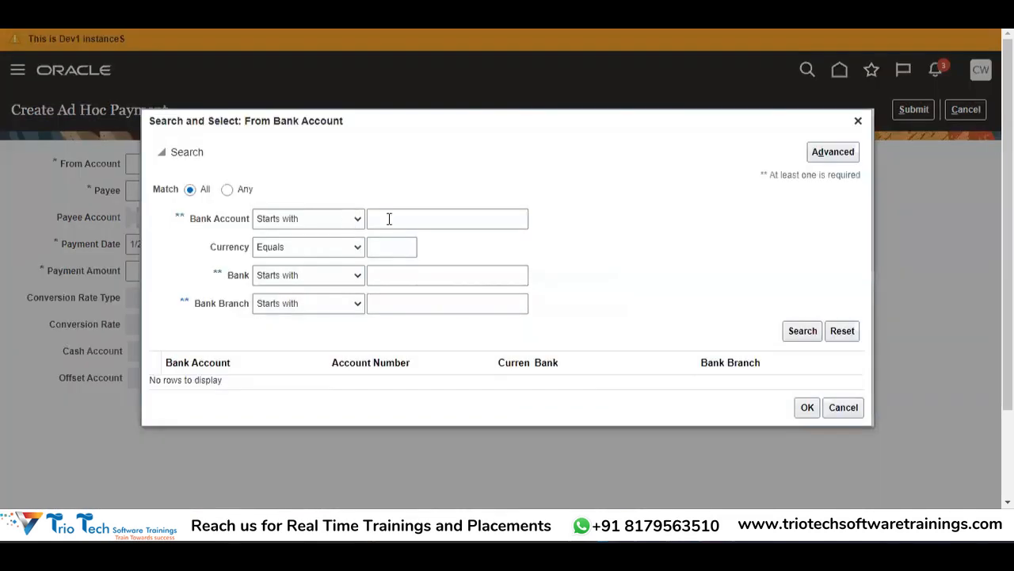
click(389, 218)
text(ABCCORP)
click(813, 334)
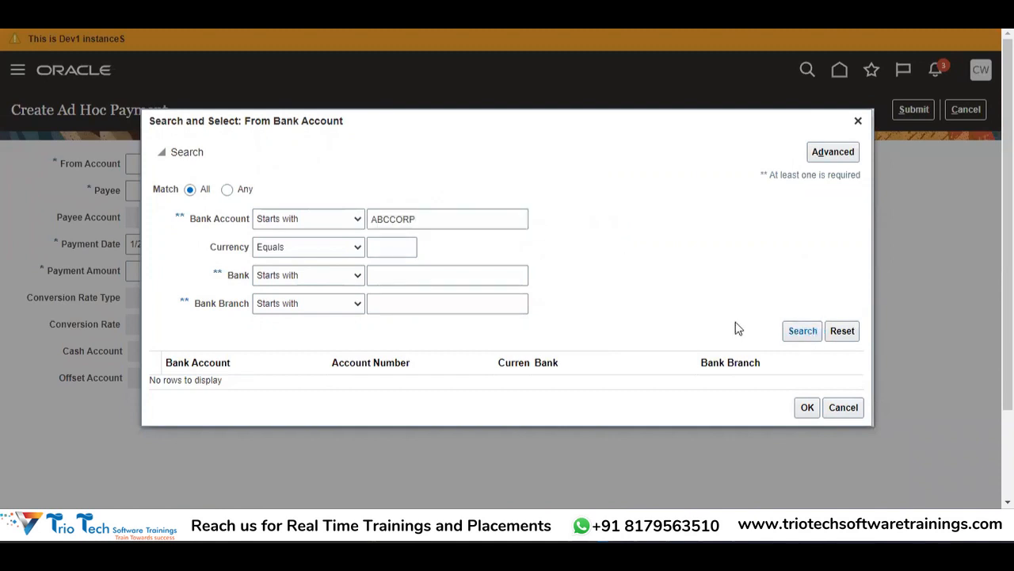
click(296, 374)
click(807, 448)
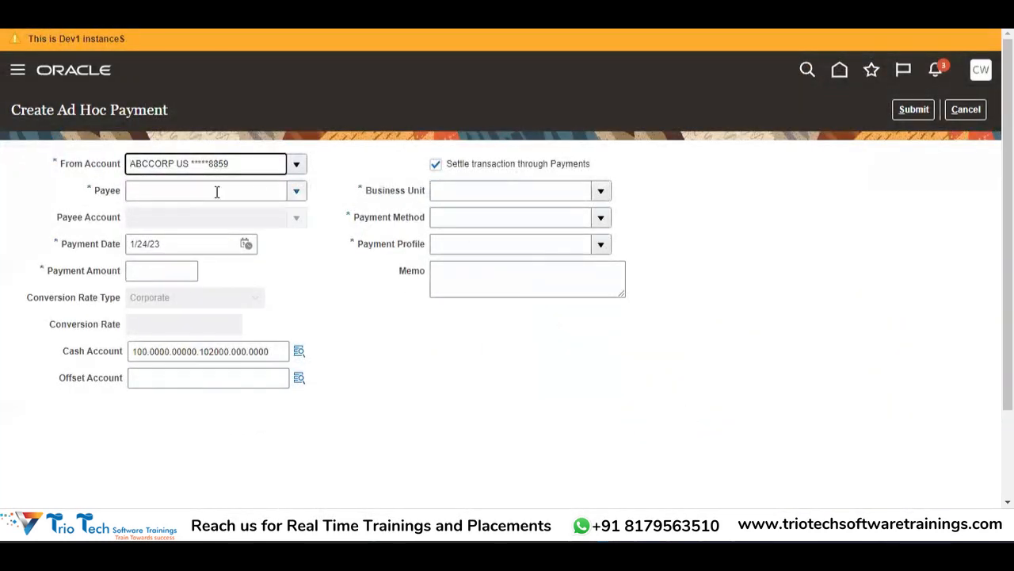
click(296, 191)
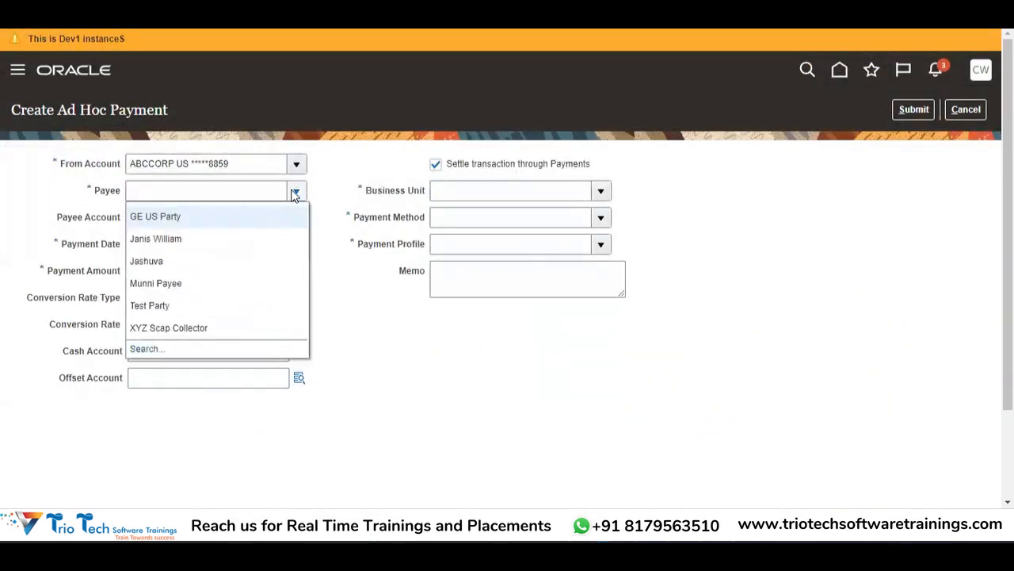
click(204, 248)
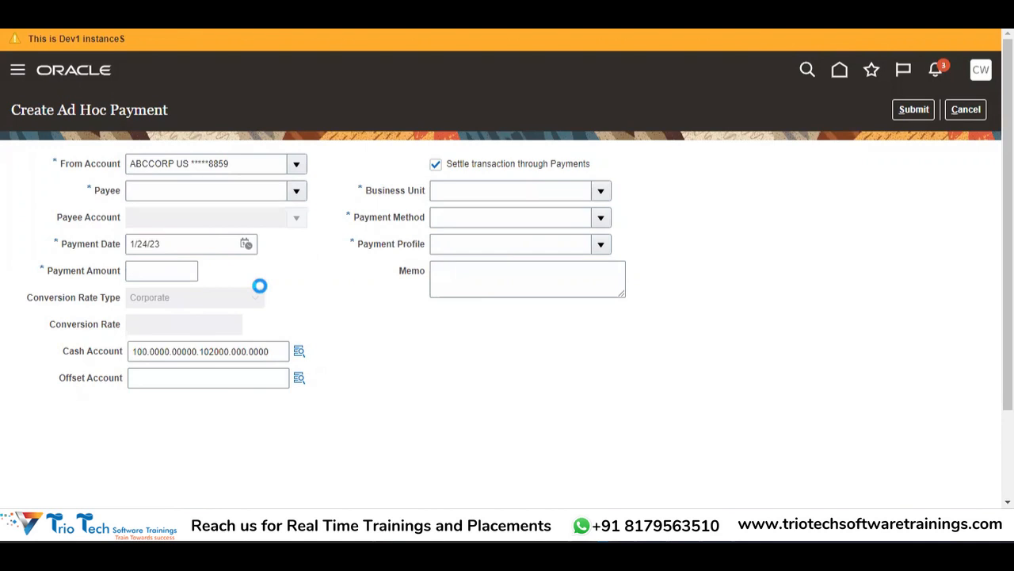
click(298, 217)
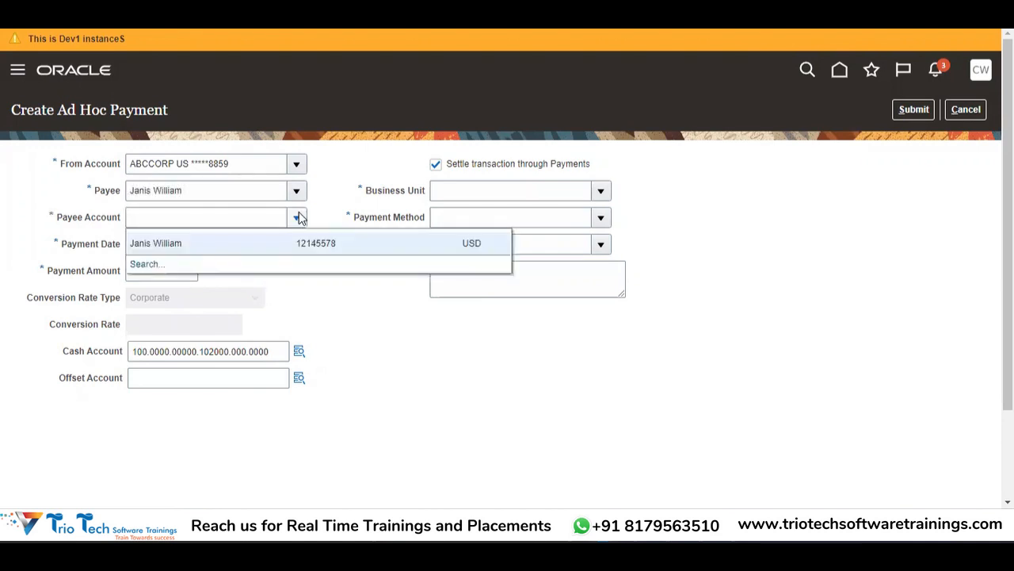
click(269, 252)
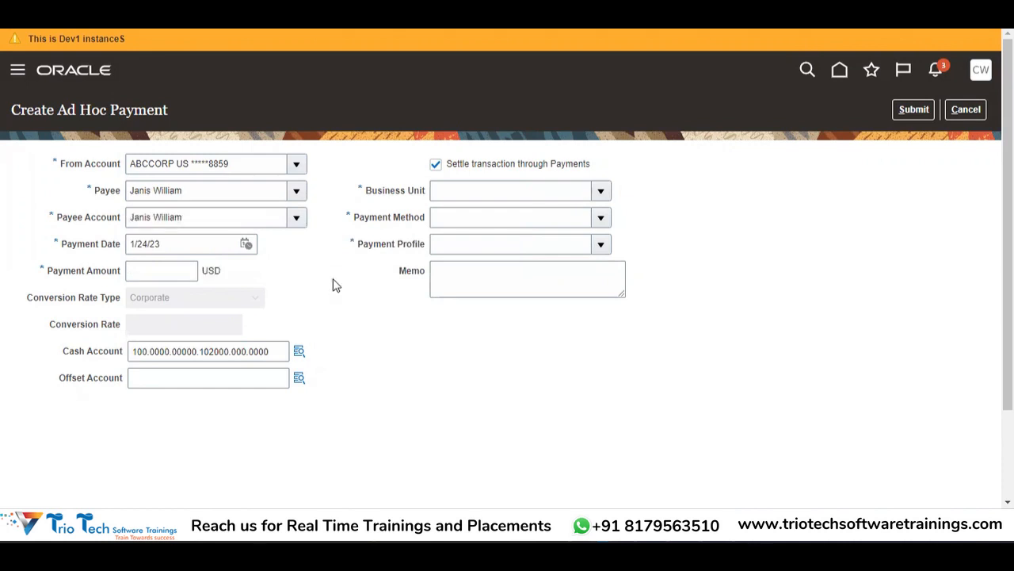
click(296, 221)
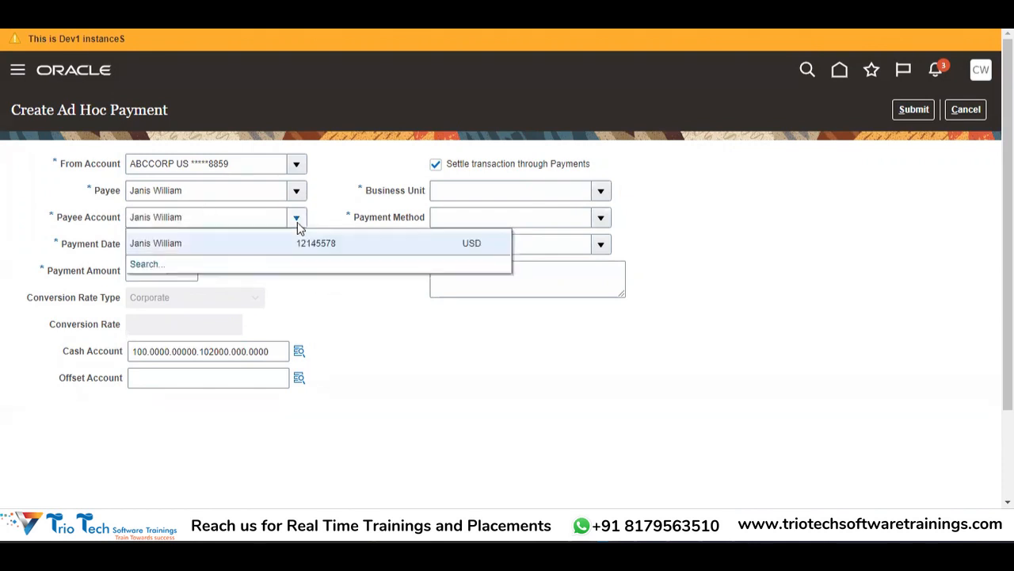
click(360, 248)
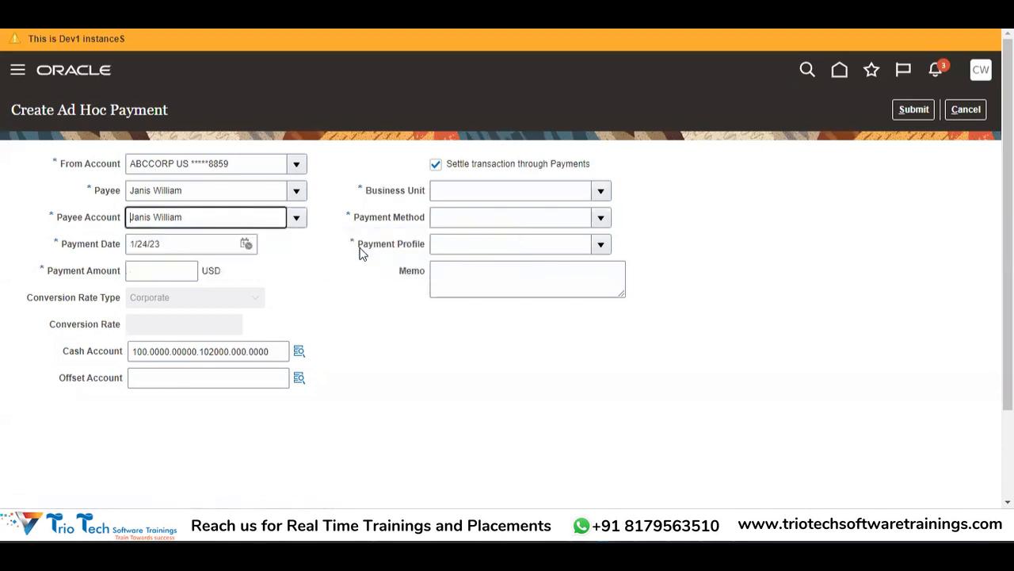
click(151, 272)
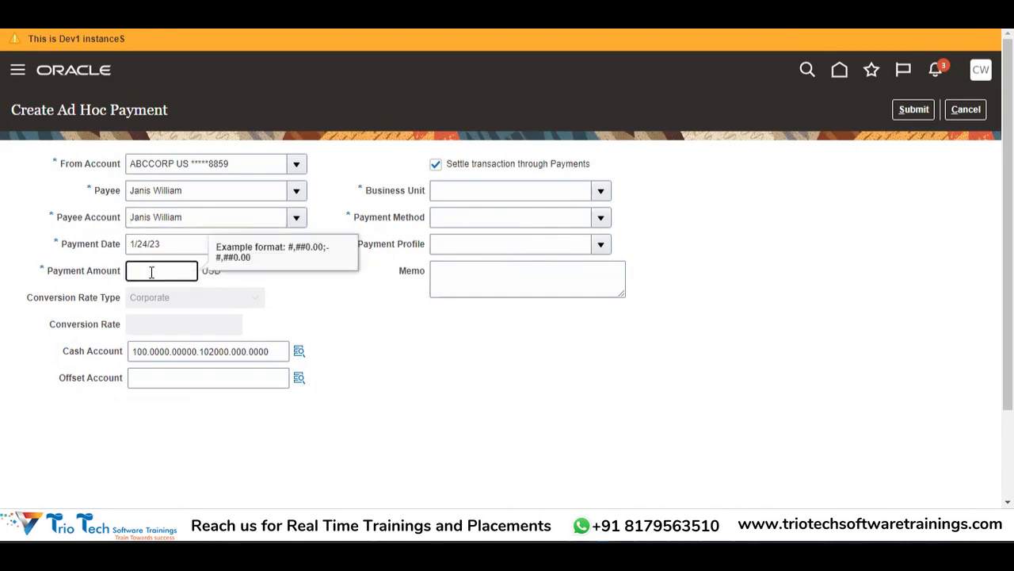
text(100)
key(Tab)
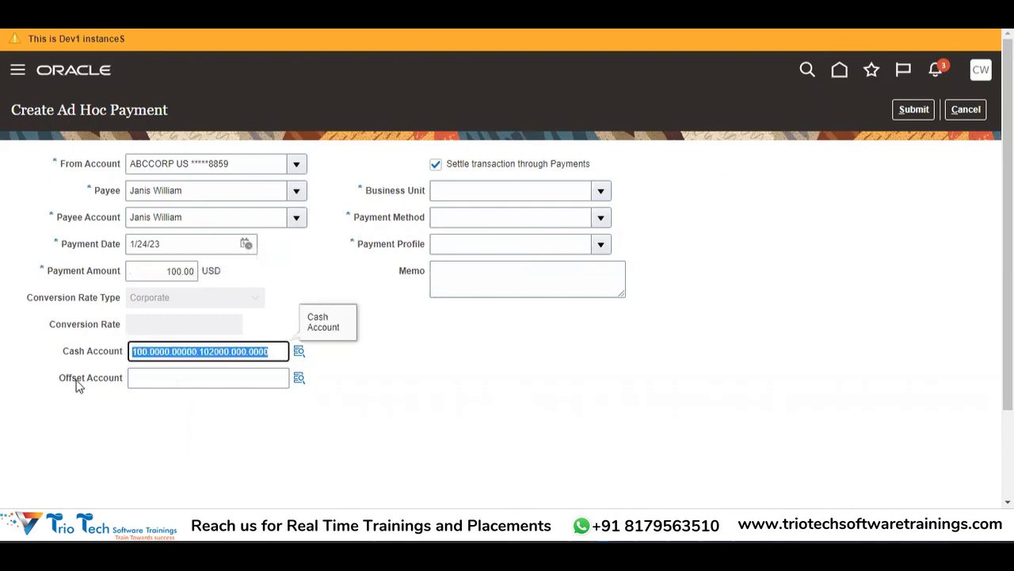
Step: Open the Offset Account chooser to look up a valid account combination
click(169, 386)
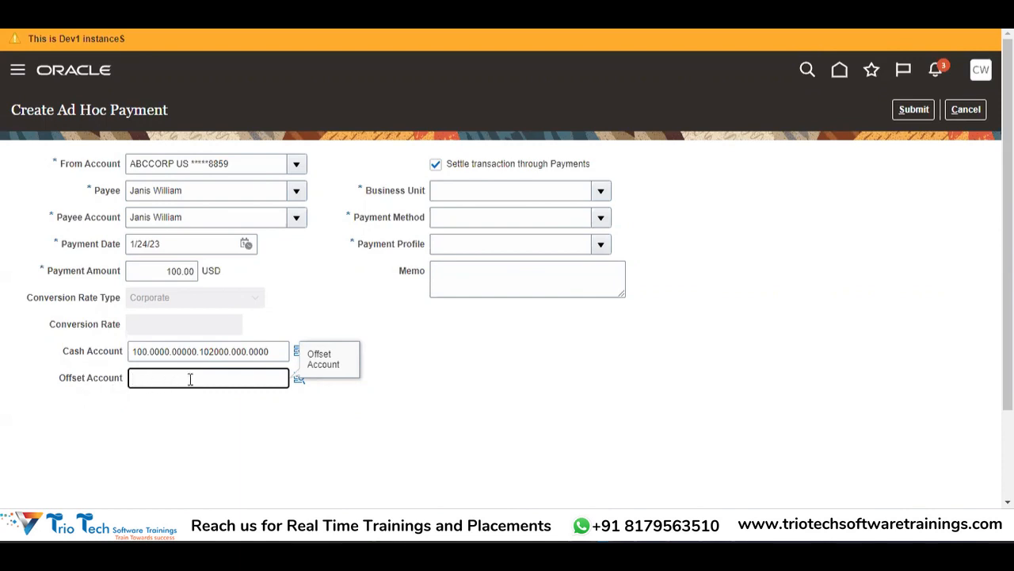
click(300, 387)
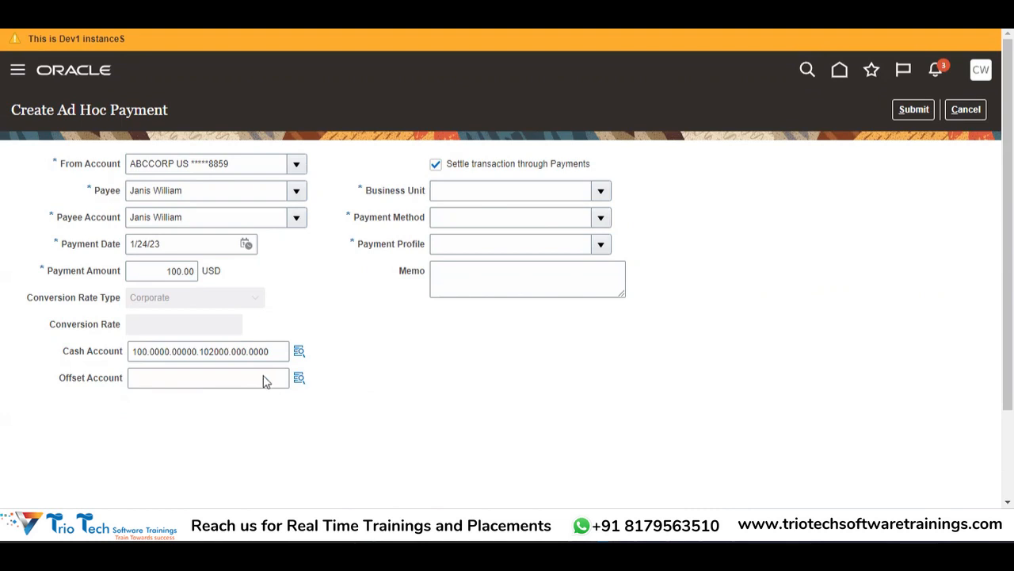
click(300, 380)
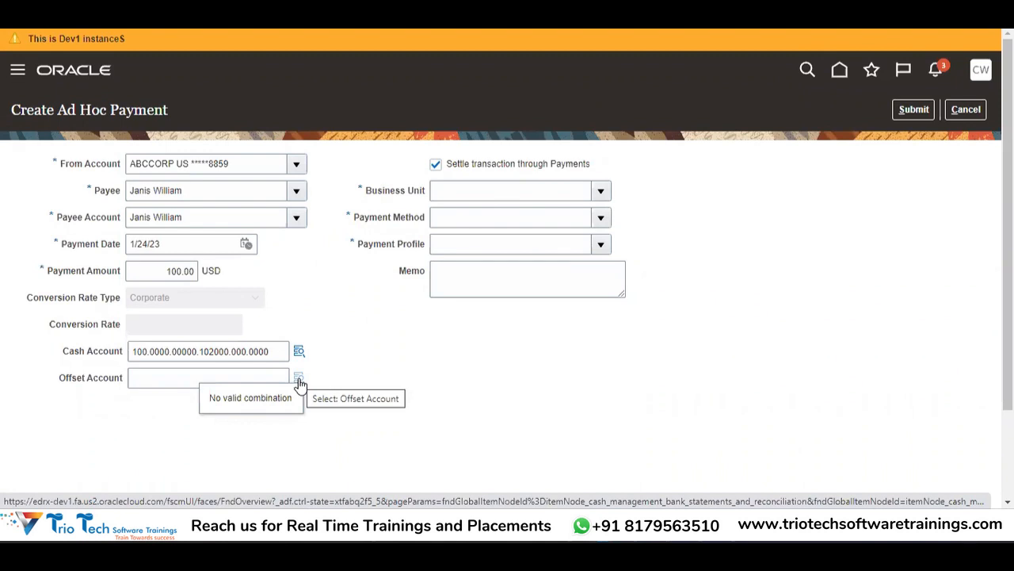
click(217, 383)
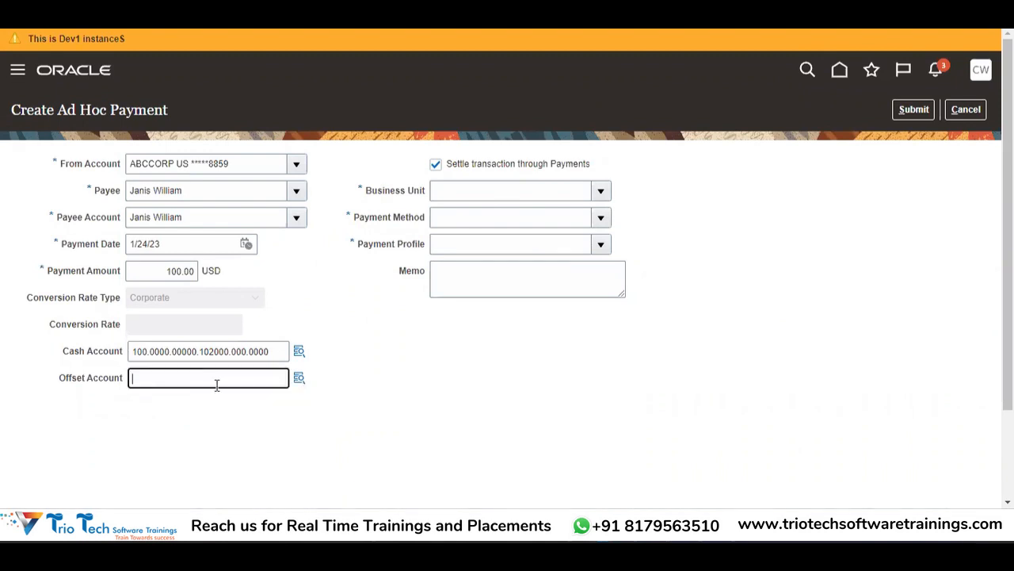
click(300, 380)
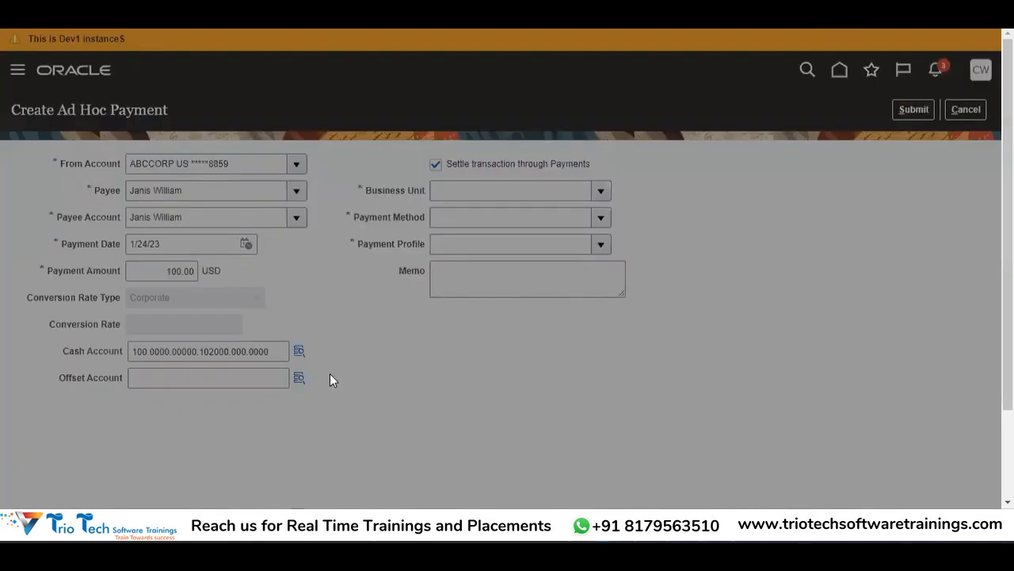
Step: Choose company 100, cost center 0000 and line of business 00000 for the offset account
click(576, 207)
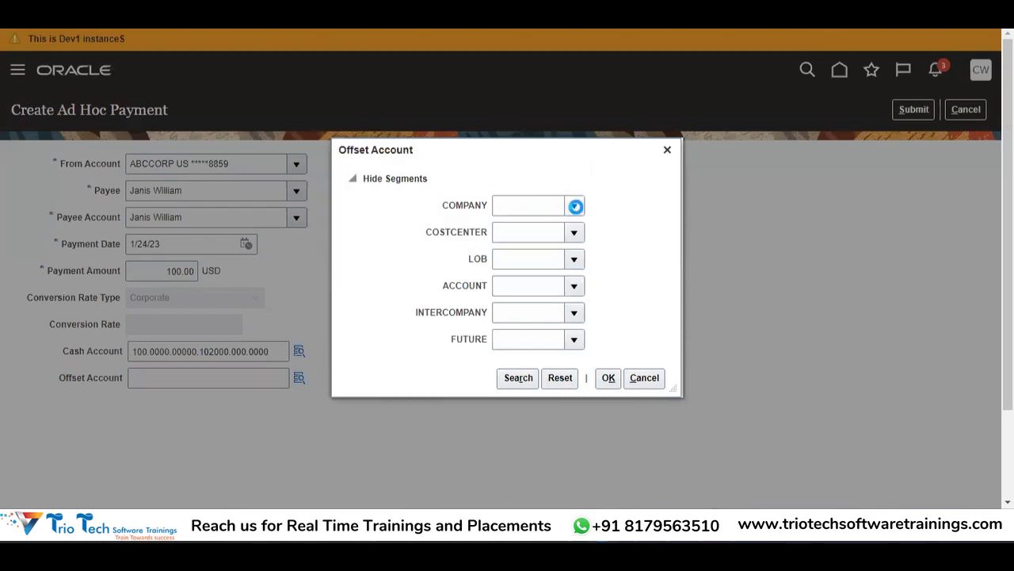
click(548, 236)
click(576, 233)
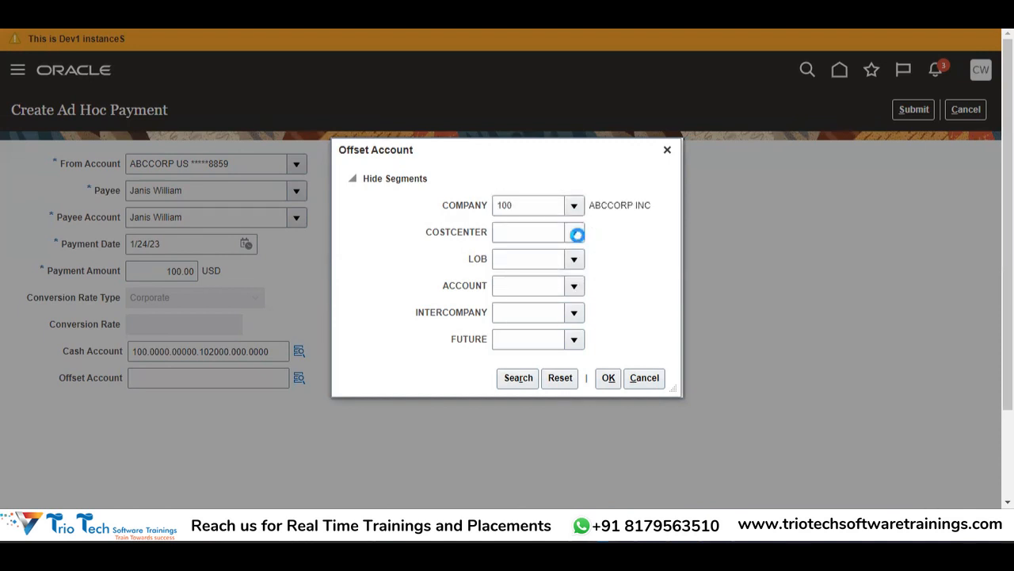
click(568, 258)
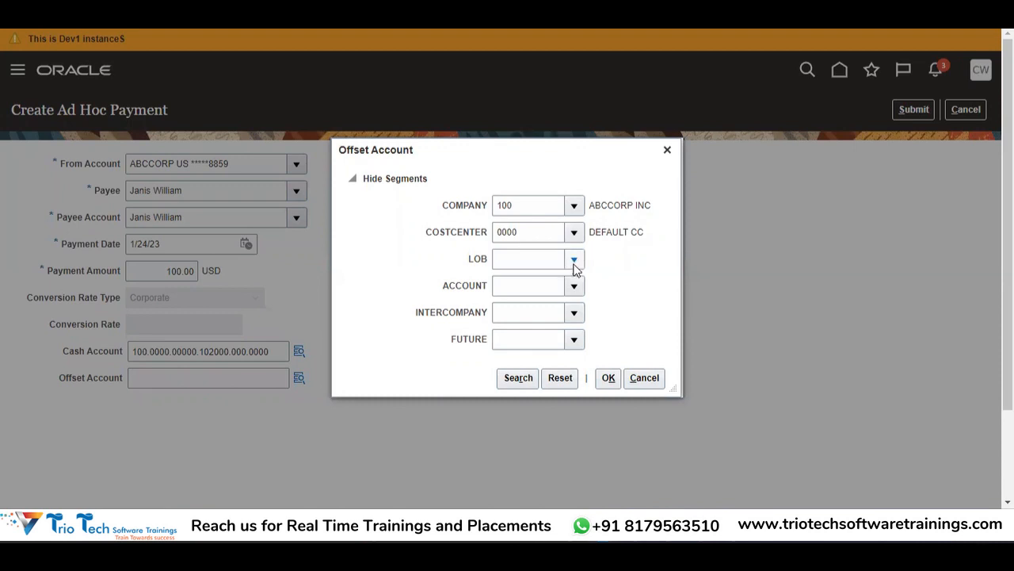
click(574, 260)
click(595, 279)
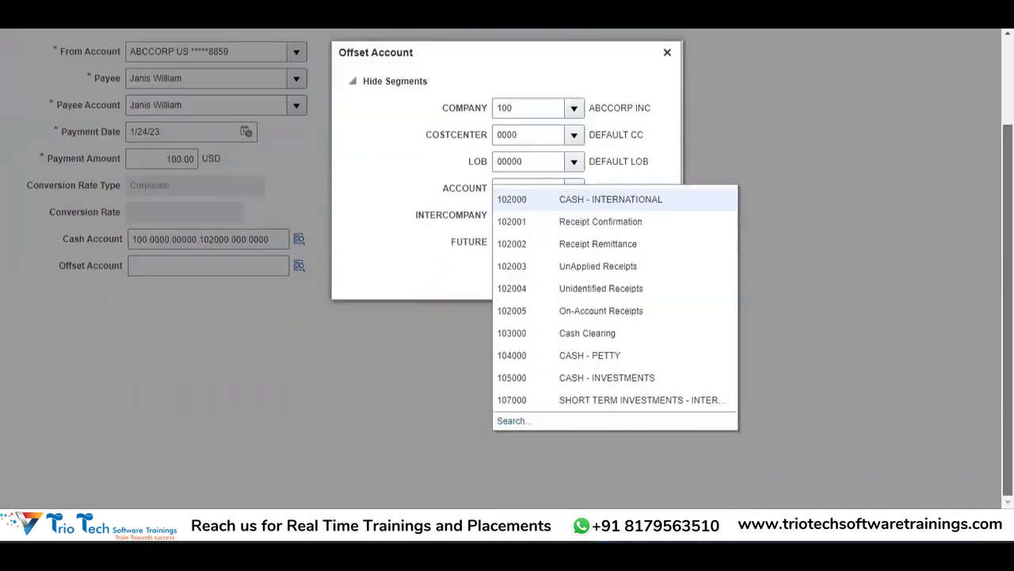
Step: Search account descriptions for %Charges% and pick account 700300 finance charges
click(511, 421)
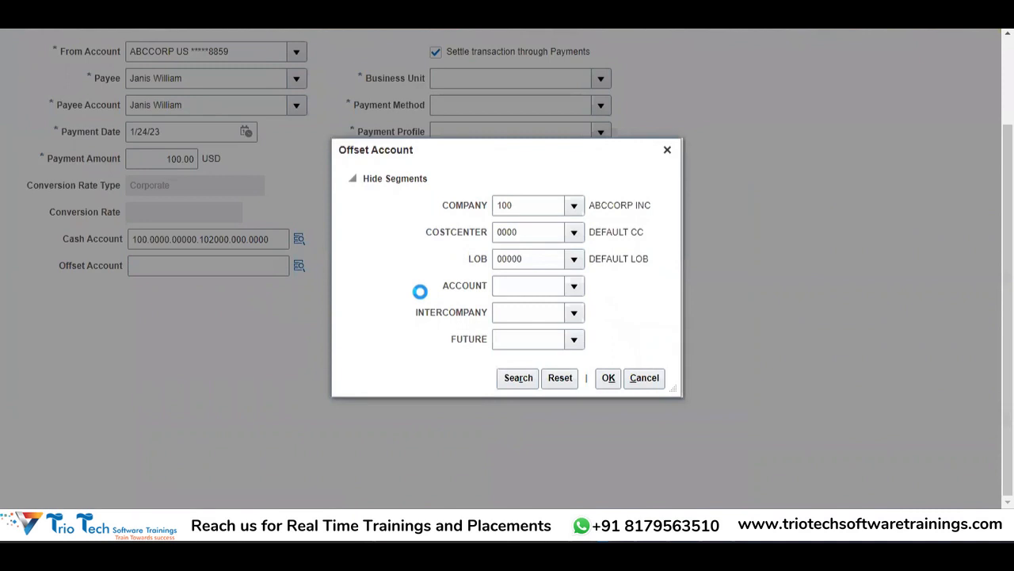
click(485, 265)
text(Mls%)
key(Tab)
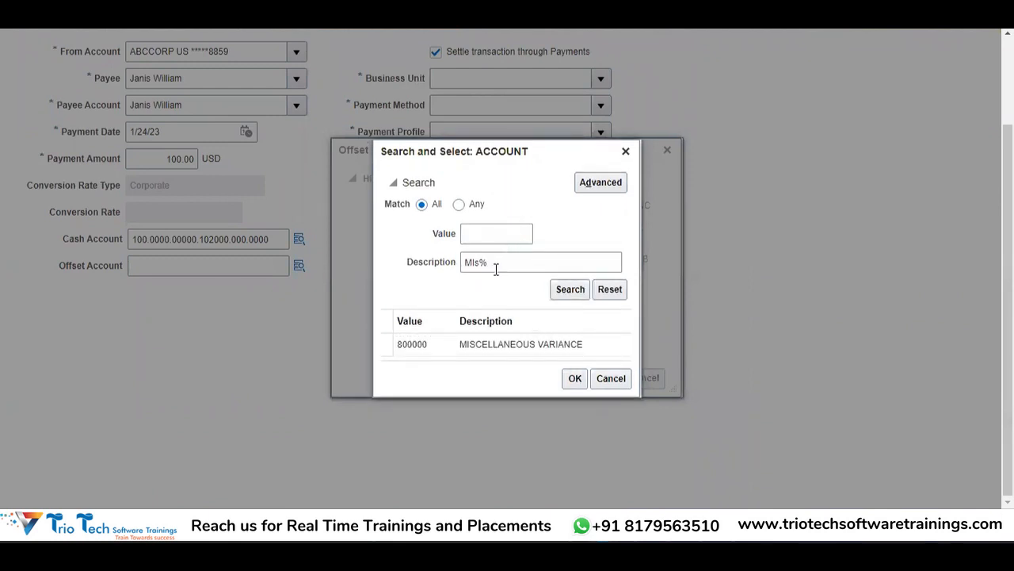
drag(497, 269, 446, 275)
key(BackSpace)
text(%Charge)
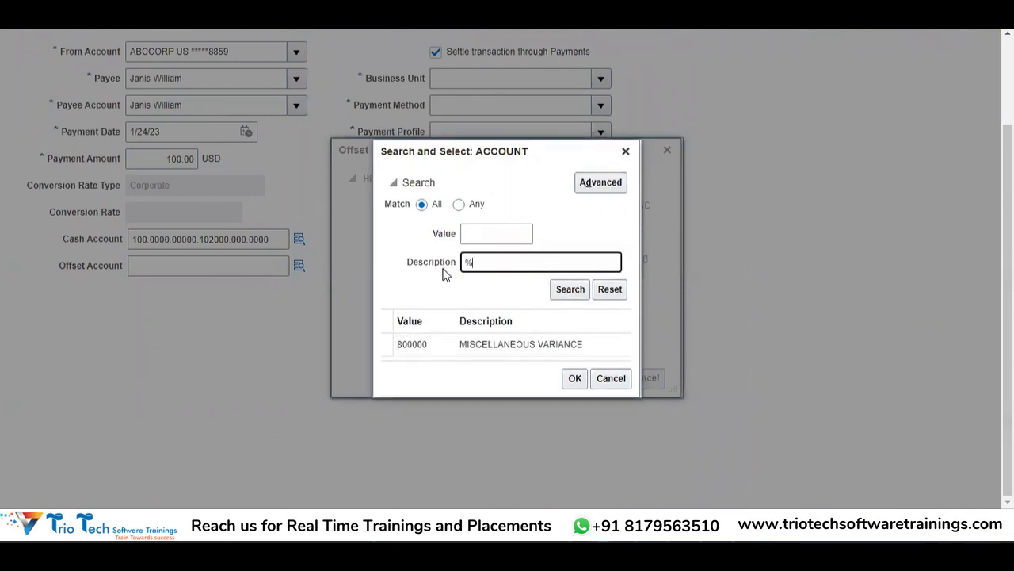
text(s%)
key(Tab)
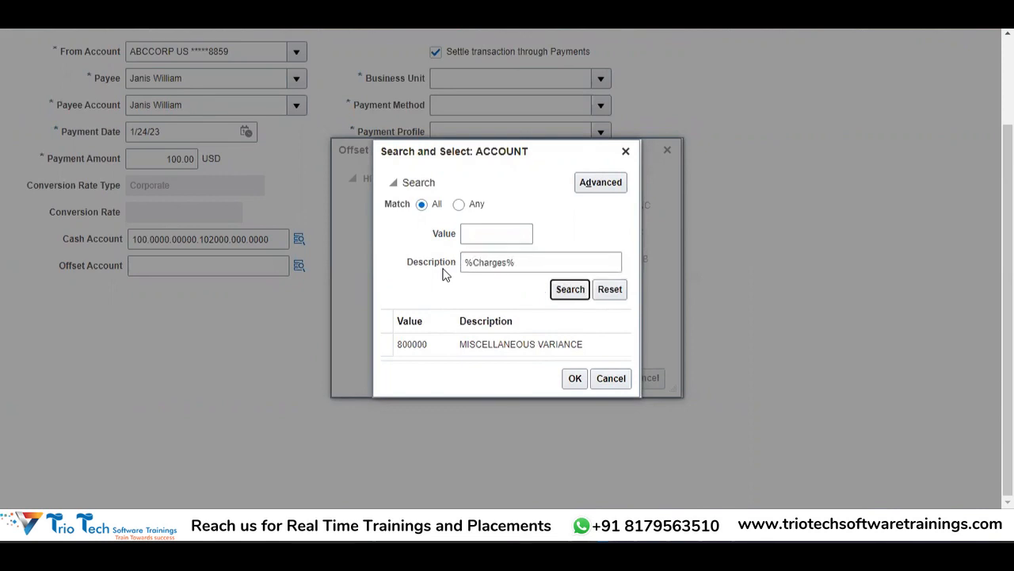
key(Return)
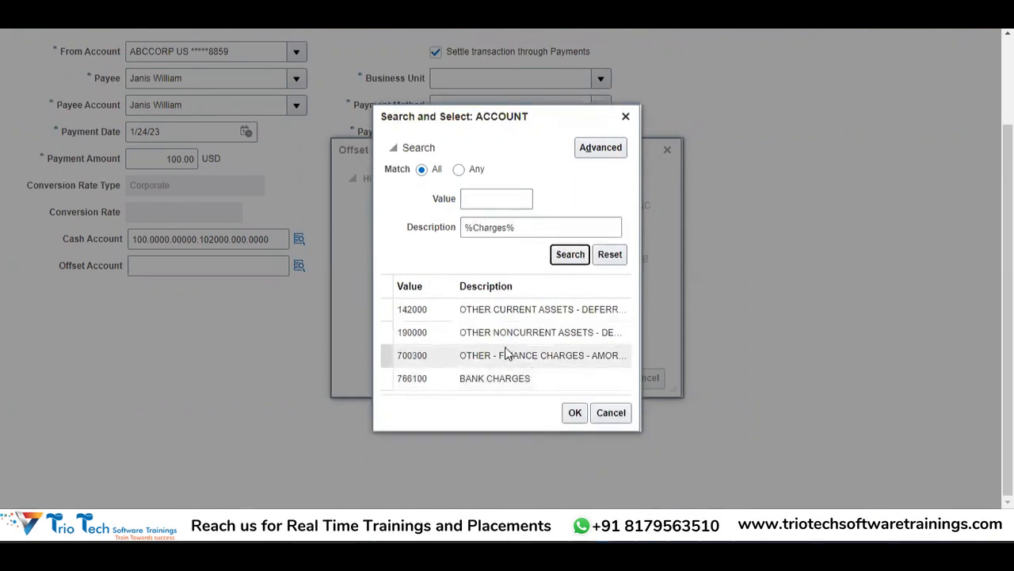
click(529, 229)
click(531, 355)
click(576, 413)
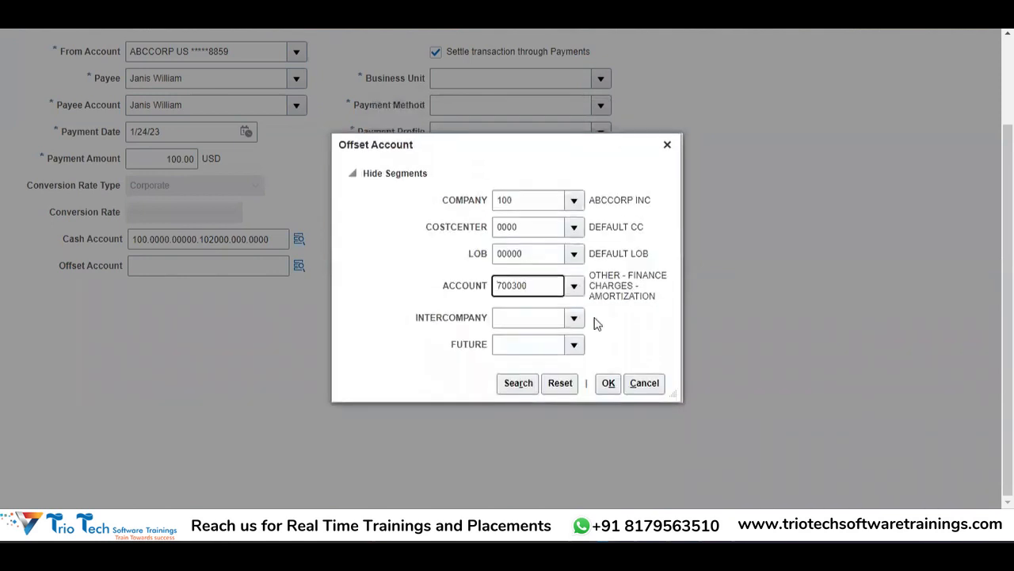
Step: Set intercompany 000 and future 0000, then confirm the combination
click(576, 317)
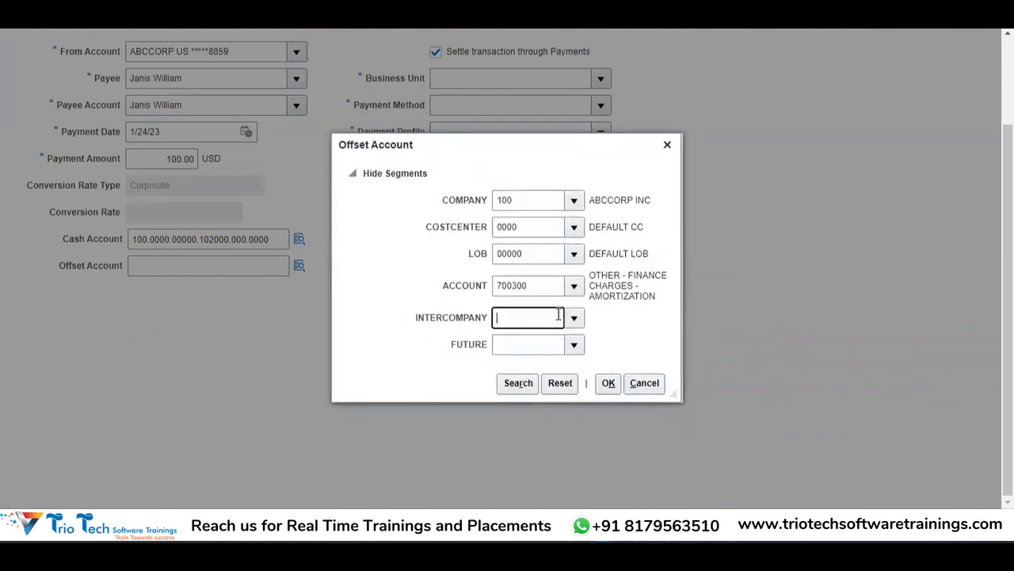
click(576, 318)
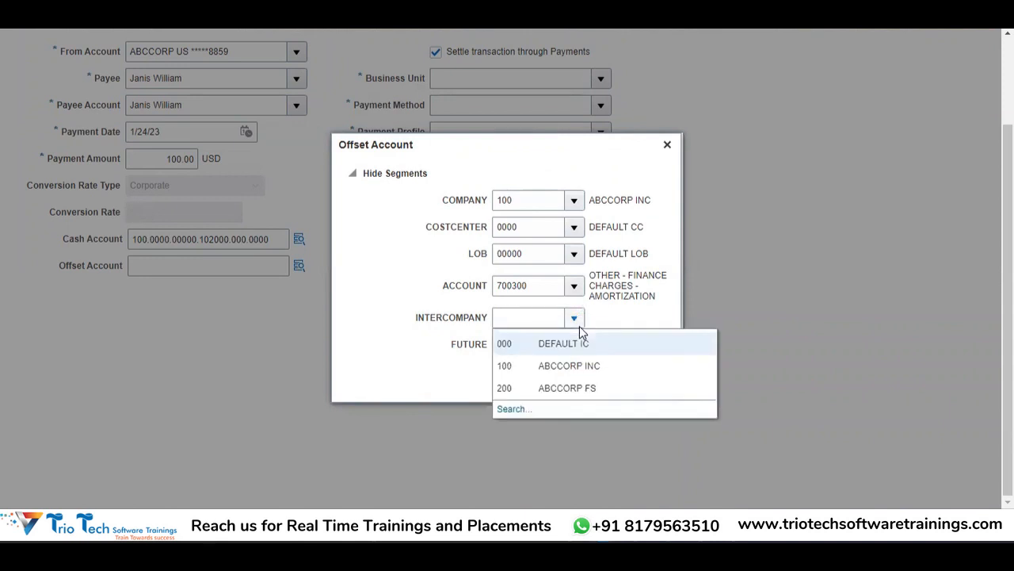
click(567, 341)
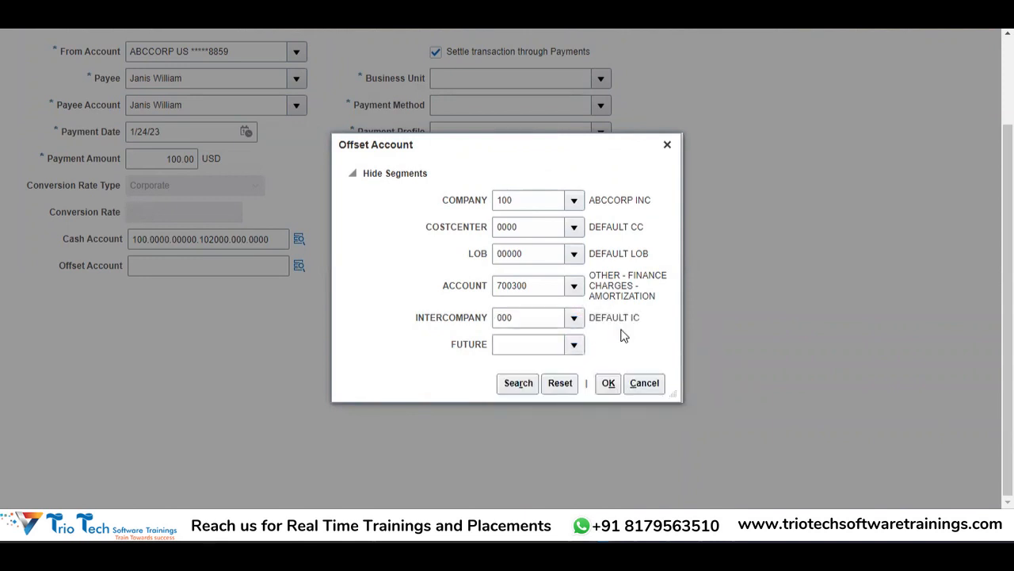
click(575, 347)
click(519, 371)
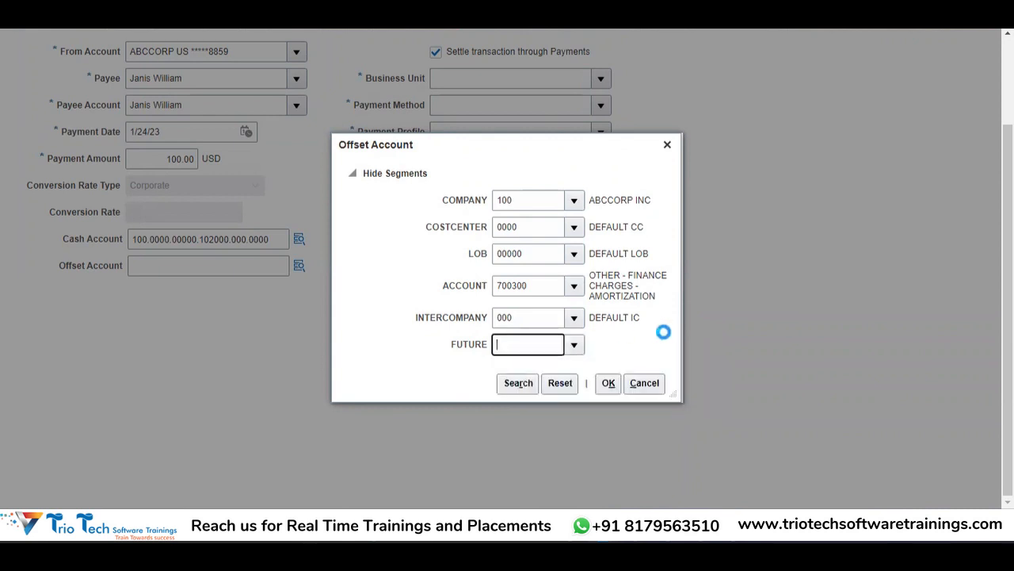
click(608, 383)
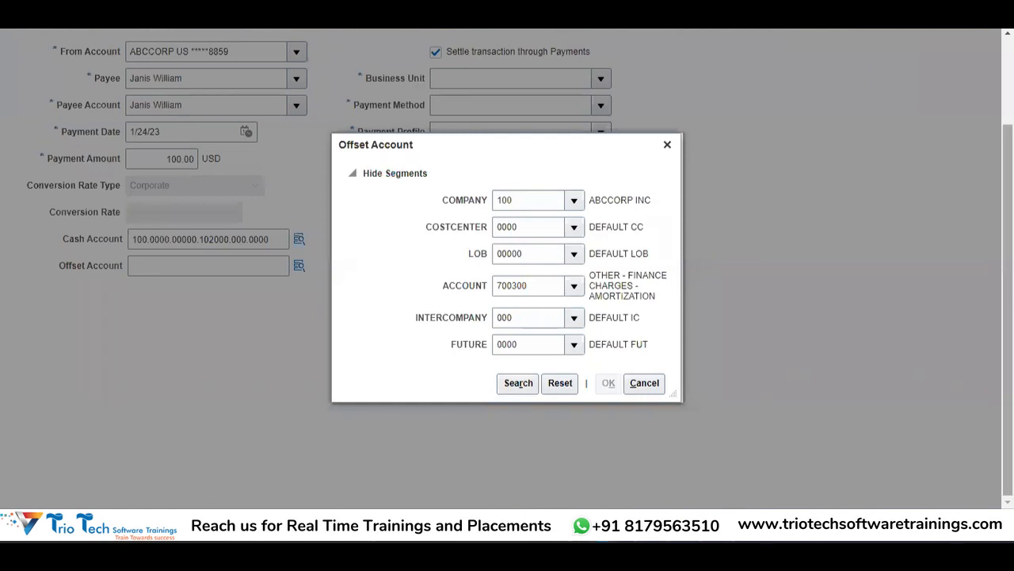
Step: Scroll behind the Offset Account dialog, then open a new Chrome tab on Google
drag(1008, 309, 1008, 243)
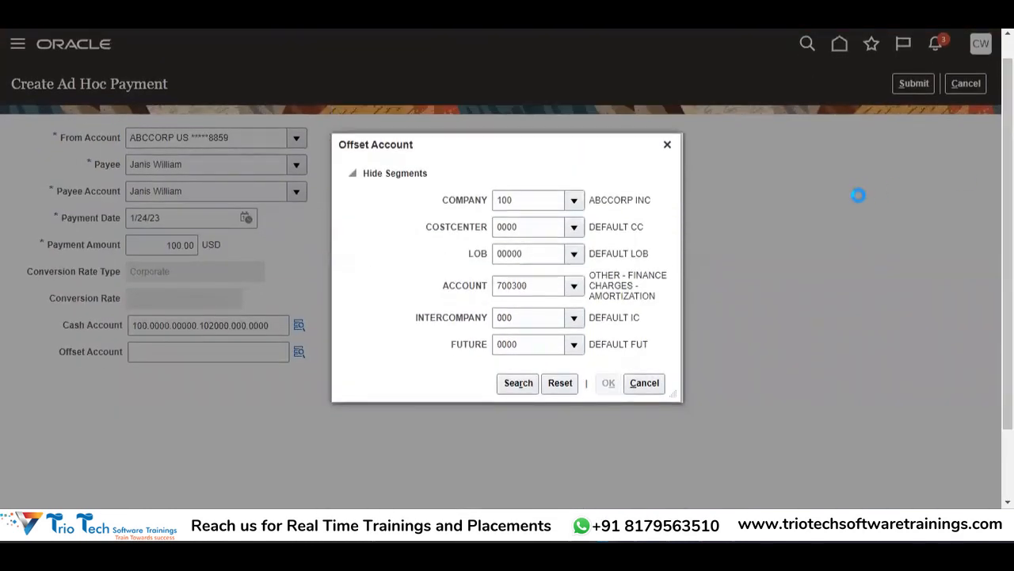
drag(1008, 245, 1008, 312)
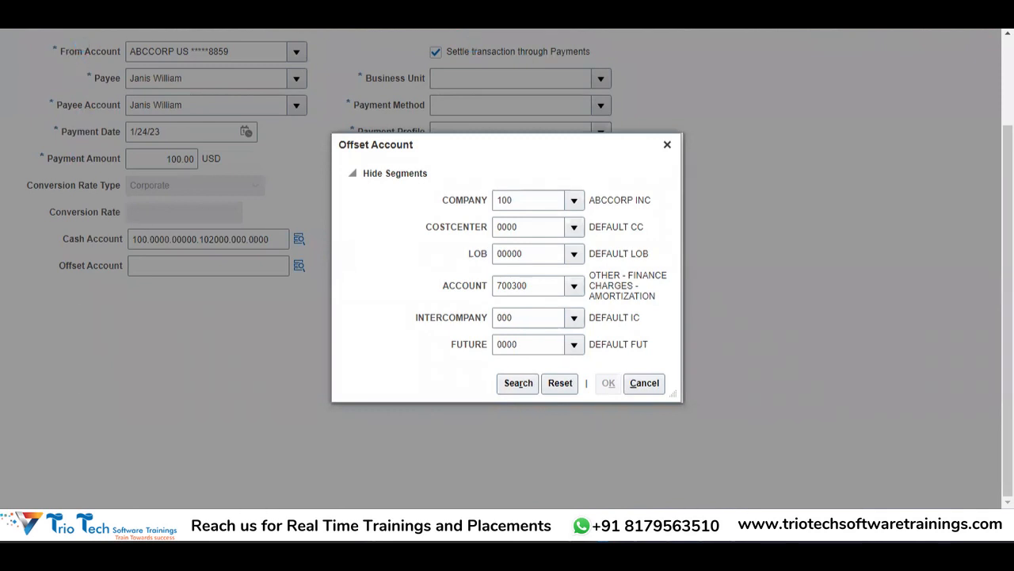
key(ctrl+t)
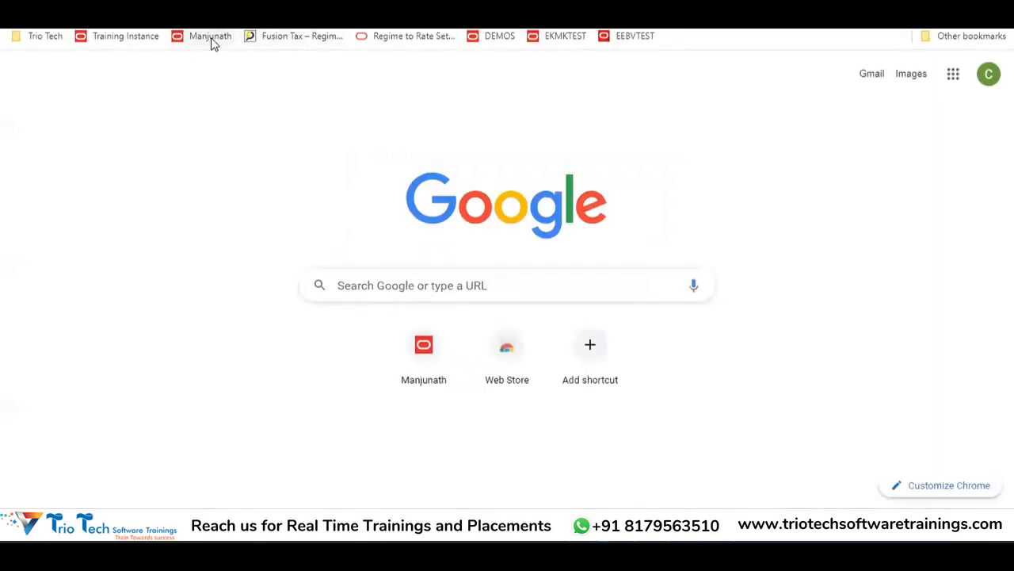
Step: Open the Oracle bookmark and go to Navigator > Cash Management > Bank Statements and Reconciliation
click(212, 41)
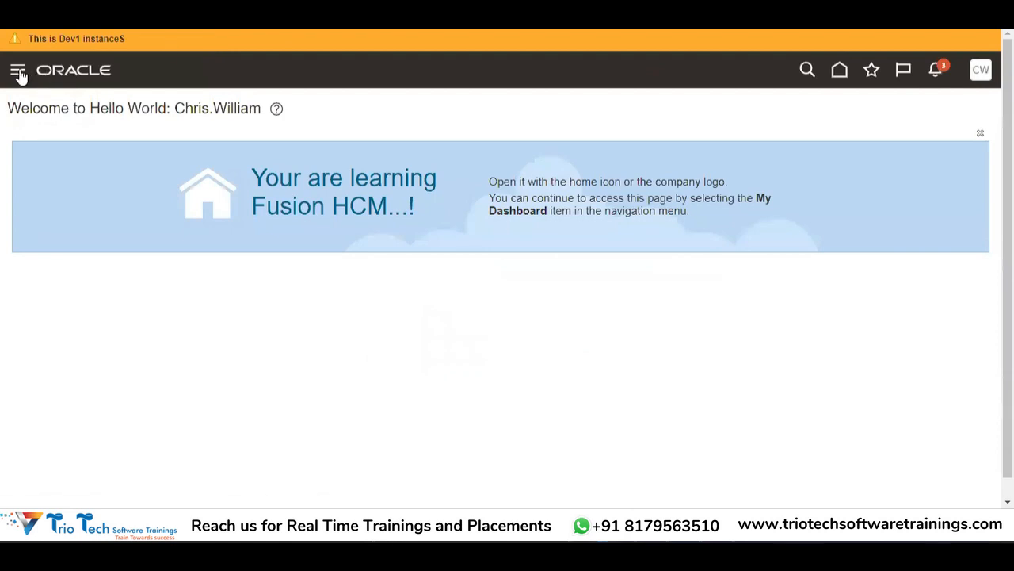
click(19, 74)
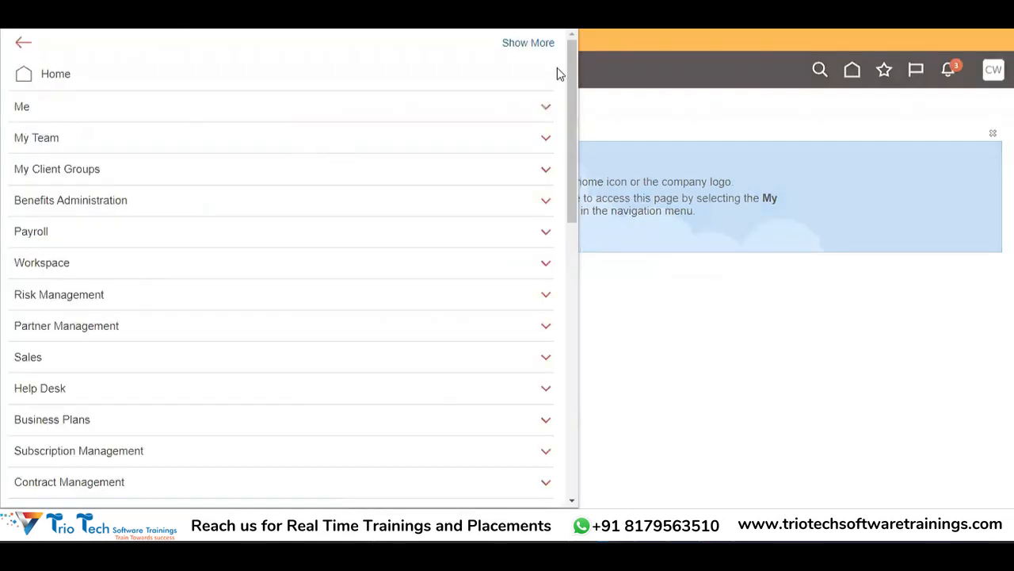
drag(577, 105, 577, 277)
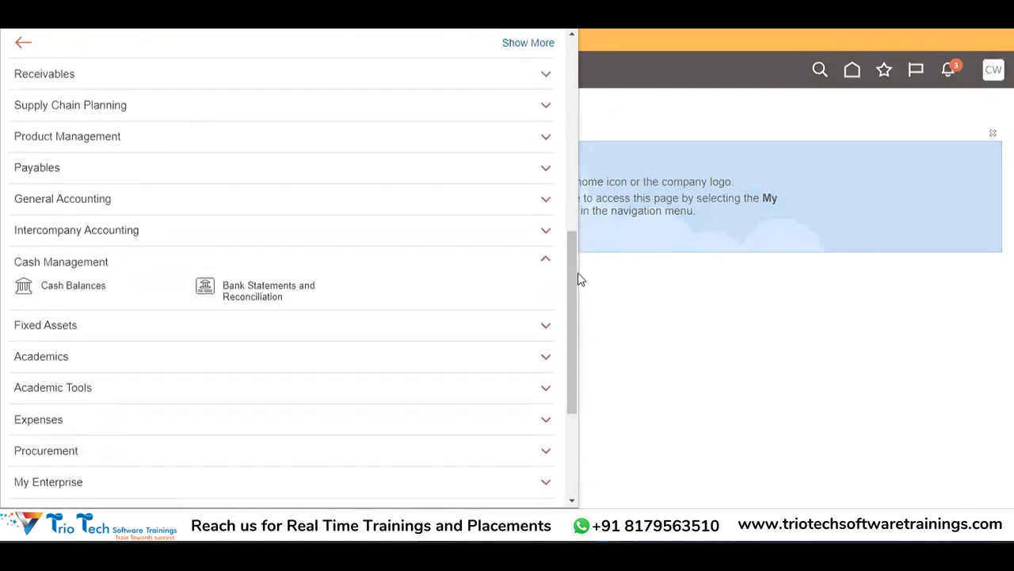
click(308, 297)
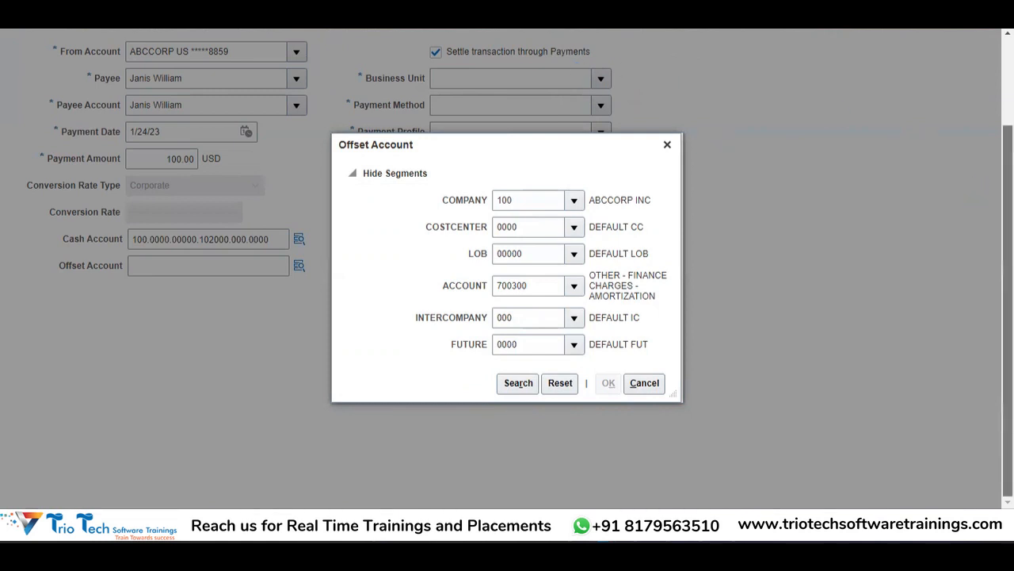
scroll(974, 202, up, 3)
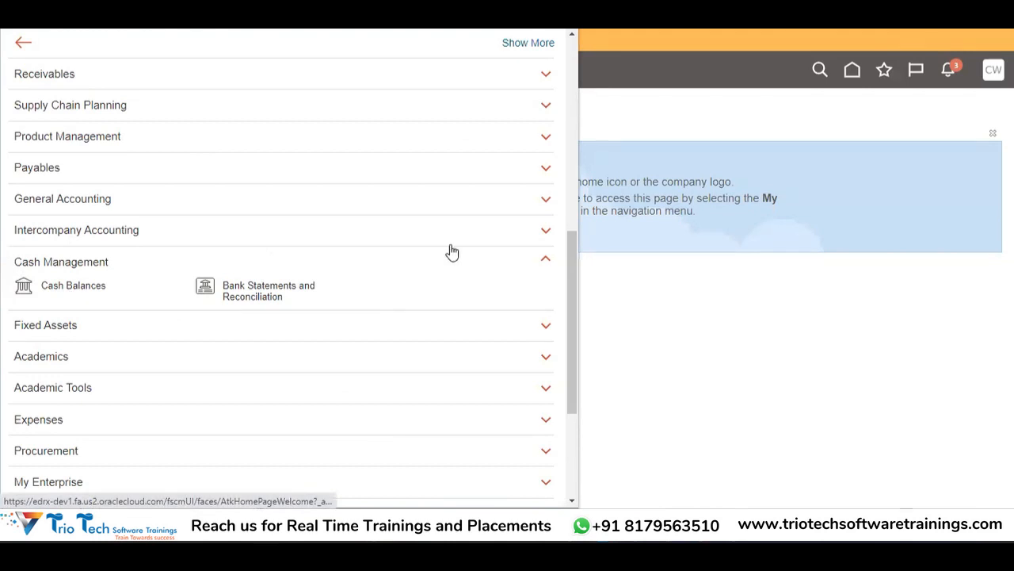
mouse_move(573, 301)
mouse_down()
mouse_move(575, 392)
mouse_move(567, 228)
mouse_move(575, 307)
mouse_up()
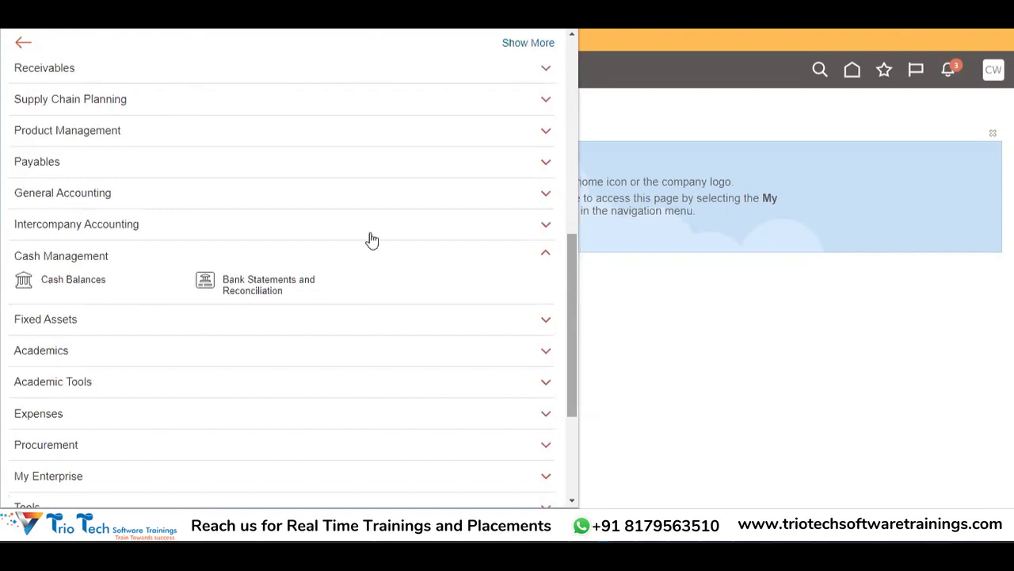
click(255, 284)
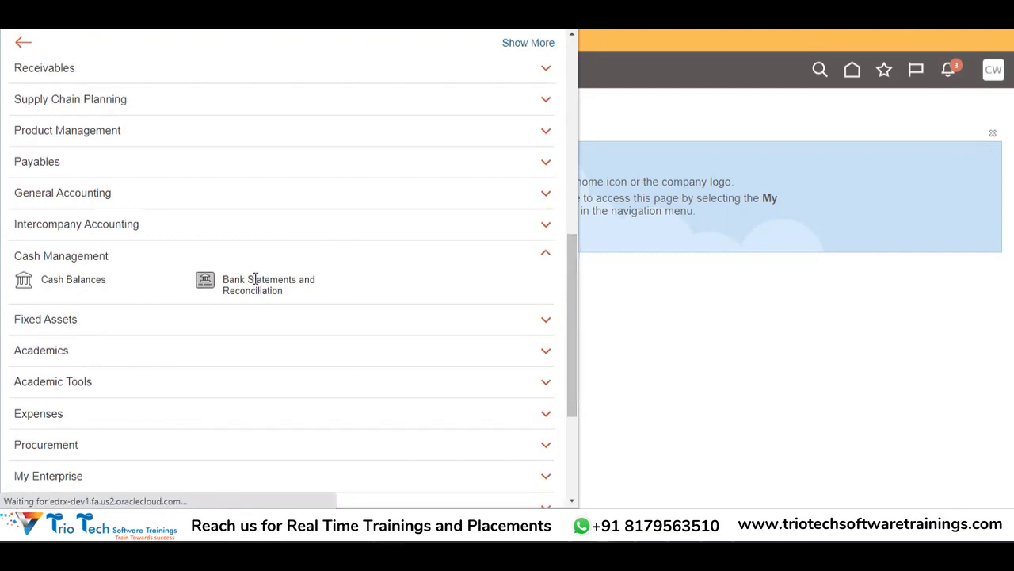
Step: Return to the Oracle tab and reopen Bank Statements and Reconciliation from the Navigator
key(alt+Tab)
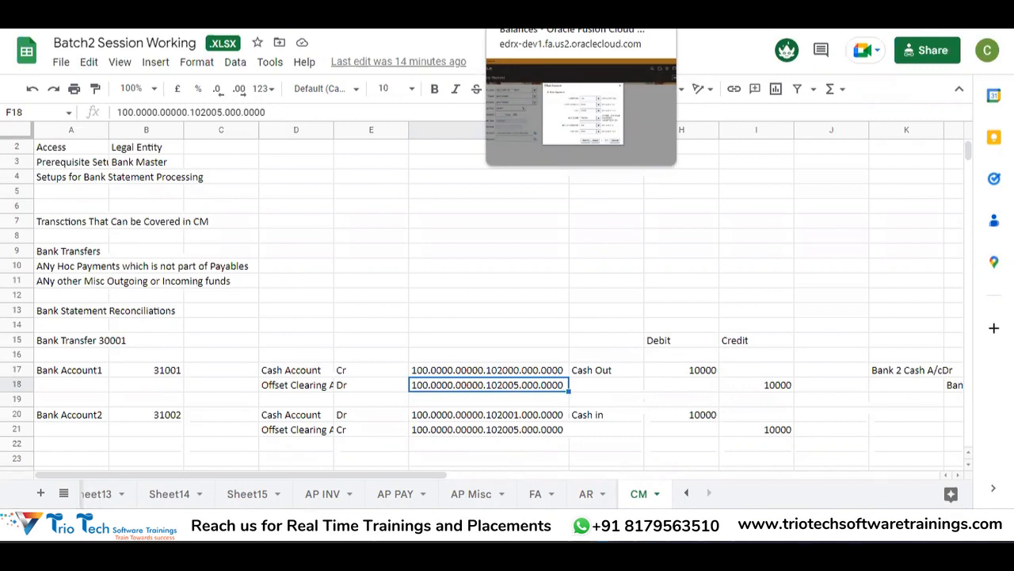
click(698, 19)
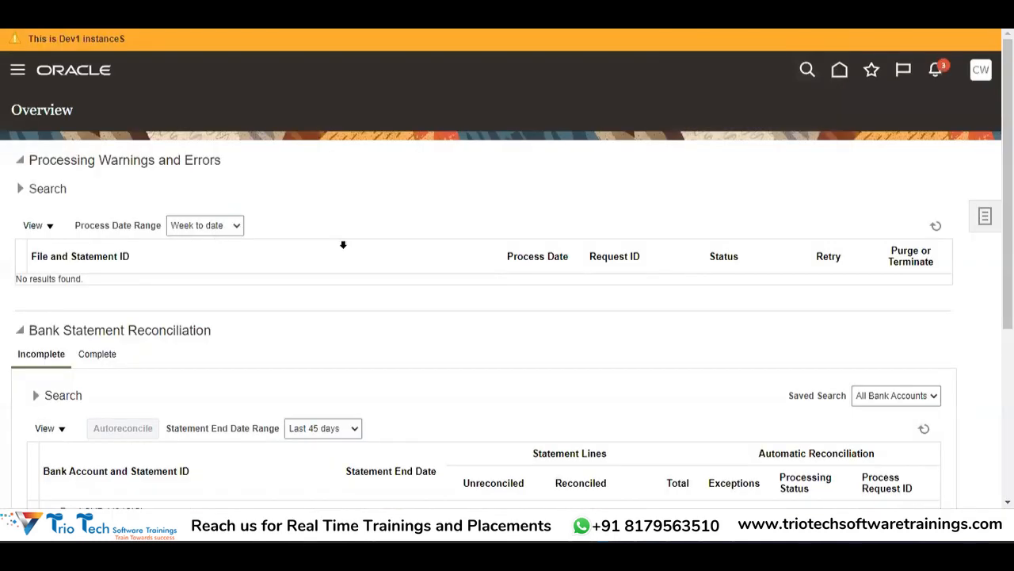
click(986, 216)
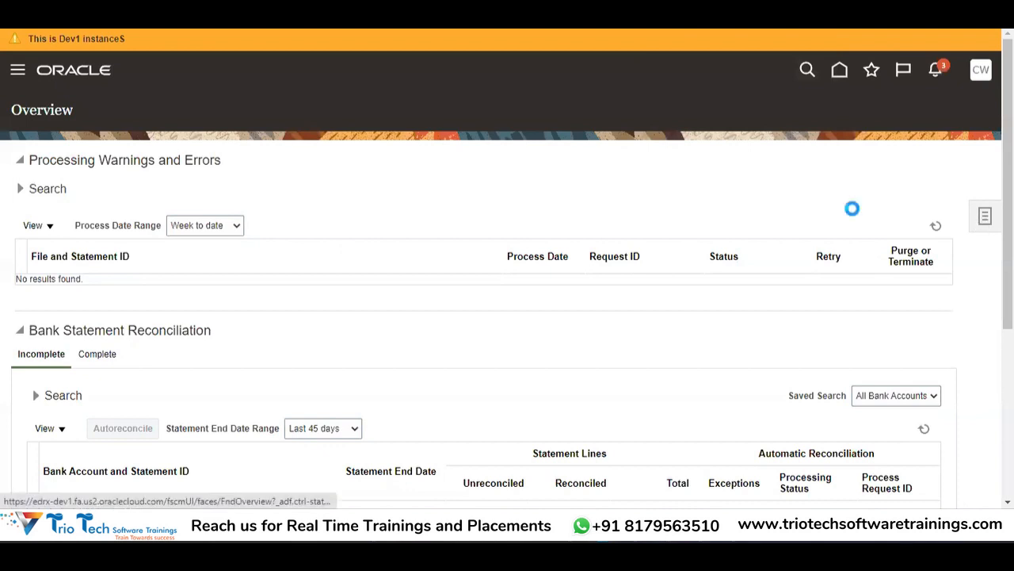
click(15, 78)
click(15, 79)
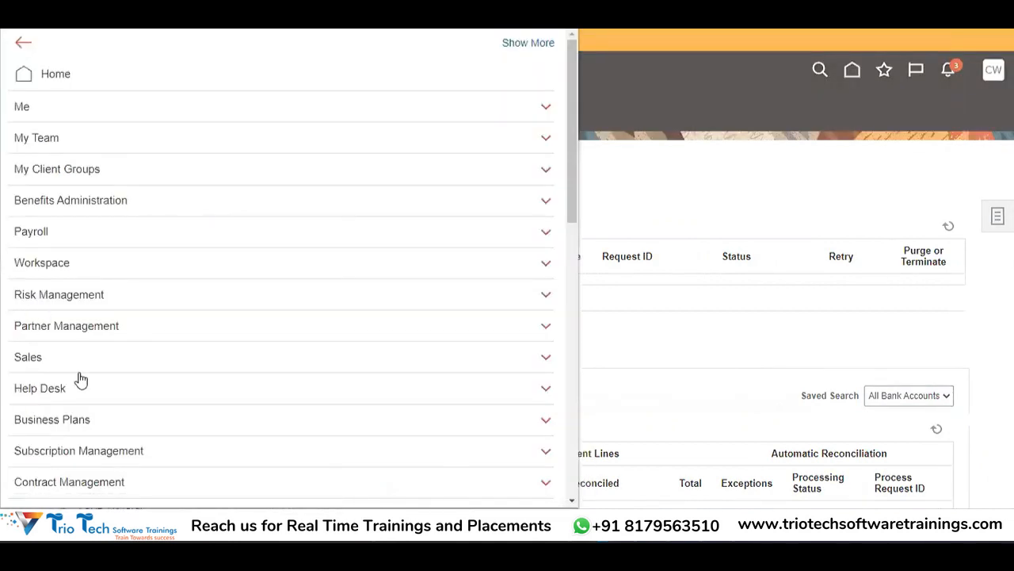
scroll(584, 310, down, 5)
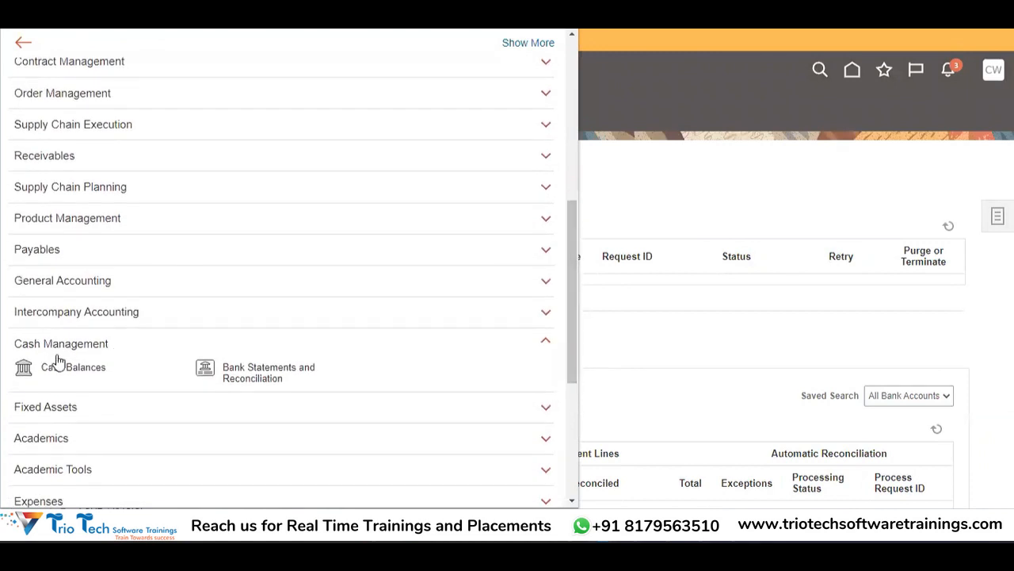
click(293, 376)
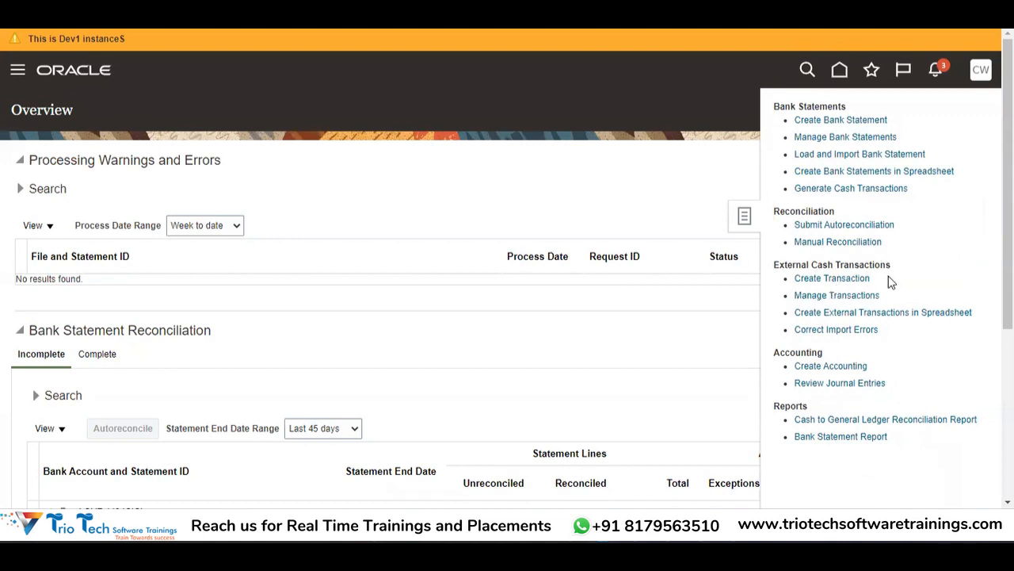
Step: Create a transaction and select the ABCCORP US Bank of America account via an ABCCORP search
click(845, 278)
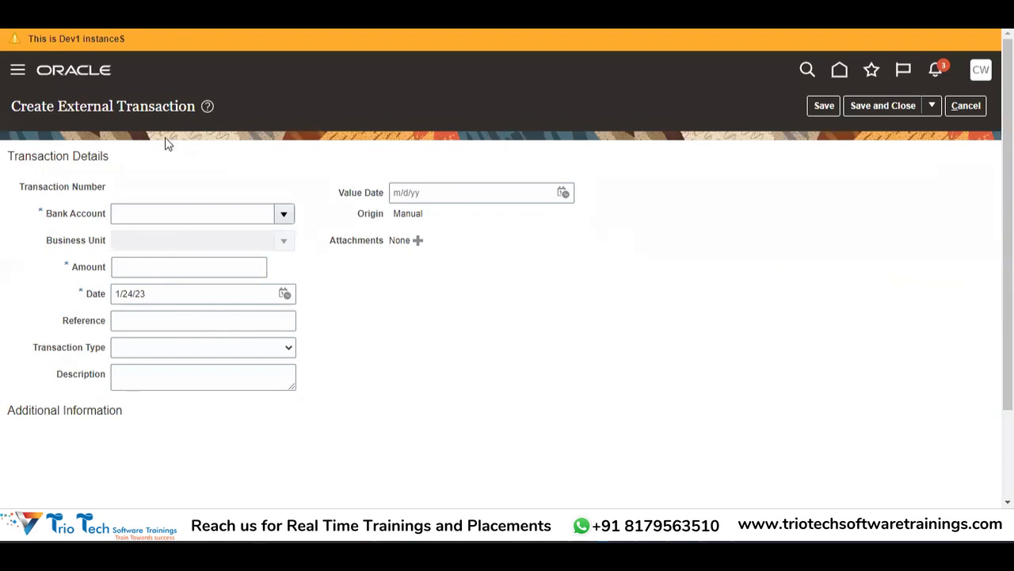
click(282, 219)
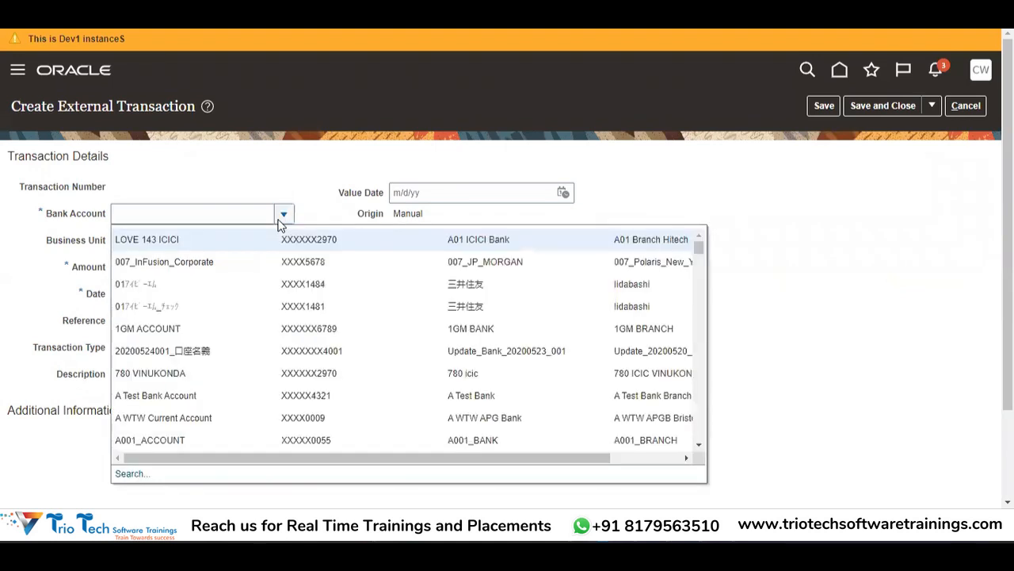
click(128, 474)
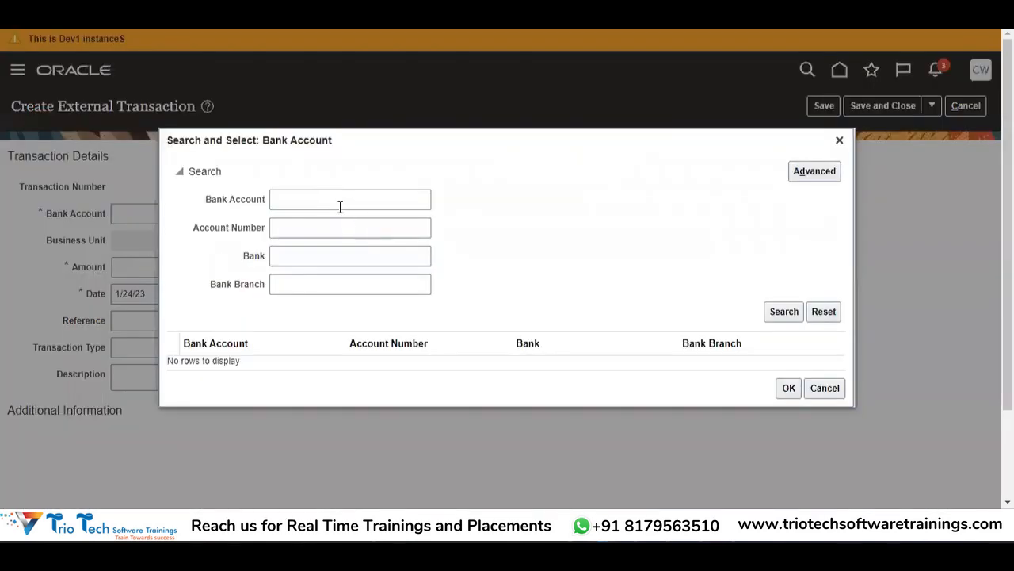
click(340, 206)
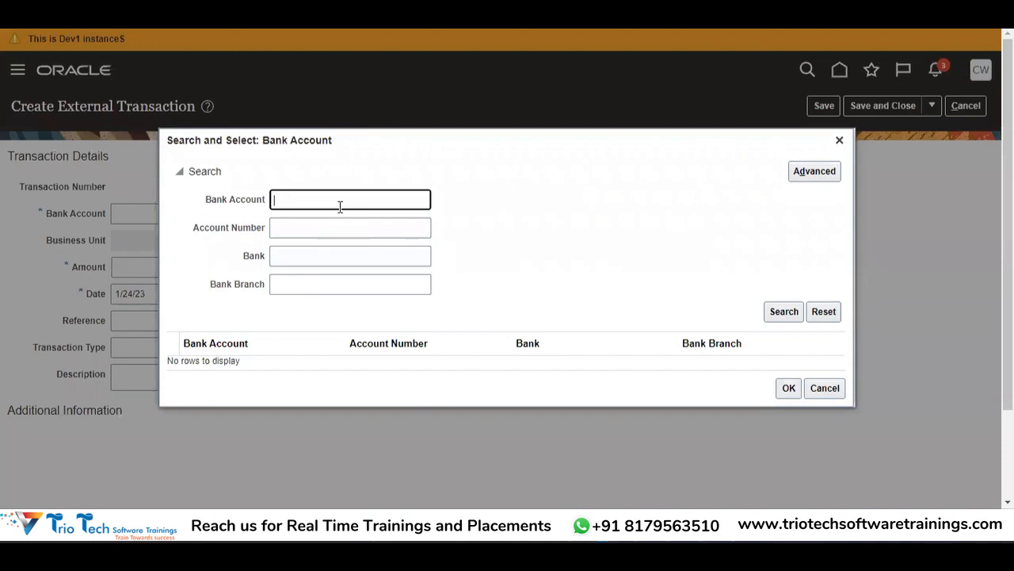
text(A)
key(BackSpace)
text(ABCCORP)
key(Tab)
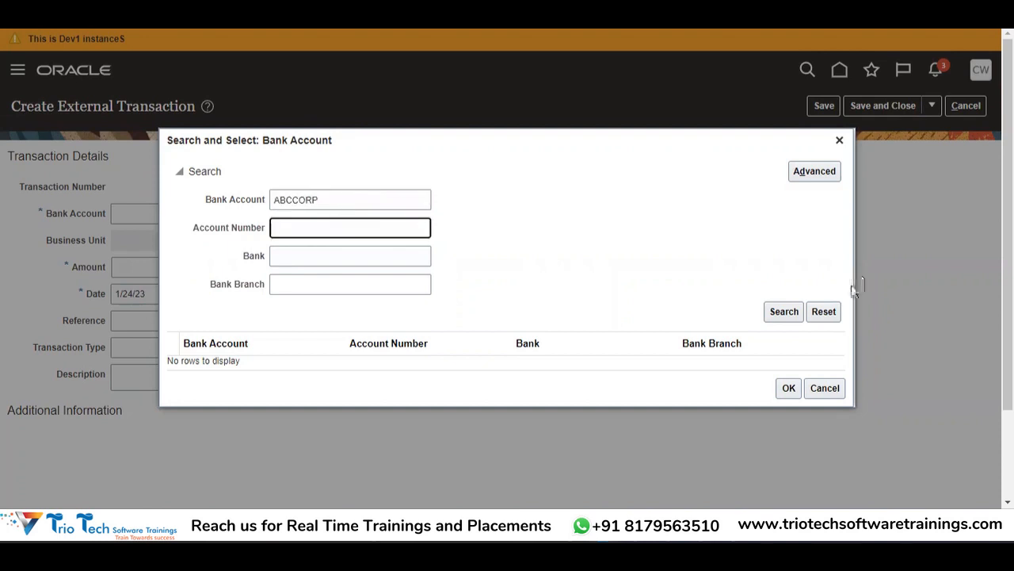
click(783, 317)
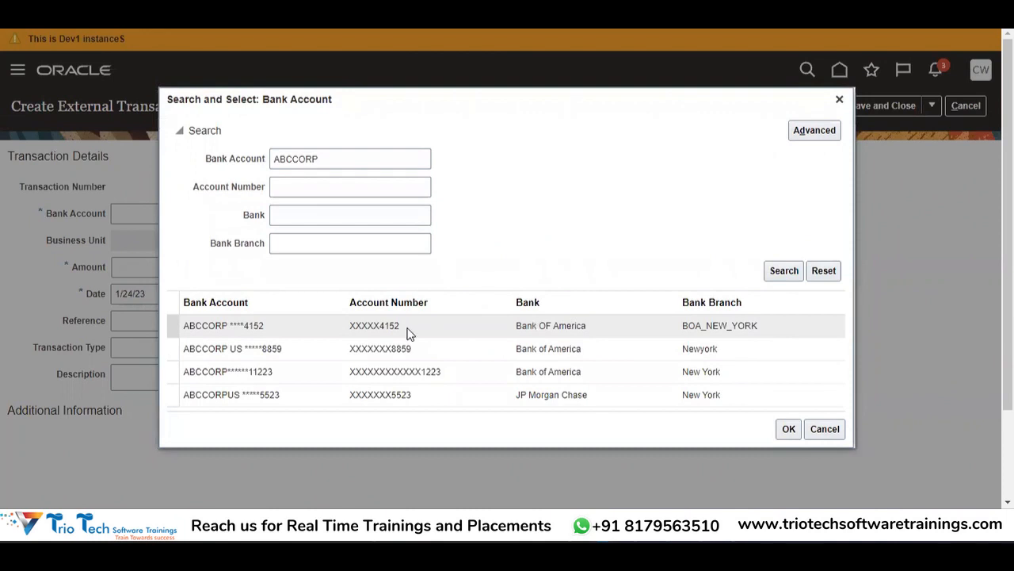
click(287, 354)
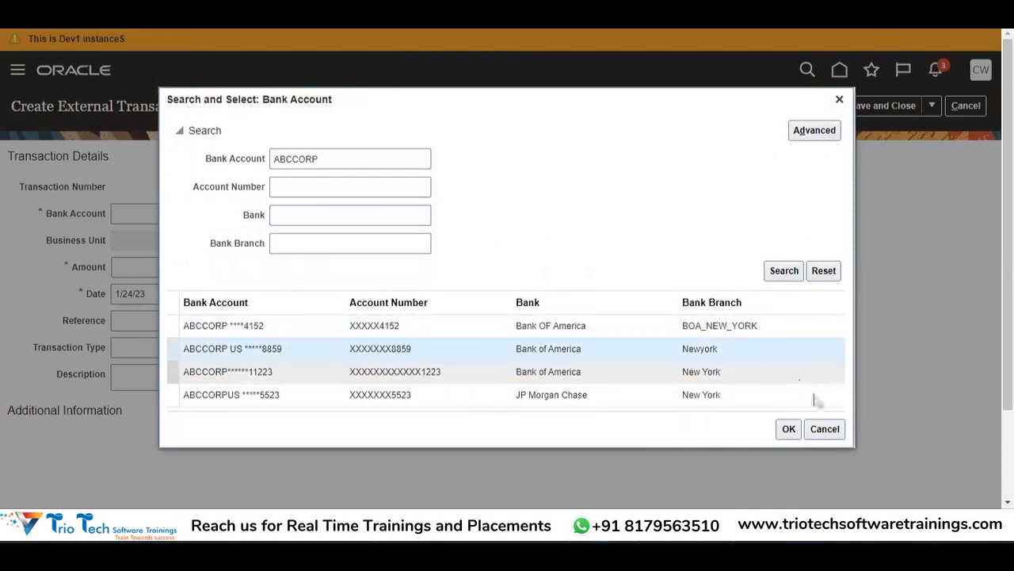
click(789, 429)
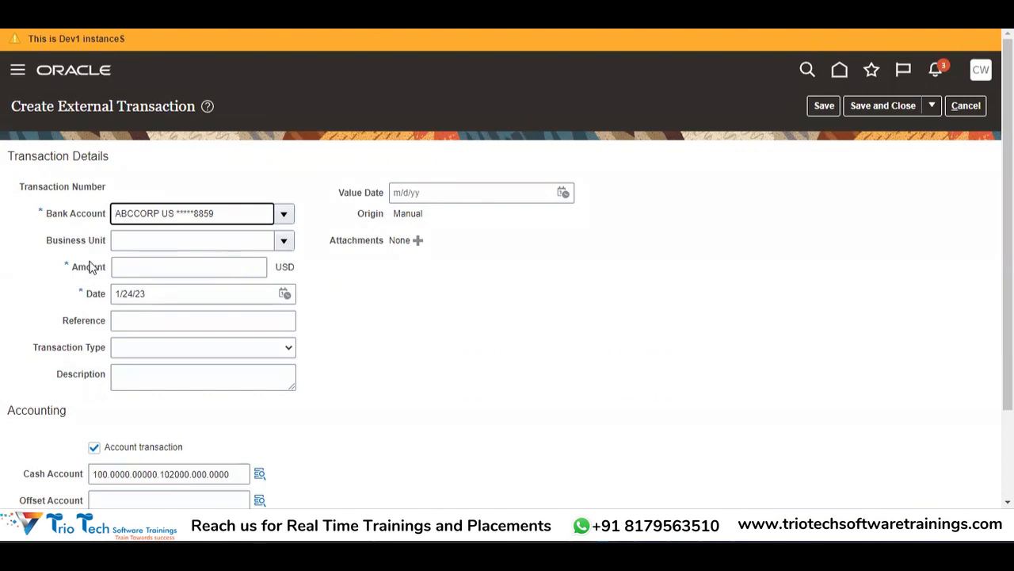
Step: Enter 1000 as the transaction amount and review the Transaction Type list without choosing
click(191, 270)
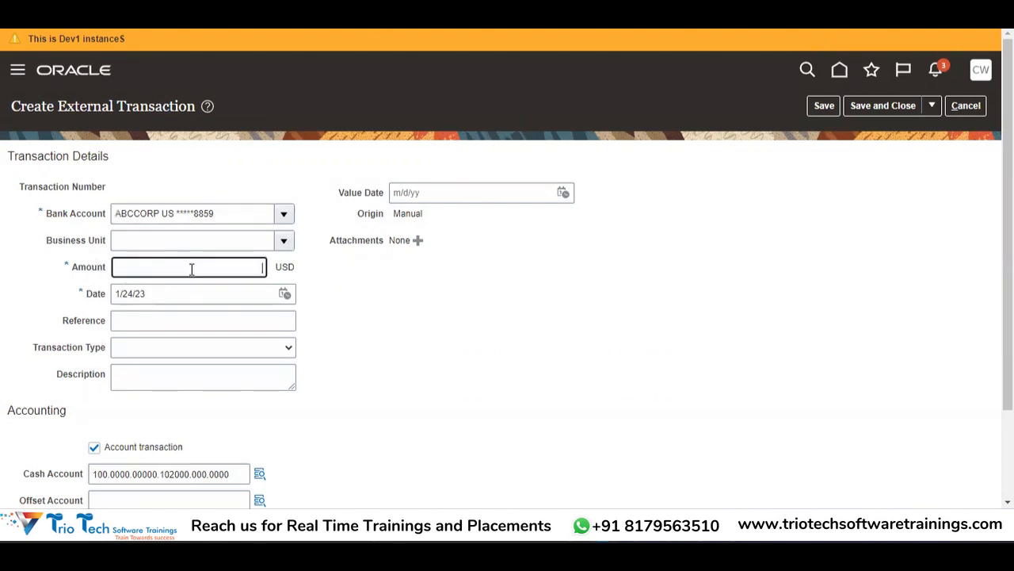
text(1000)
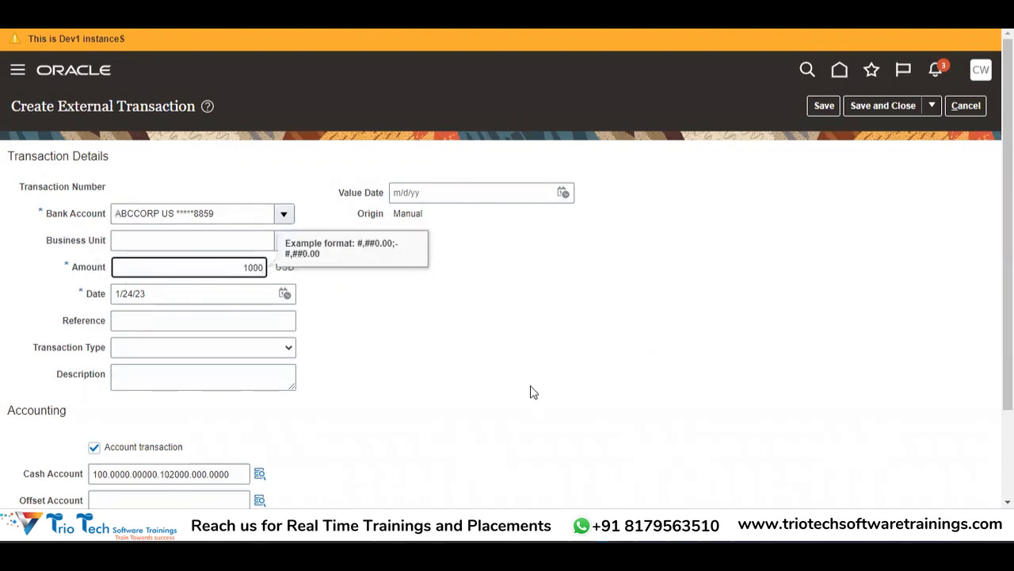
click(532, 390)
scroll(971, 338, down, 3)
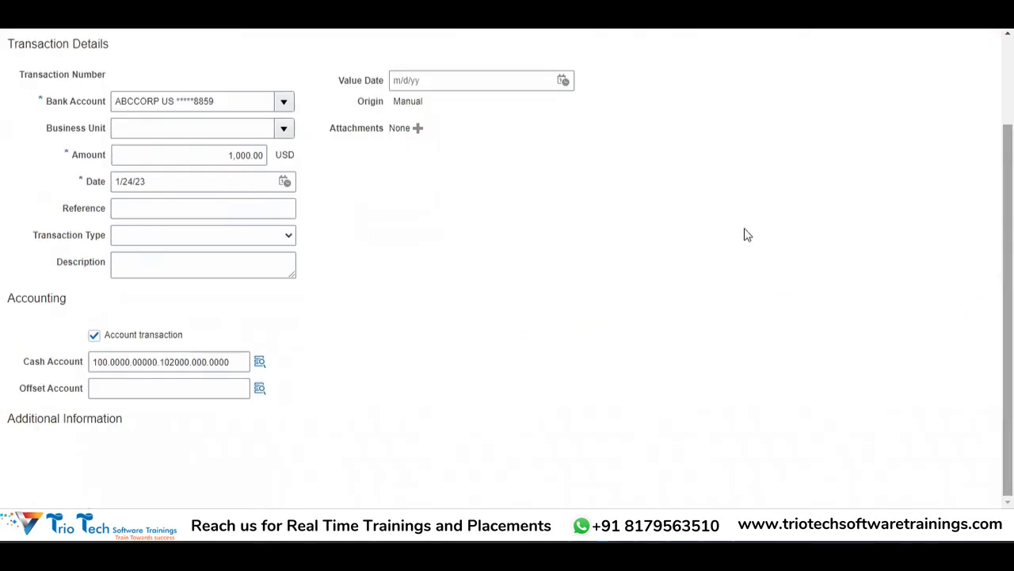
click(155, 208)
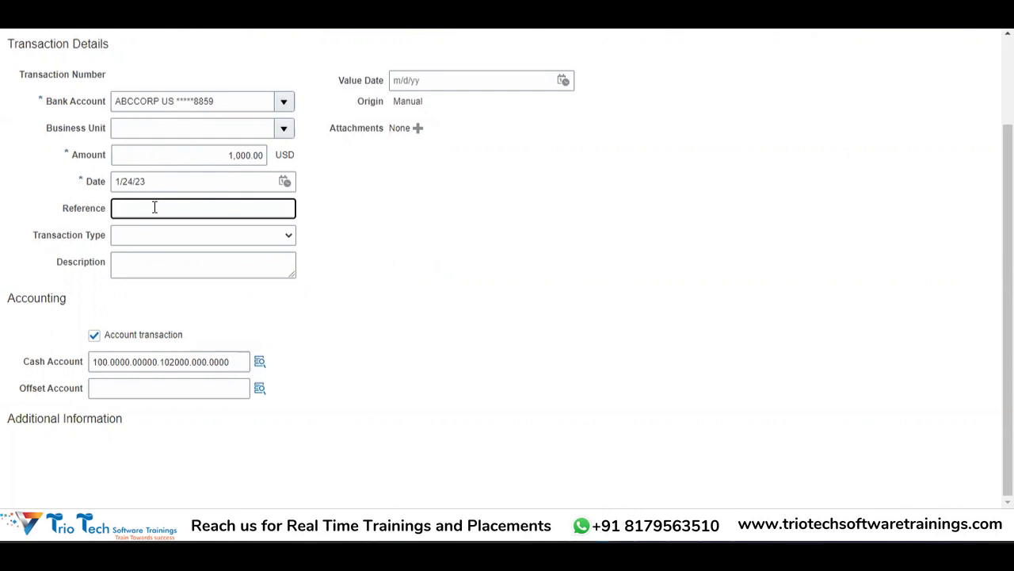
click(147, 240)
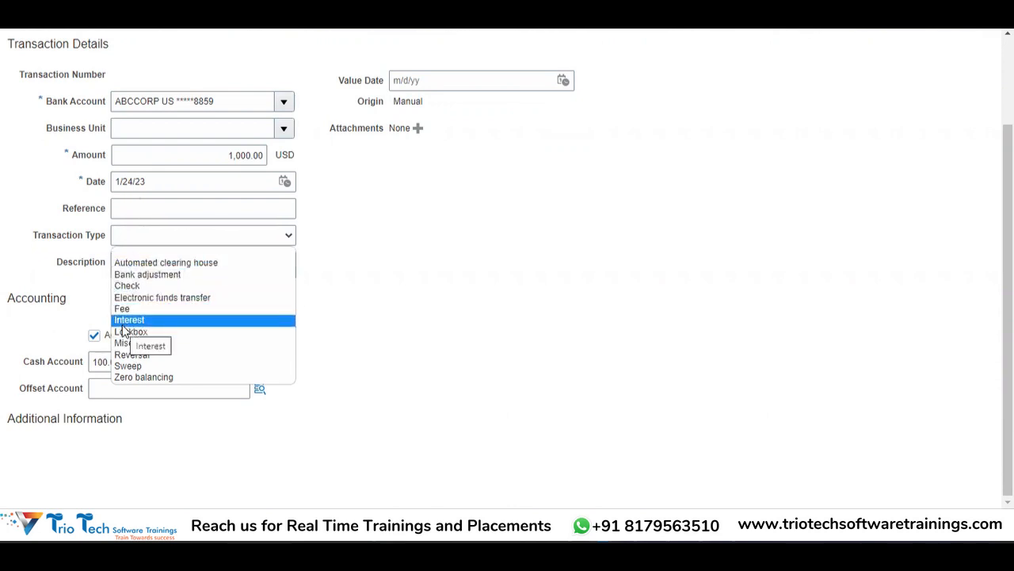
click(72, 292)
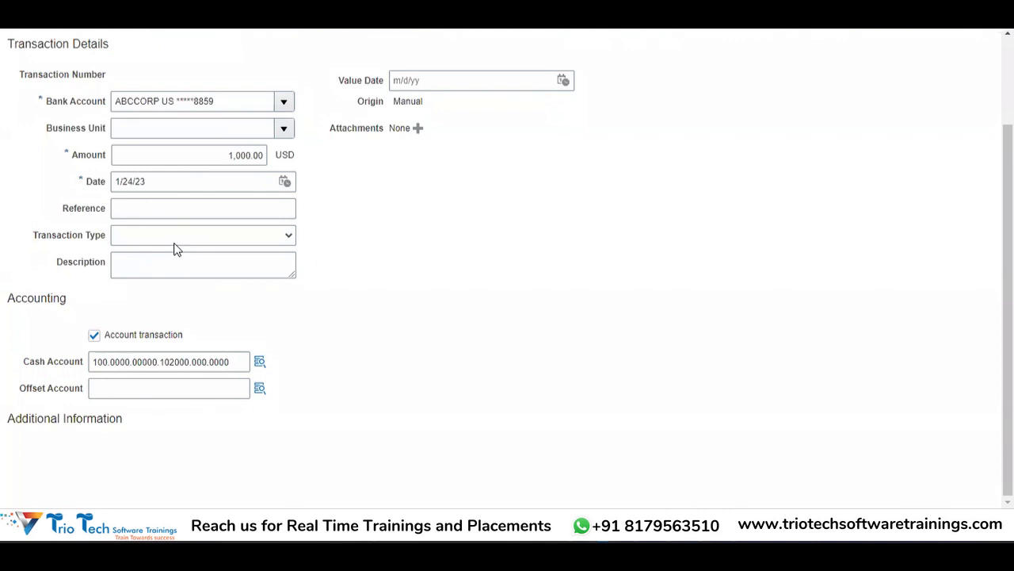
Step: Enter 222334 as the transaction reference
click(132, 217)
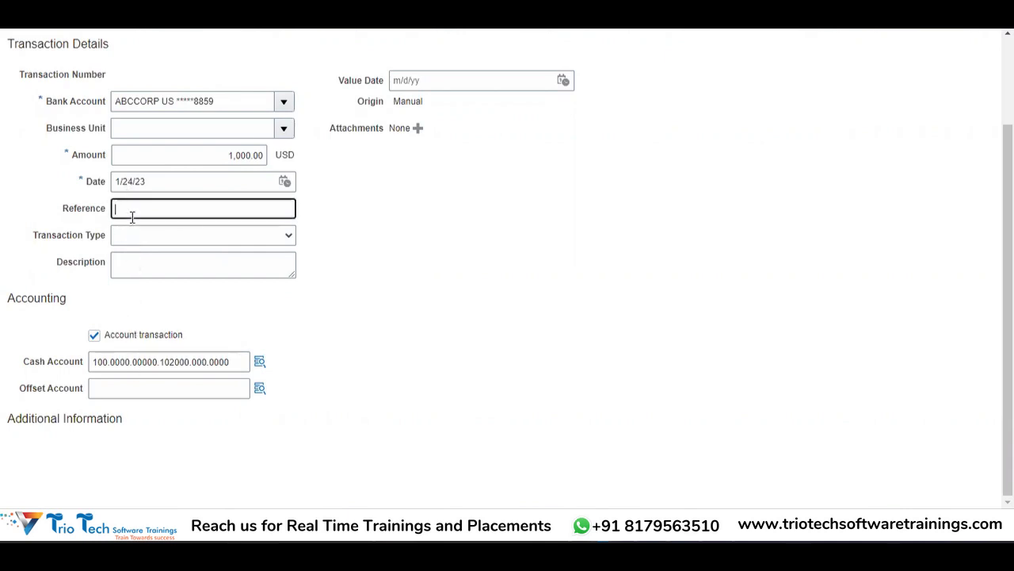
text(1000)
key(BackSpace)
key(BackSpace)
key(BackSpace)
key(BackSpace)
text(222334)
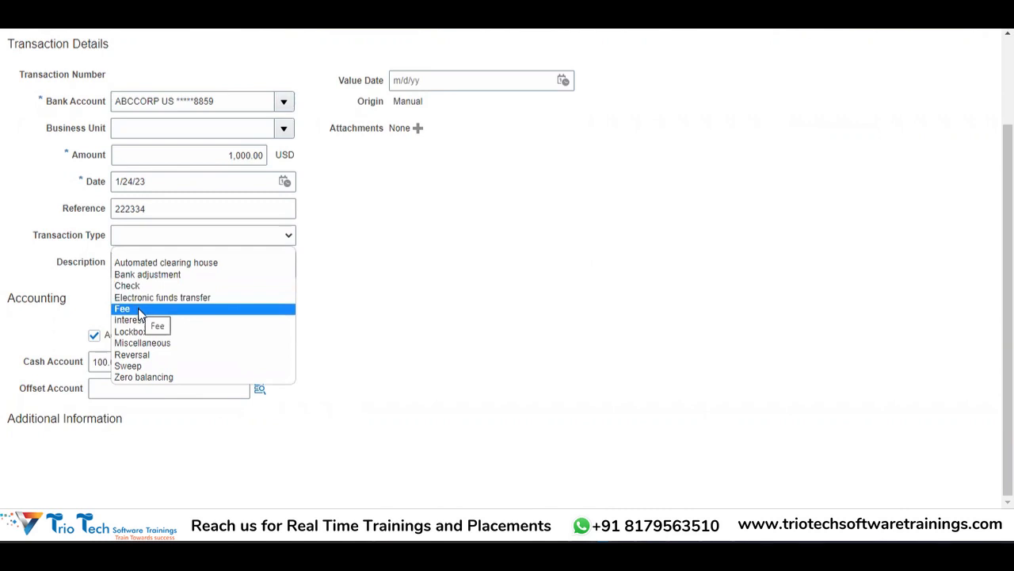
Step: Set transaction type Fee and description 'Bank ATM Card Yearly Fees'
click(138, 309)
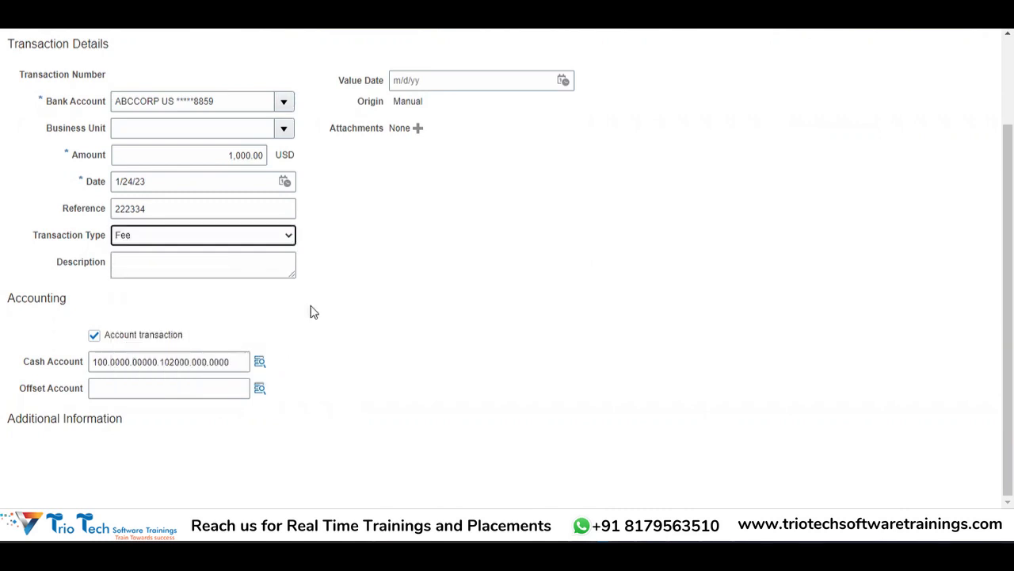
click(214, 255)
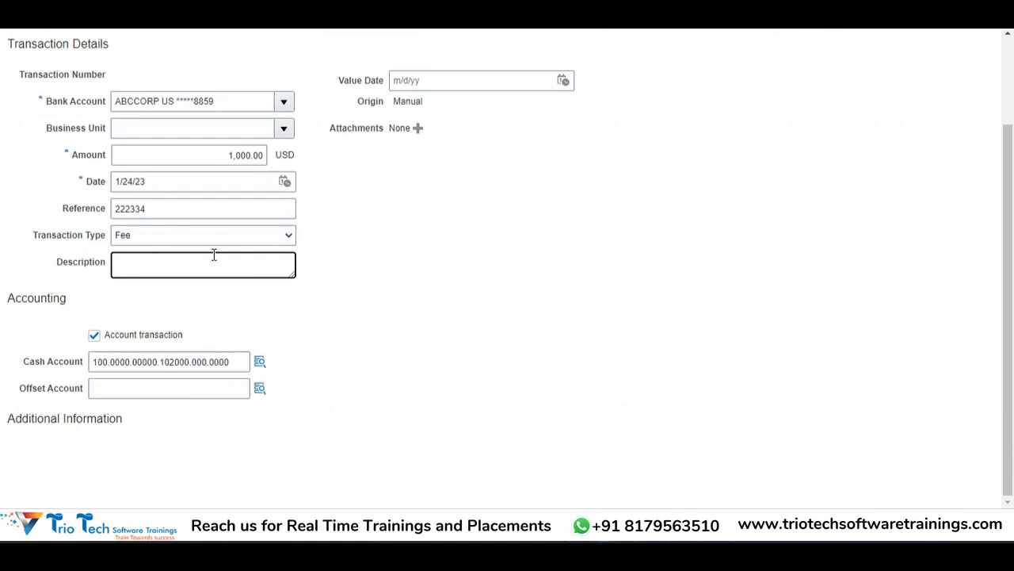
text(Bank ATM Card Yearly Fees)
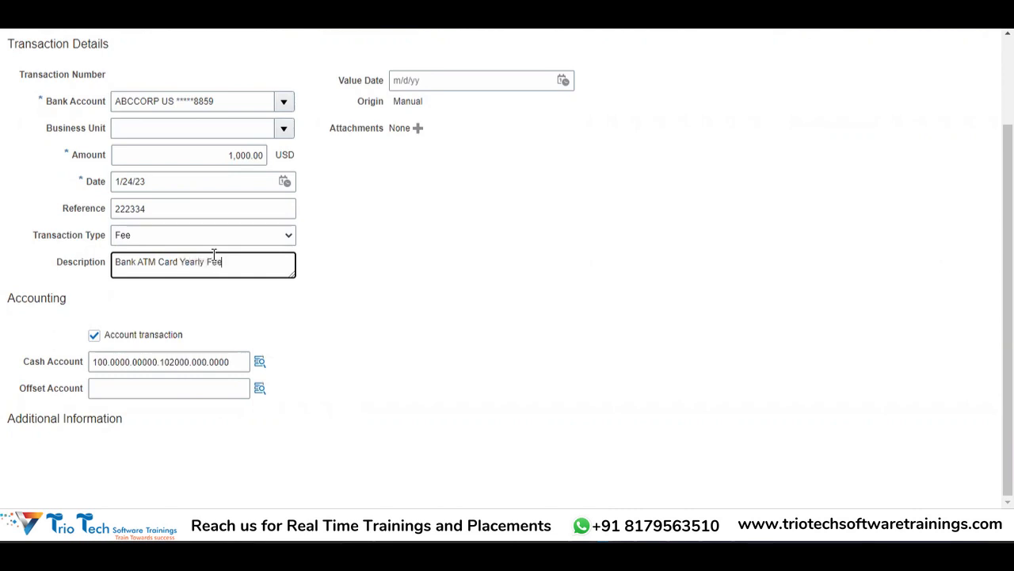
click(514, 254)
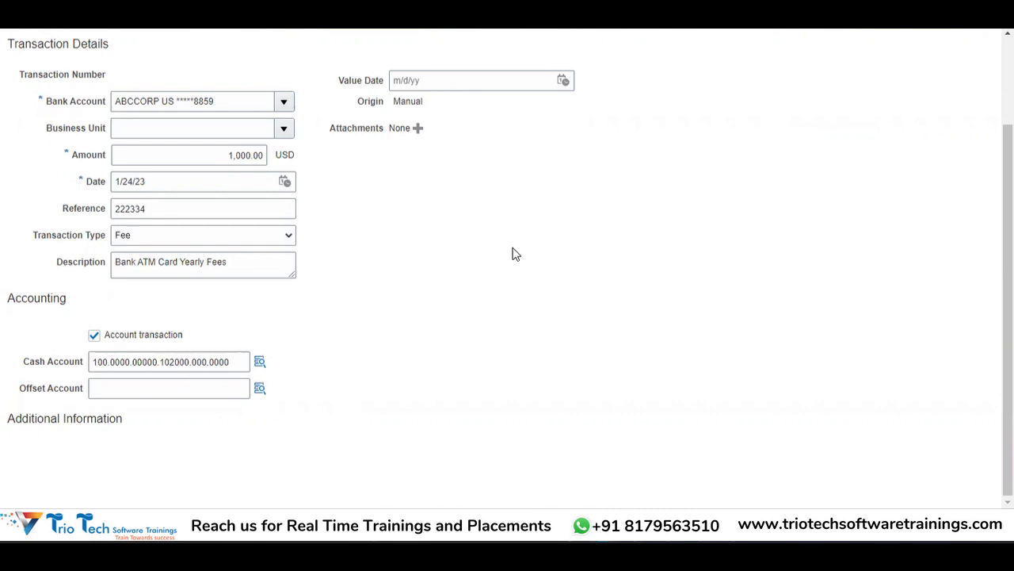
click(185, 381)
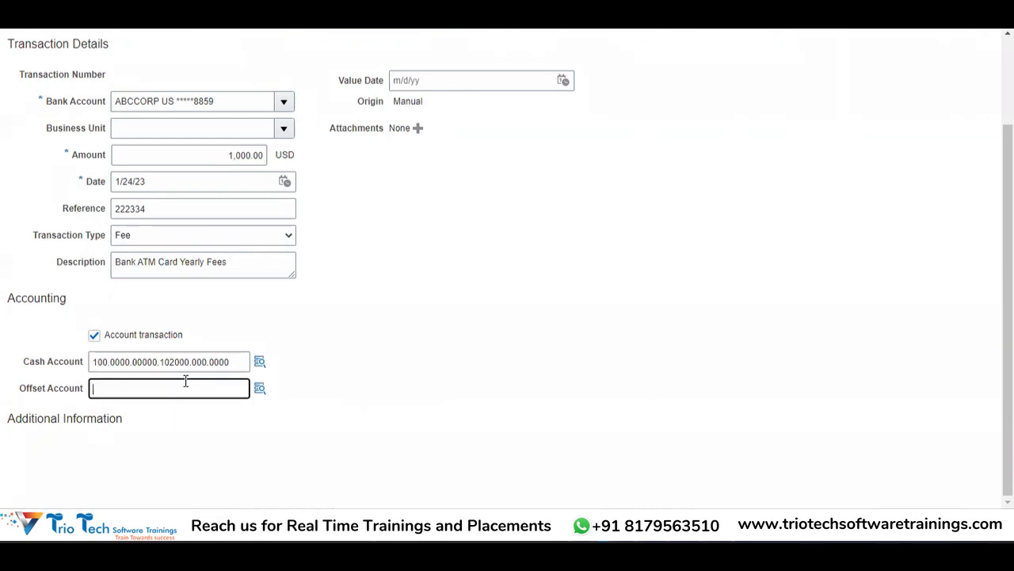
click(260, 388)
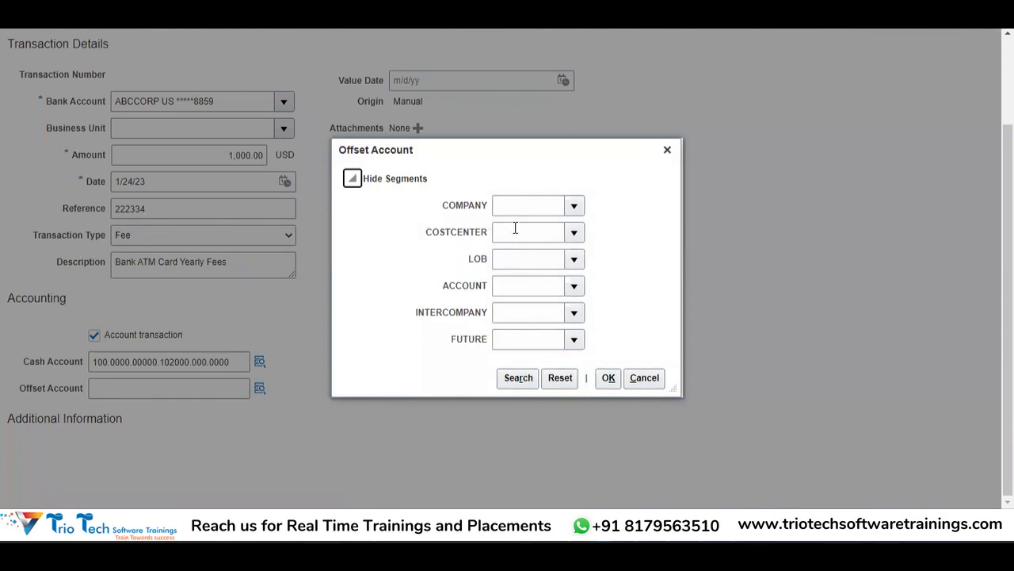
click(644, 381)
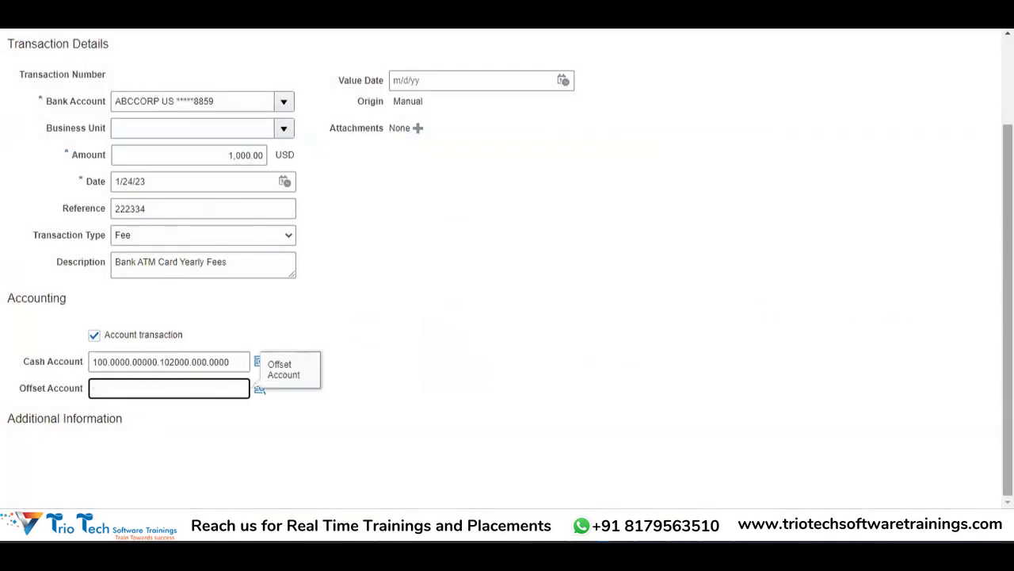
scroll(896, 329, up, 2)
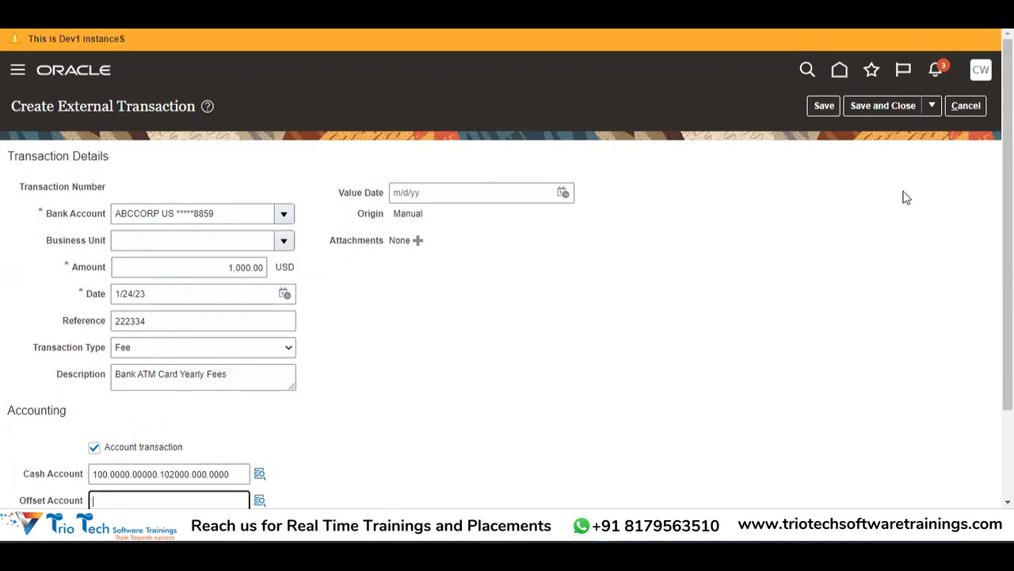
Step: Save the fee transaction, accepting the missing-accounting warning, to get number 33003
click(830, 105)
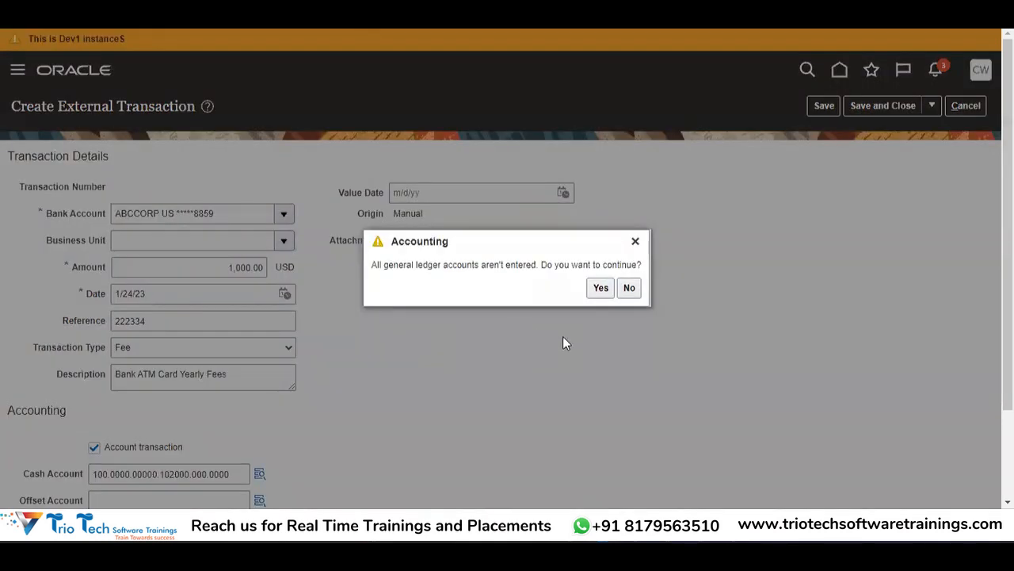
click(598, 290)
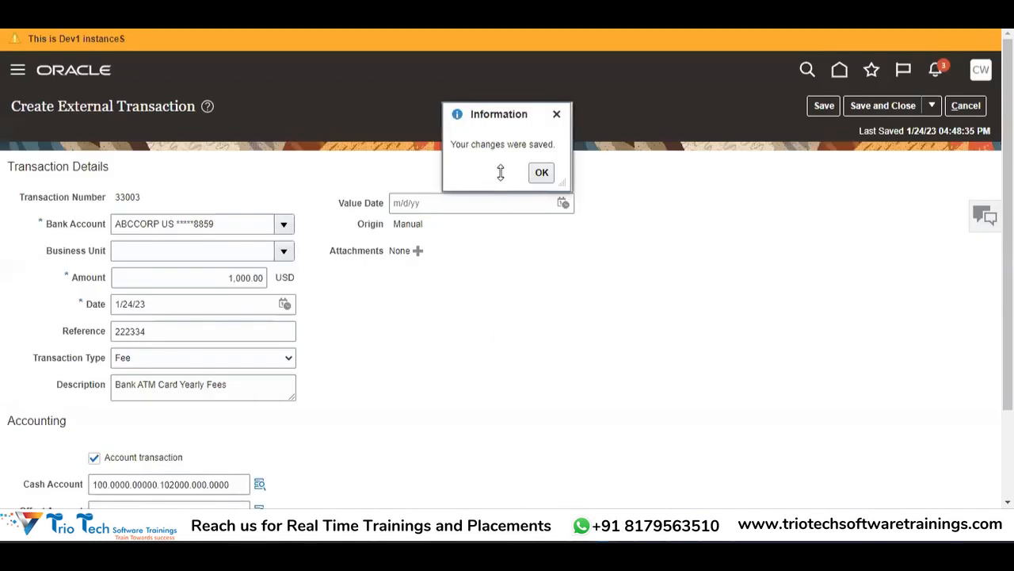
click(540, 173)
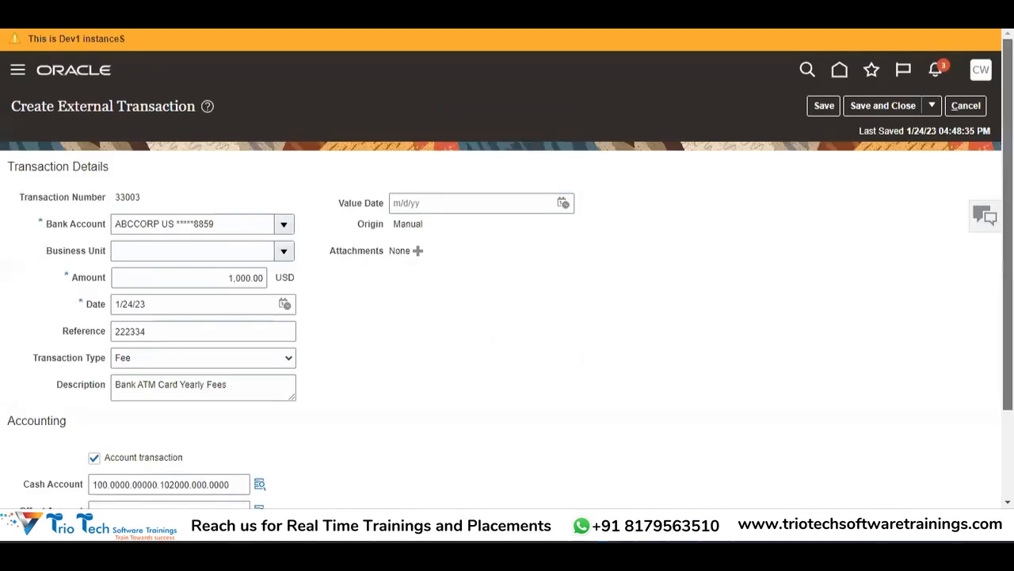
scroll(1007, 238, down, 3)
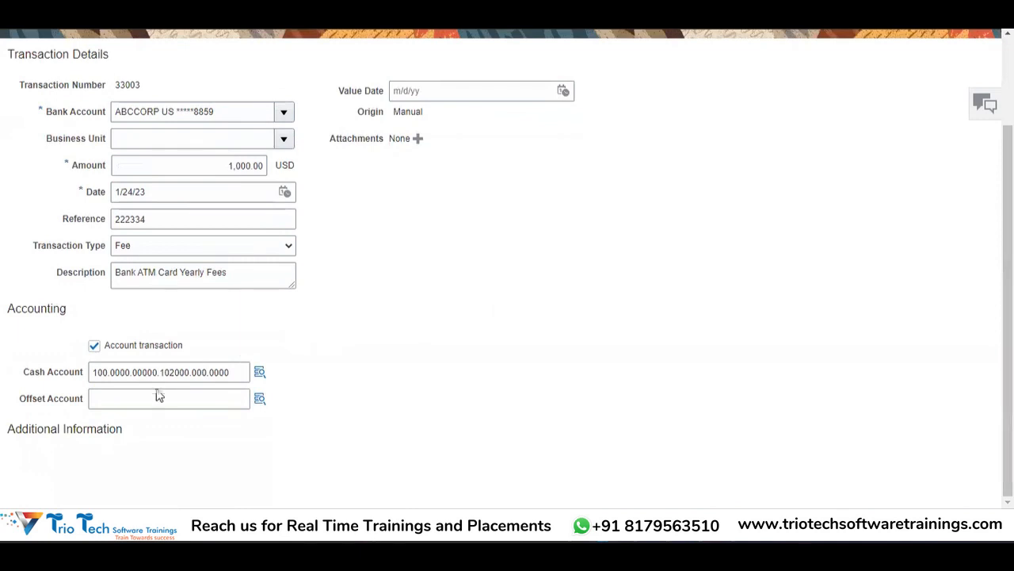
click(137, 398)
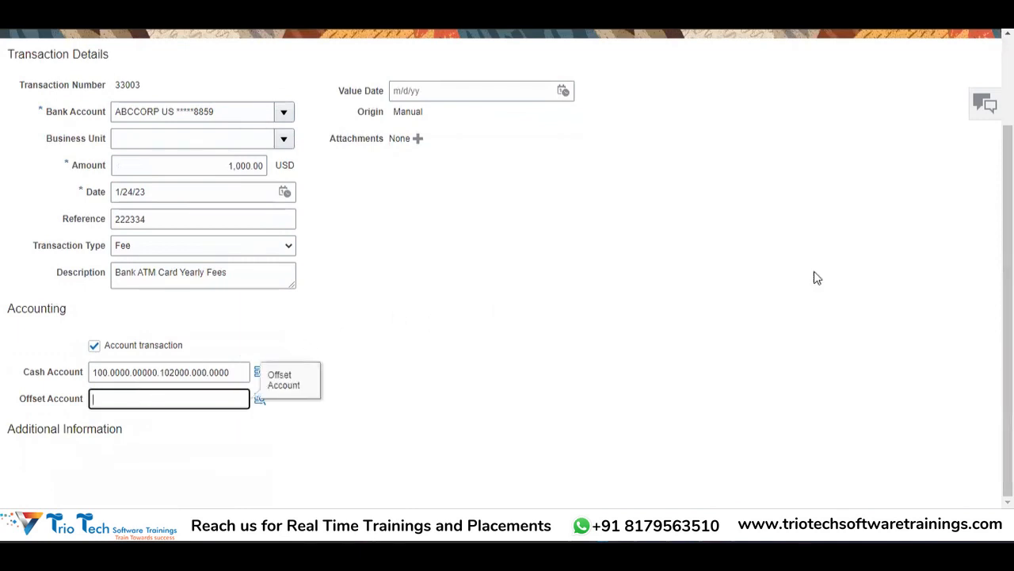
scroll(507, 317, up, 3)
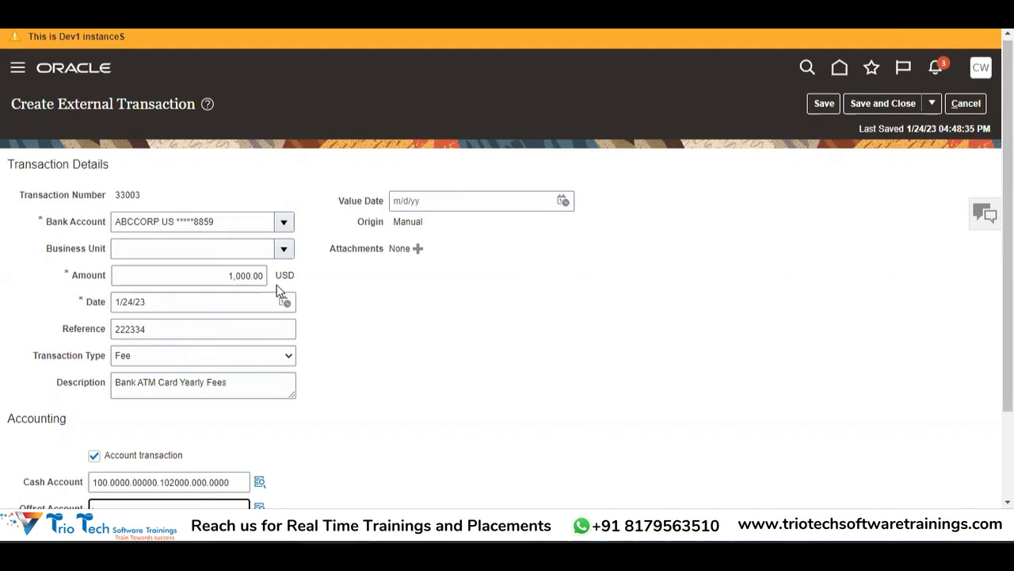
Step: Save and close fee transaction 33003, accepting the missing ledger accounts warning, and open Tasks
click(366, 398)
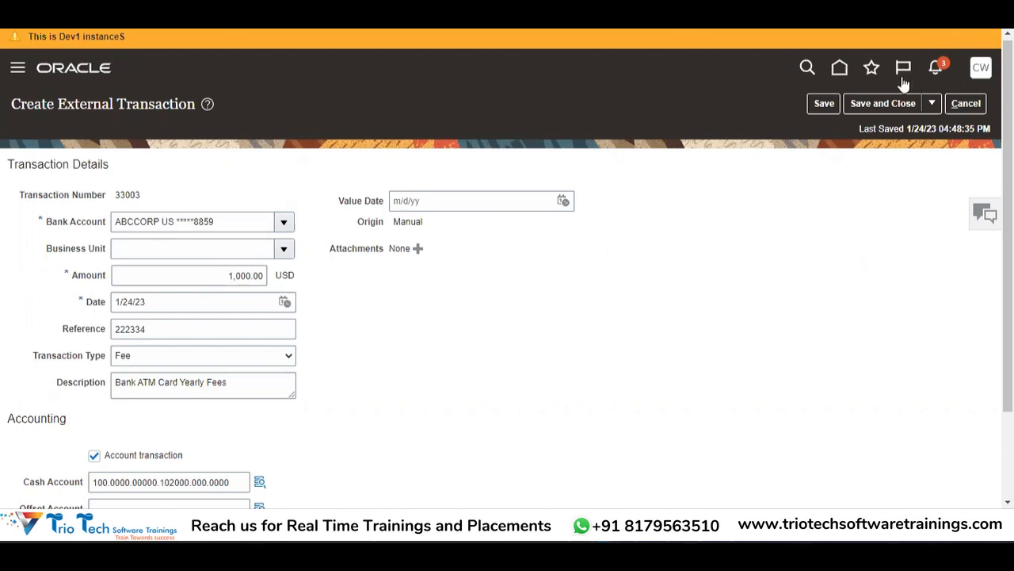
click(885, 105)
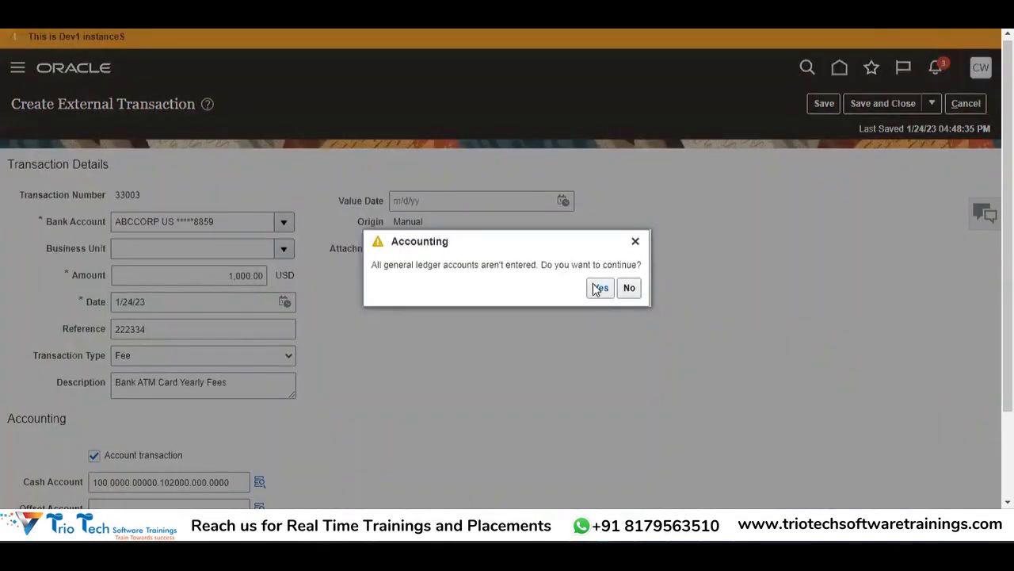
click(599, 288)
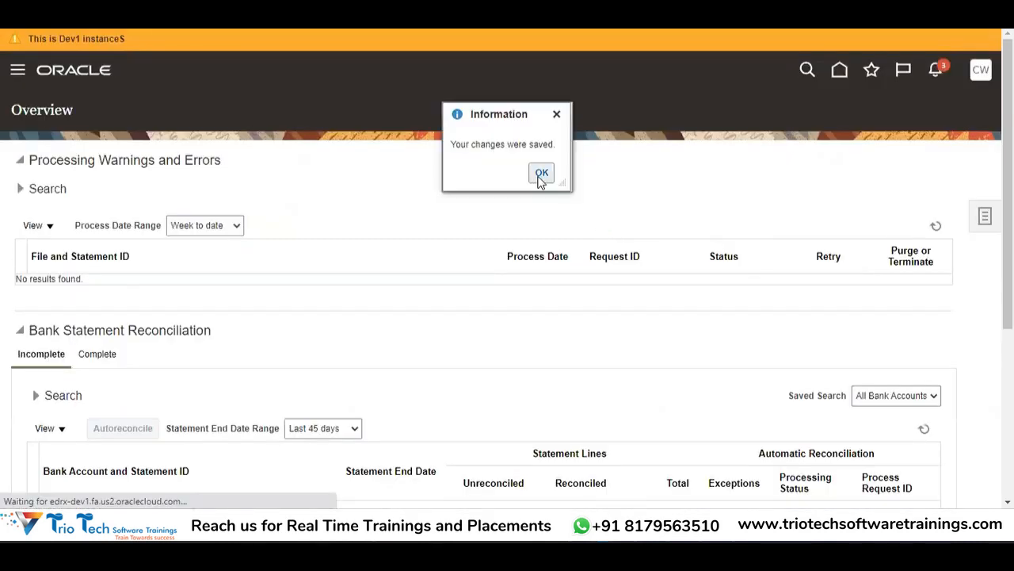
click(540, 176)
click(985, 218)
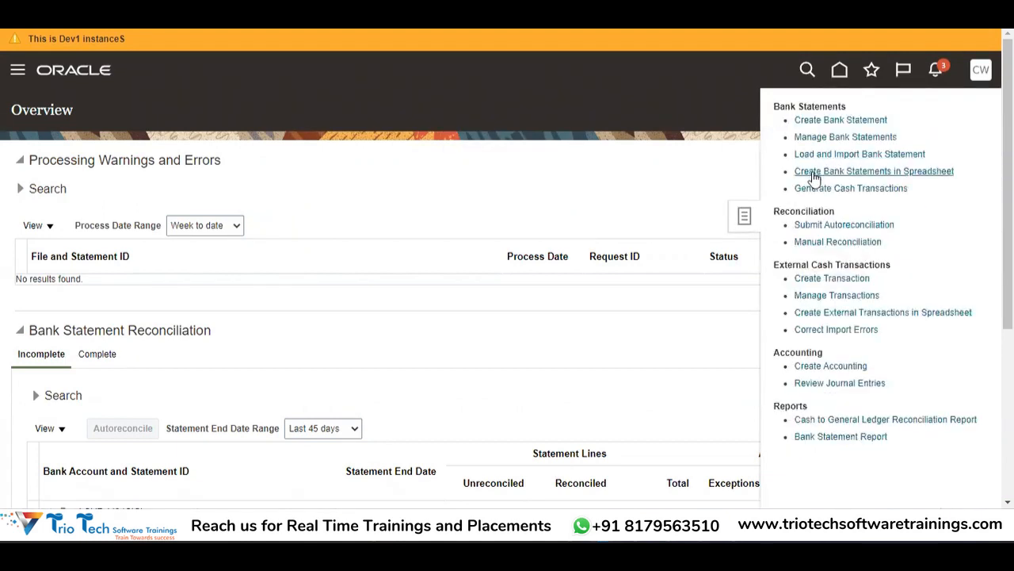
Step: Search Manage Transactions for Bank Account Transfer origin dated 1/23/23 to 1/25/23
click(835, 298)
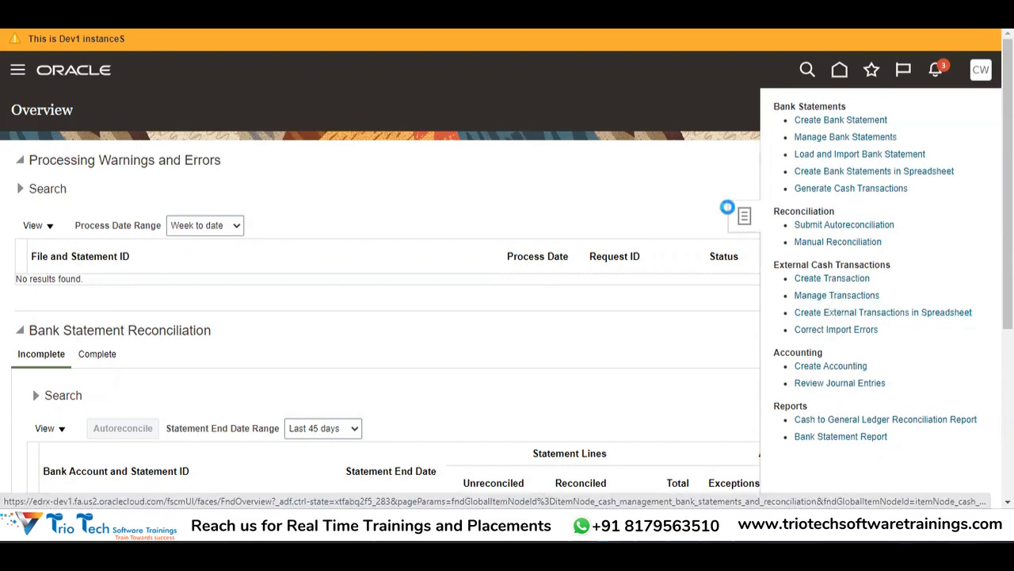
click(510, 316)
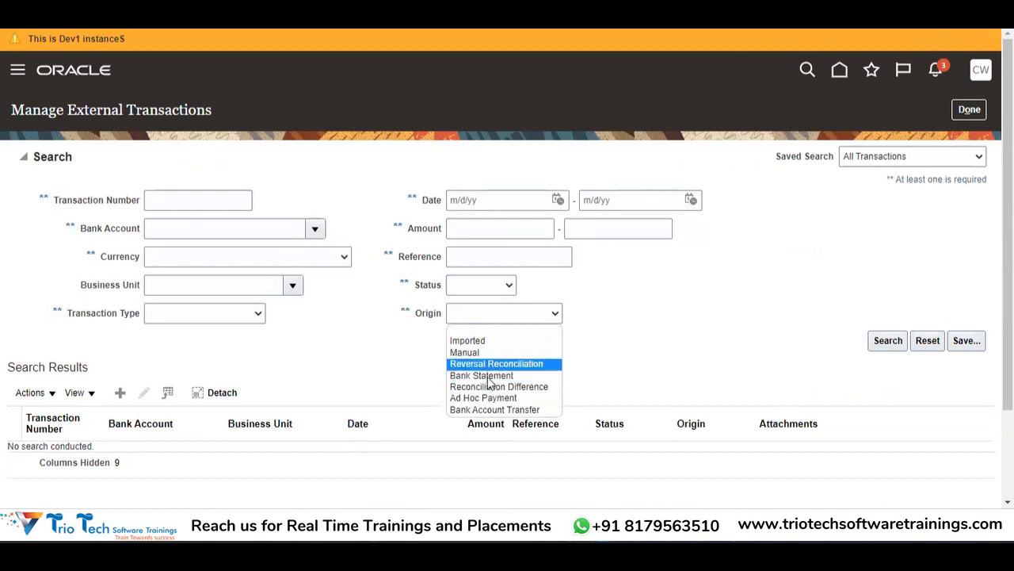
click(493, 409)
click(562, 193)
click(559, 200)
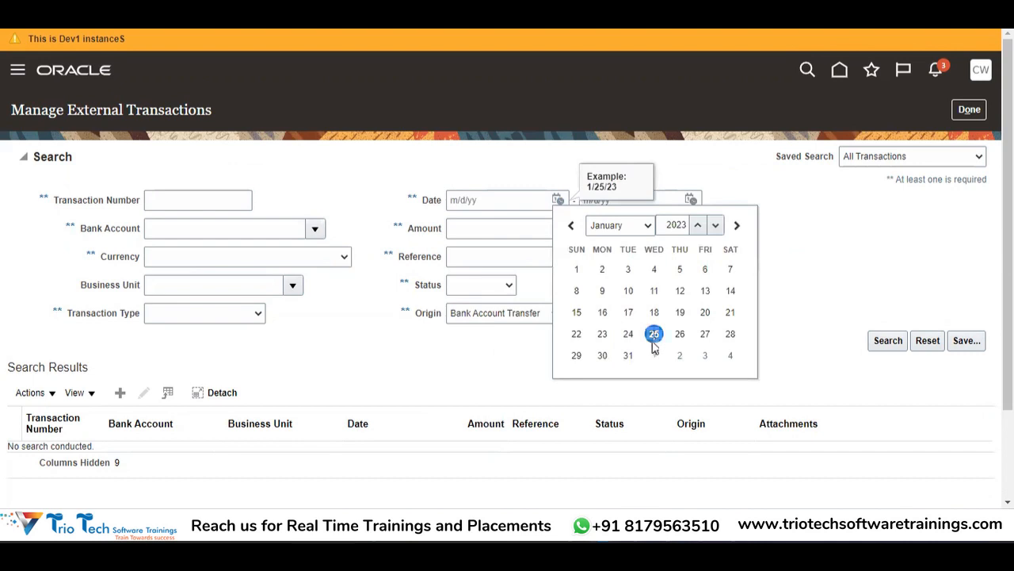
click(601, 336)
click(692, 201)
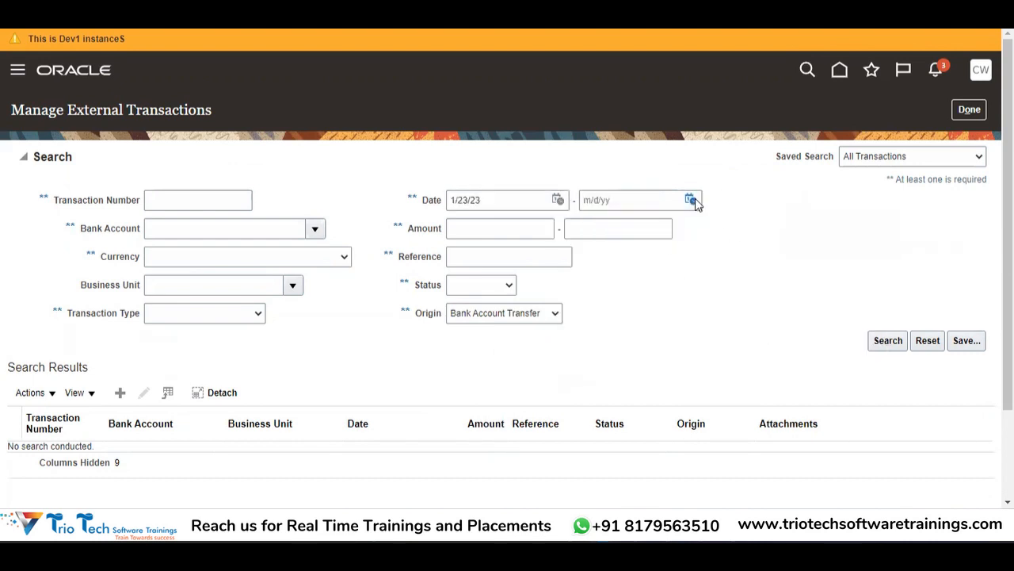
click(692, 200)
click(787, 333)
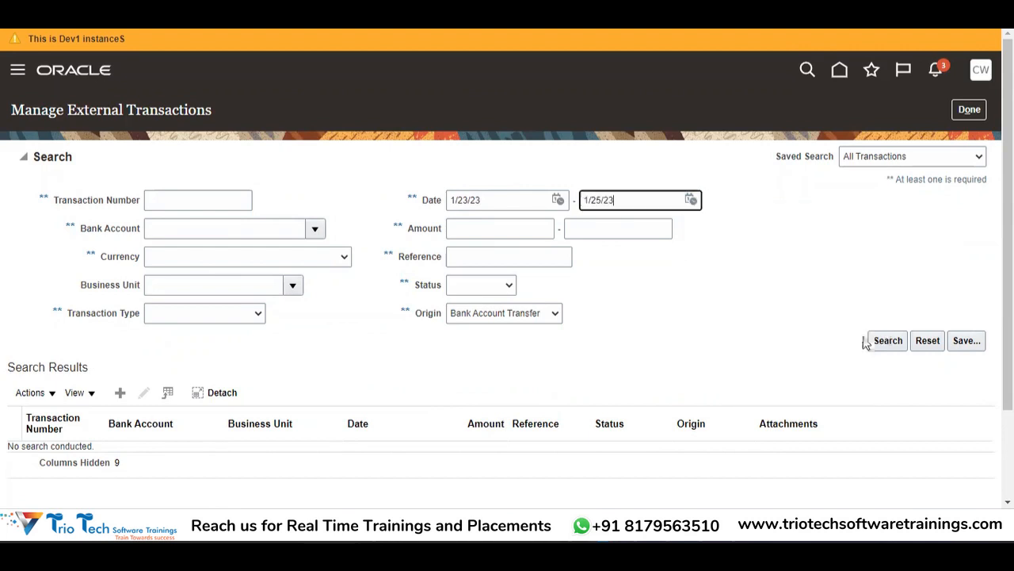
click(882, 343)
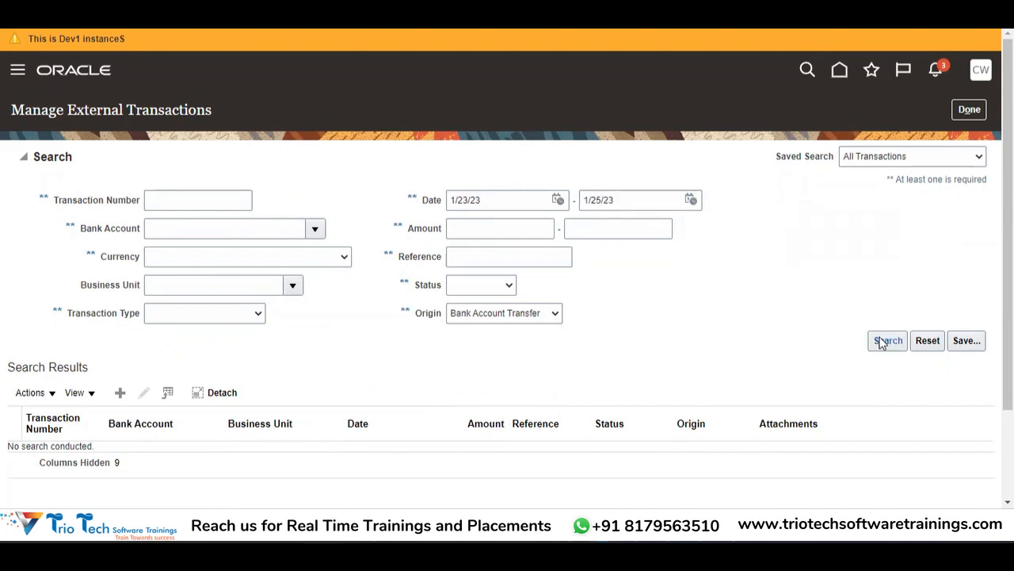
click(887, 342)
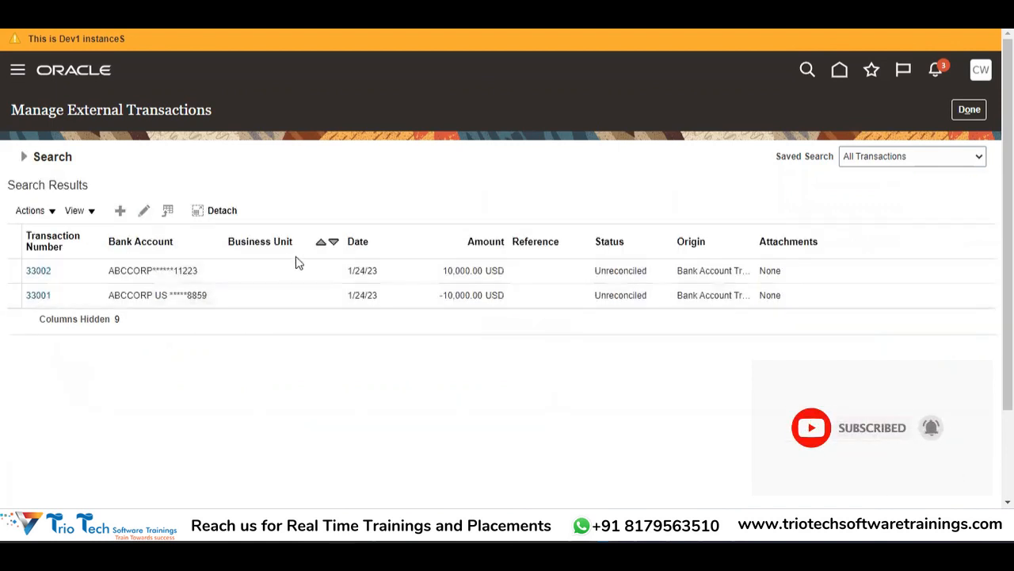
Step: Review unreconciled transfers 33001 (-10,000.00 USD) and 33002 (10,000.00 USD), then finish with Done
click(231, 298)
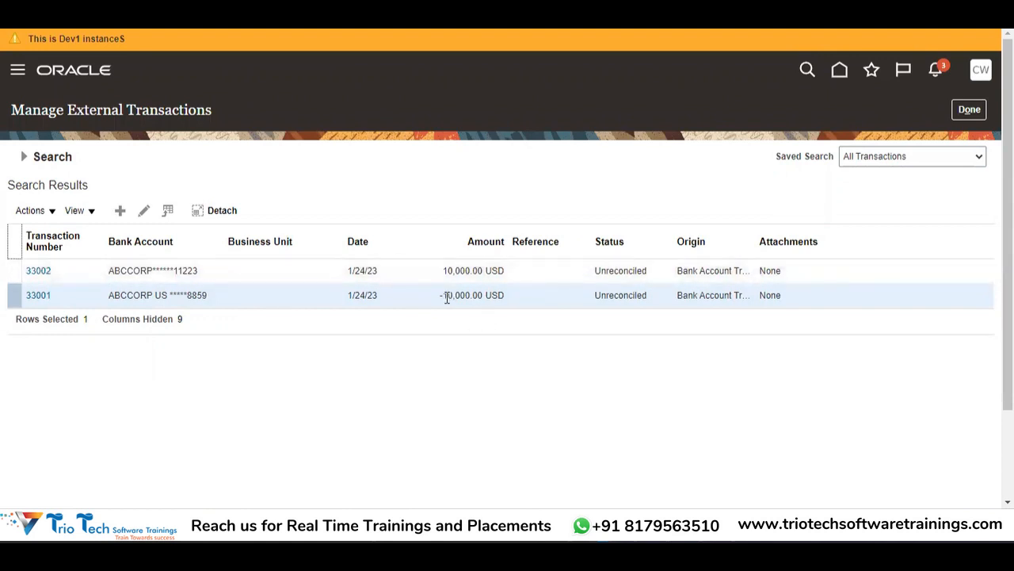
click(470, 271)
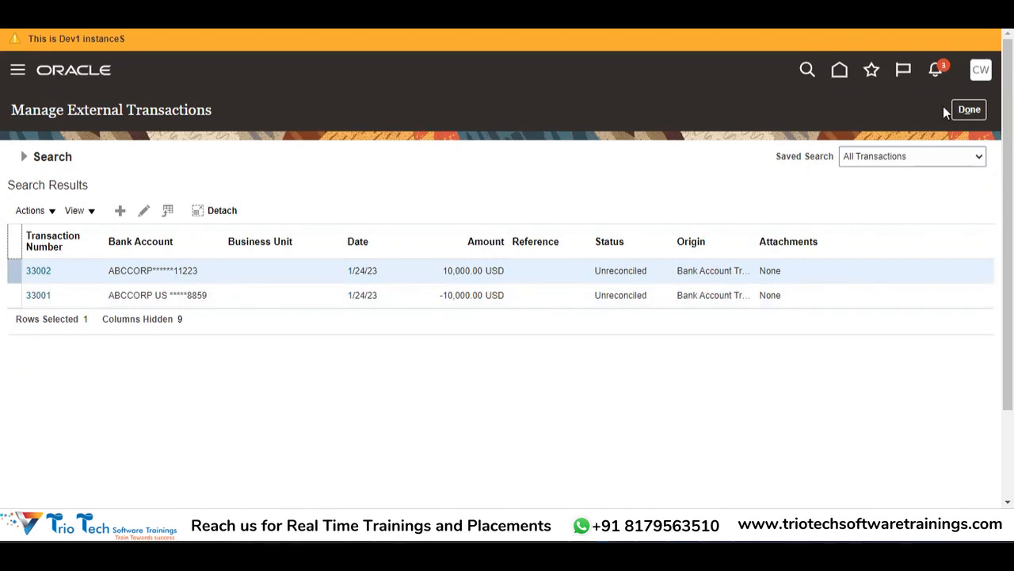
click(969, 109)
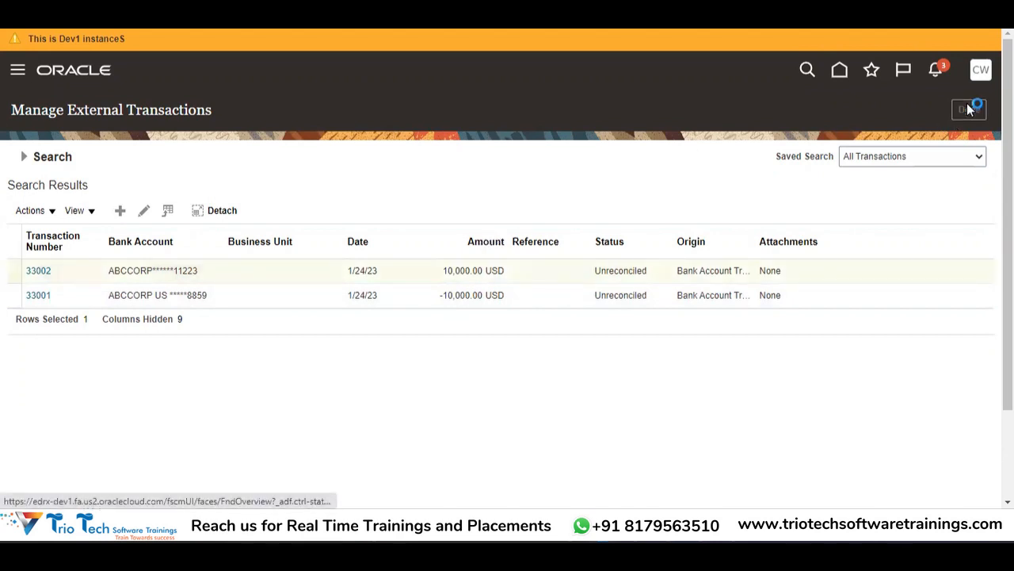